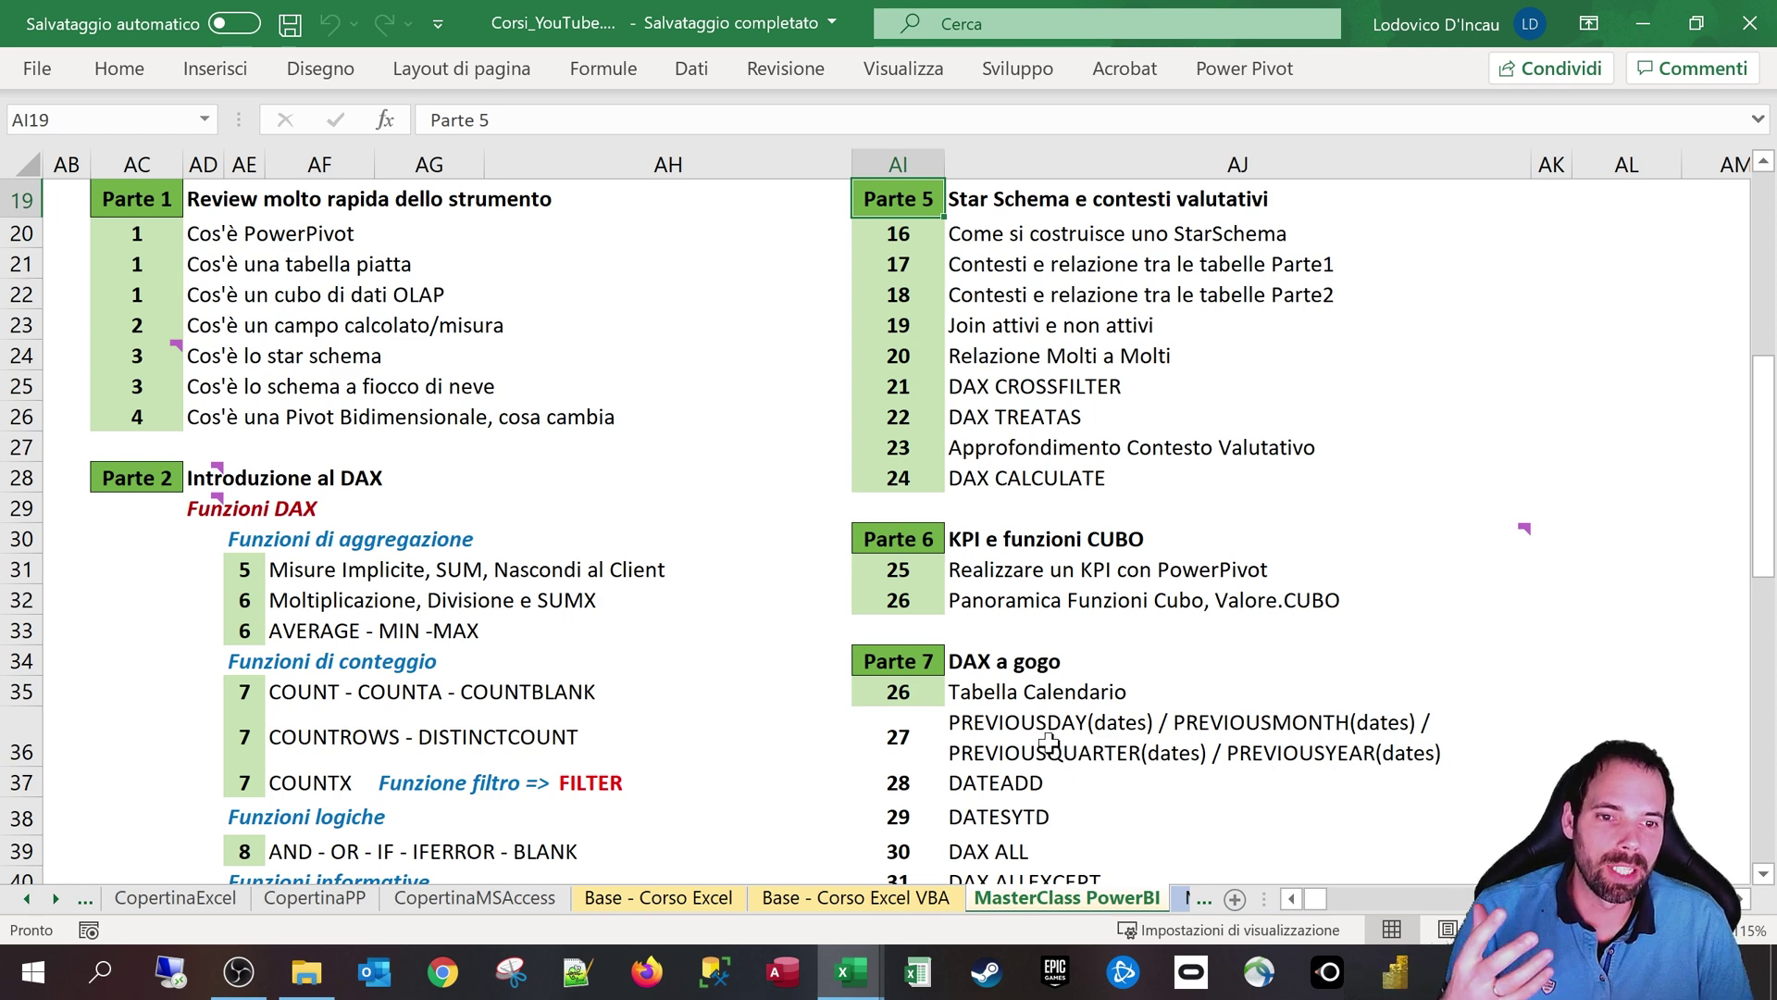
# Step: Review the Parte 7 "DAX a gogo" section of the Master Class PowerPivot course outline
pyautogui.click(905, 661)
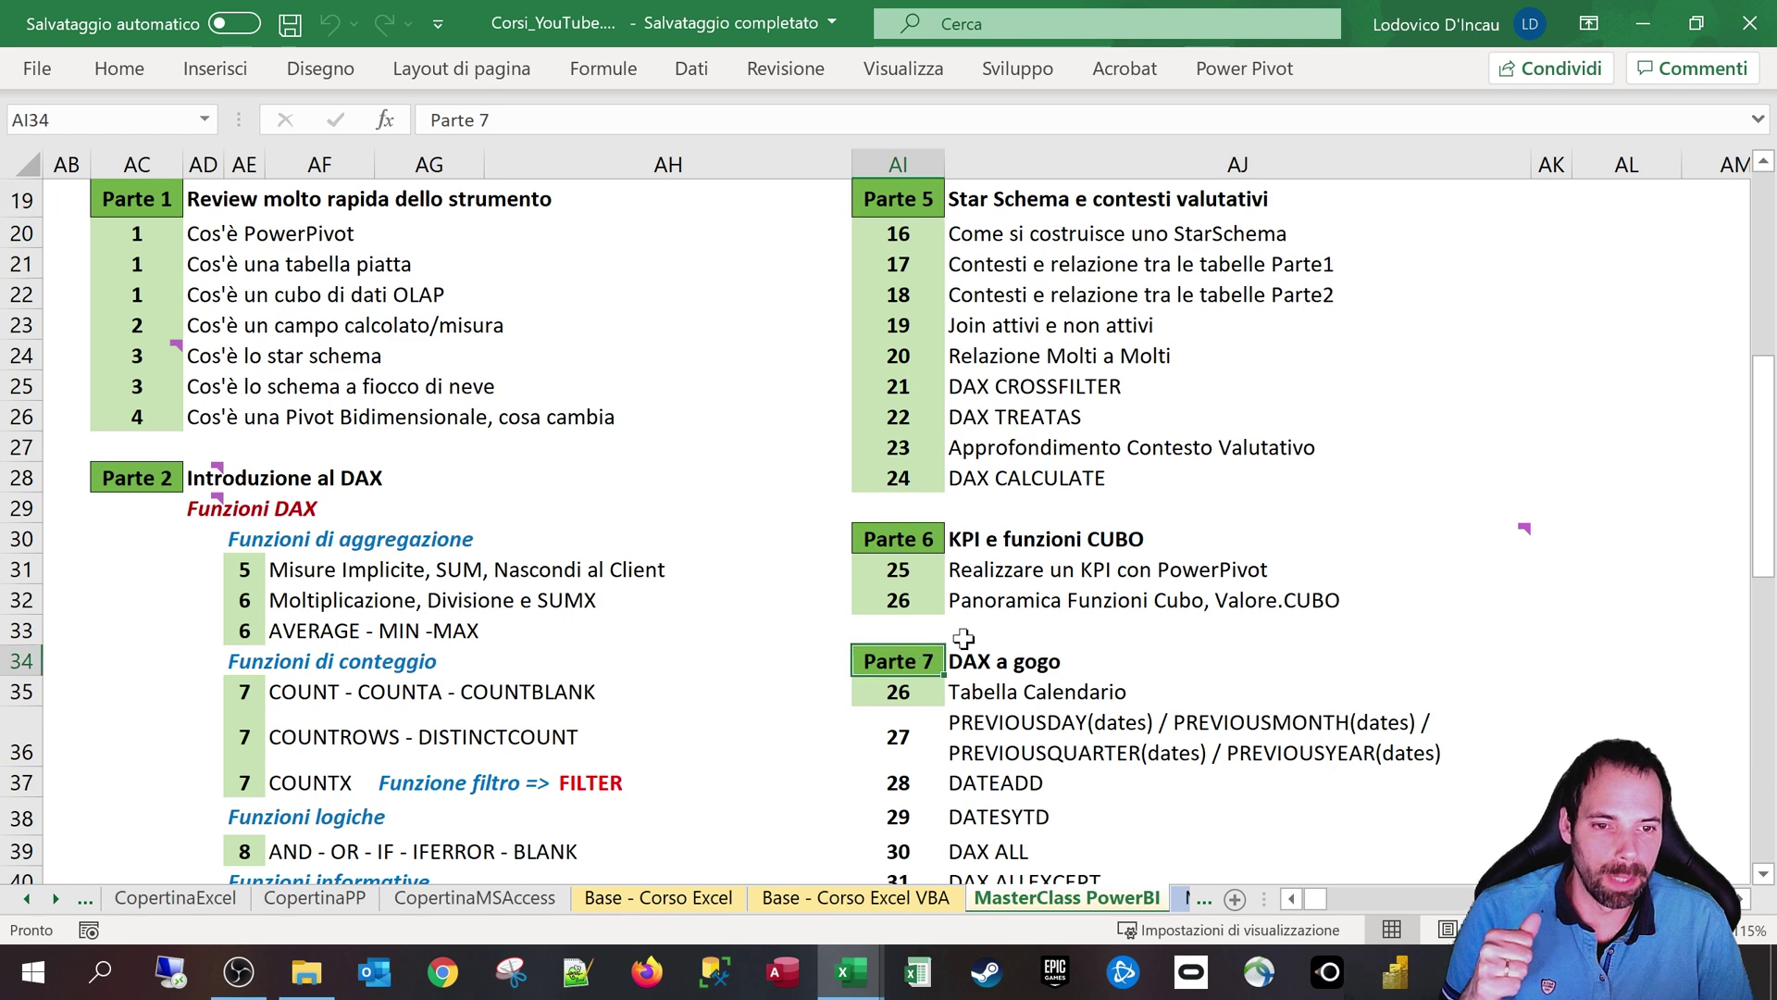
pyautogui.scroll(1, 918, 631)
pyautogui.scroll(-1, 918, 631)
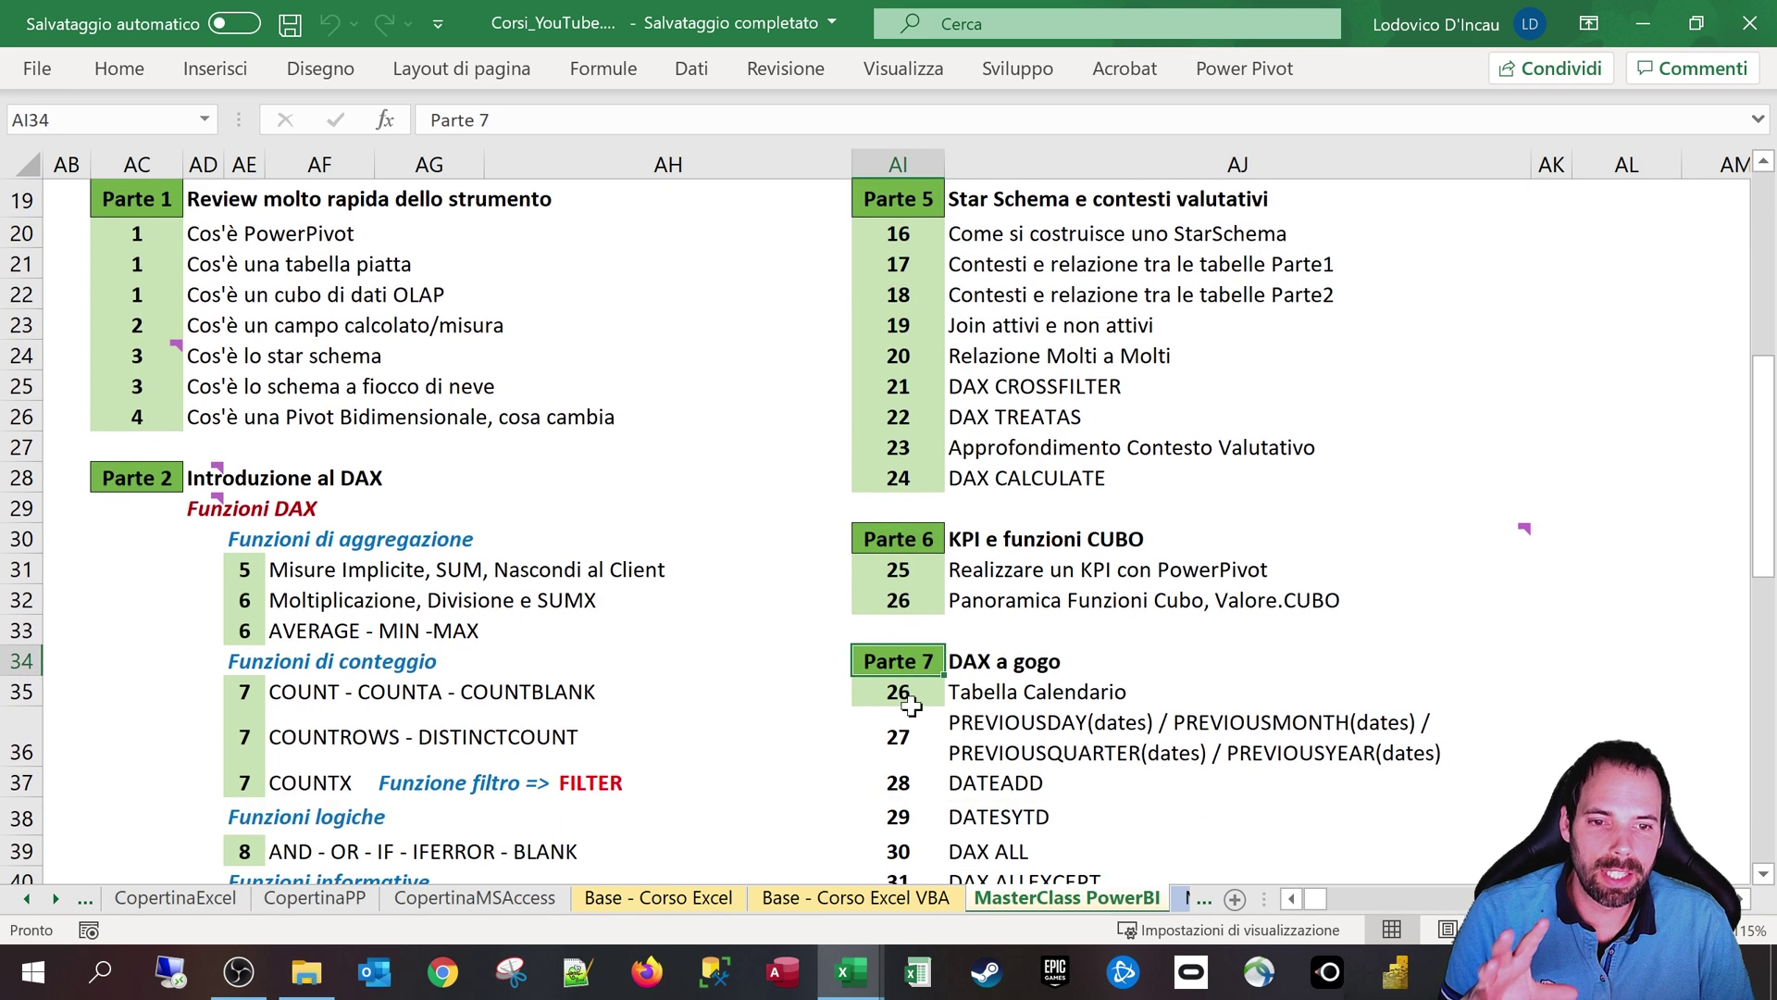
pyautogui.click(919, 690)
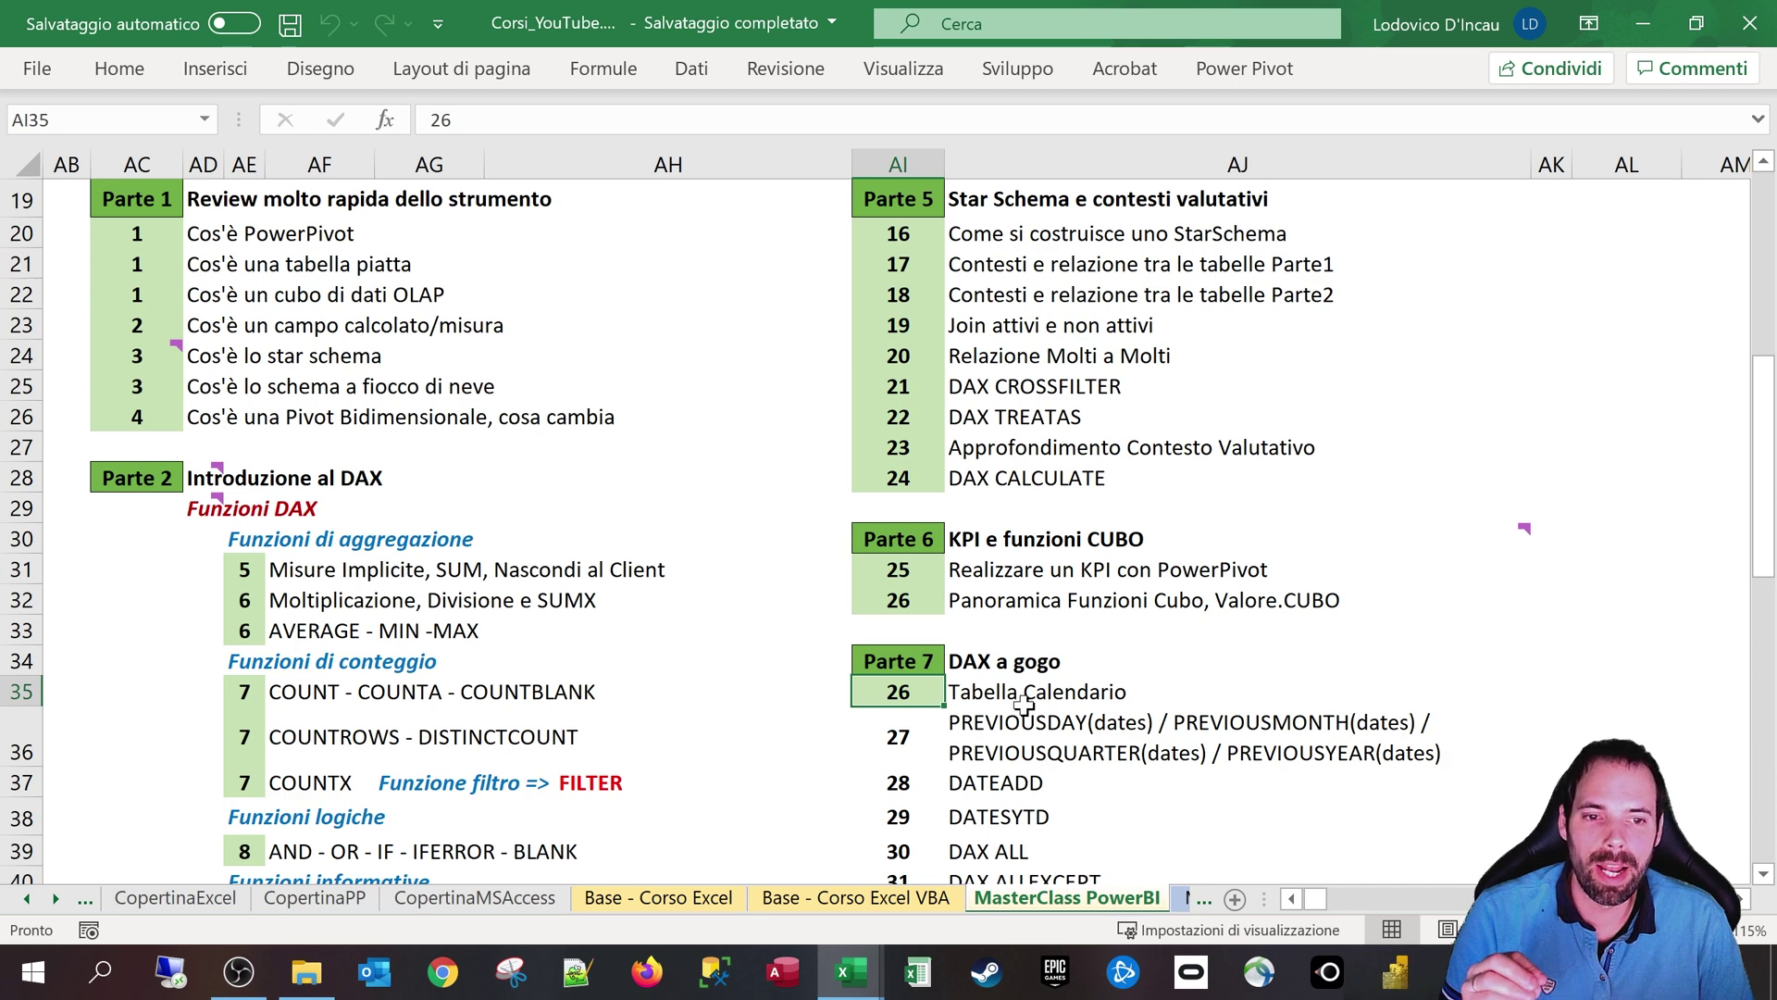
pyautogui.press('Up')
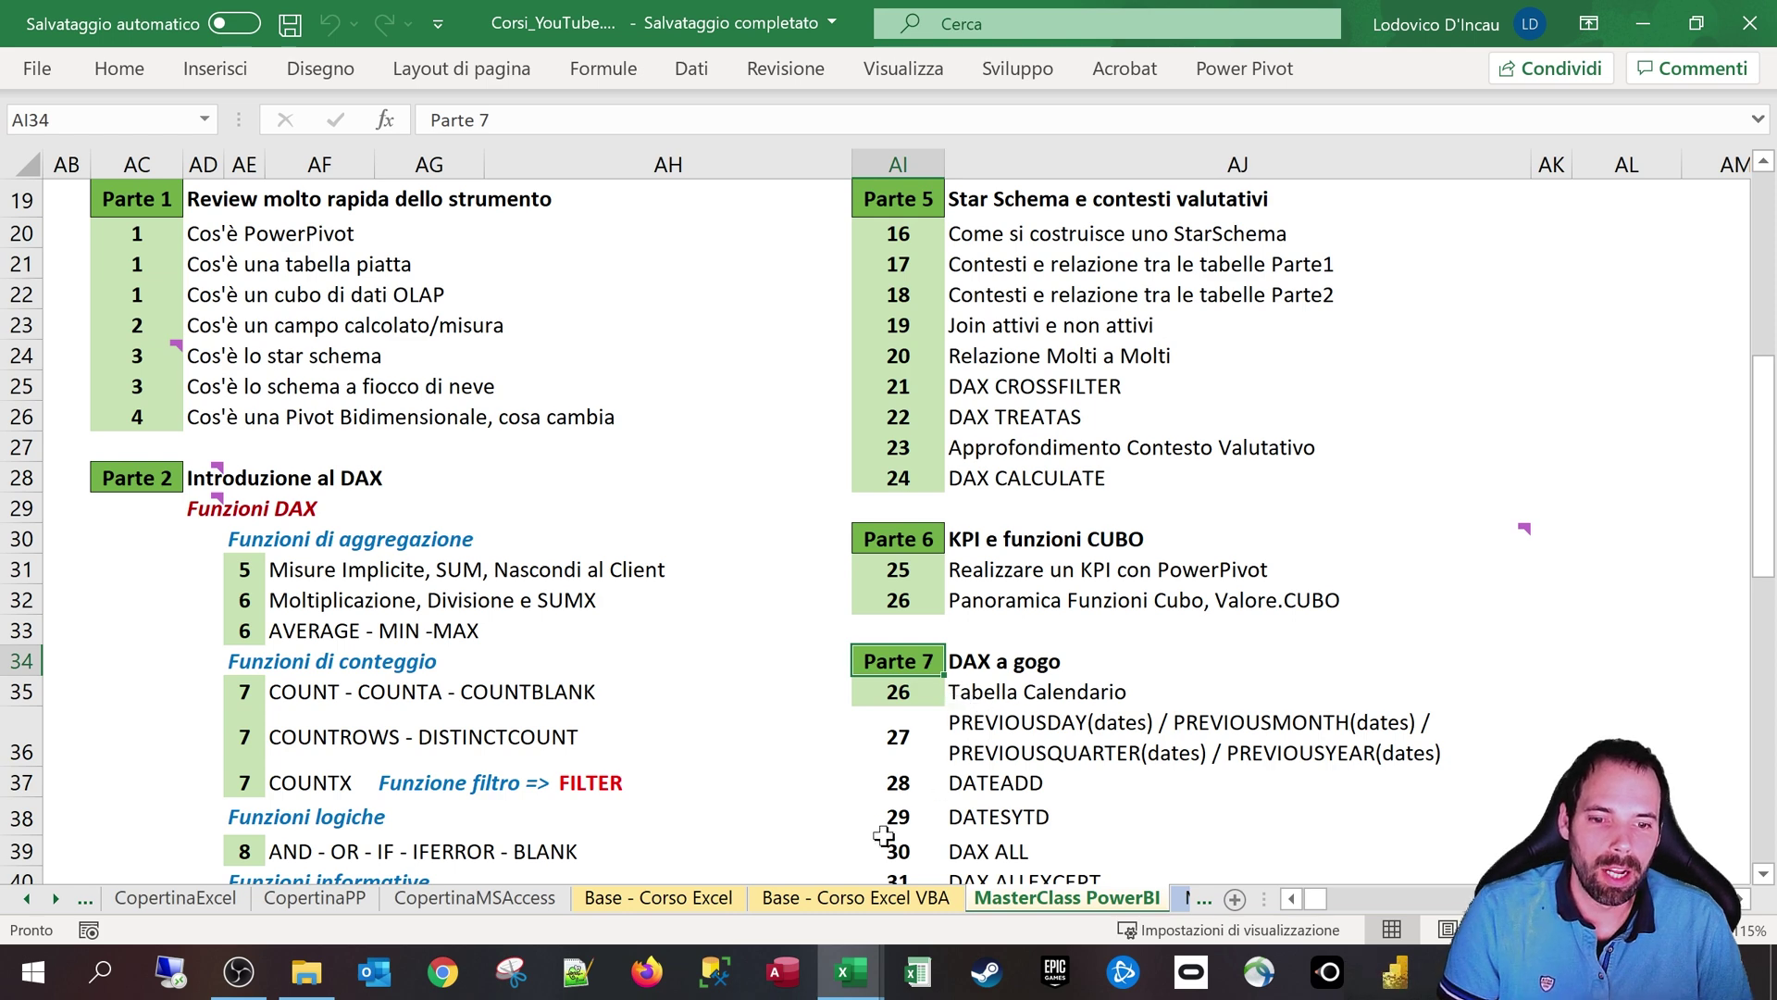
pyautogui.scroll(1, 809, 756)
# Step: Switch to the L28_Previous.xlsb workbook and examine the sales table on the BaseDati sheet, focusing on its Data column
pyautogui.moveTo(849, 972)
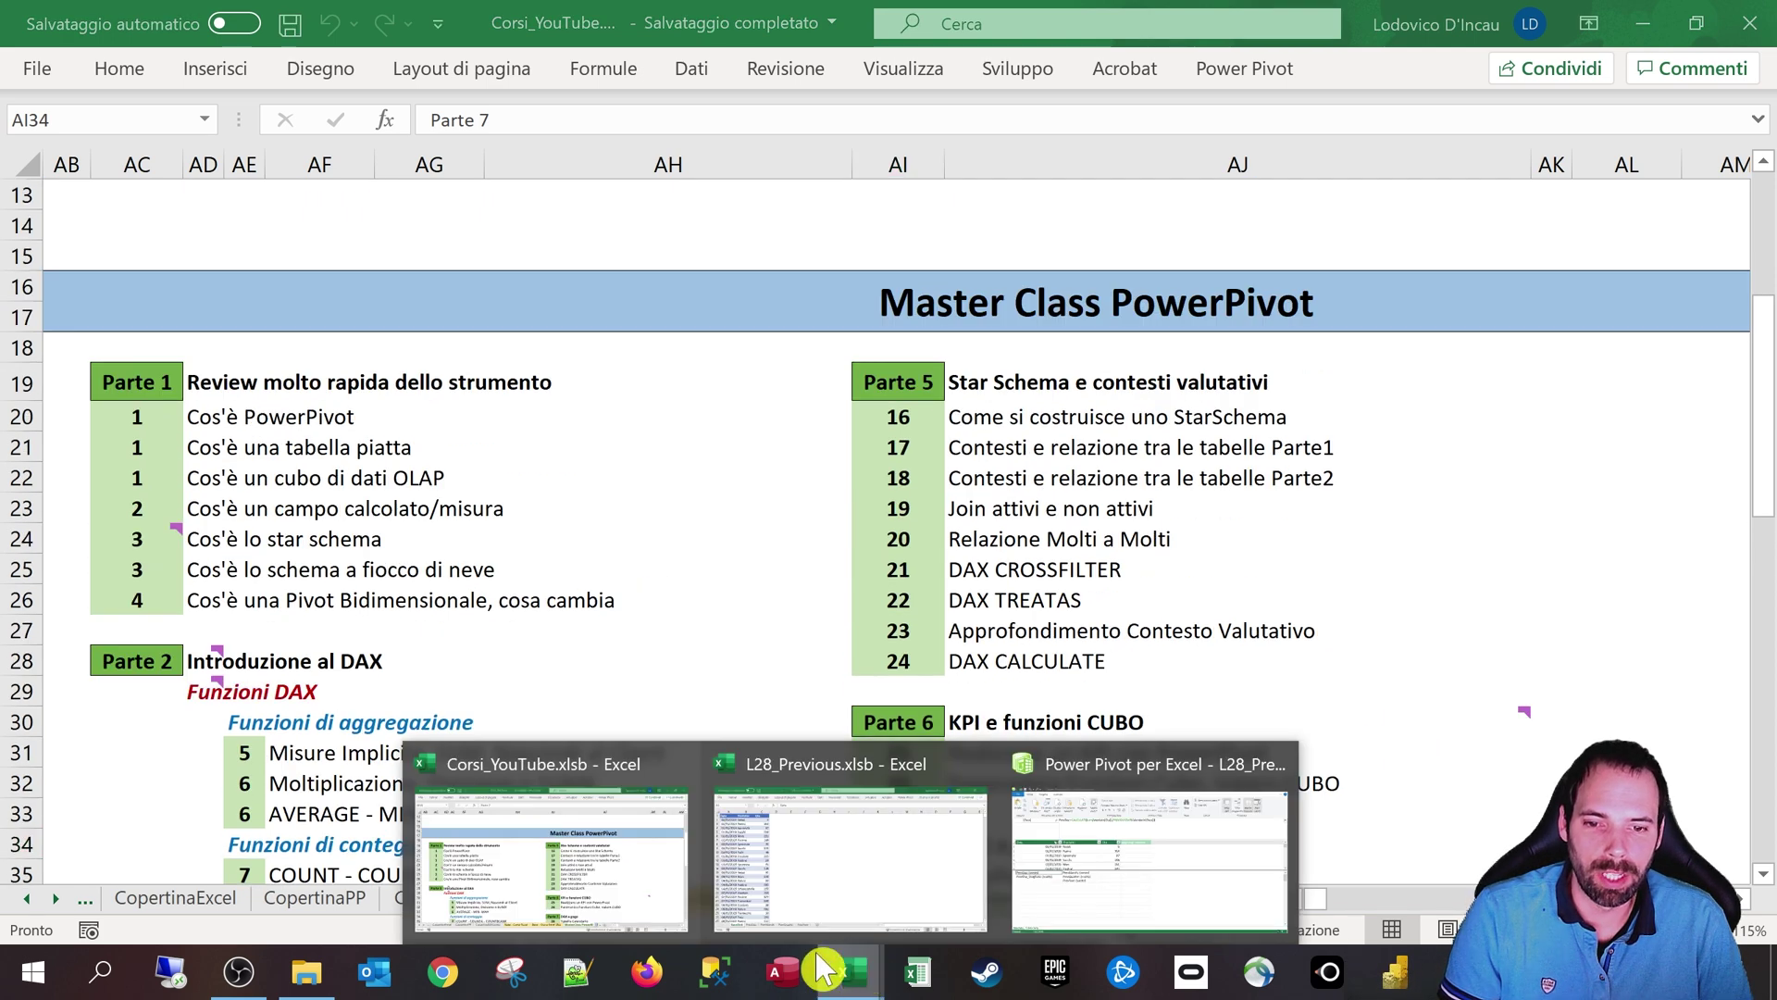
pyautogui.click(829, 802)
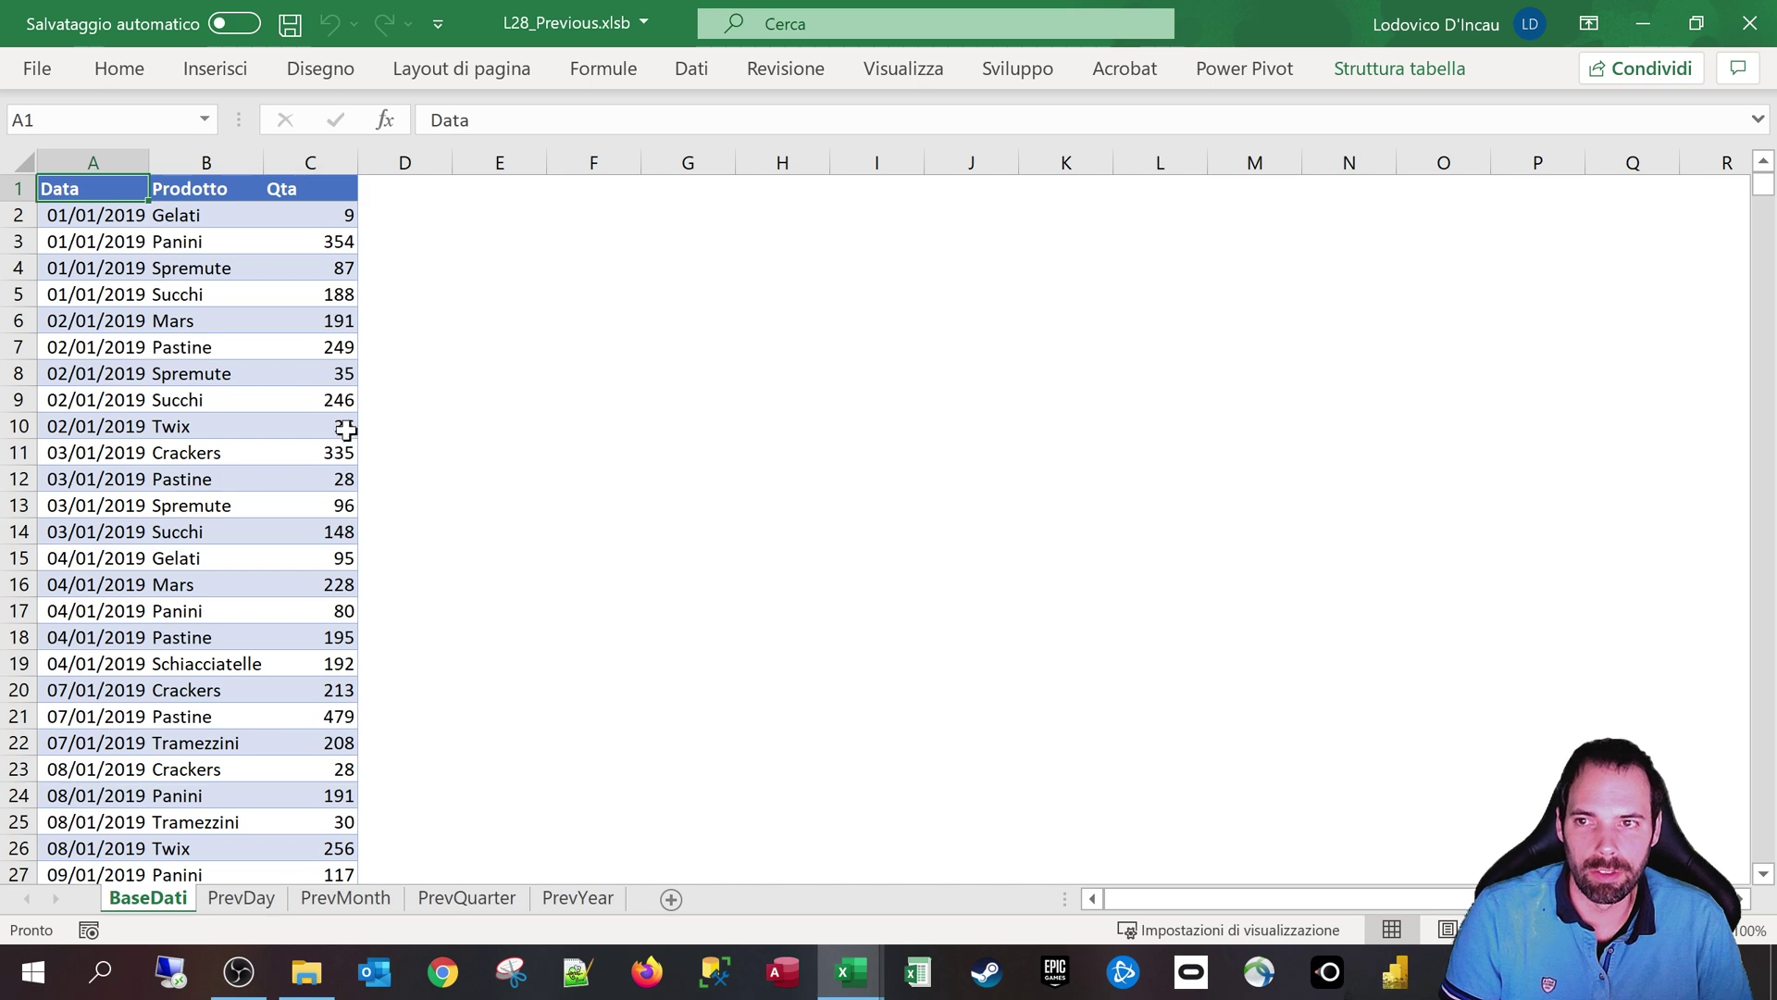
pyautogui.moveTo(74, 183); pyautogui.dragTo(269, 796)
pyautogui.click(99, 234)
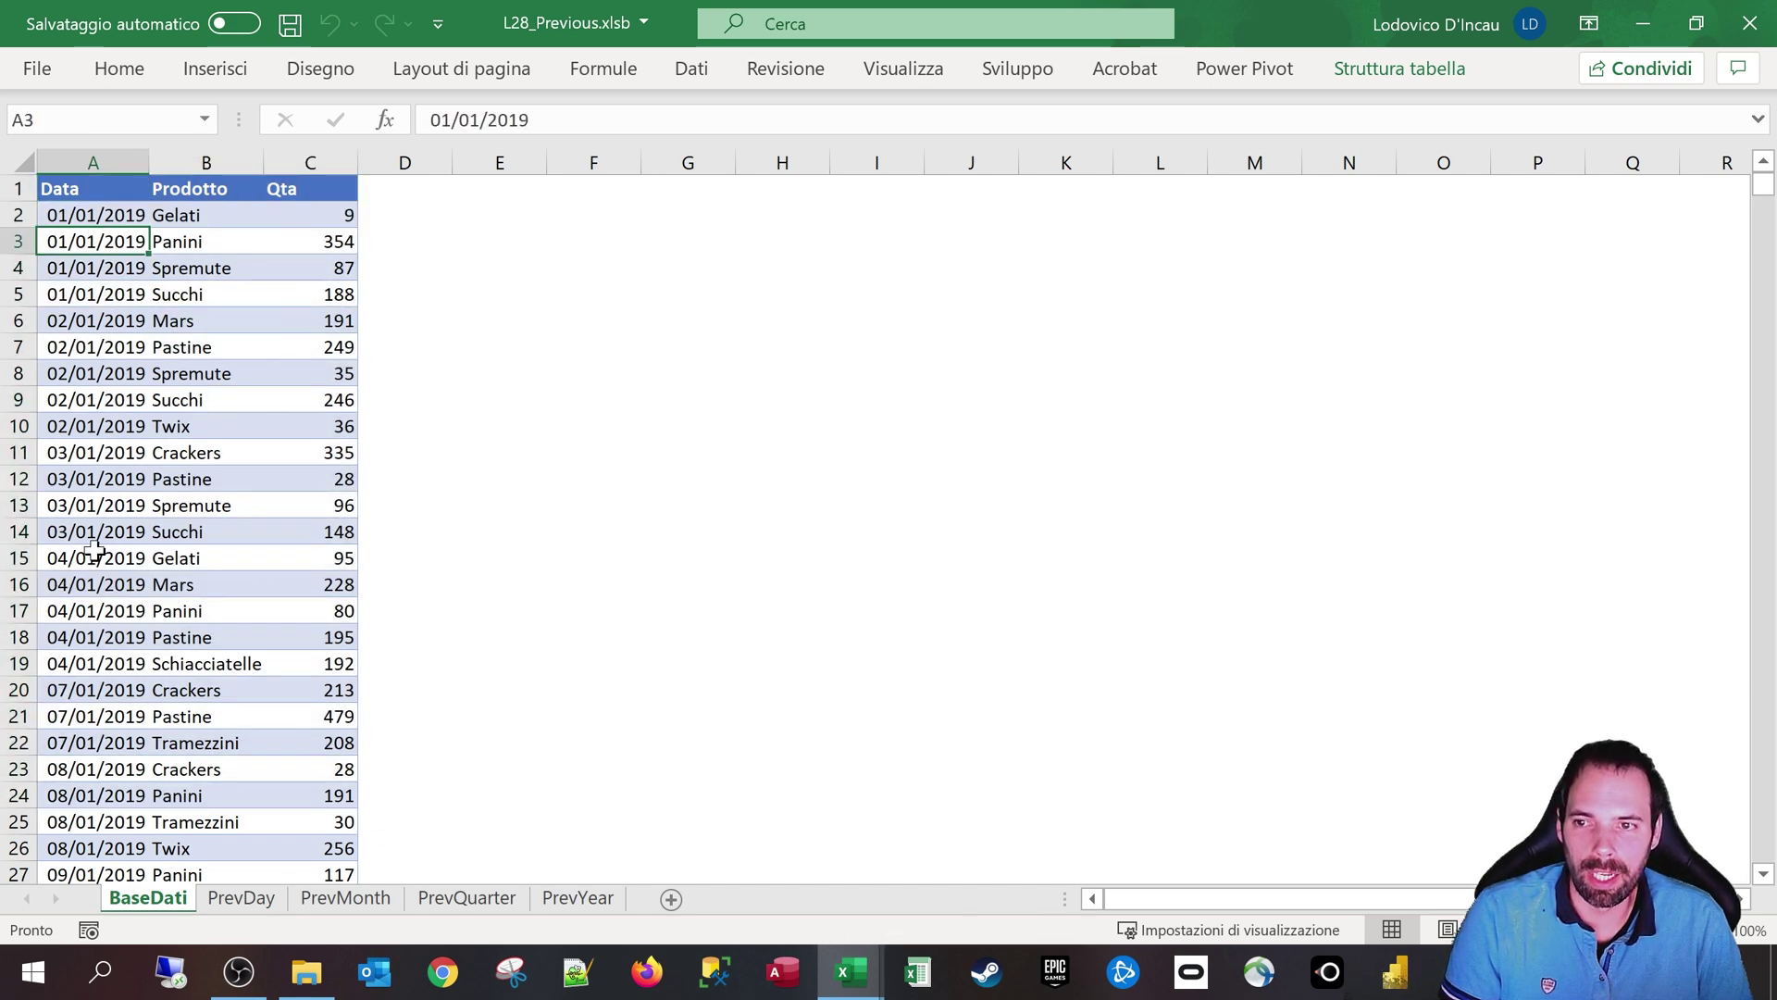
pyautogui.scroll(-12, 94, 537)
pyautogui.scroll(-12, 98, 506)
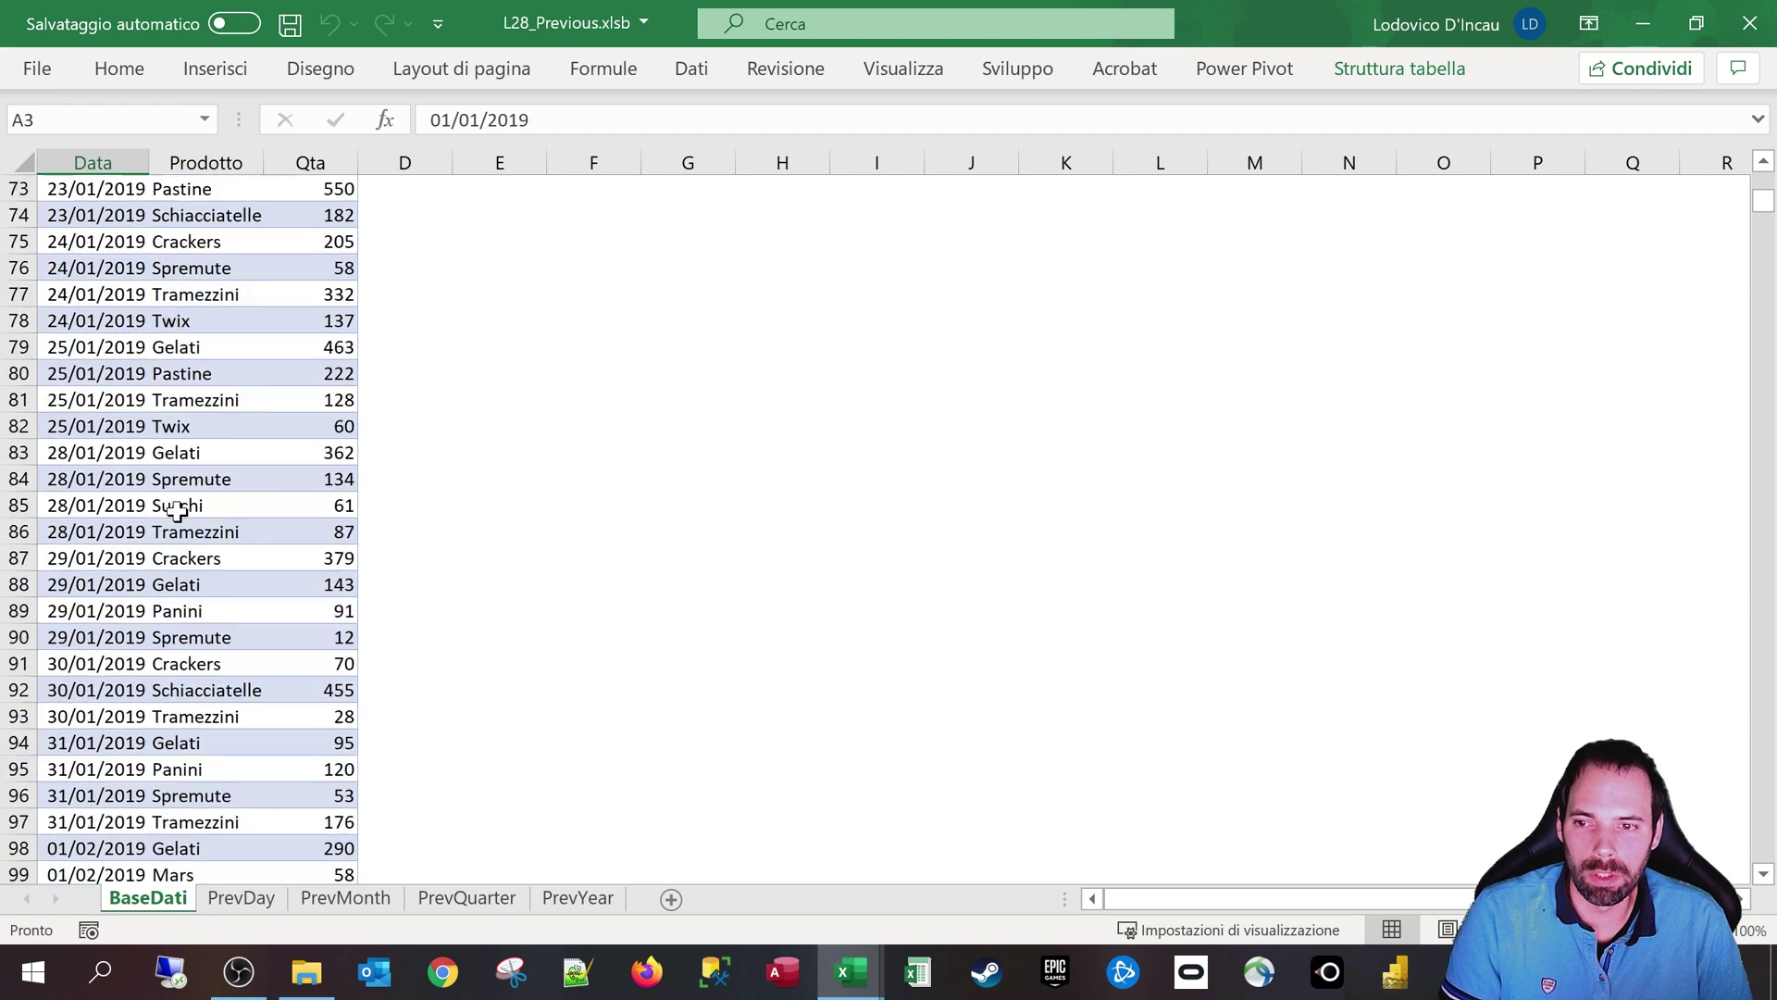
pyautogui.scroll(20, 175, 504)
pyautogui.click(103, 180)
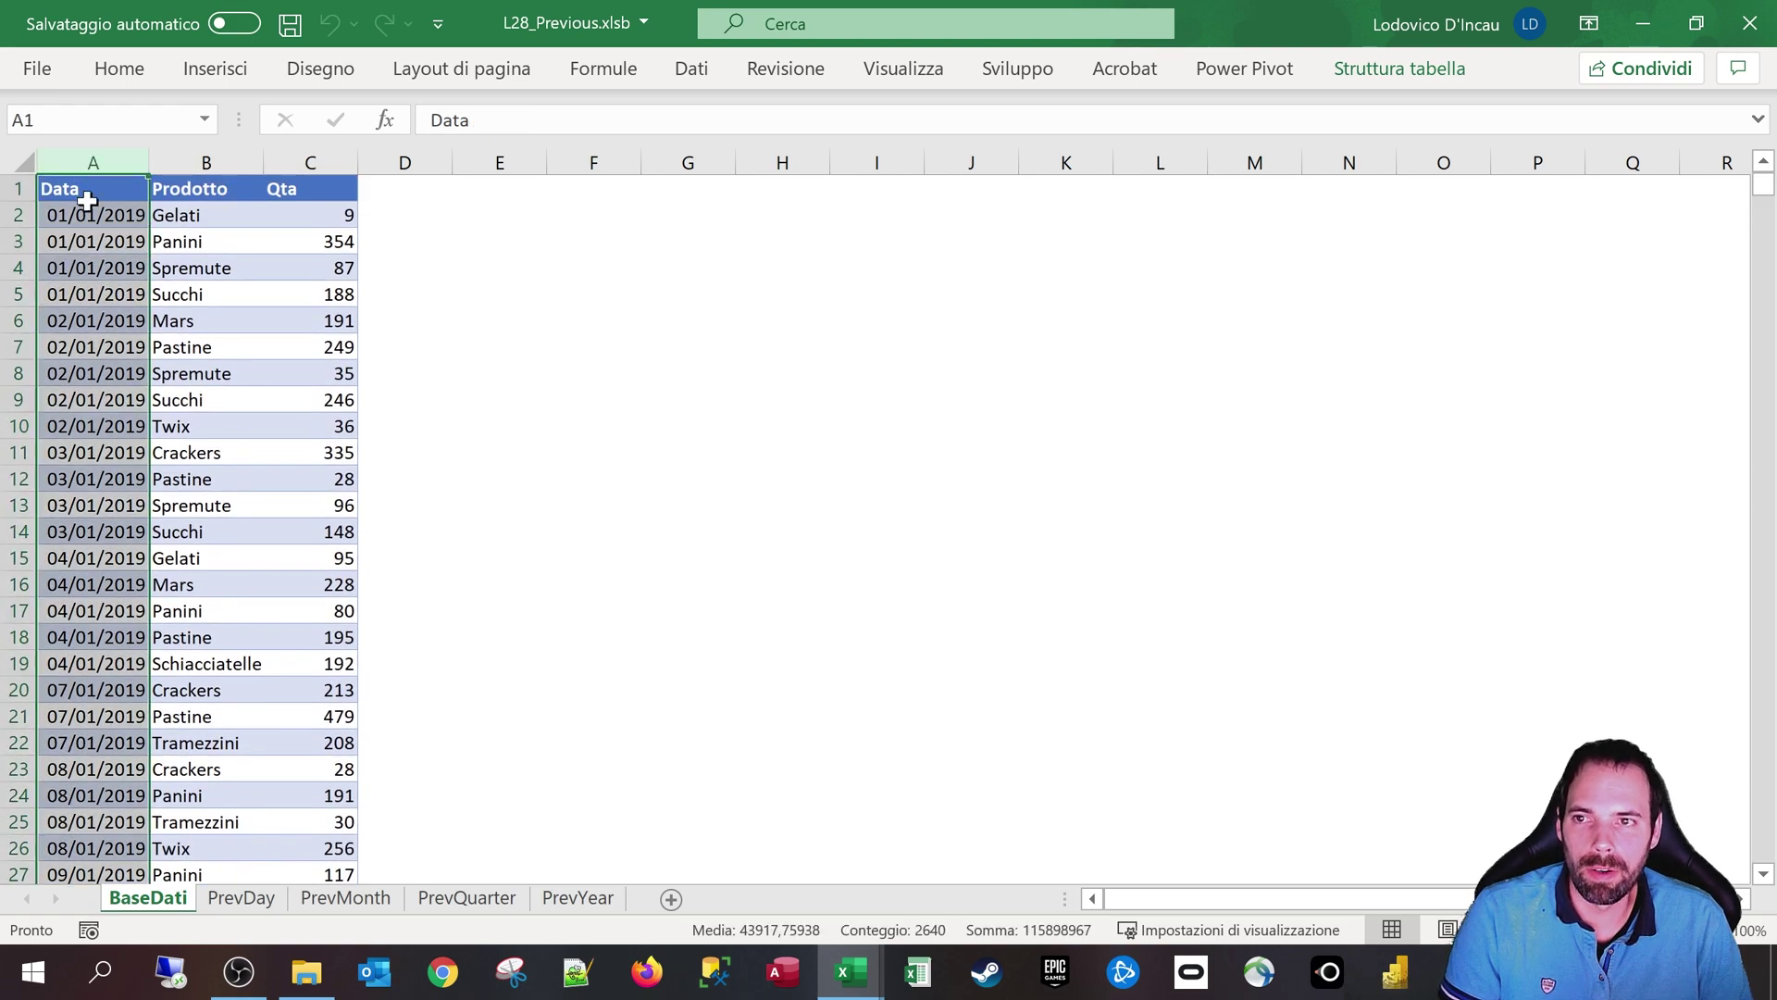
# Step: Examine the Prodotto and Qta columns of the BaseDati table at a larger zoom
pyautogui.scroll(3, 175, 267)
pyautogui.click(287, 321)
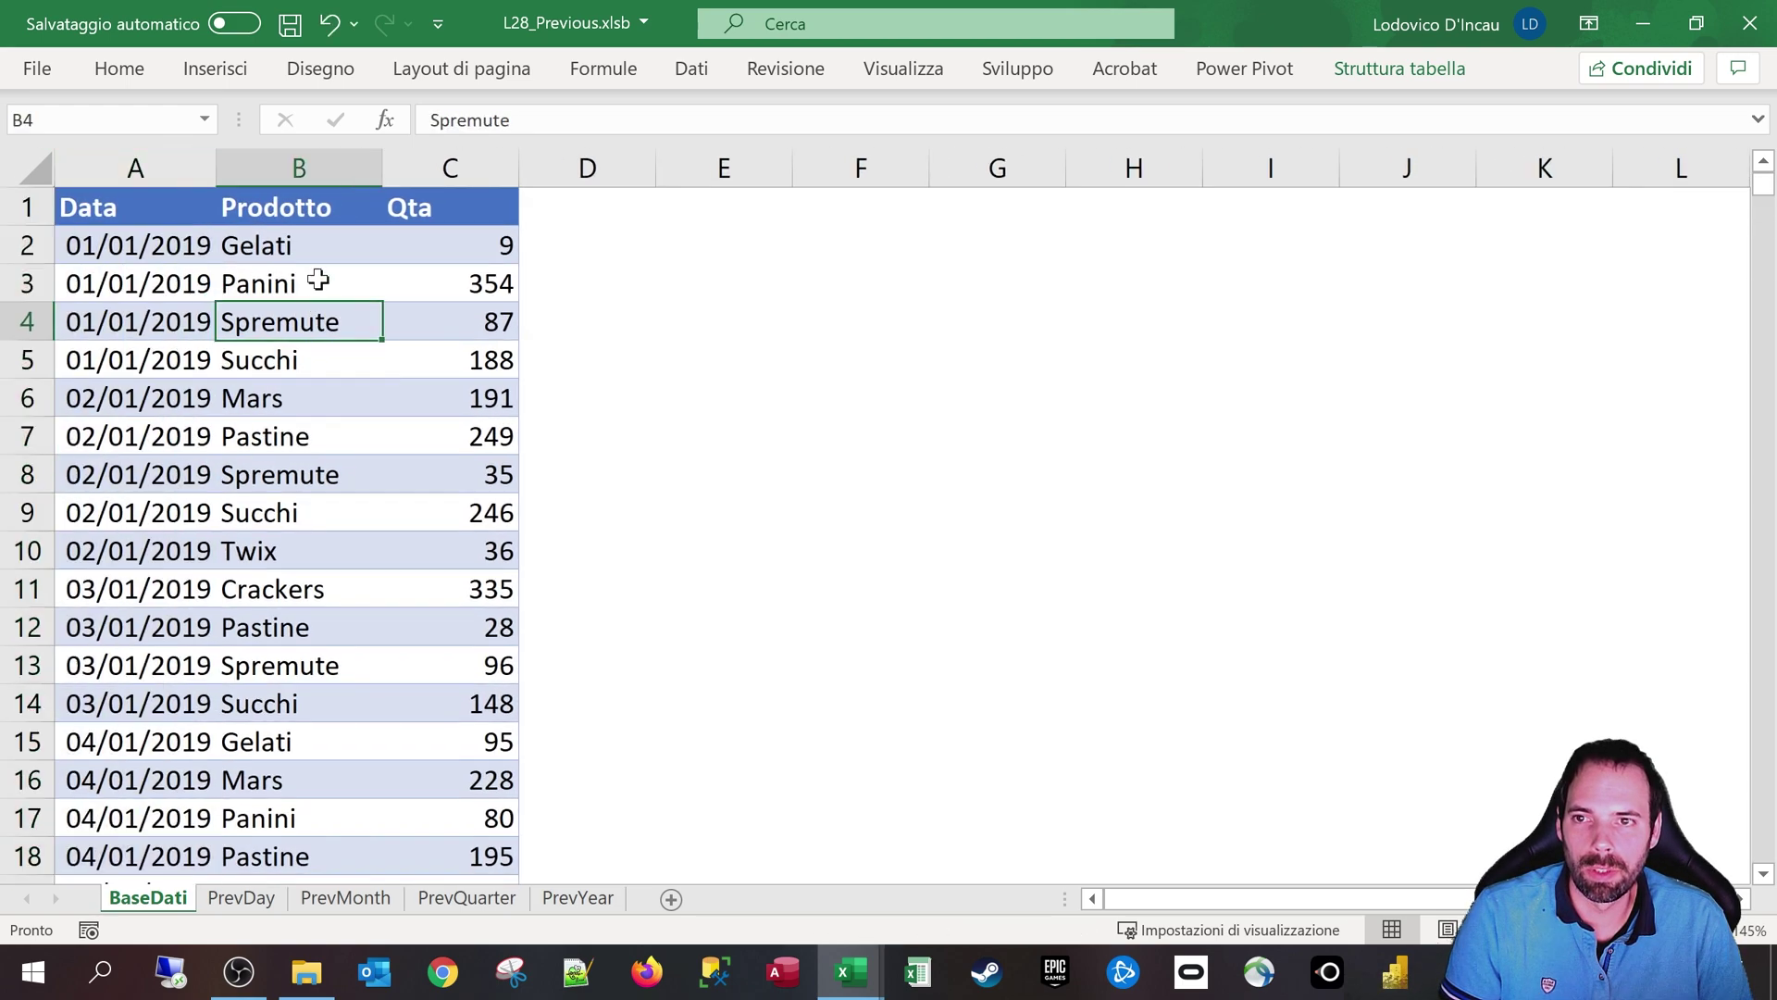
pyautogui.hotkey('ctrl', 'space')
pyautogui.moveTo(278, 248); pyautogui.dragTo(282, 394)
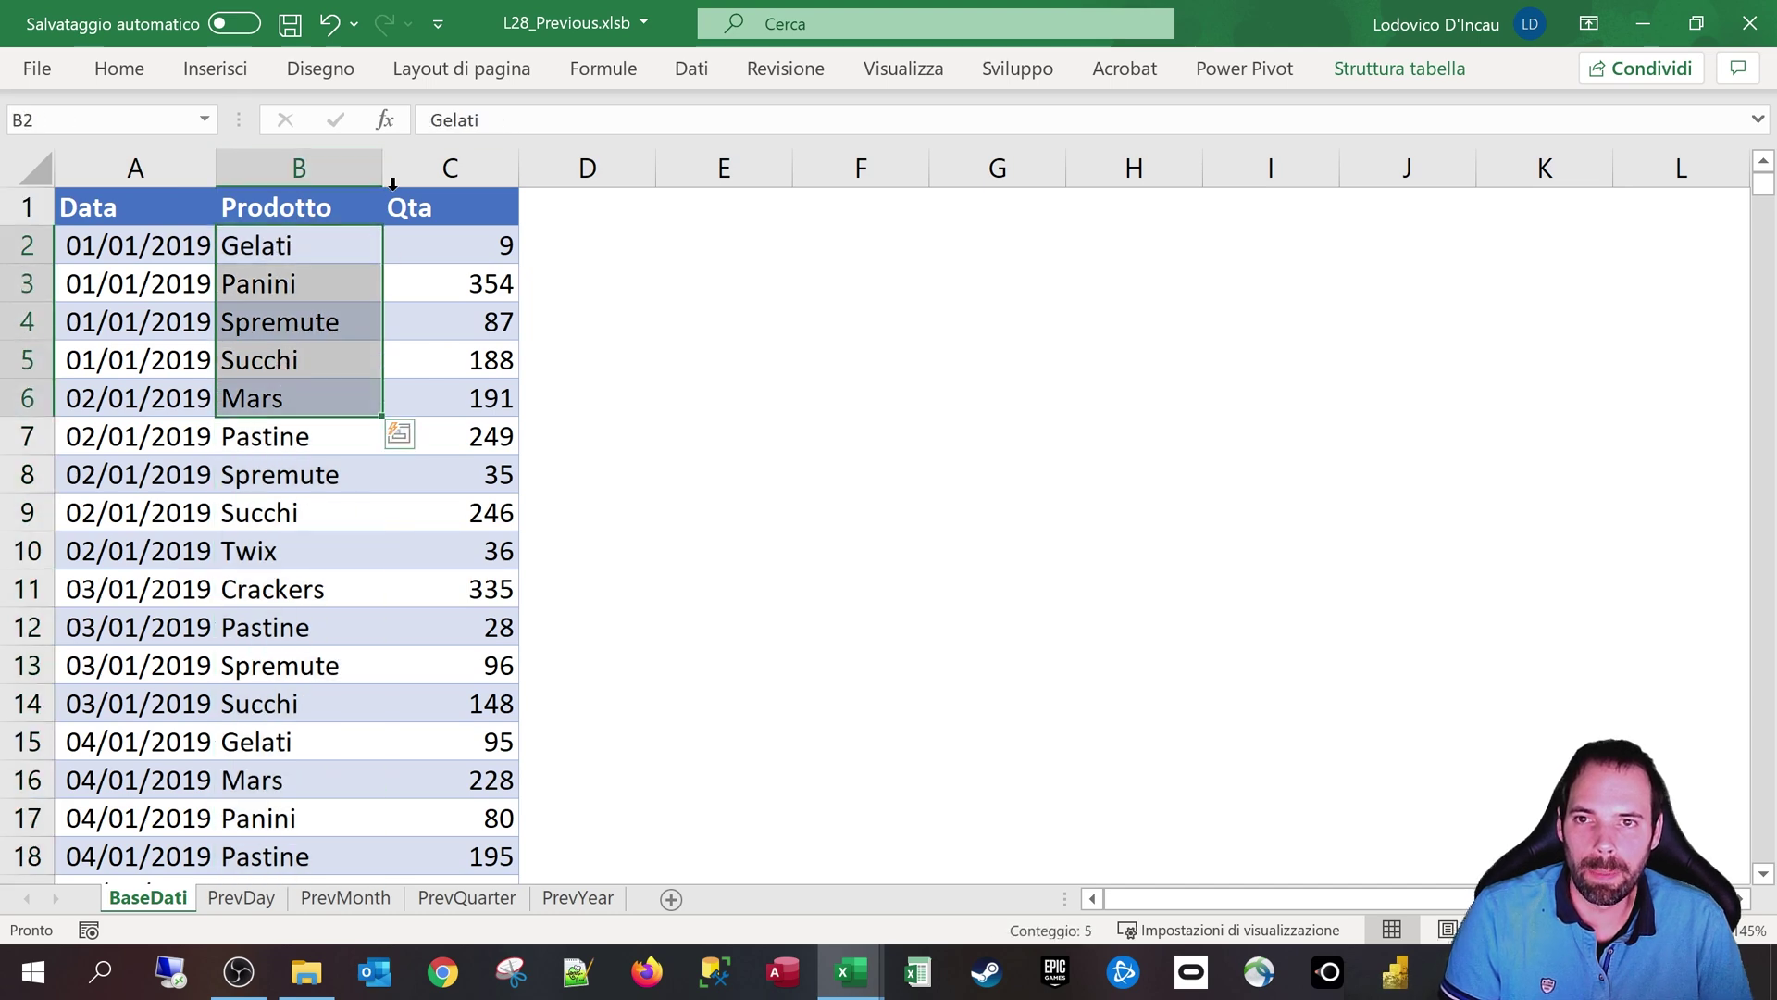
pyautogui.click(451, 159)
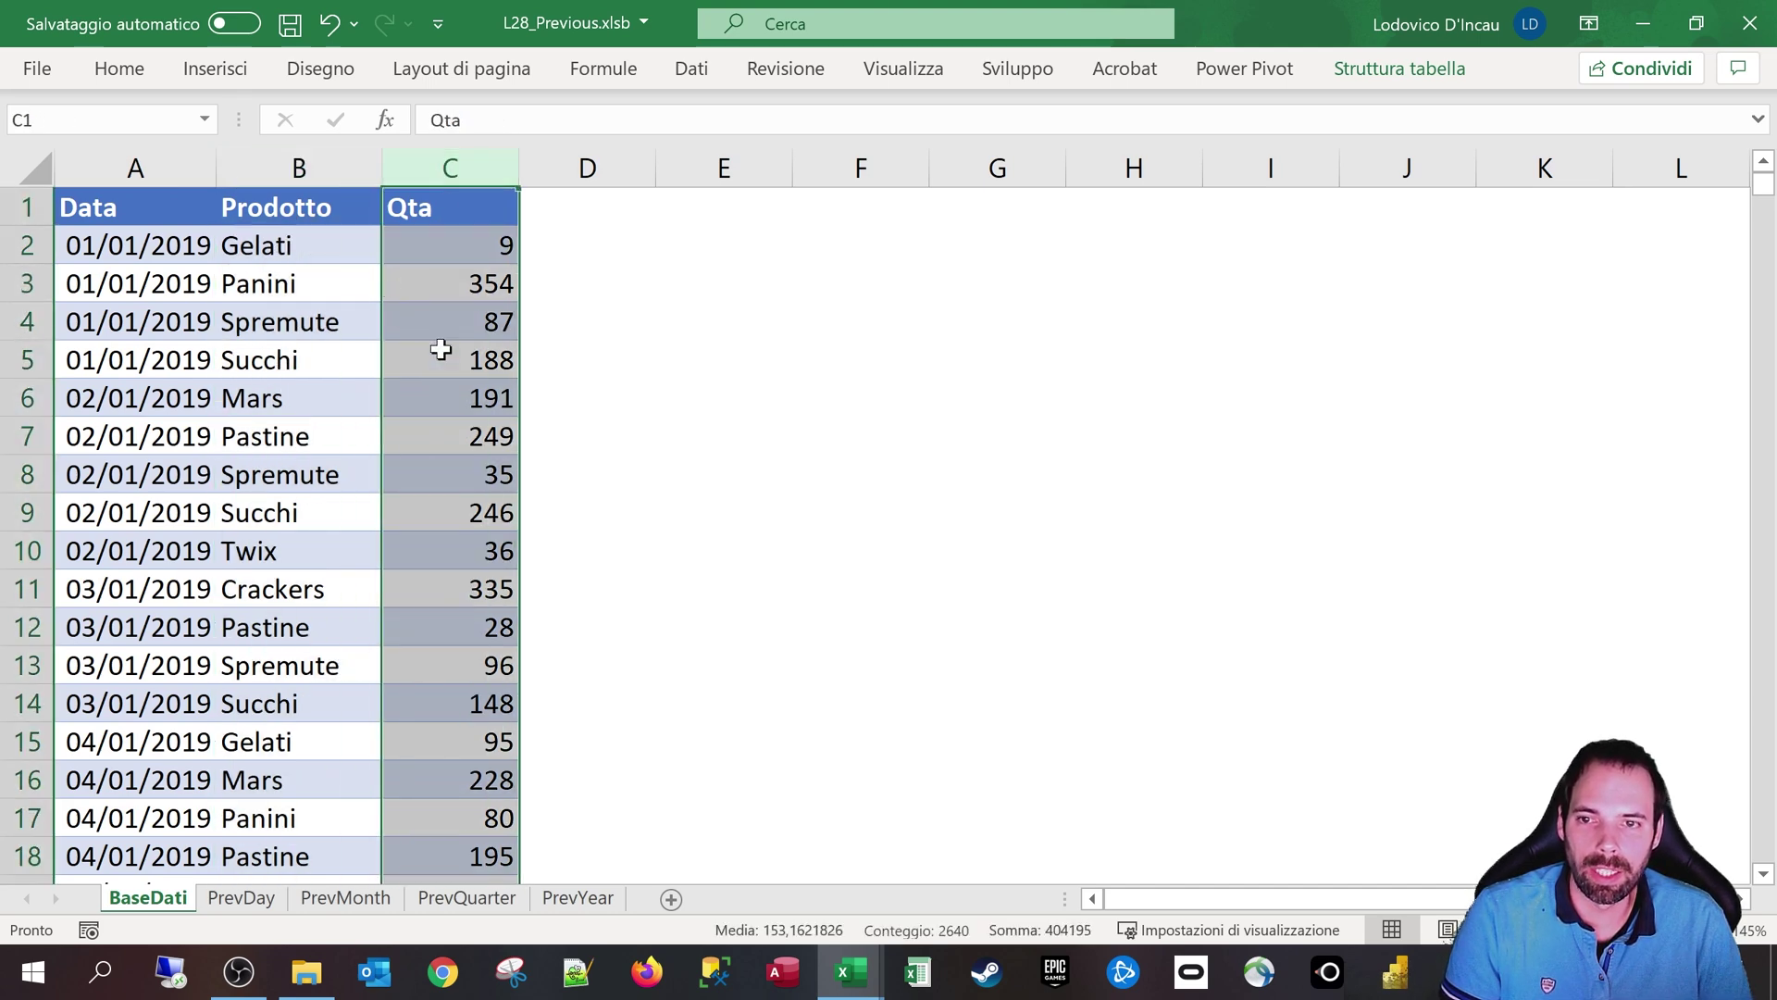
pyautogui.click(194, 325)
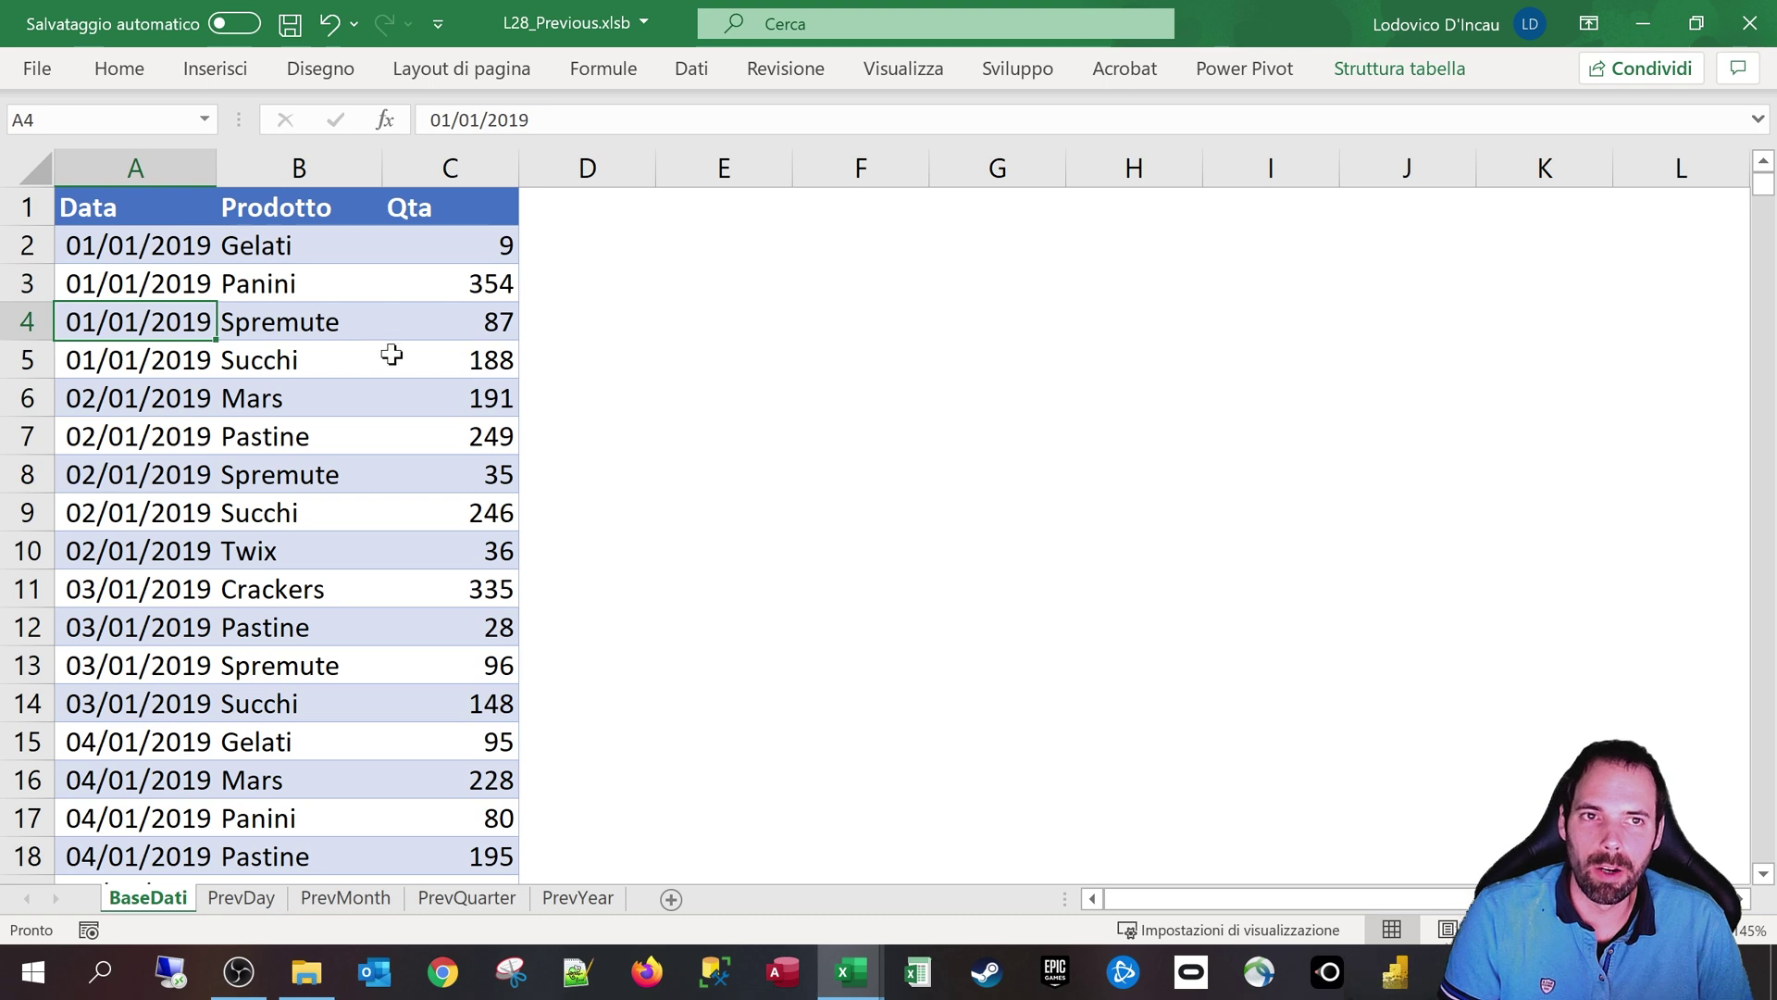
pyautogui.click(1213, 74)
pyautogui.click(70, 147)
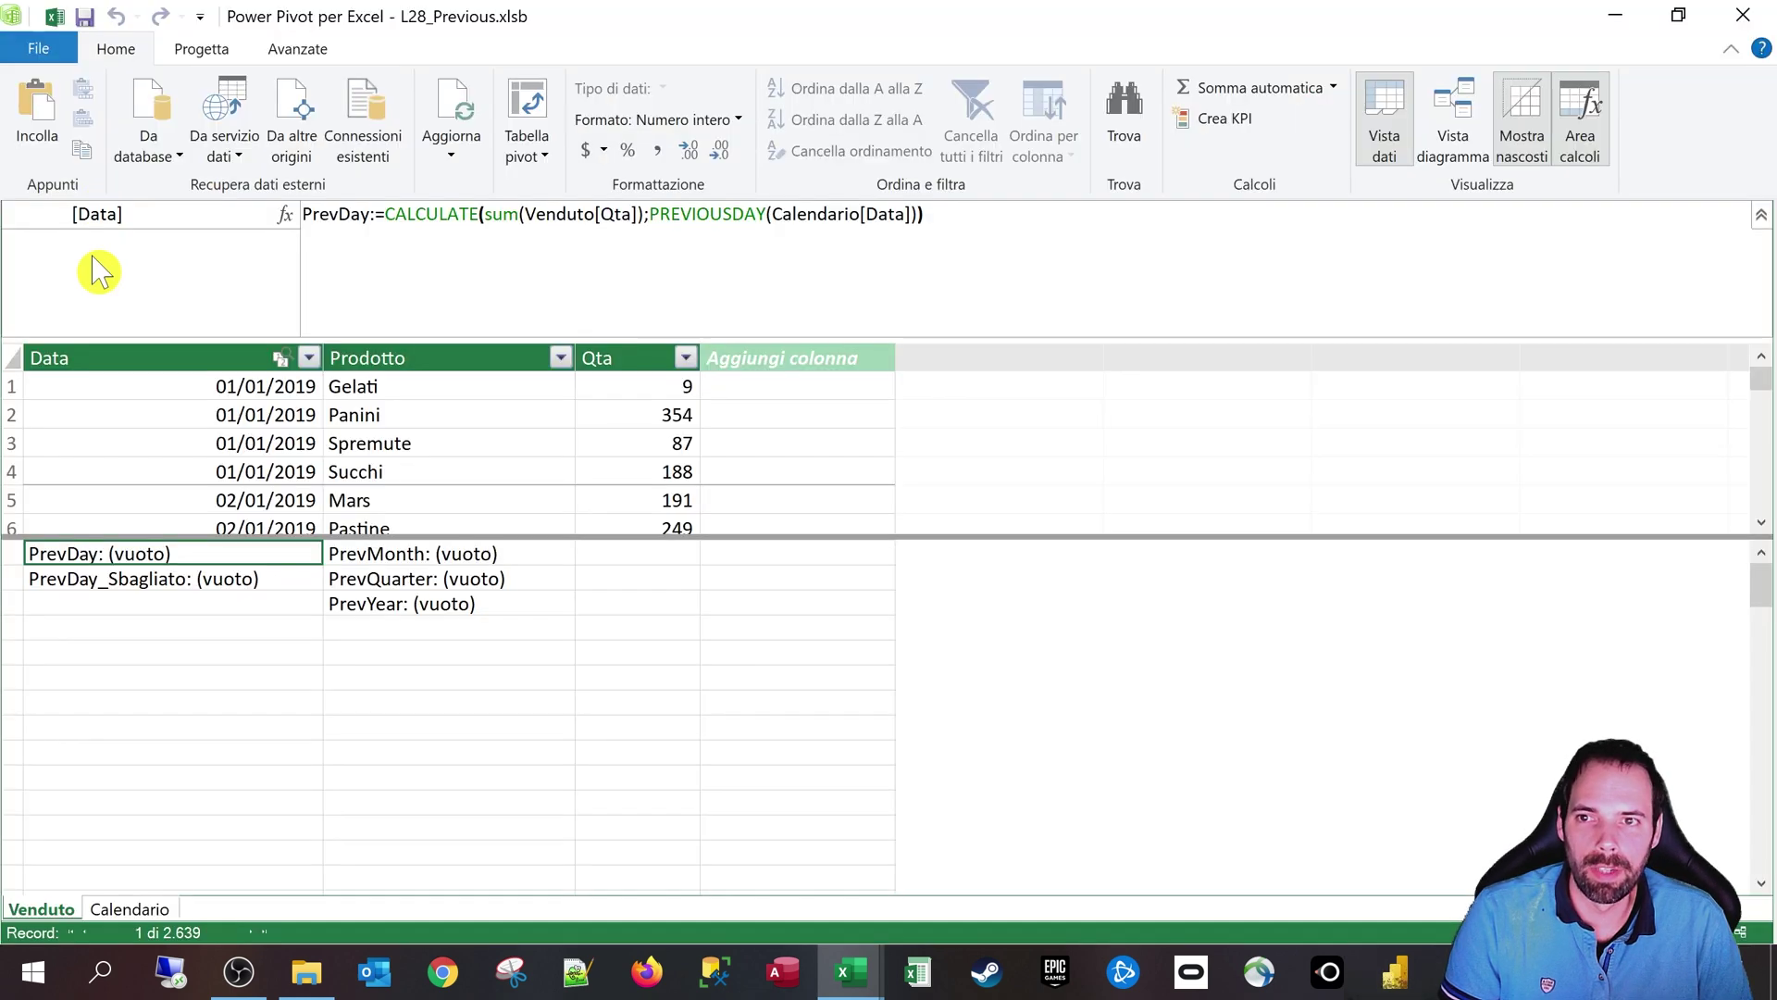
pyautogui.click(1743, 14)
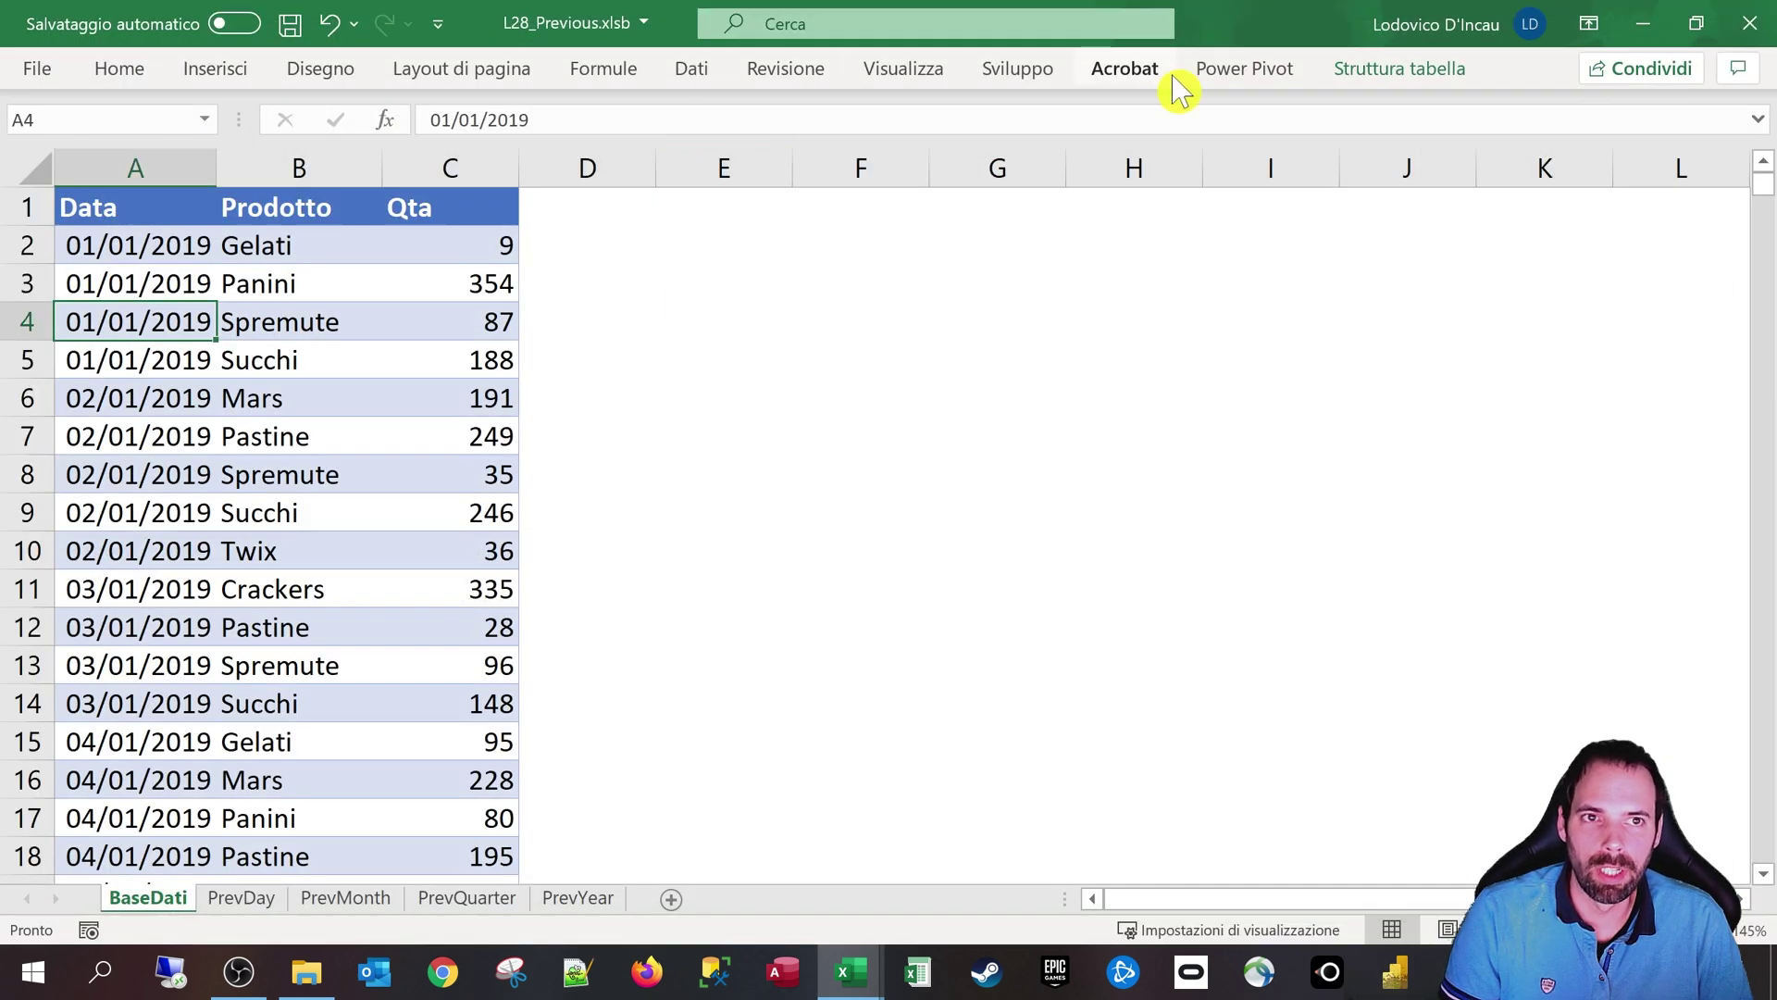
pyautogui.click(1023, 74)
pyautogui.click(1245, 68)
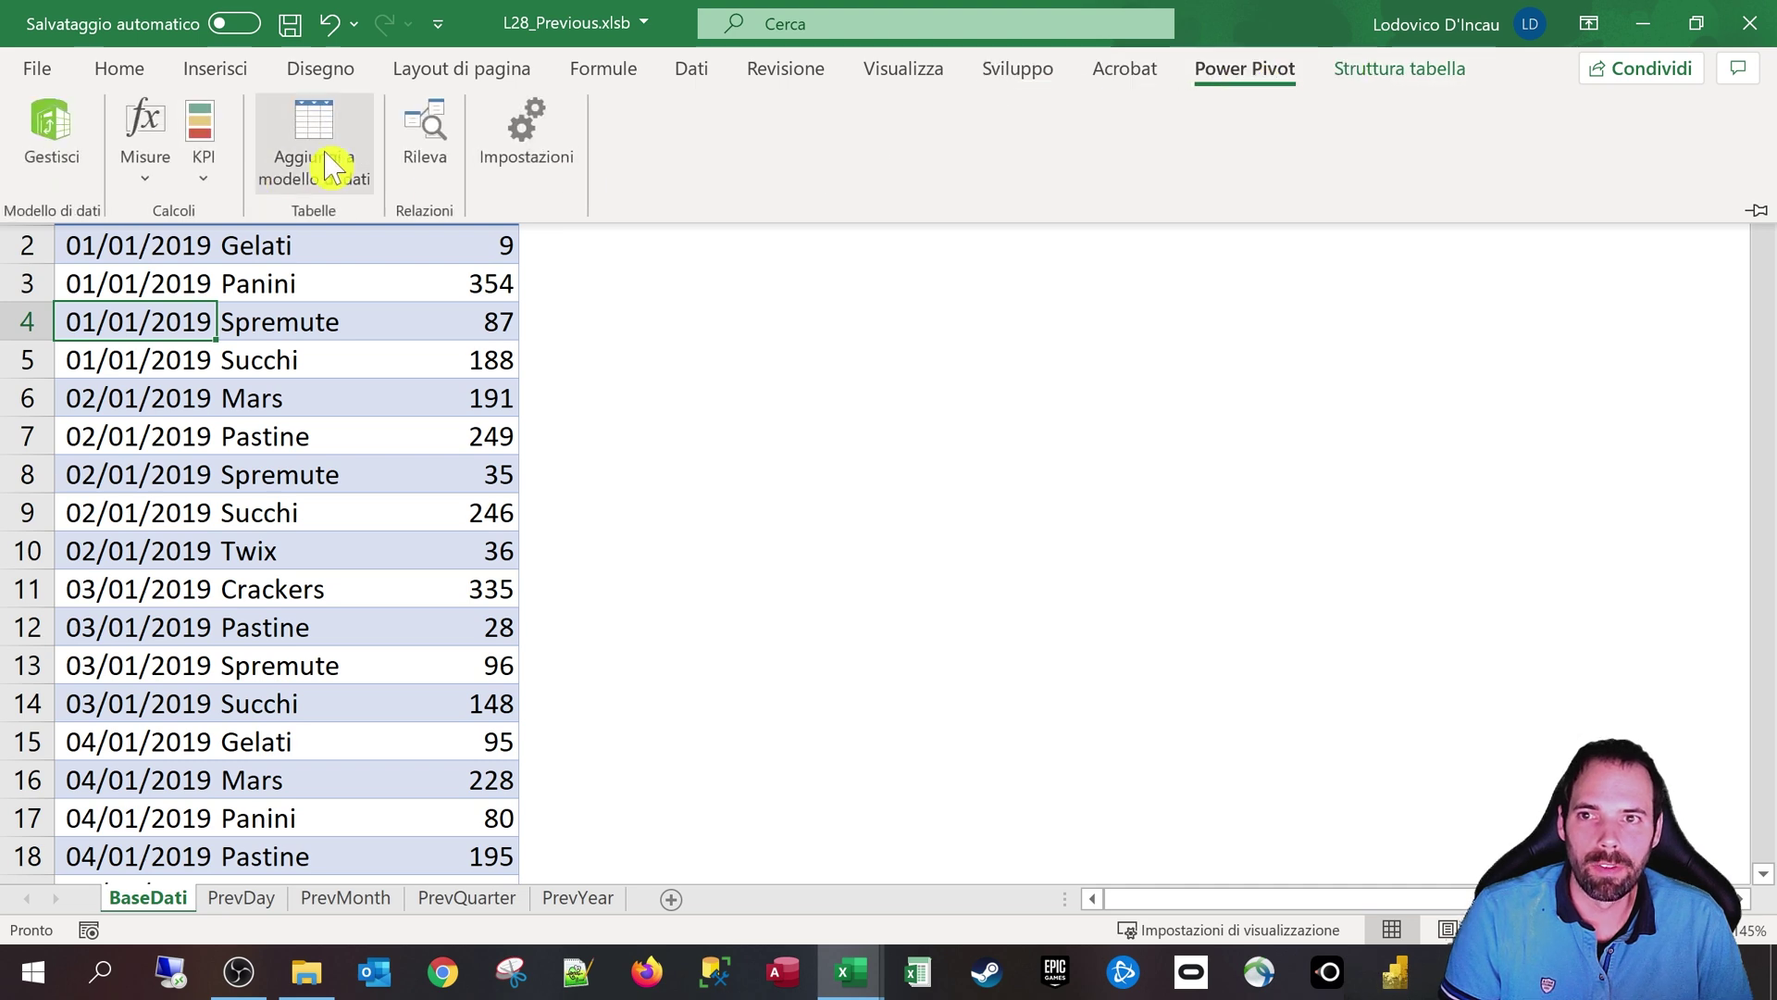
pyautogui.click(170, 385)
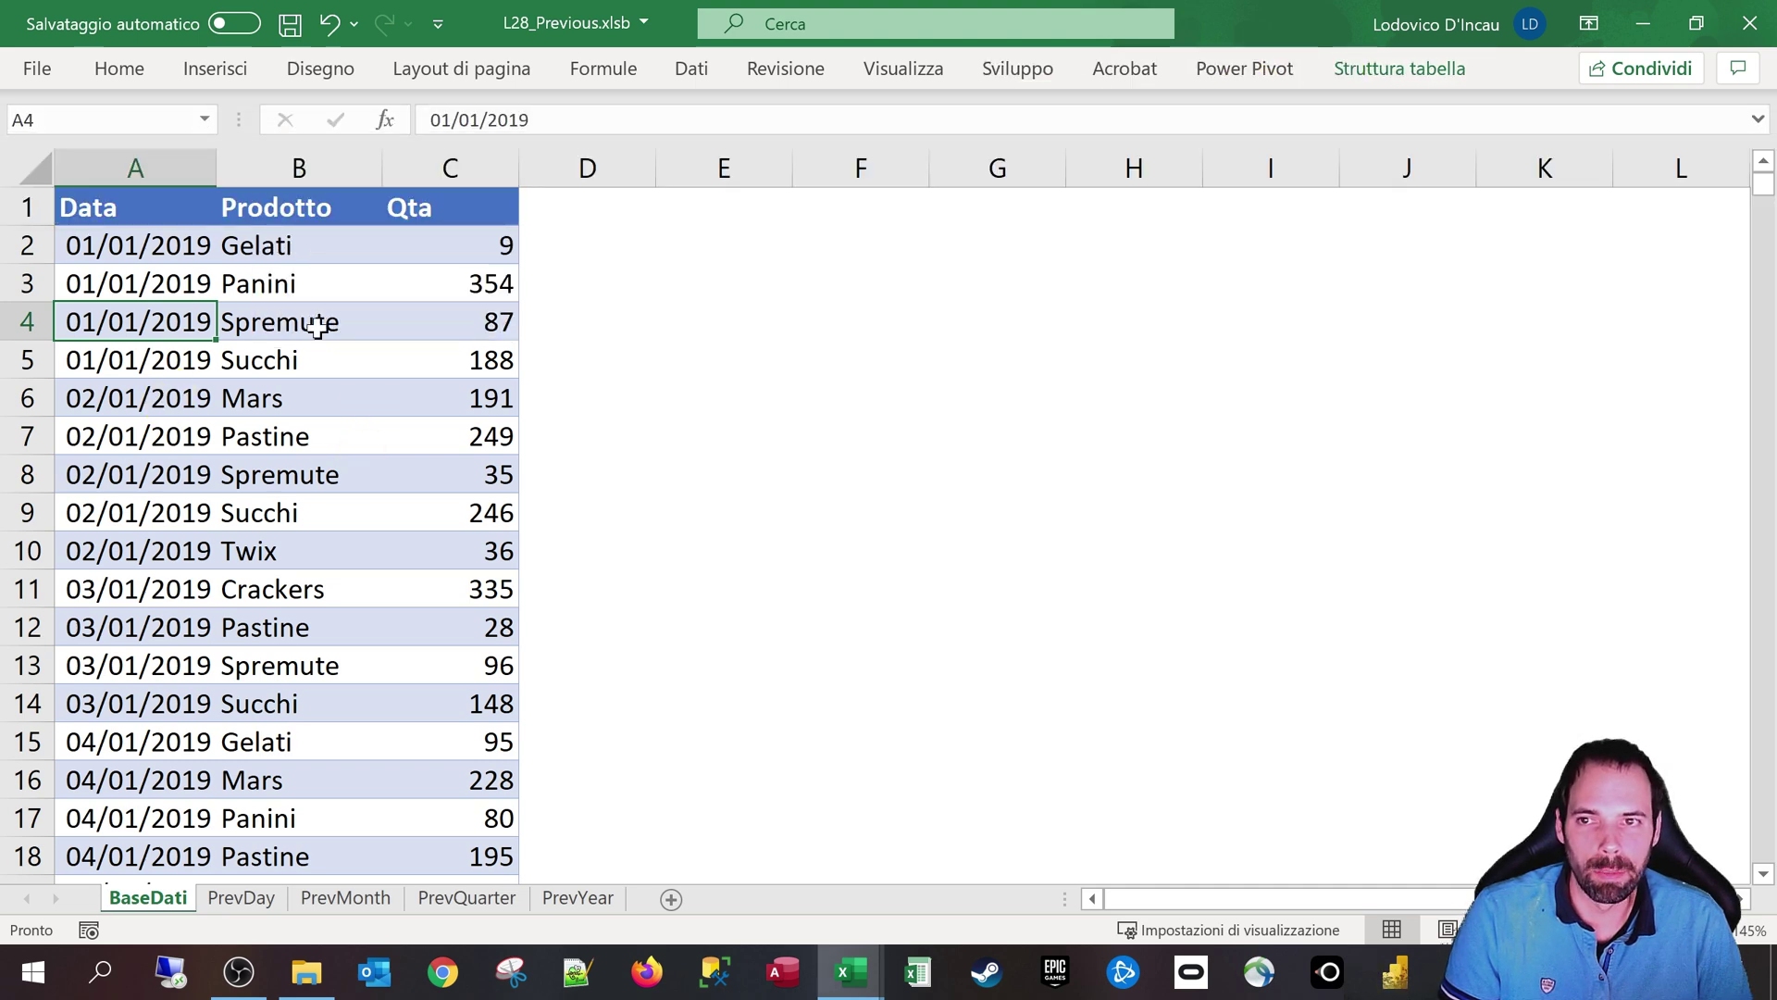
# Step: Open the workbook's Power Pivot data model from the BaseDati table and display it in diagram view
pyautogui.moveTo(147, 210); pyautogui.dragTo(401, 734)
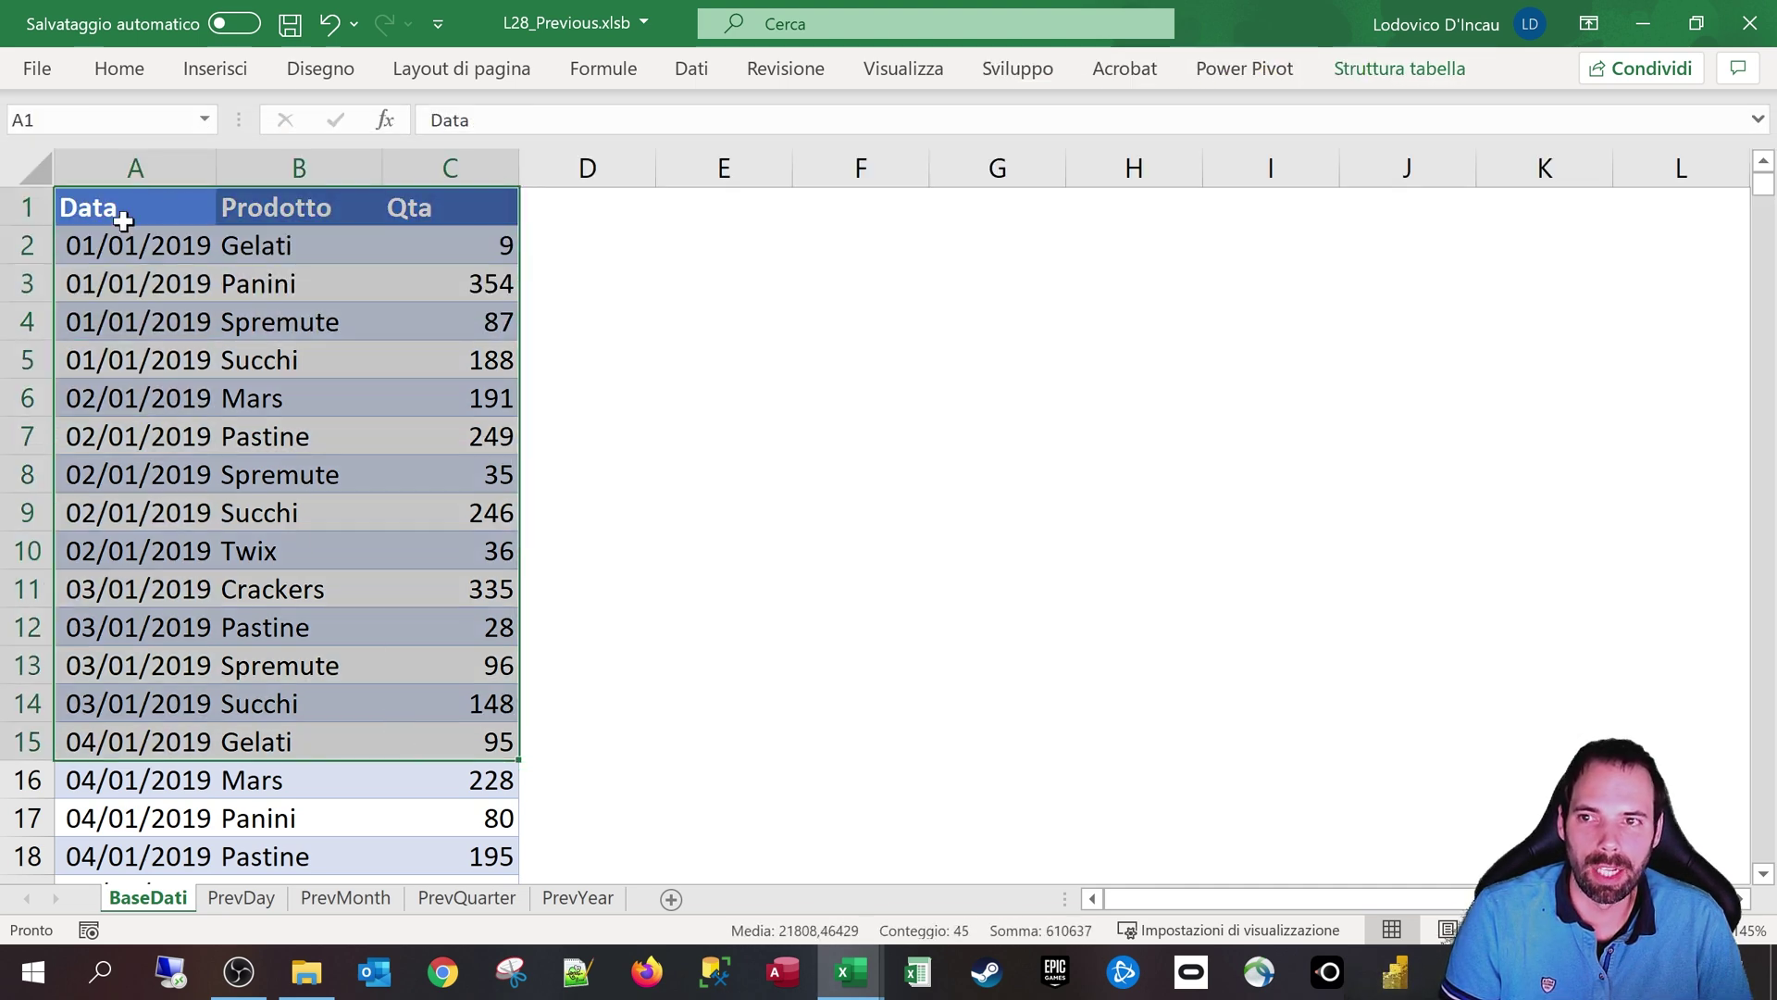
pyautogui.click(119, 210)
pyautogui.click(1249, 70)
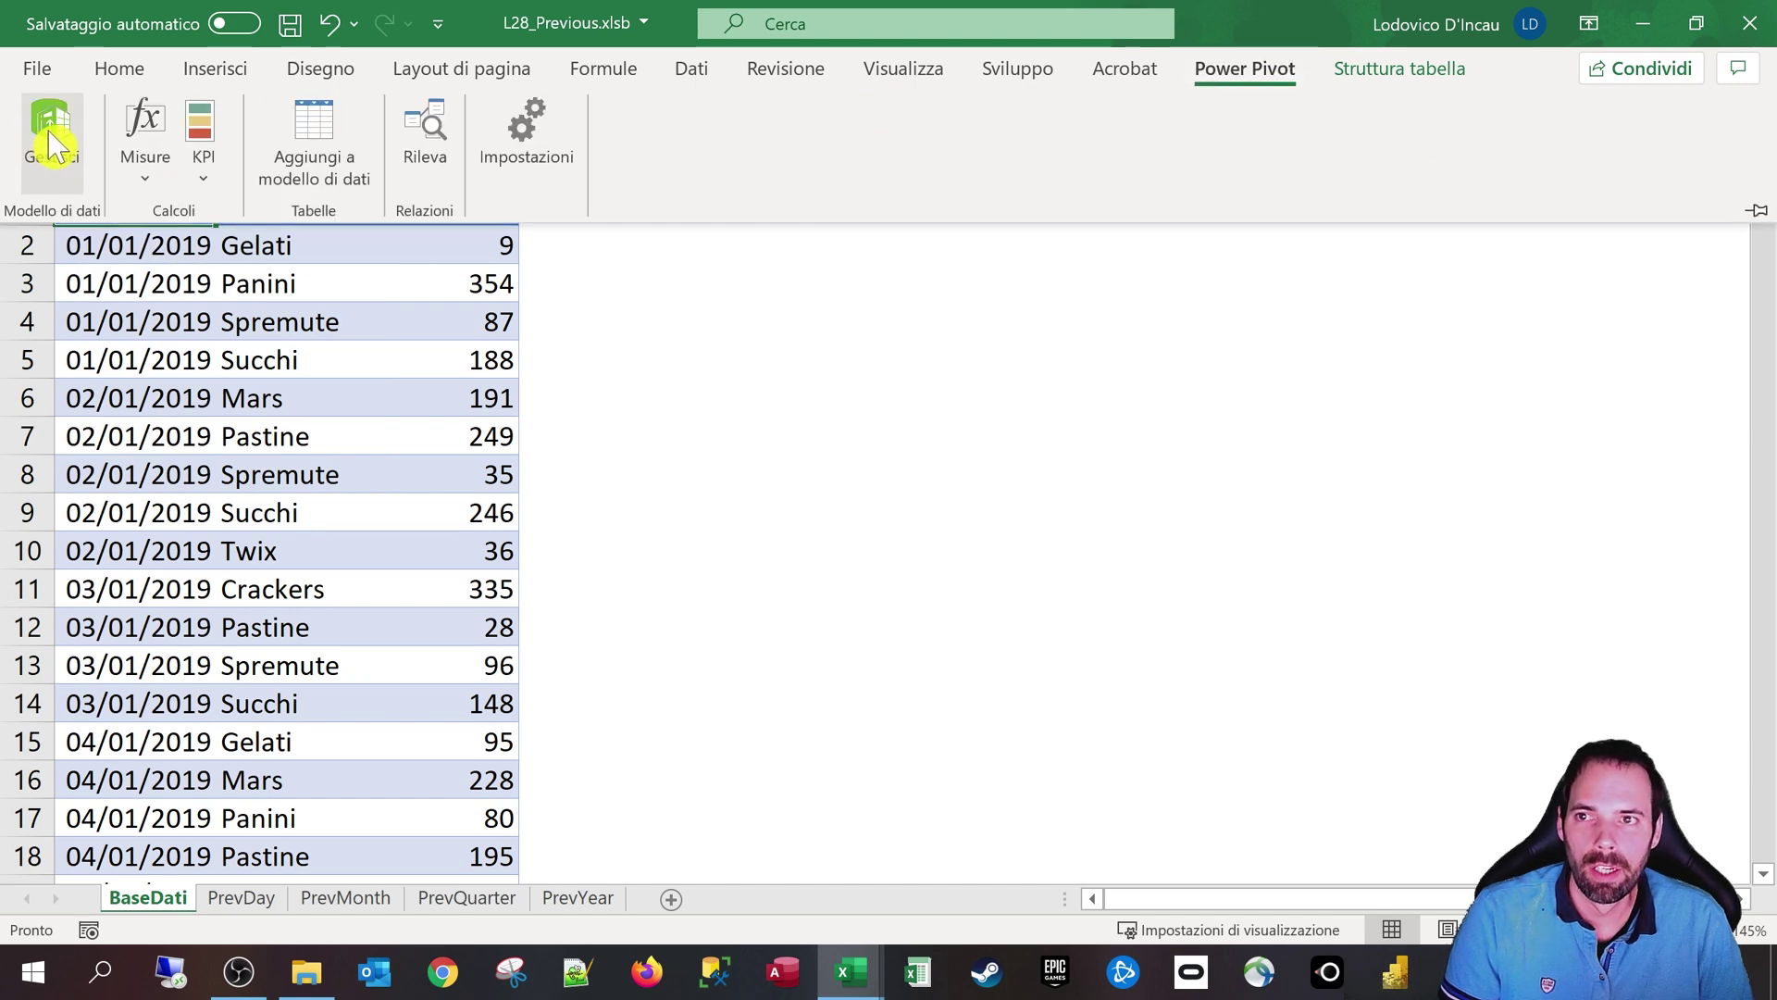
pyautogui.click(59, 153)
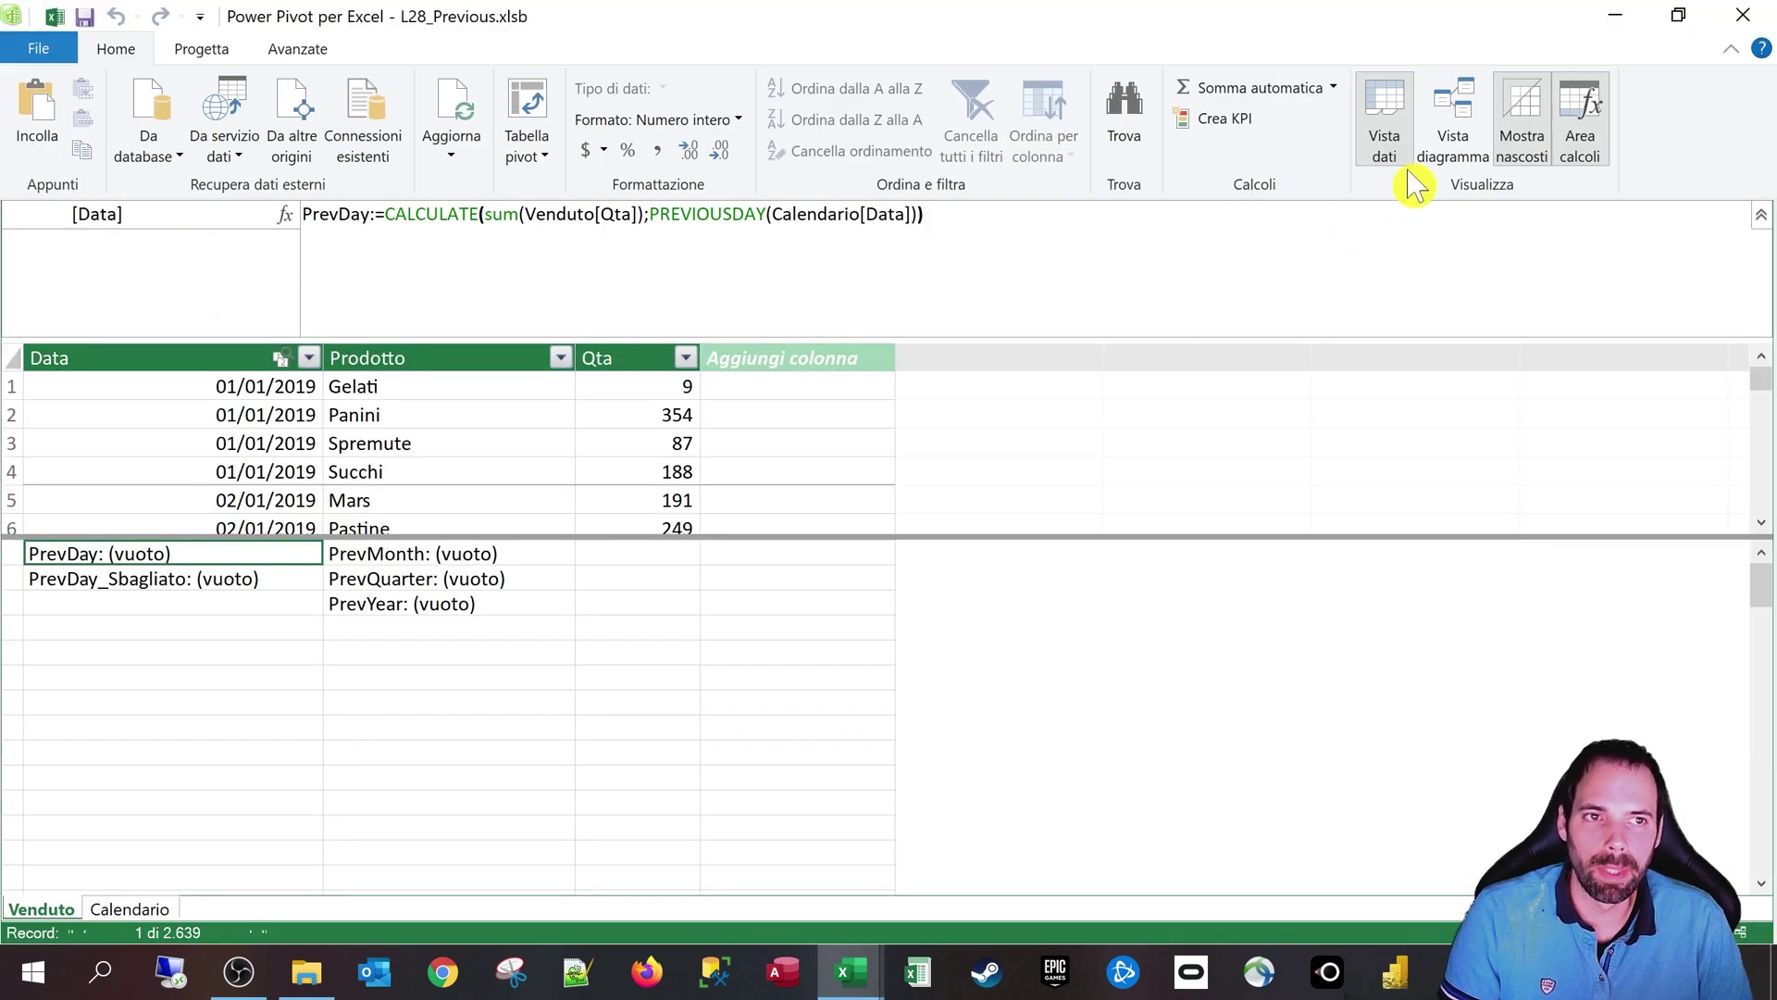
pyautogui.click(1453, 116)
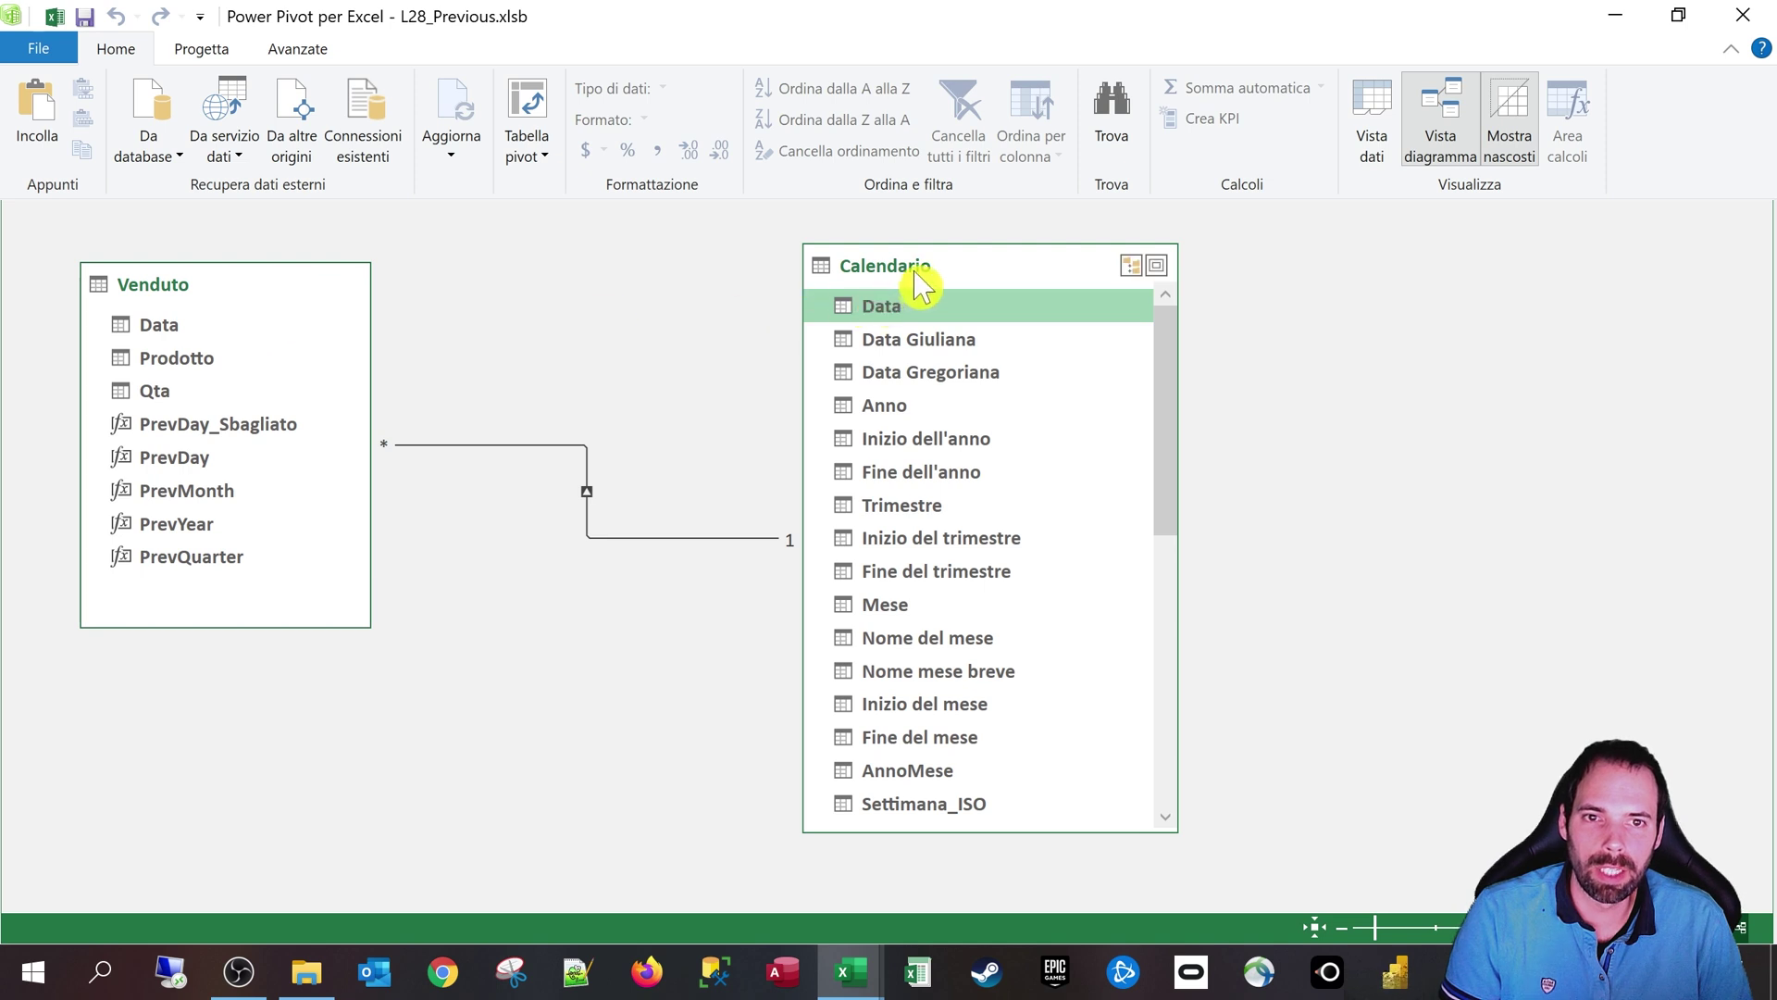
# Step: Move the Calendario table closer to Venduto in the diagram and inspect the relationship between their Data fields
pyautogui.moveTo(920, 278); pyautogui.dragTo(785, 296)
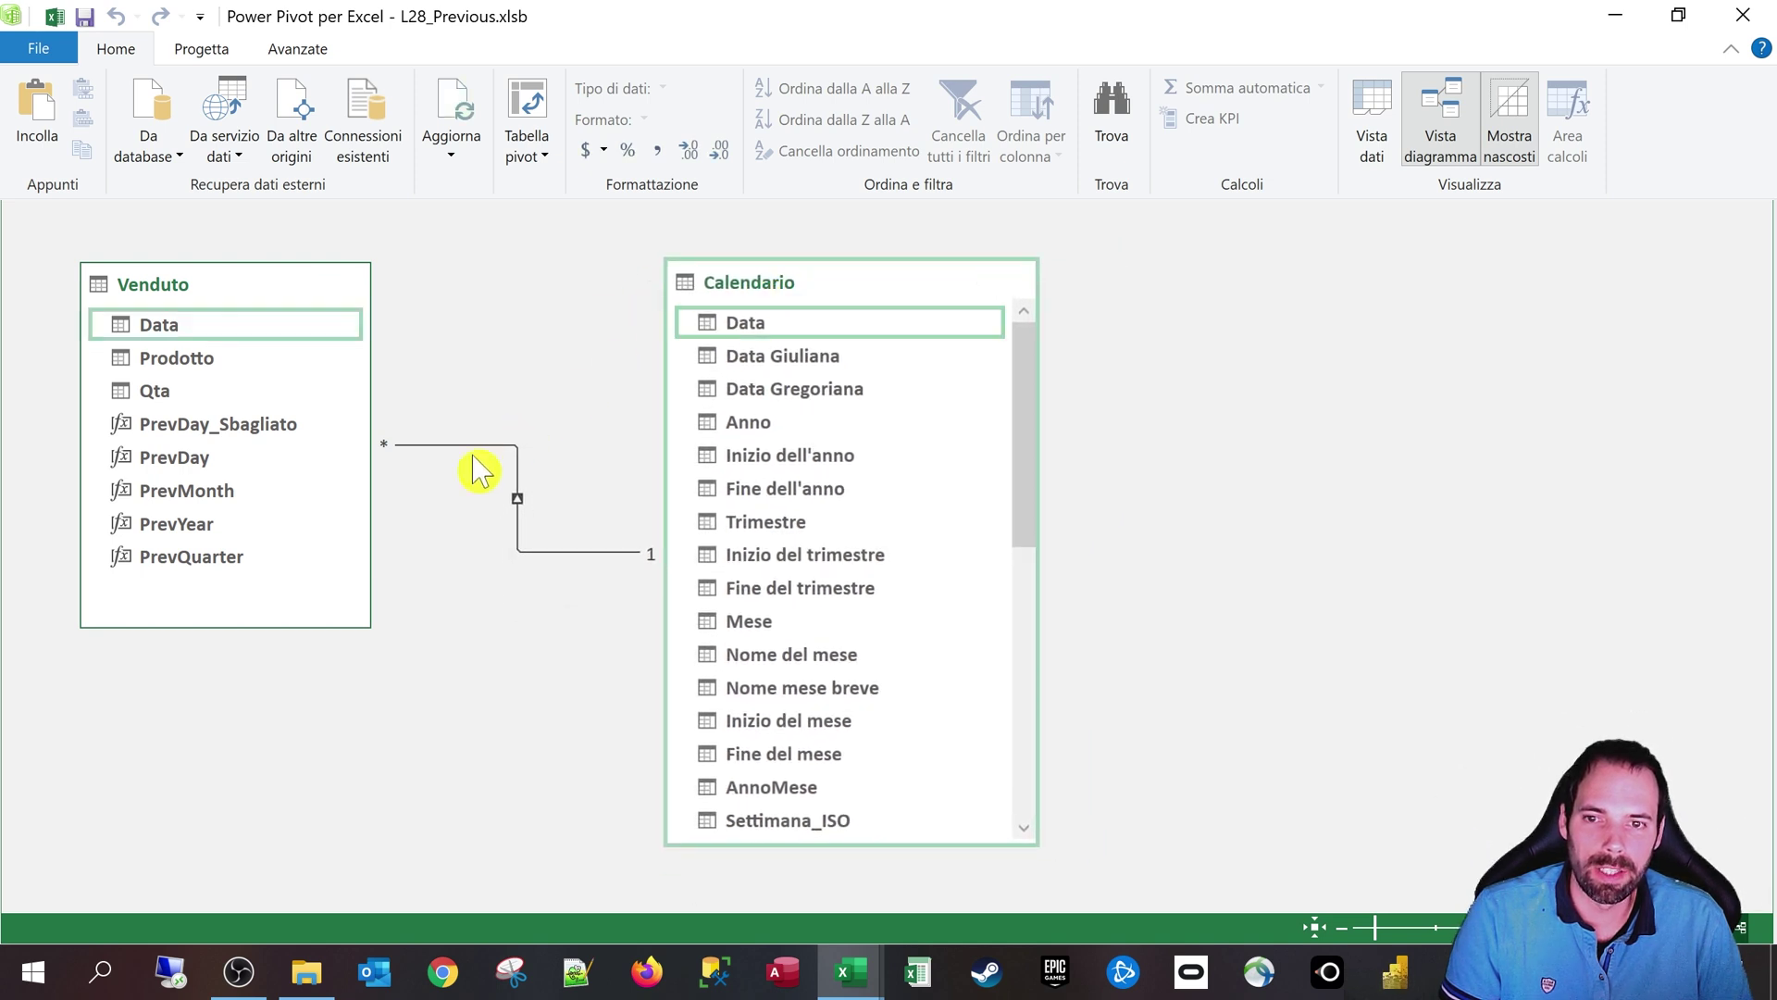
pyautogui.click(519, 477)
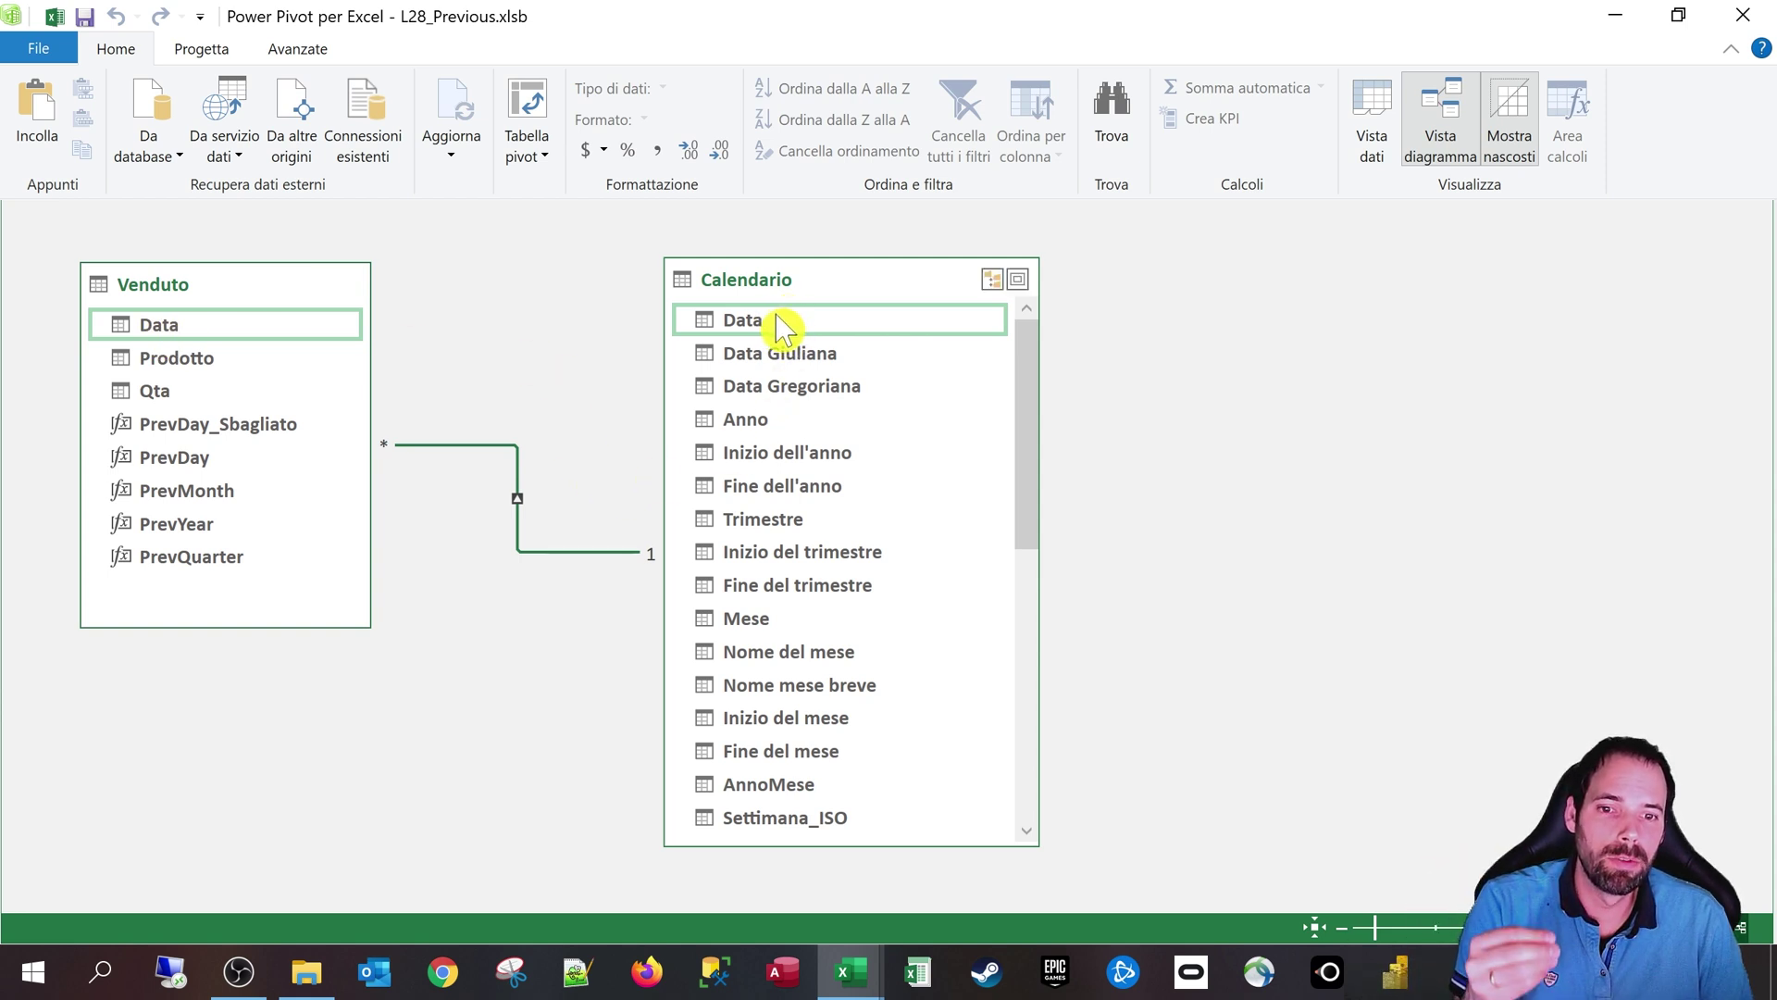
pyautogui.moveTo(812, 285)
pyautogui.mouseDown()
pyautogui.moveTo(893, 314)
pyautogui.moveTo(826, 298)
pyautogui.mouseUp()
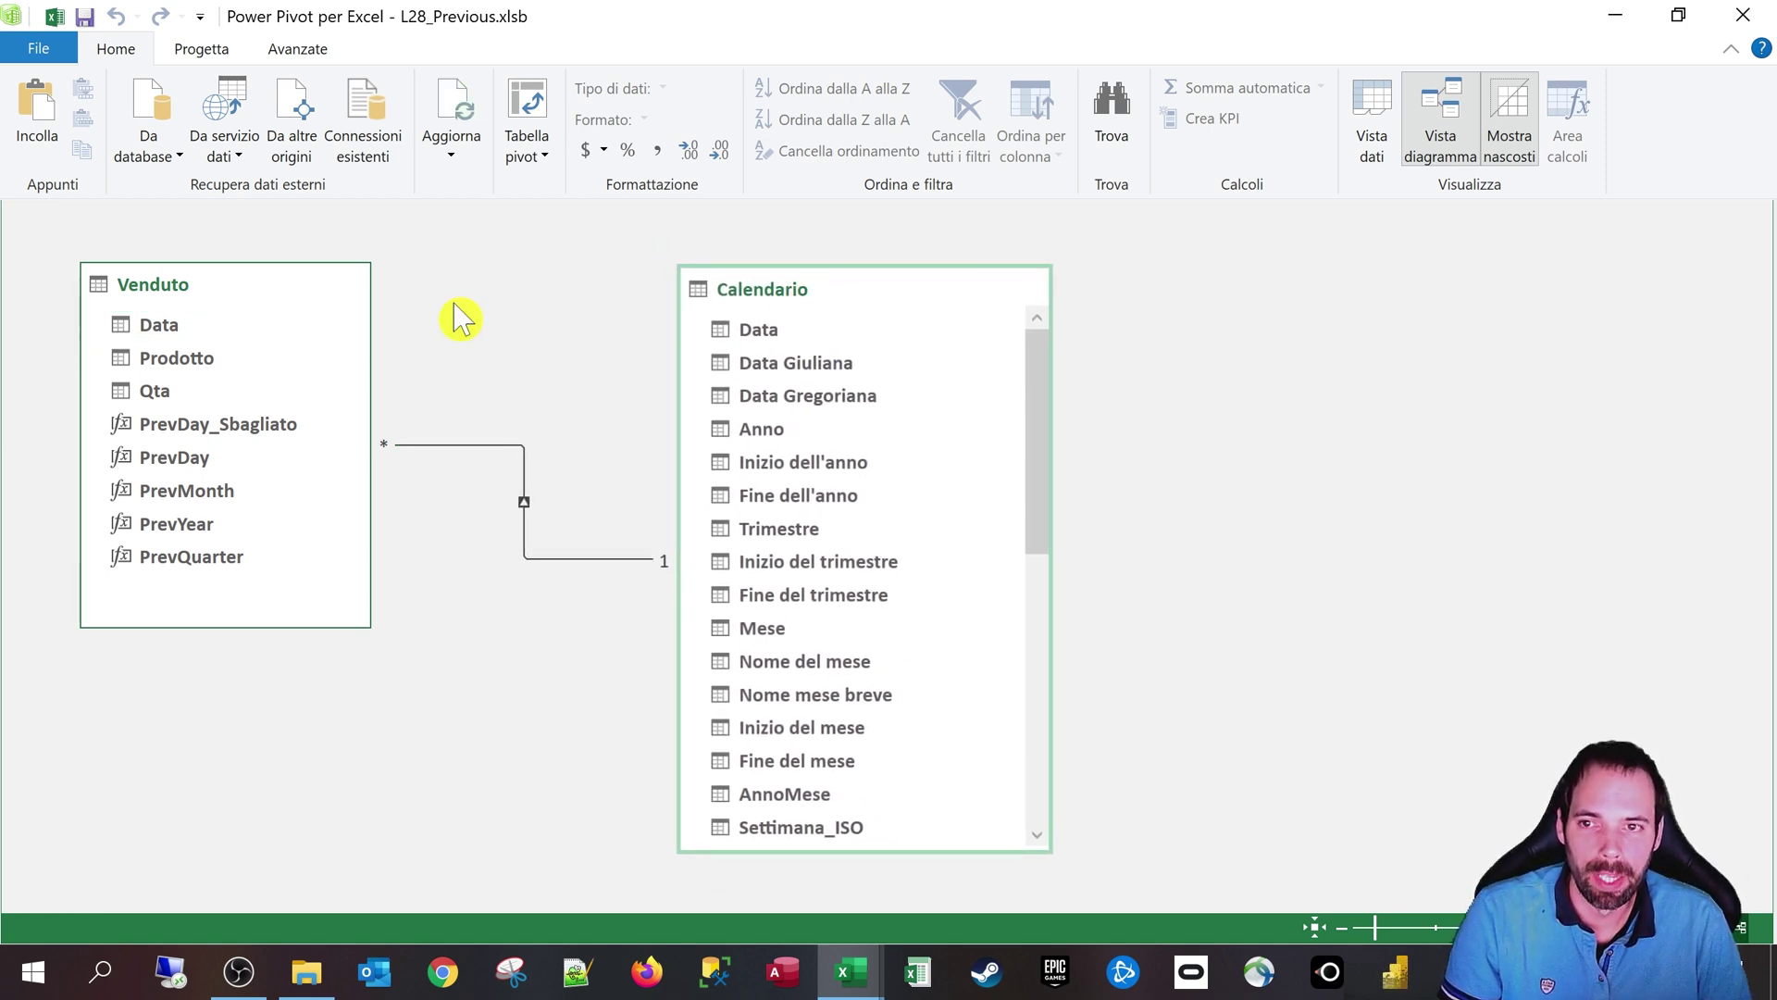
pyautogui.click(155, 329)
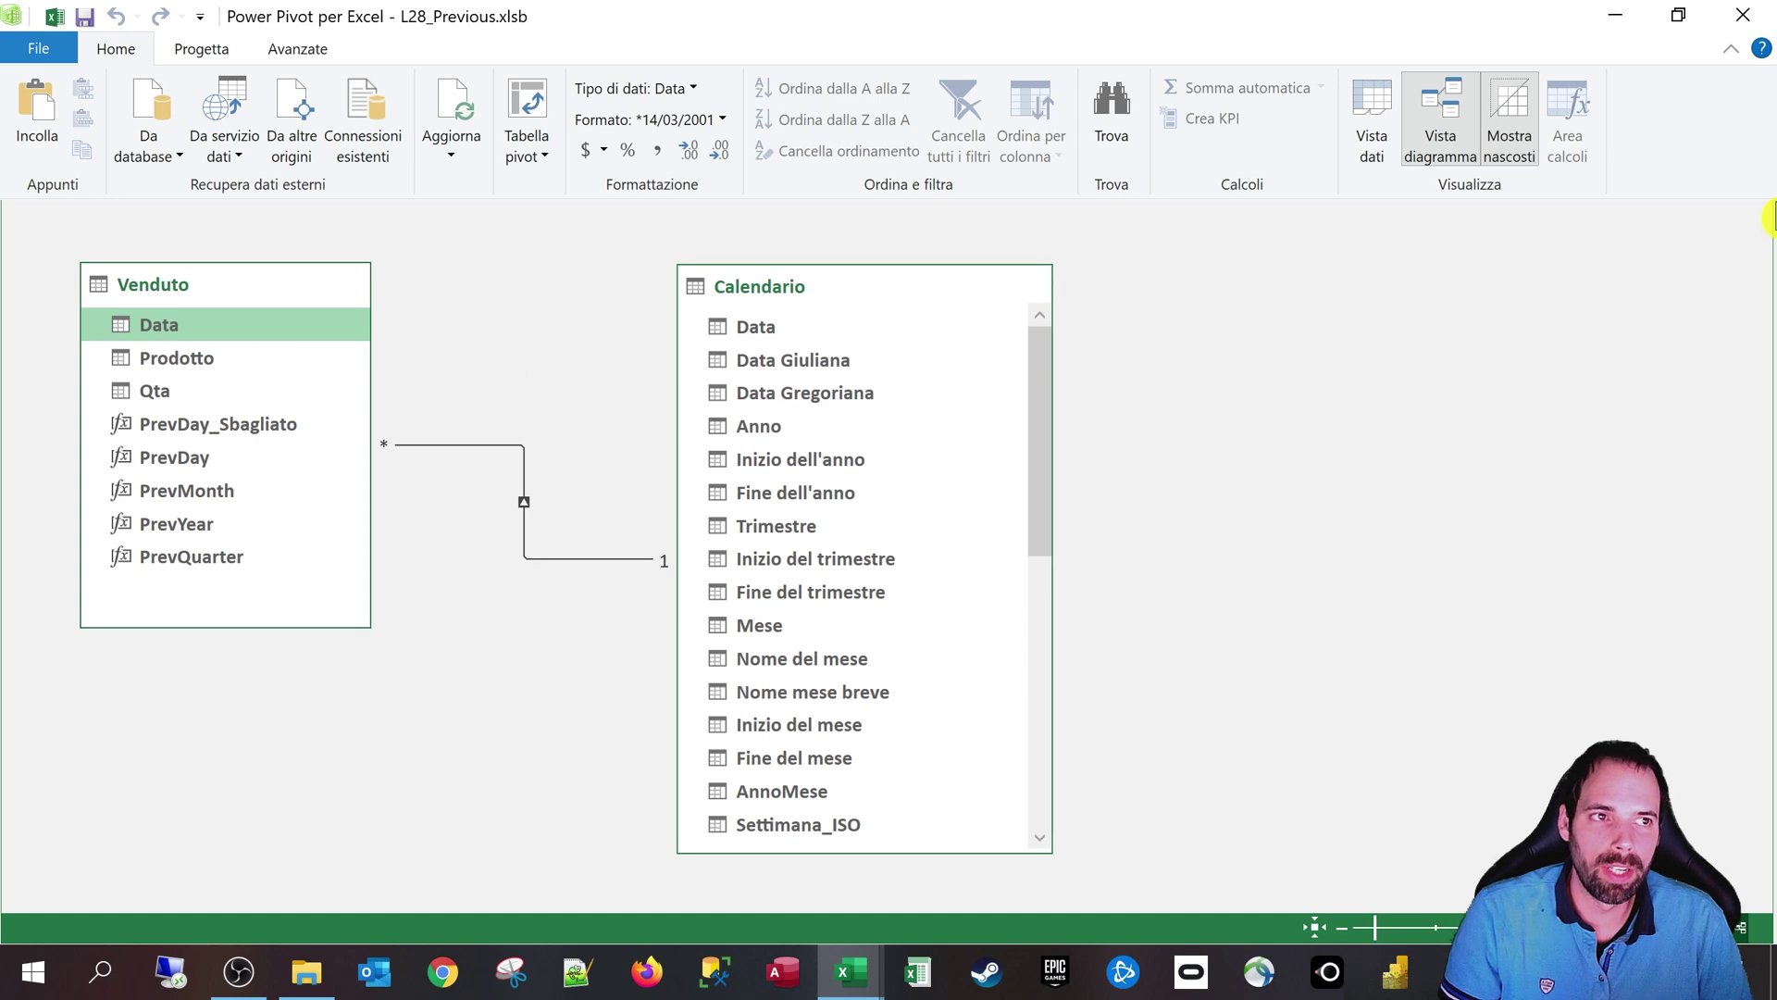
# Step: Return to the BaseDati sheet and examine the repeated dates in the Data column, checking for missing days in early January 2019
pyautogui.click(1616, 16)
pyautogui.click(190, 400)
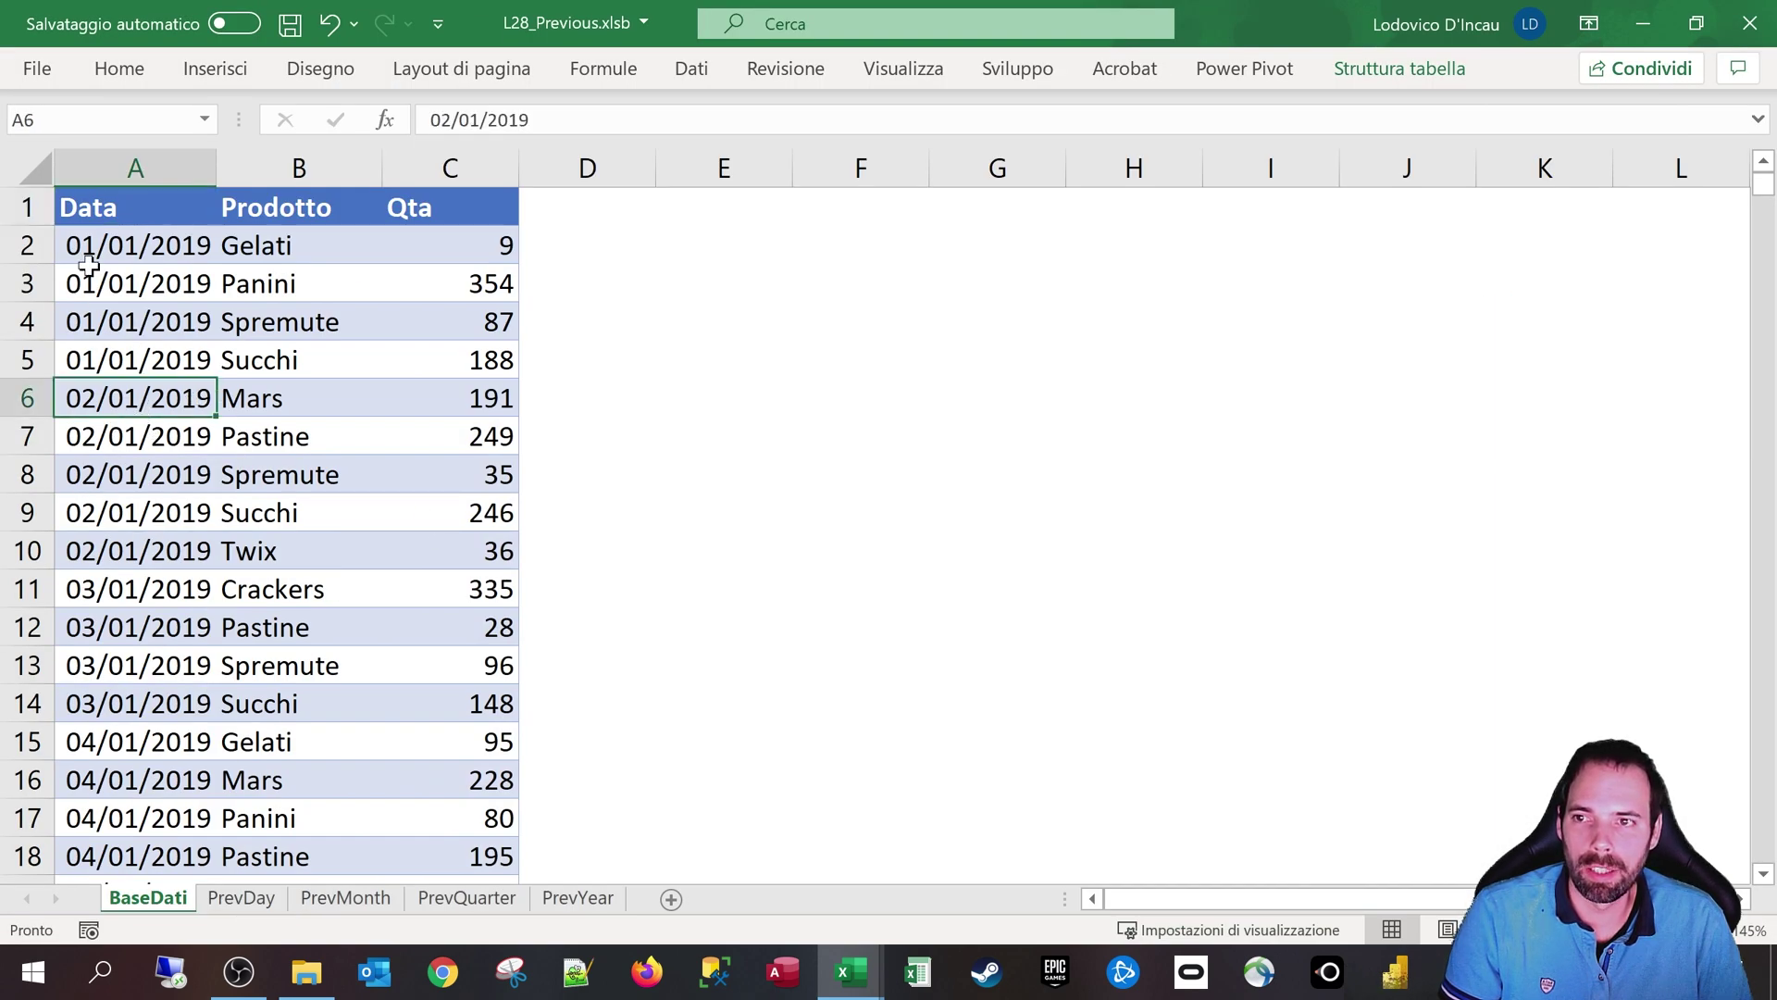
pyautogui.moveTo(88, 266); pyautogui.dragTo(88, 365)
pyautogui.moveTo(93, 398); pyautogui.dragTo(92, 555)
pyautogui.moveTo(92, 630); pyautogui.dragTo(97, 741)
pyautogui.scroll(-2, 123, 711)
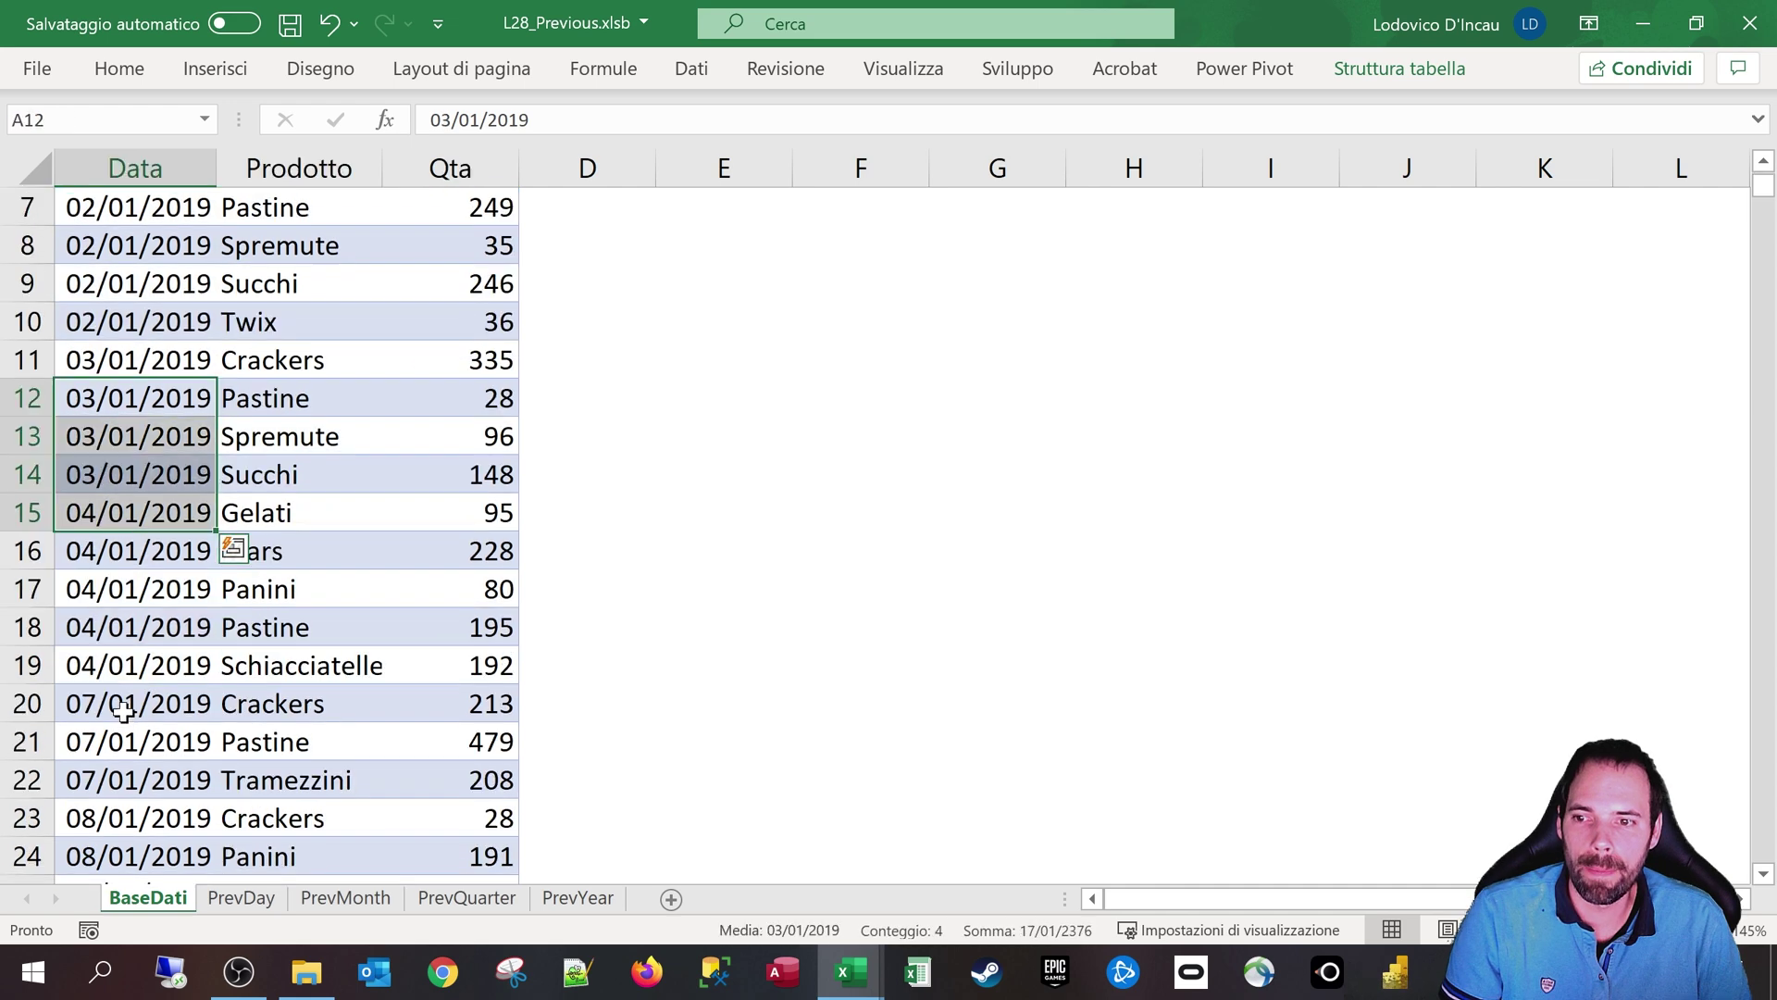
pyautogui.scroll(-1, 123, 711)
pyautogui.moveTo(92, 474); pyautogui.dragTo(92, 551)
pyautogui.click(84, 554)
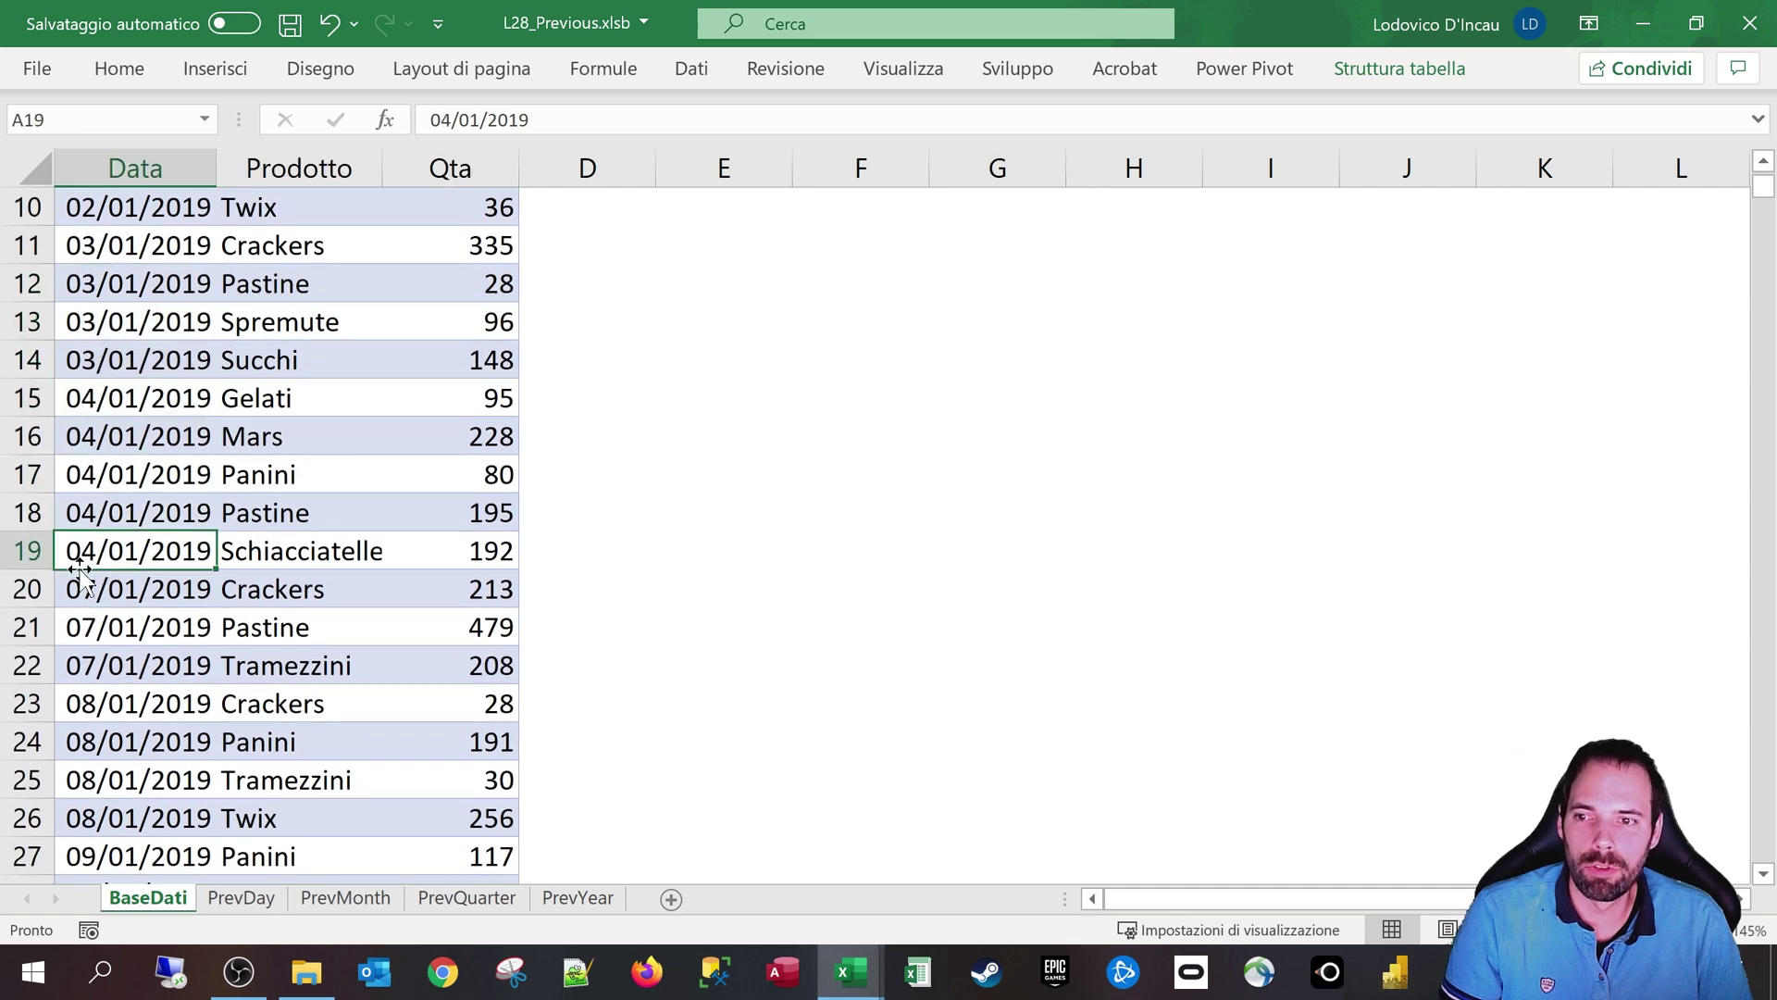
pyautogui.click(79, 597)
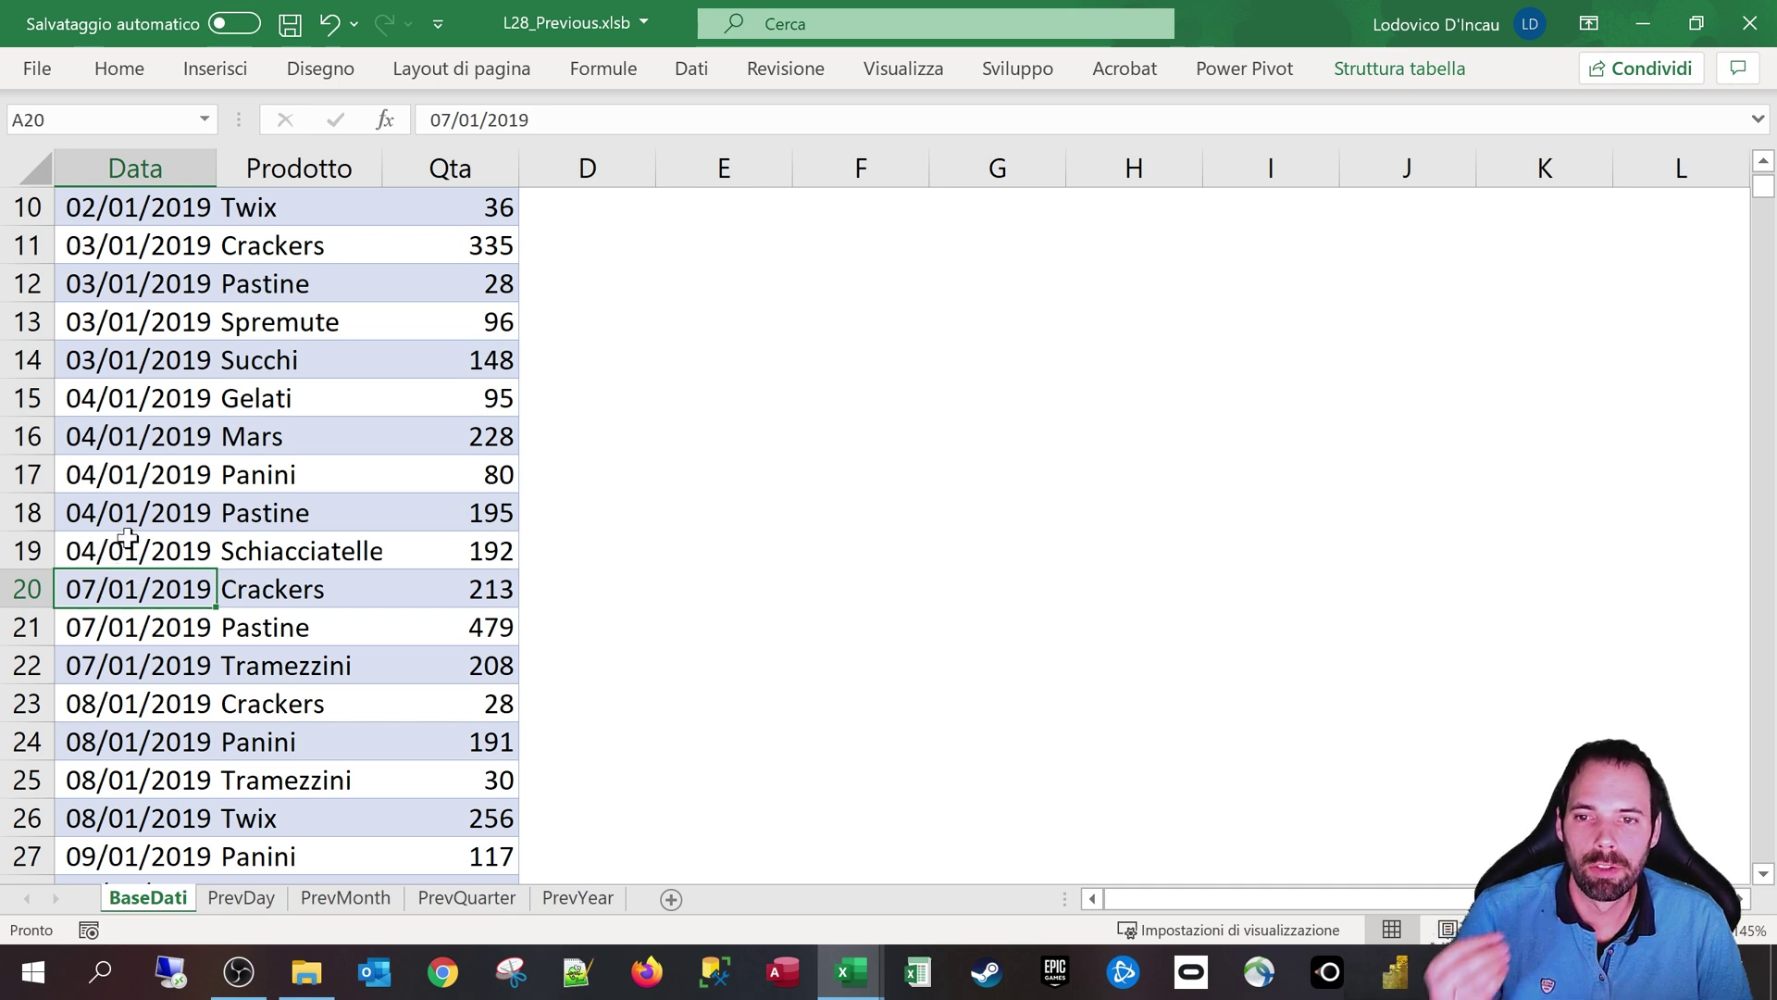
pyautogui.scroll(3, 126, 438)
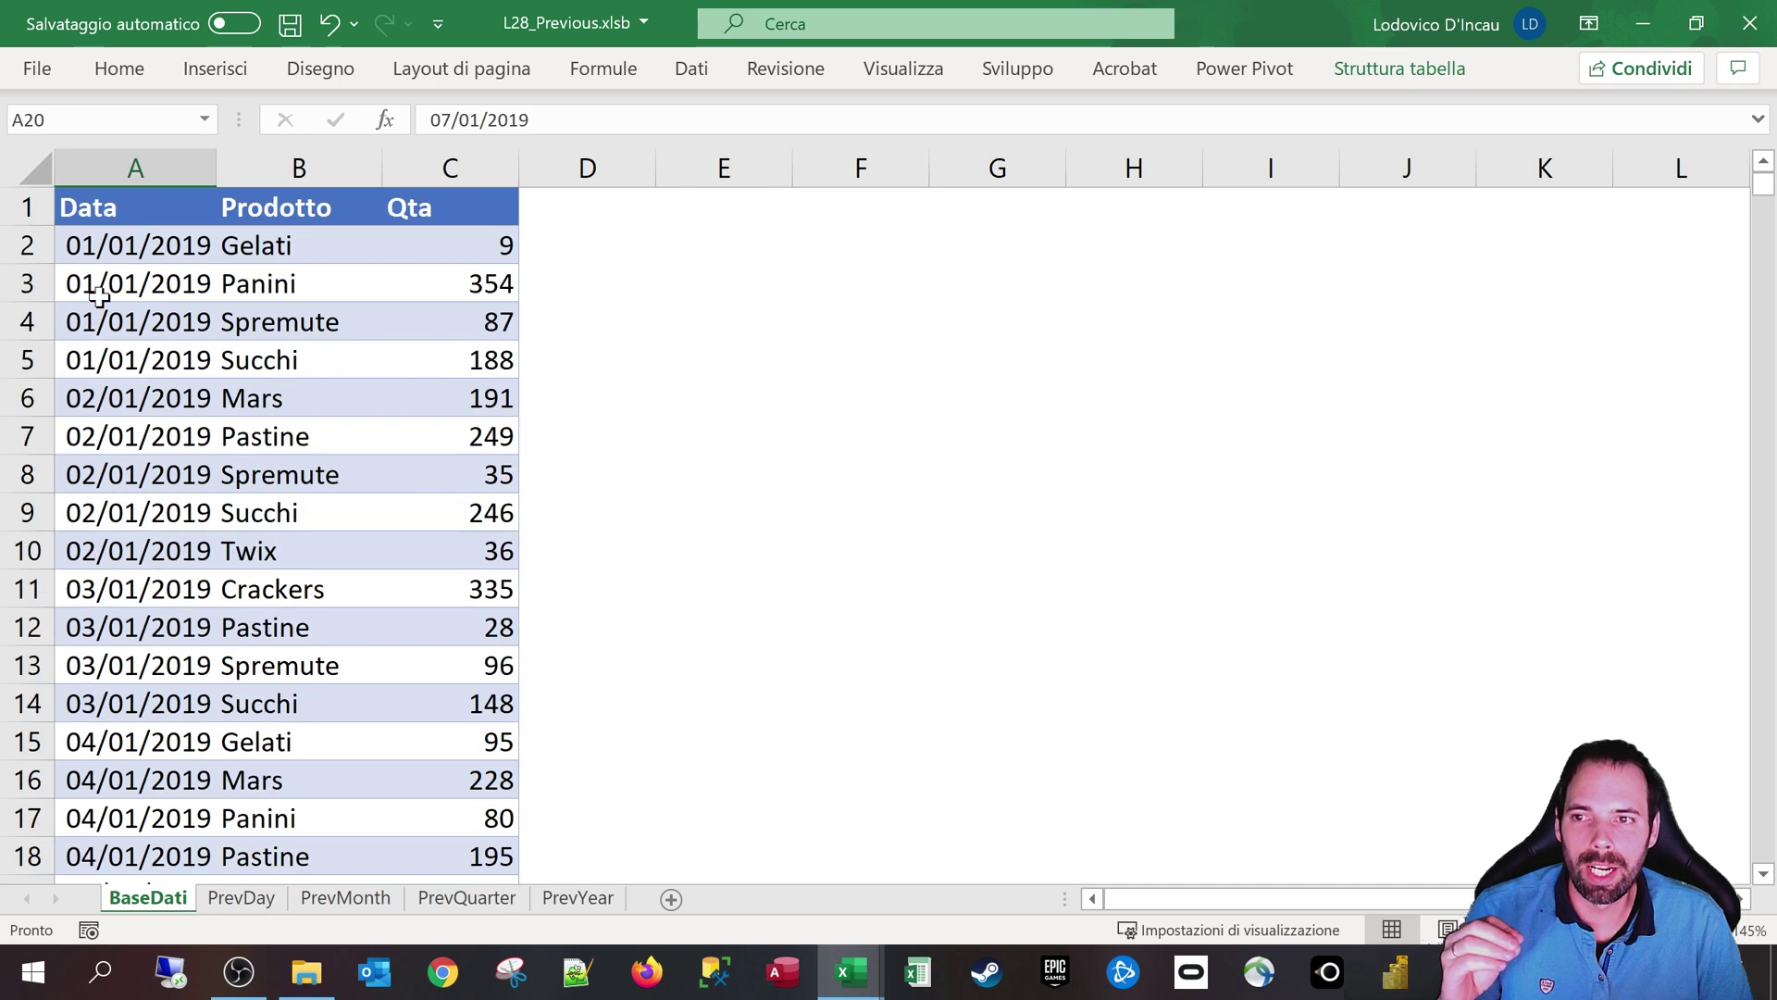
pyautogui.moveTo(109, 252); pyautogui.dragTo(130, 819)
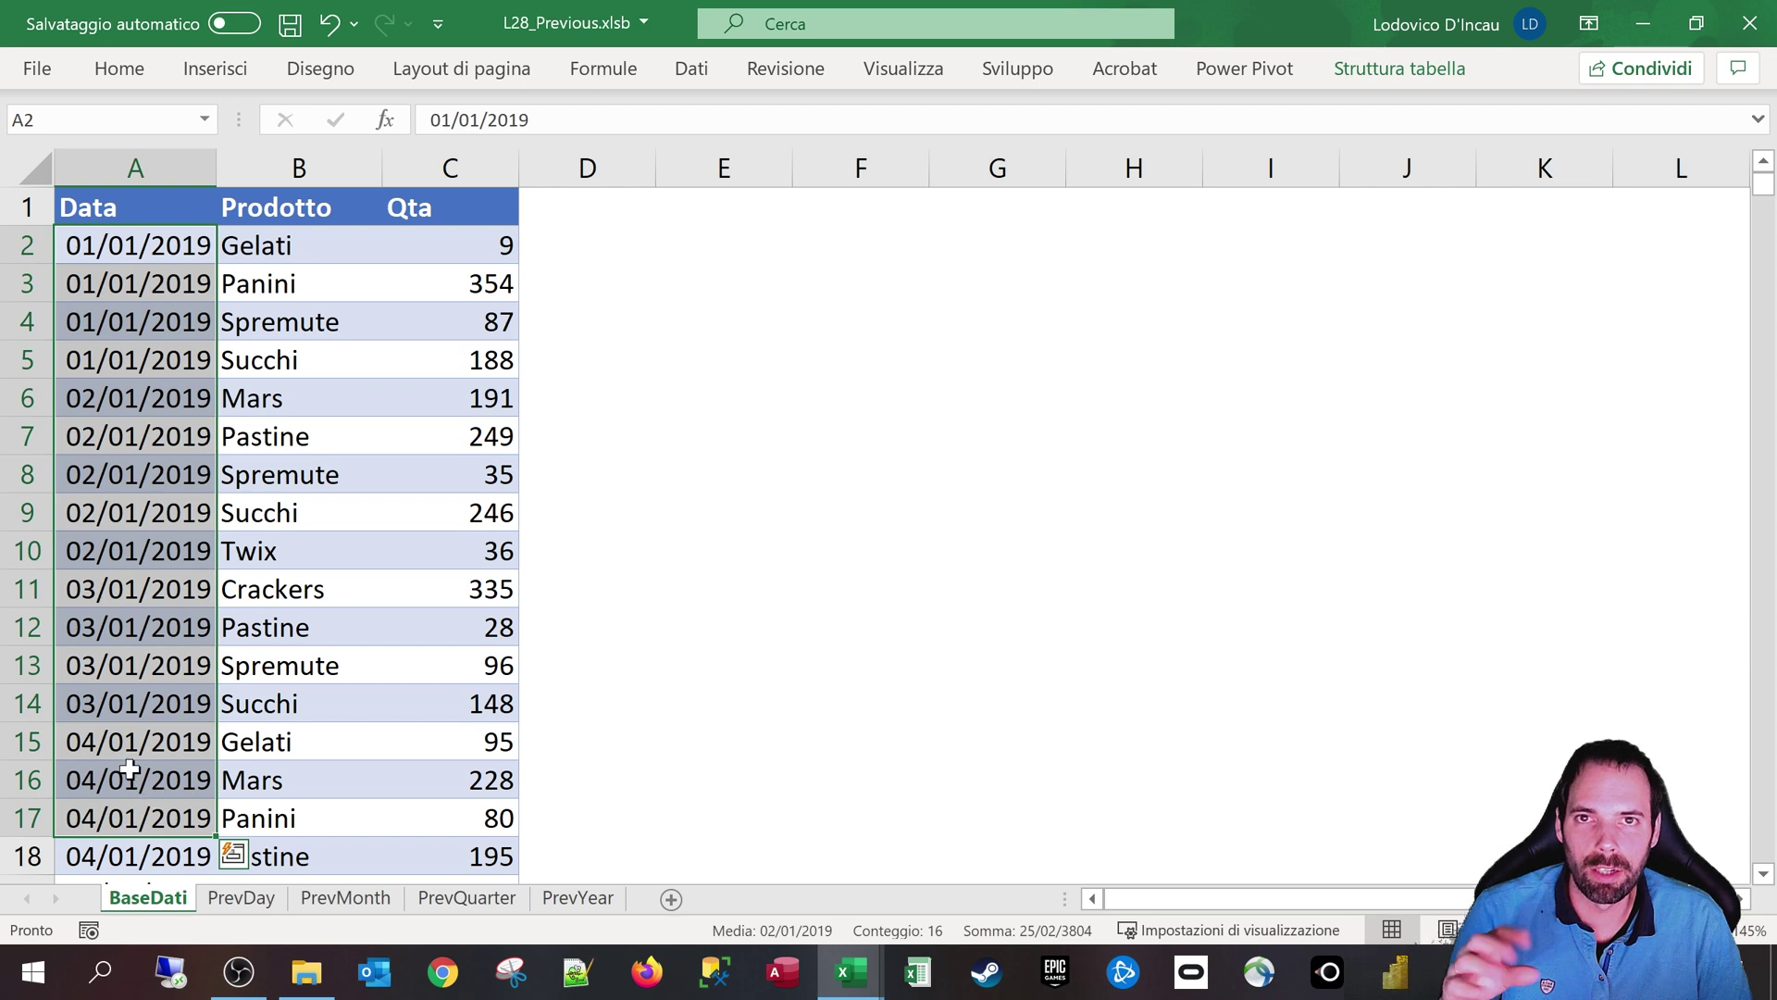
pyautogui.scroll(-2, 129, 768)
pyautogui.click(107, 512)
# Step: Go to the PrevDay sheet and show the field list of the pivot table containing PrevDay_Sbagliato
pyautogui.click(238, 898)
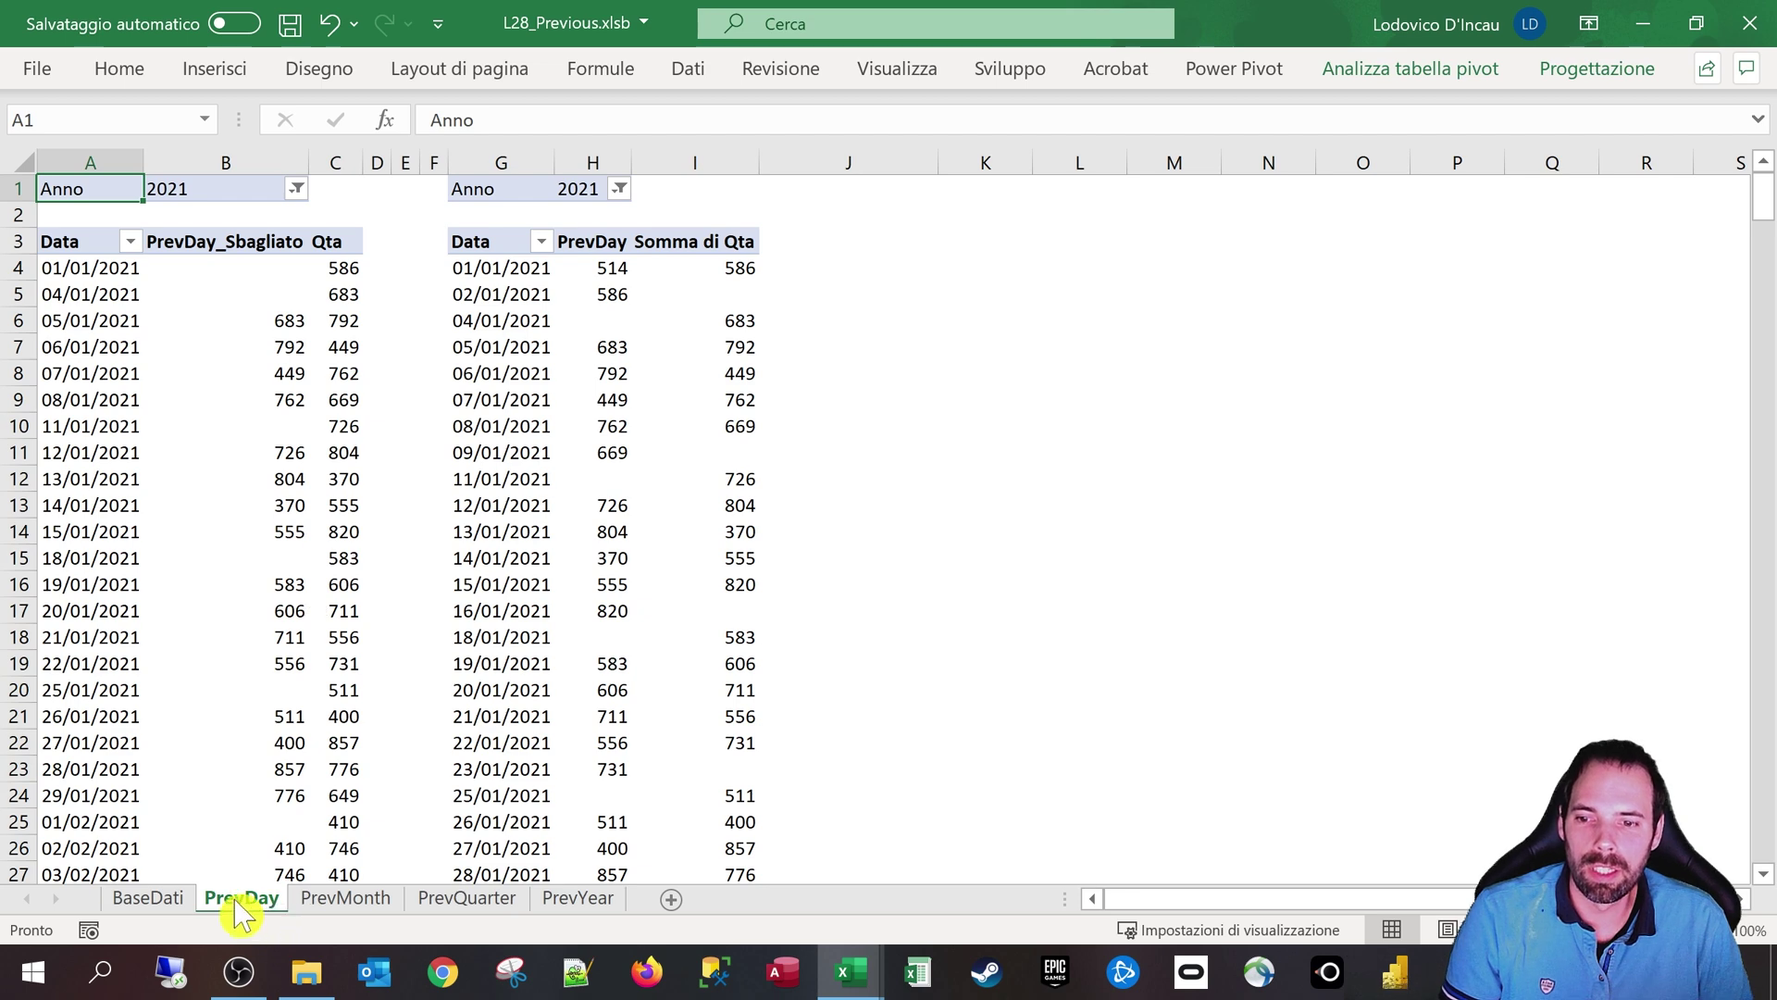
pyautogui.click(119, 272)
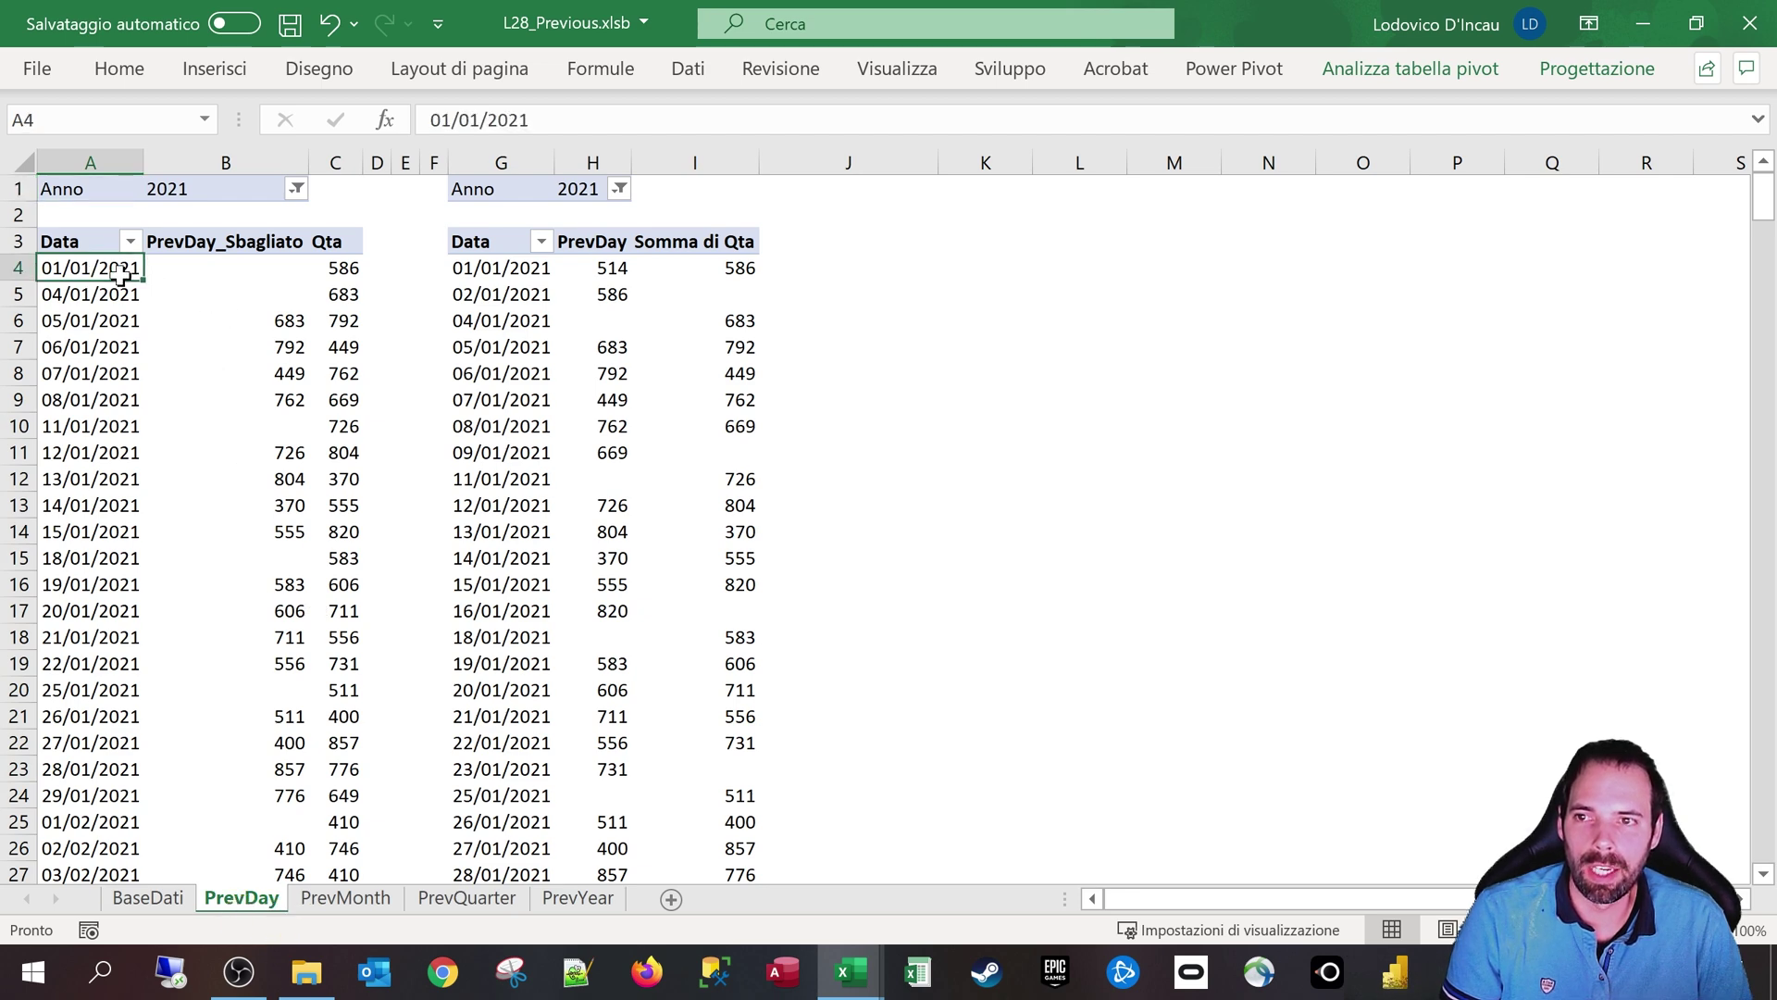
pyautogui.click(243, 242)
pyautogui.rightClick(232, 304)
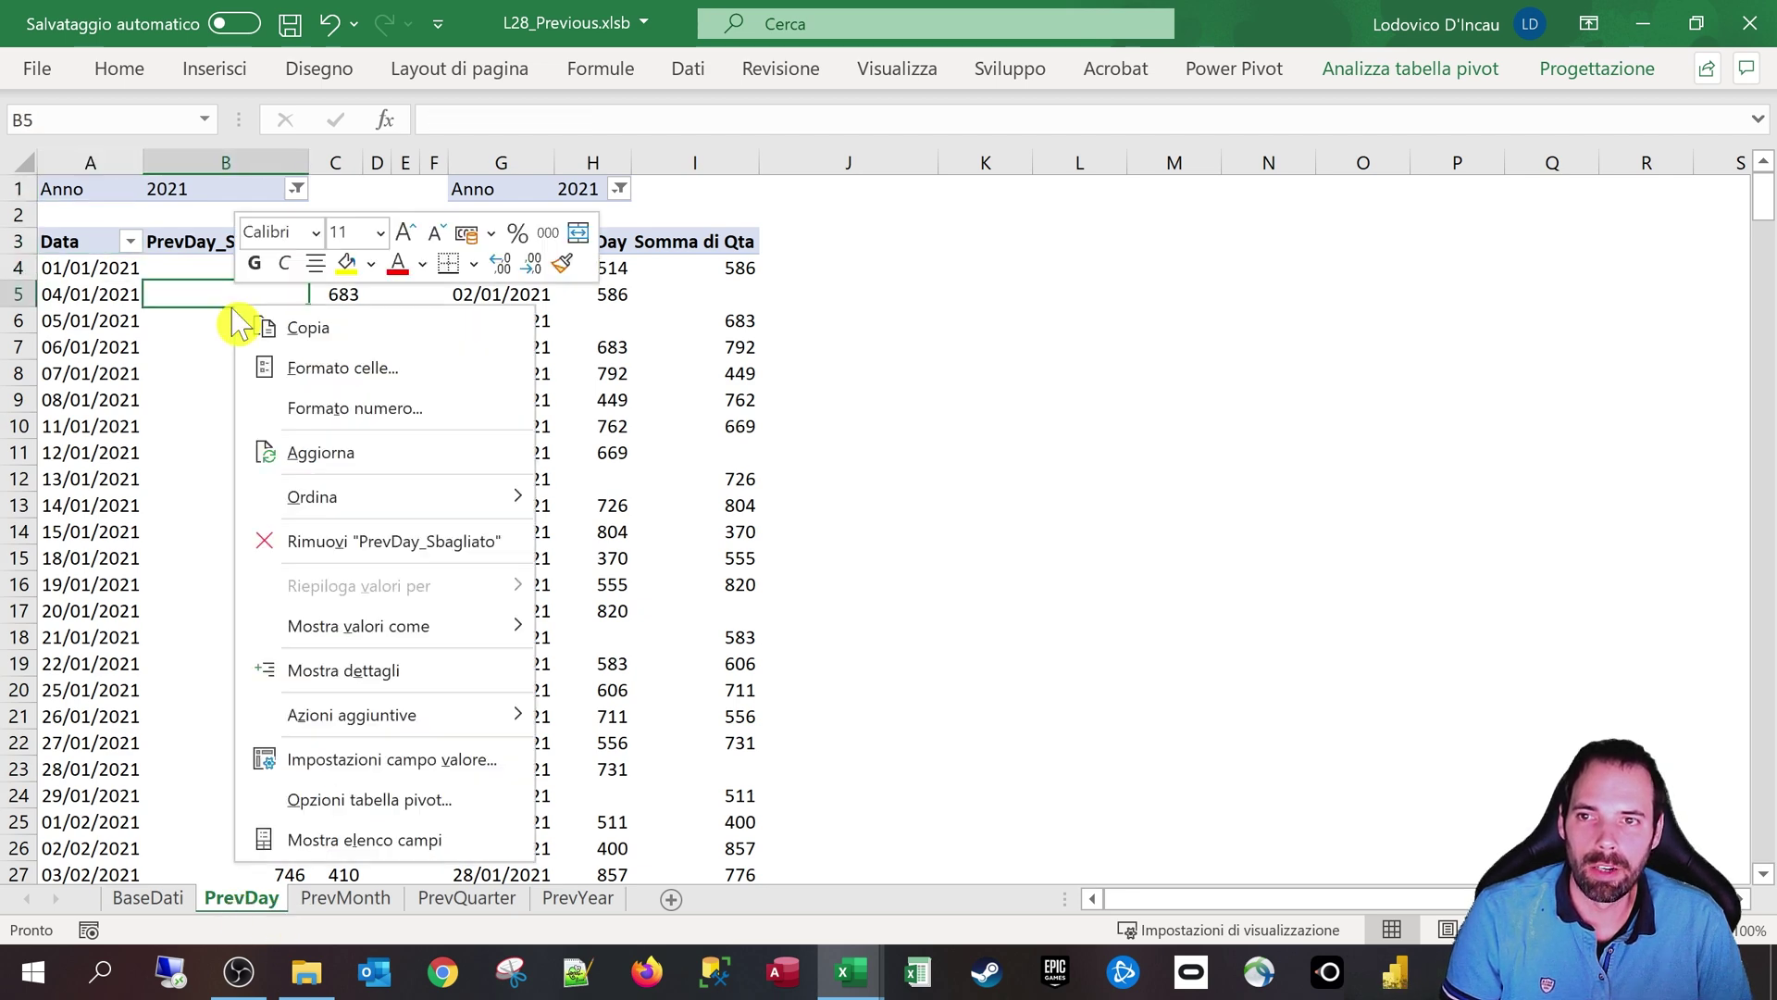
pyautogui.click(354, 837)
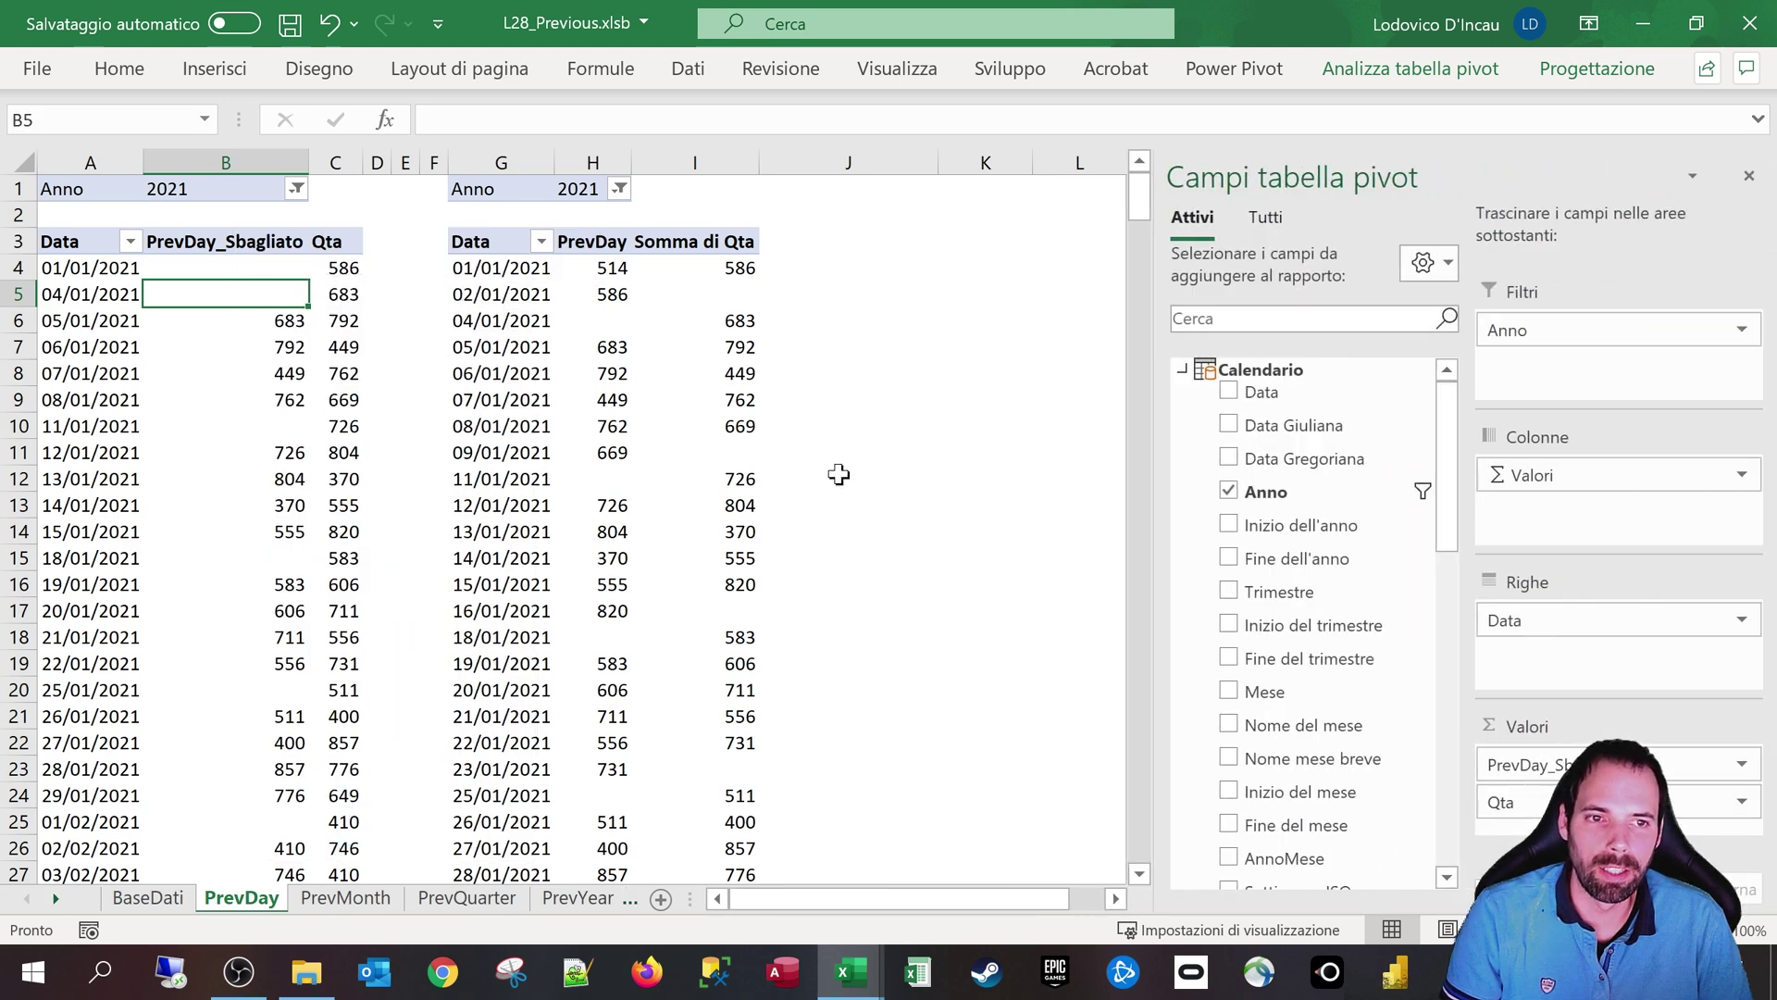
# Step: Collapse the Calendario table in the field list and examine the first pivot table's Anno filter and Data column
pyautogui.click(1179, 369)
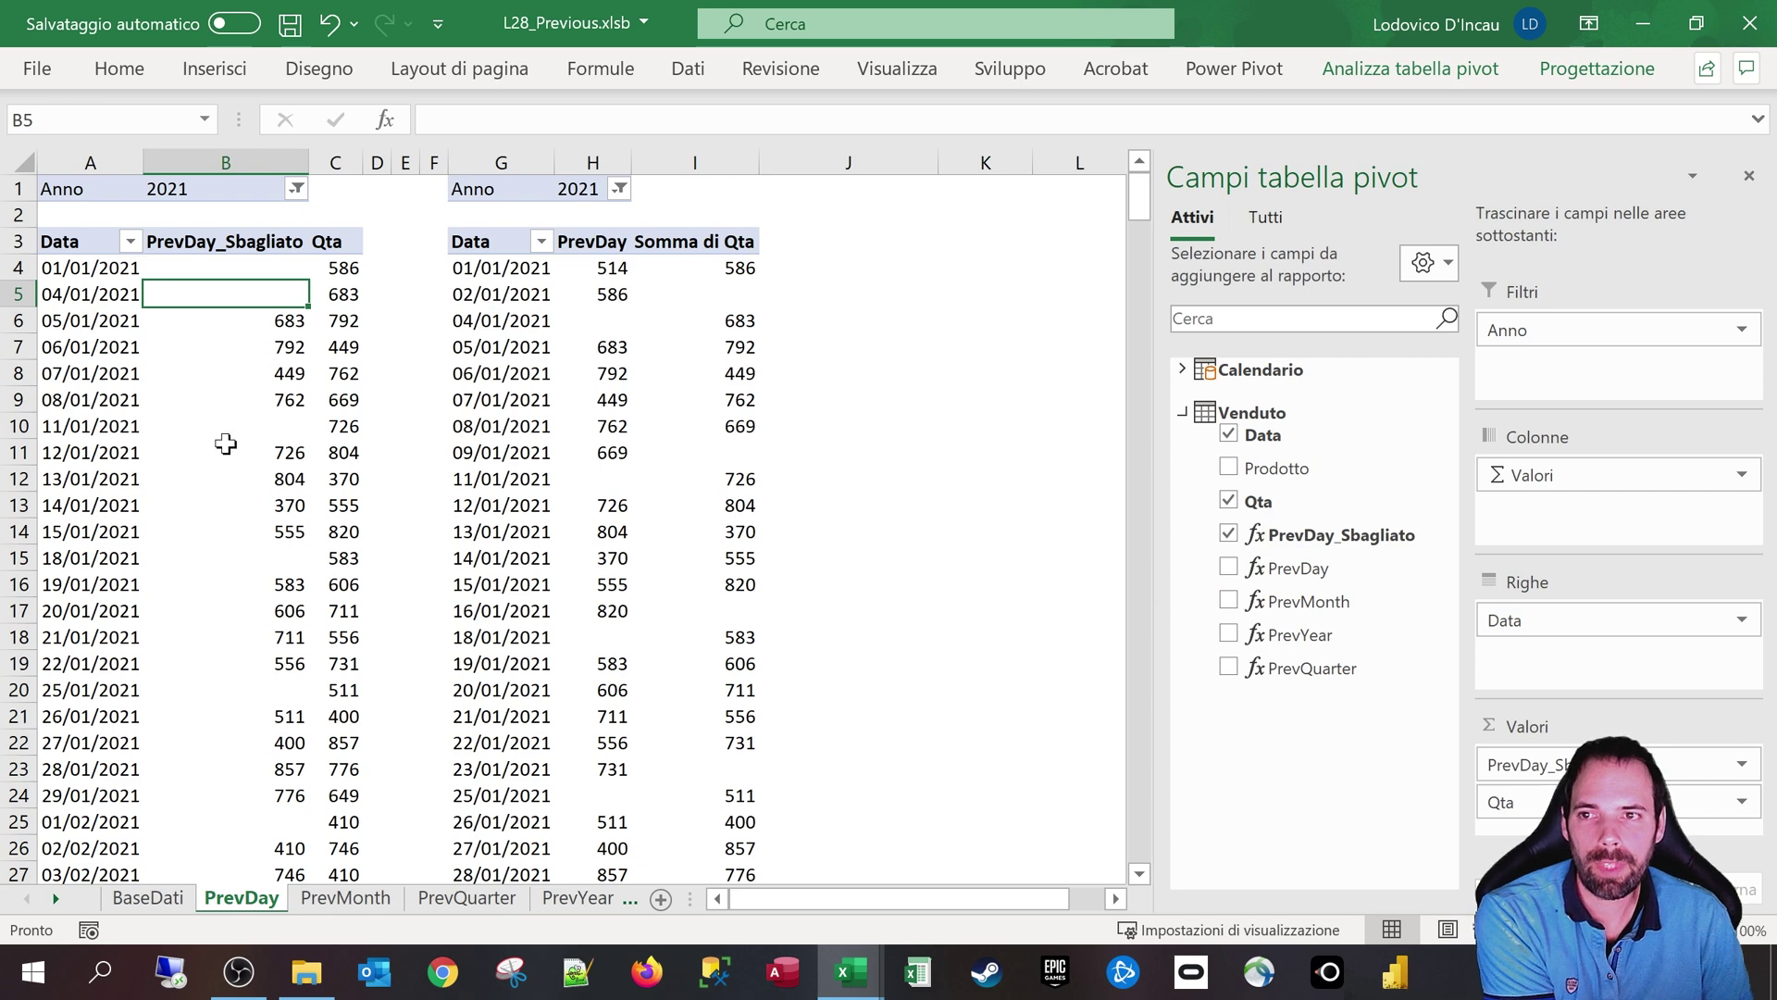
pyautogui.click(206, 195)
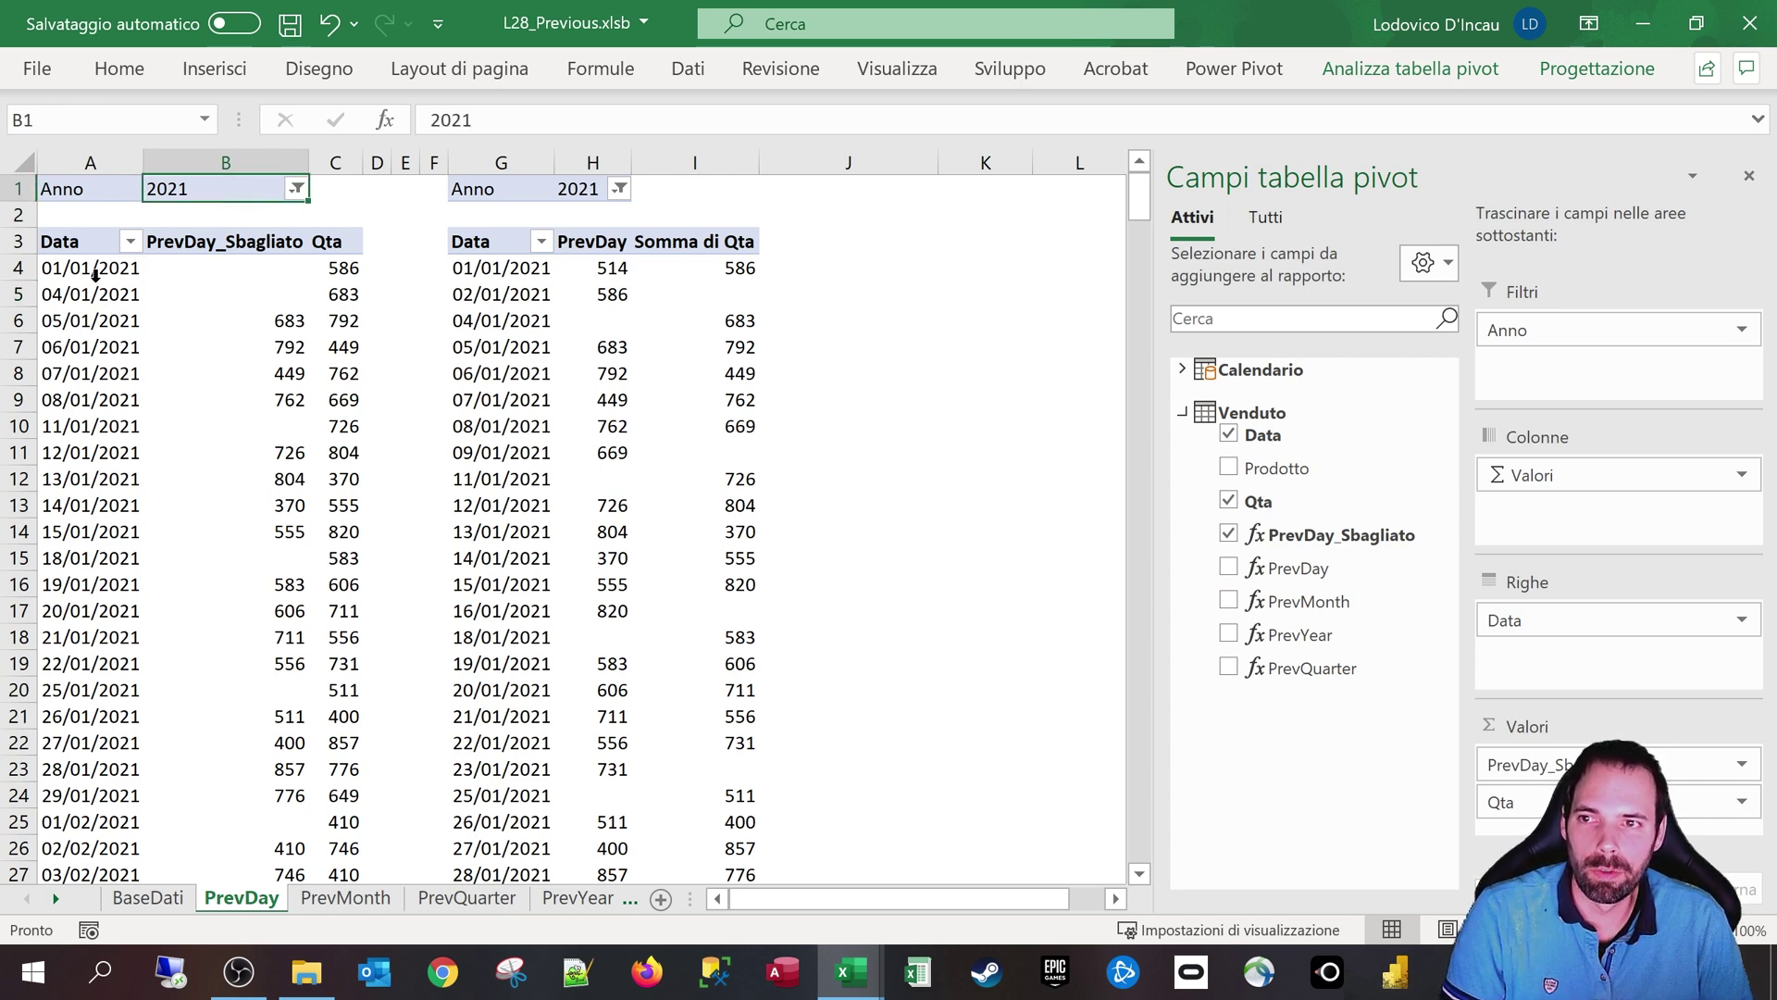
pyautogui.moveTo(83, 273); pyautogui.dragTo(65, 610)
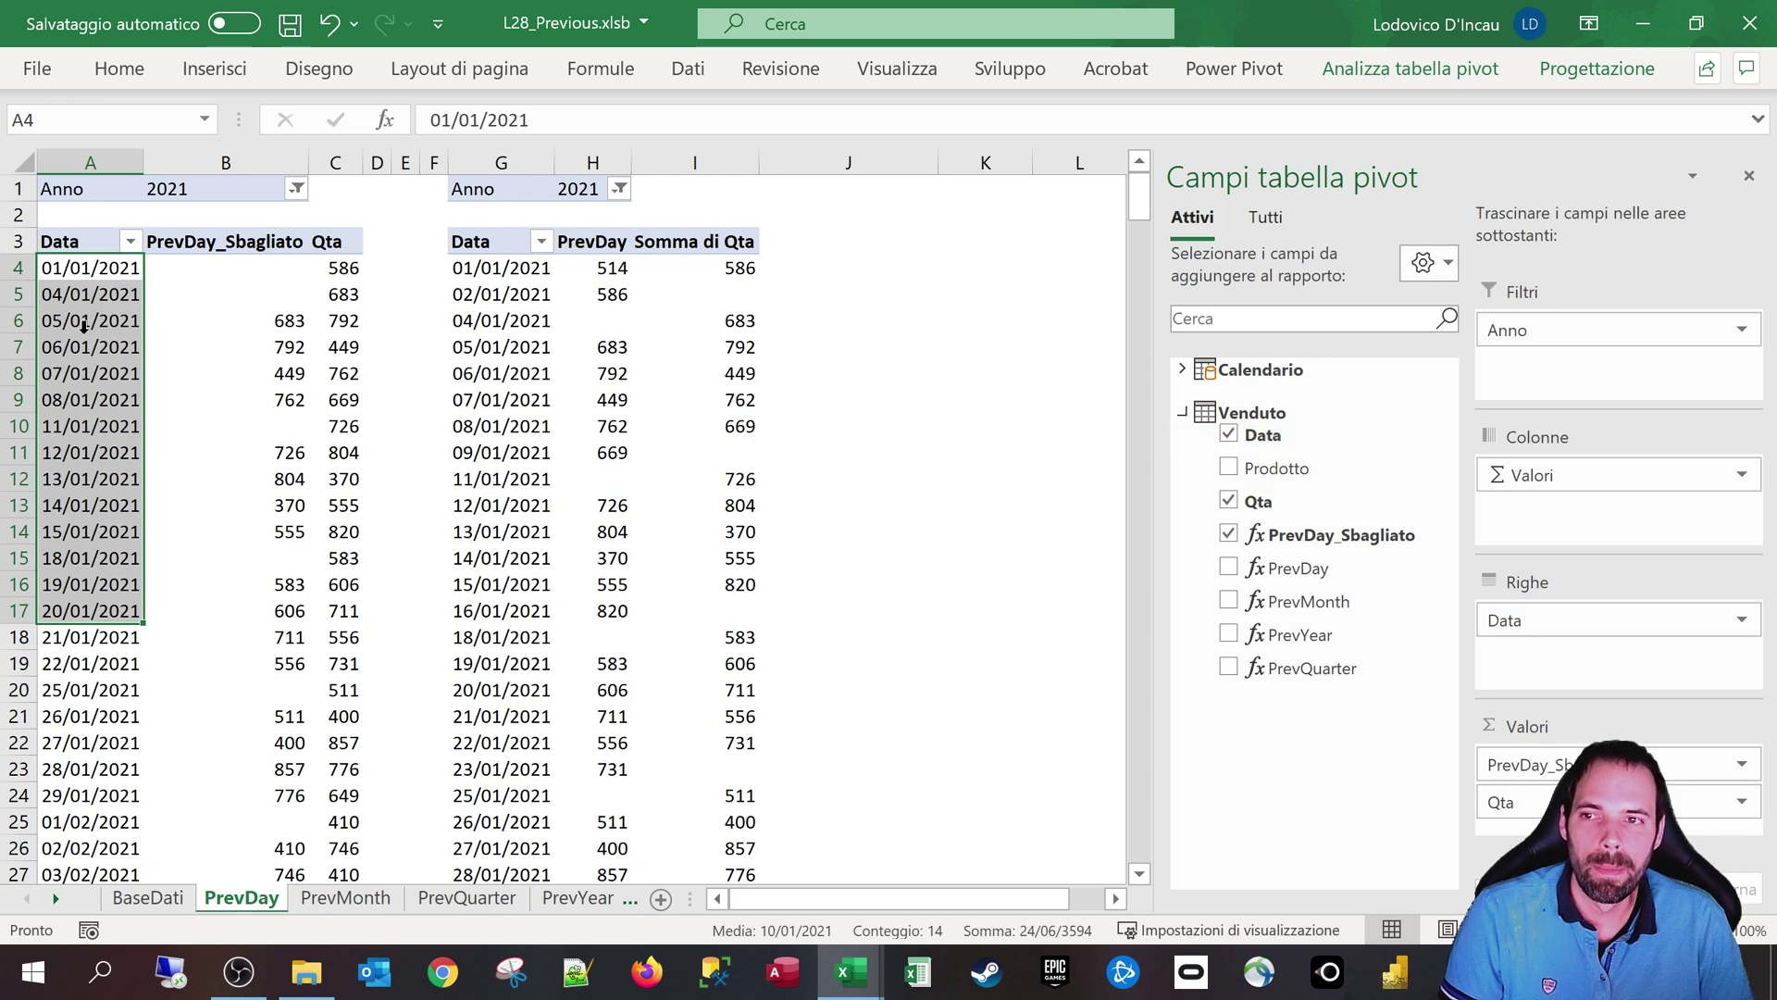
pyautogui.moveTo(55, 268); pyautogui.dragTo(81, 704)
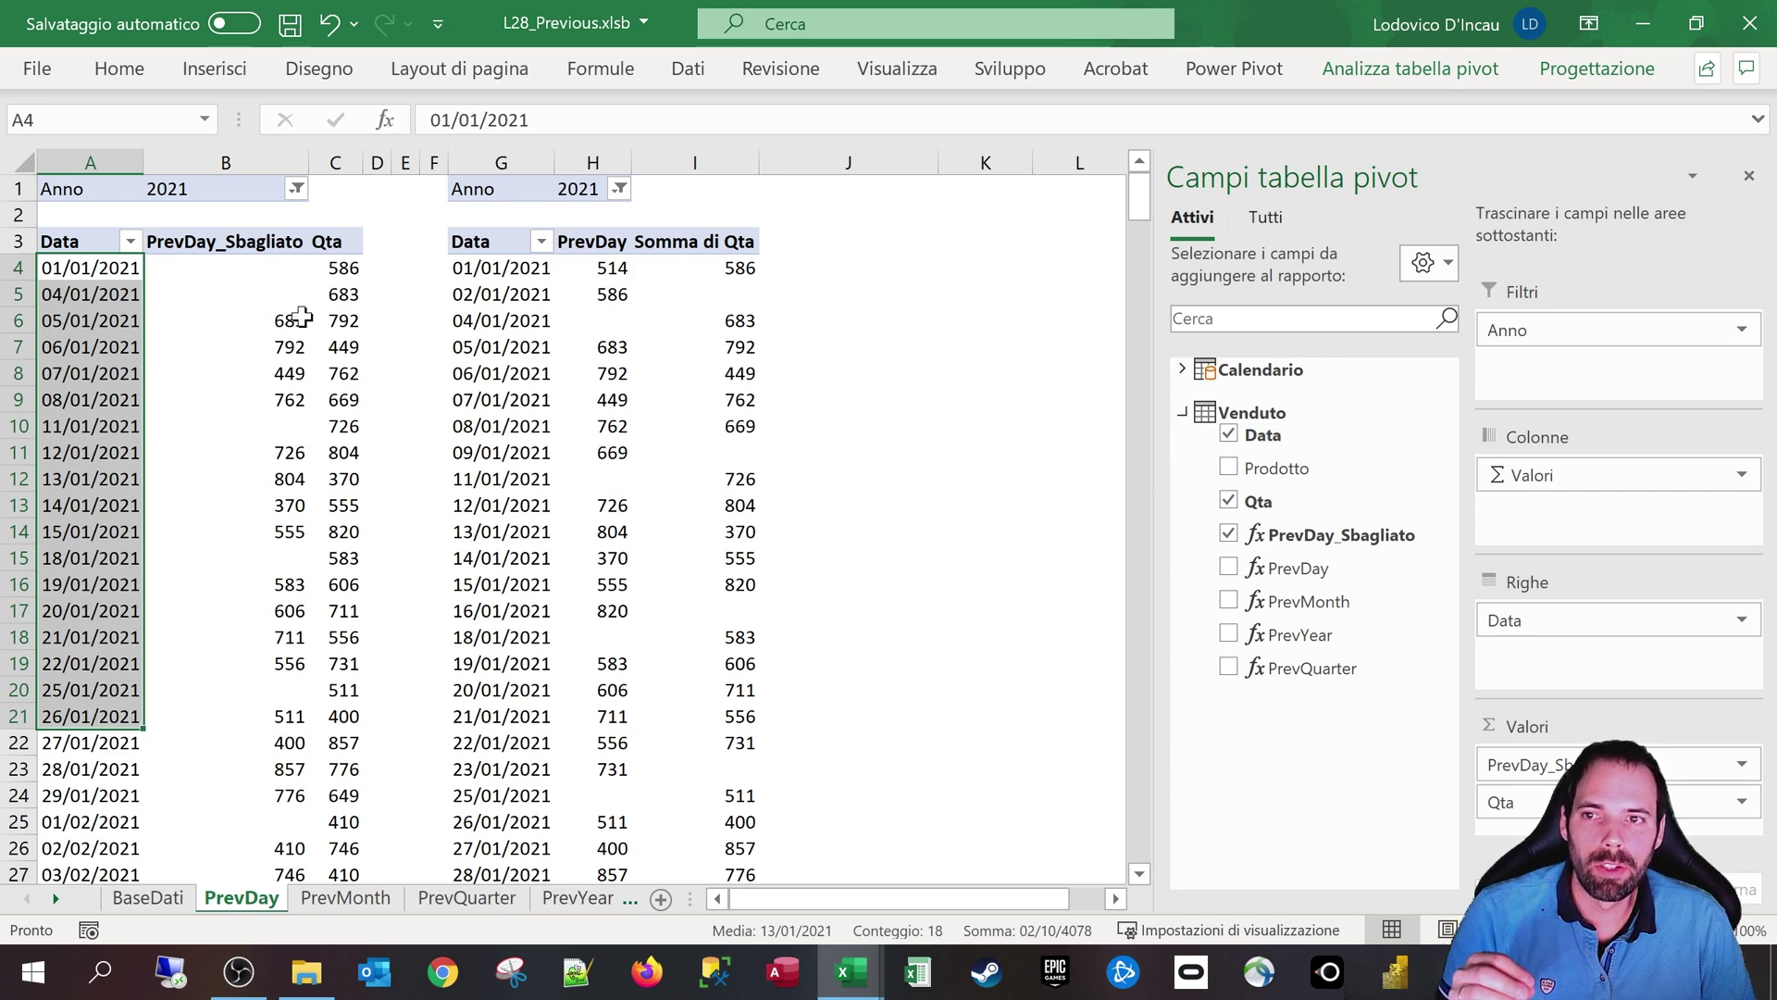
# Step: Compare the PrevDay_Sbagliato value for 05/01/2021 with the Qta for 04/01/2021 in the first pivot table
pyautogui.moveTo(256, 267); pyautogui.dragTo(263, 421)
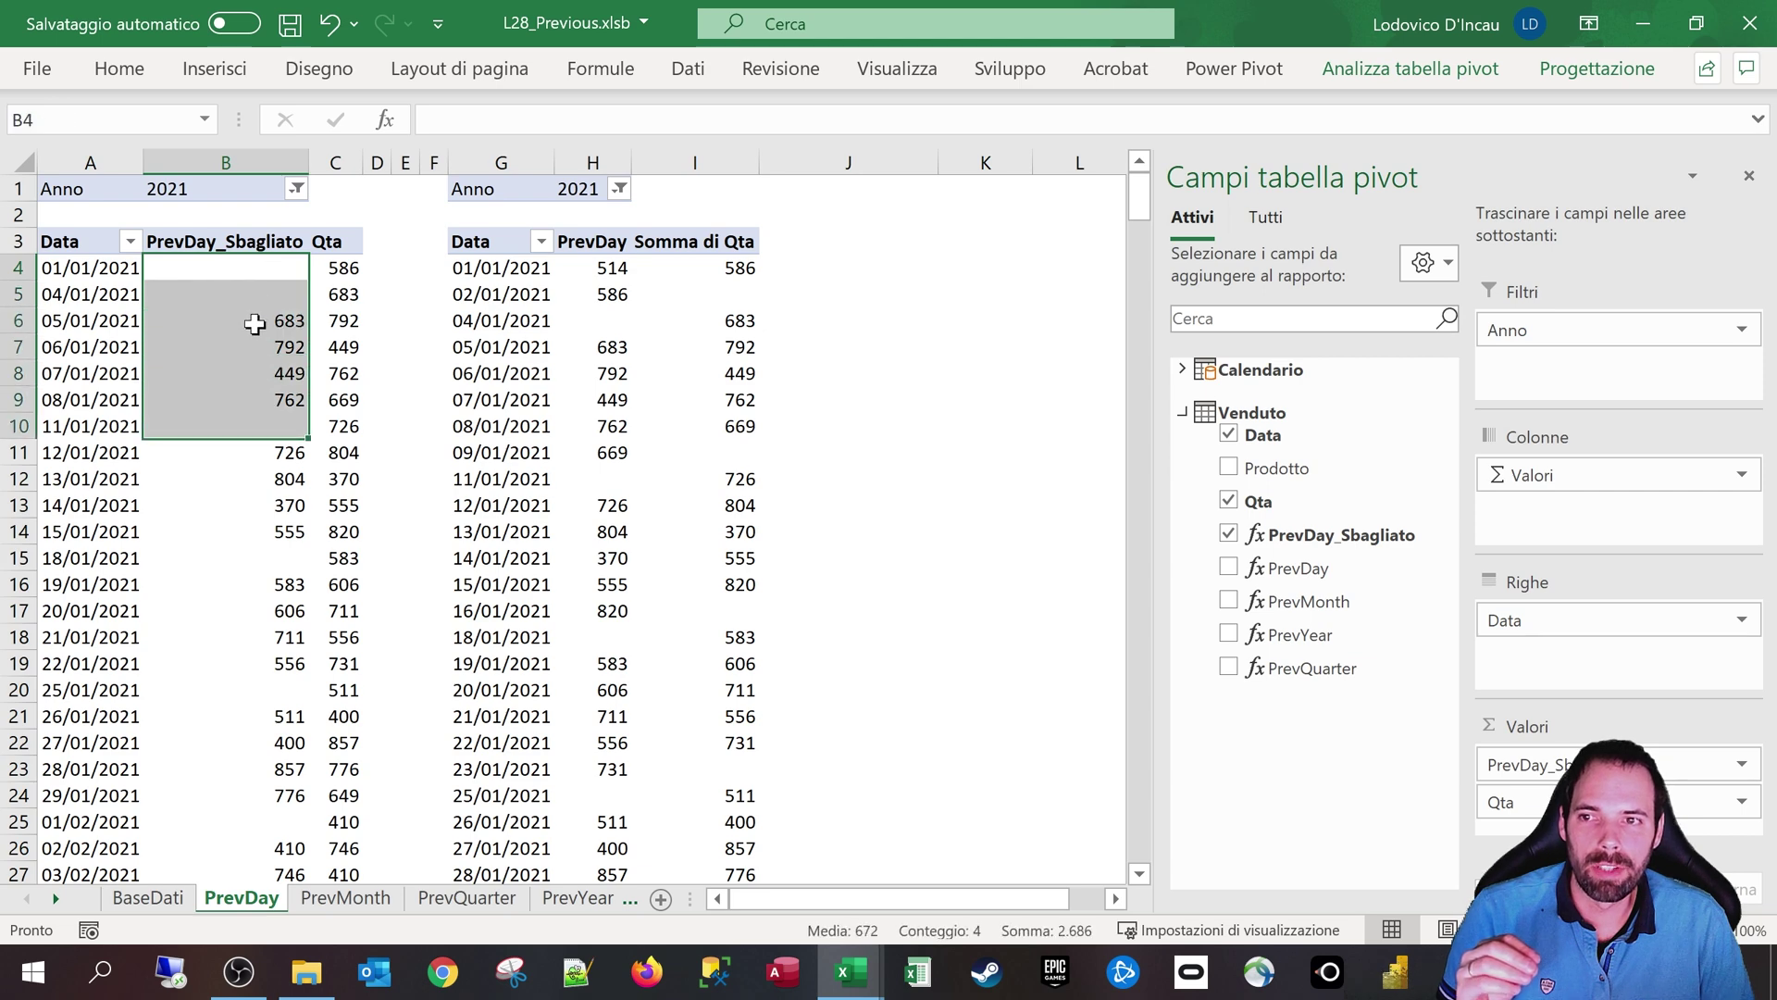
pyautogui.click(255, 320)
pyautogui.click(341, 294)
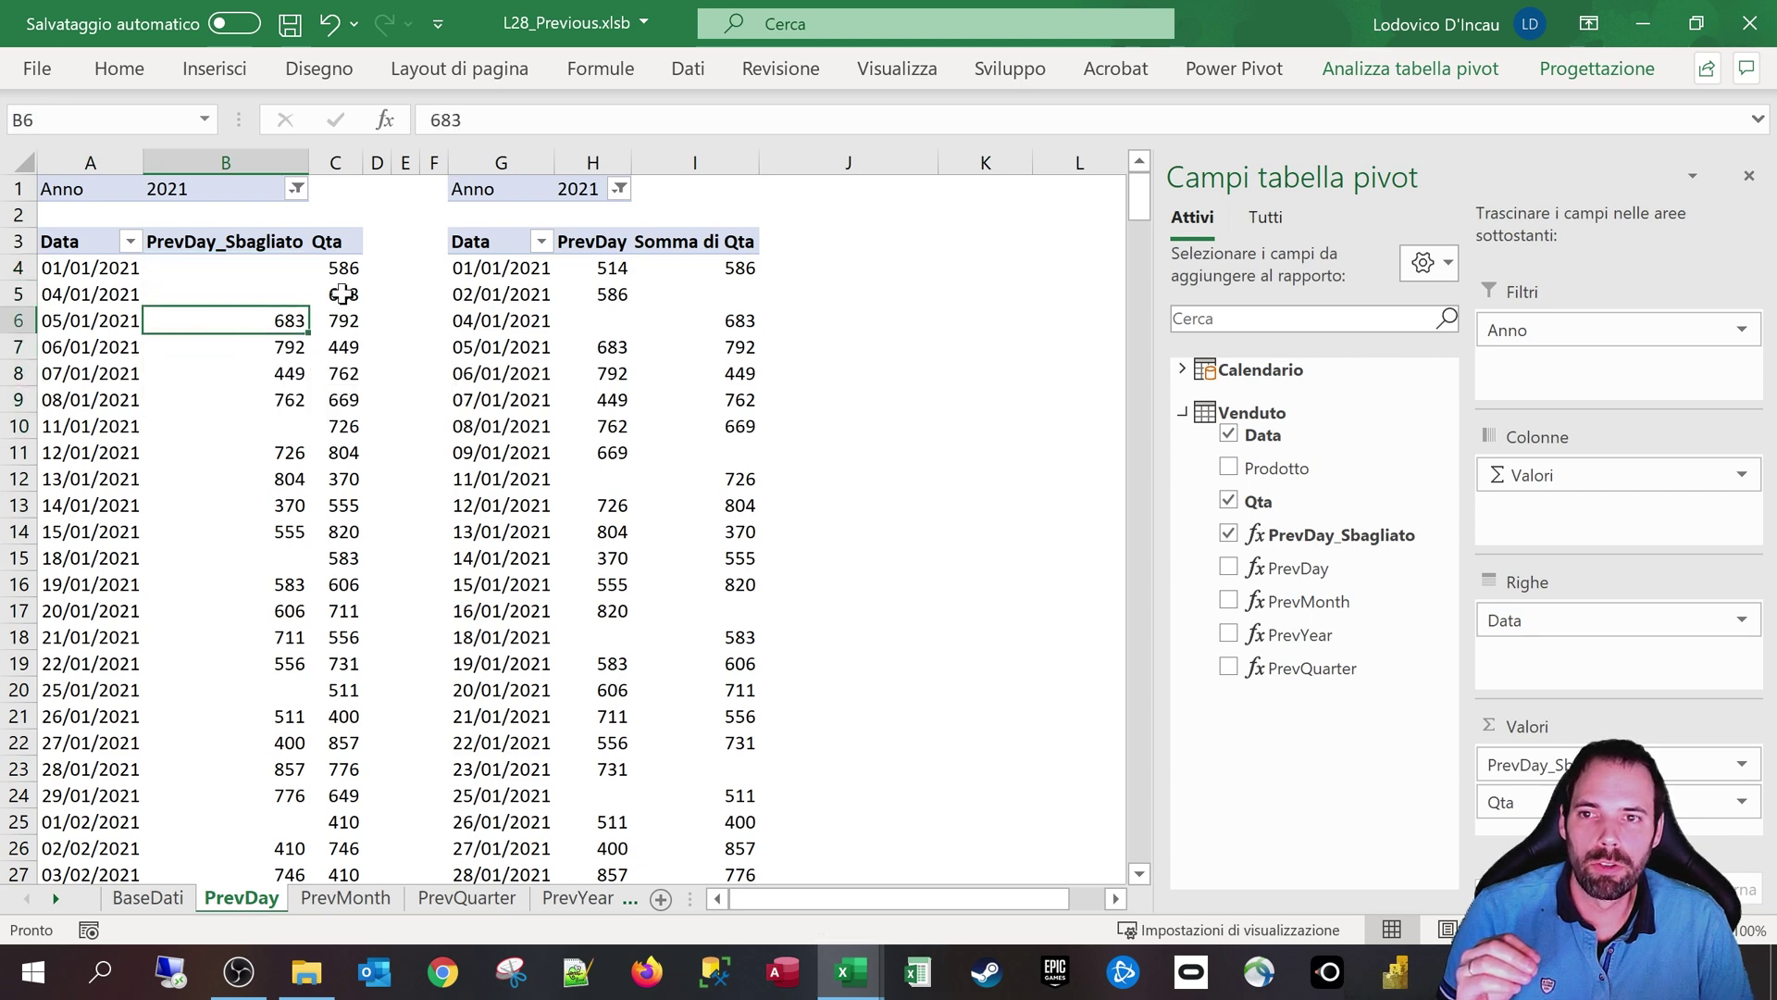
pyautogui.moveTo(341, 268); pyautogui.dragTo(347, 787)
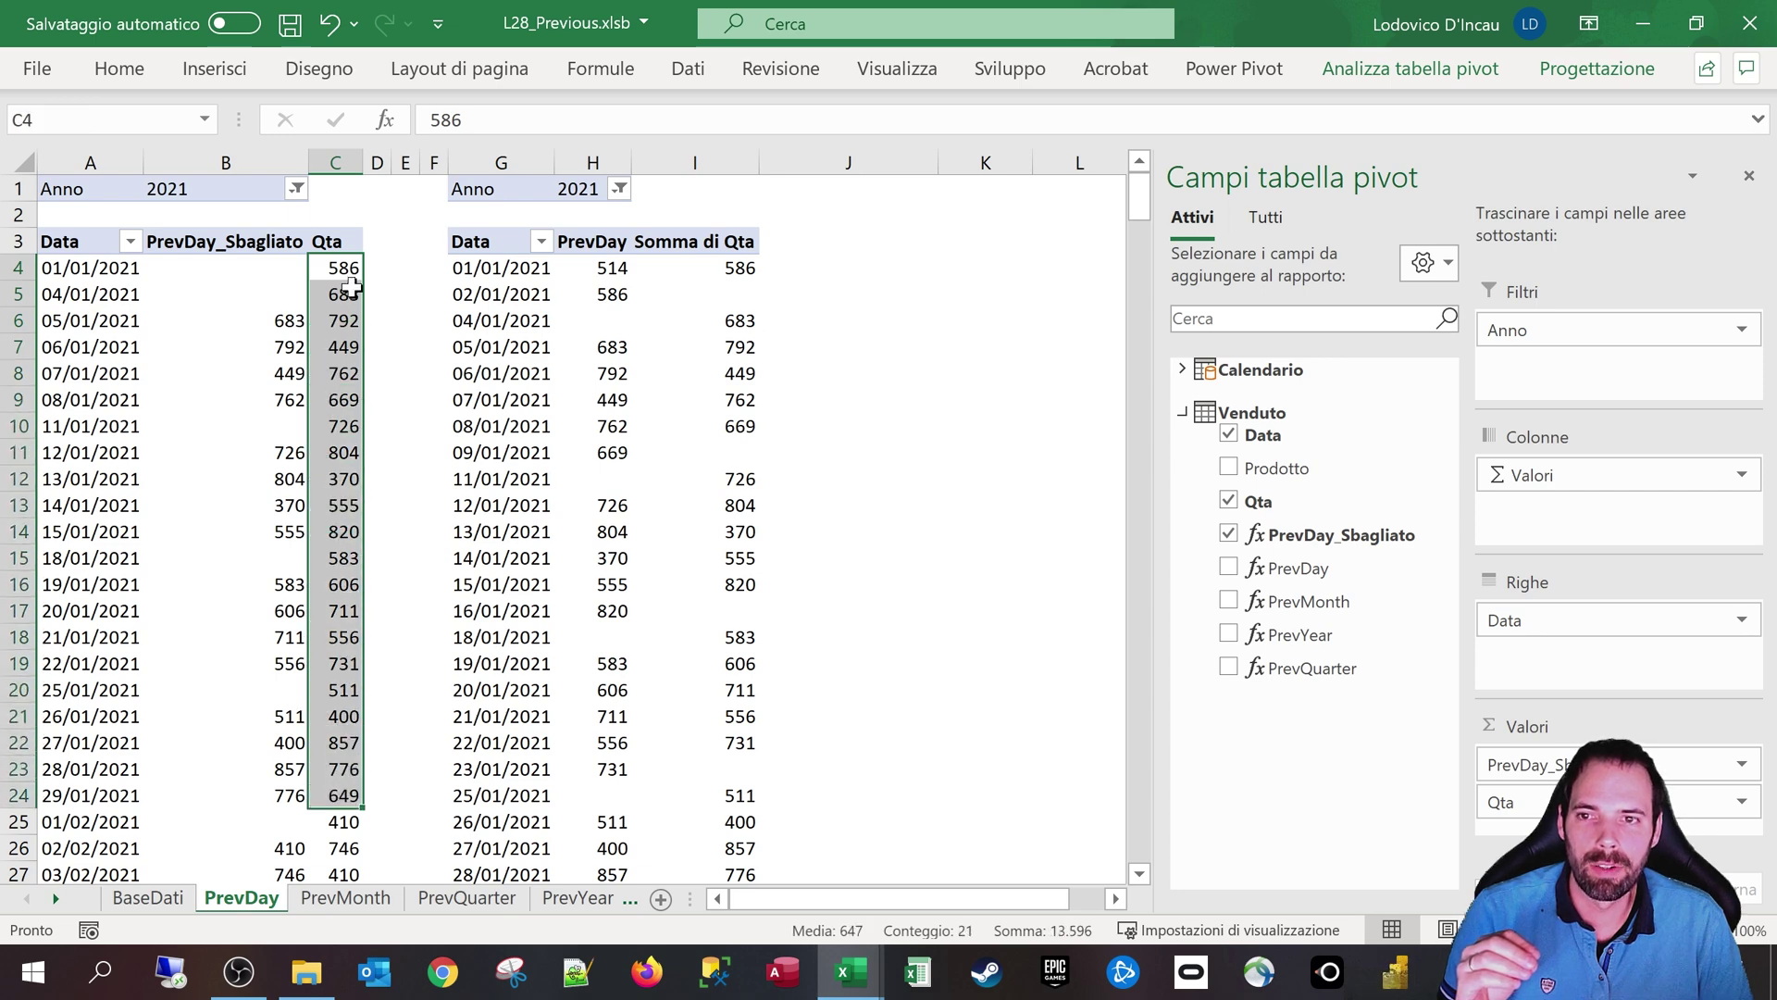
pyautogui.click(345, 294)
pyautogui.click(76, 294)
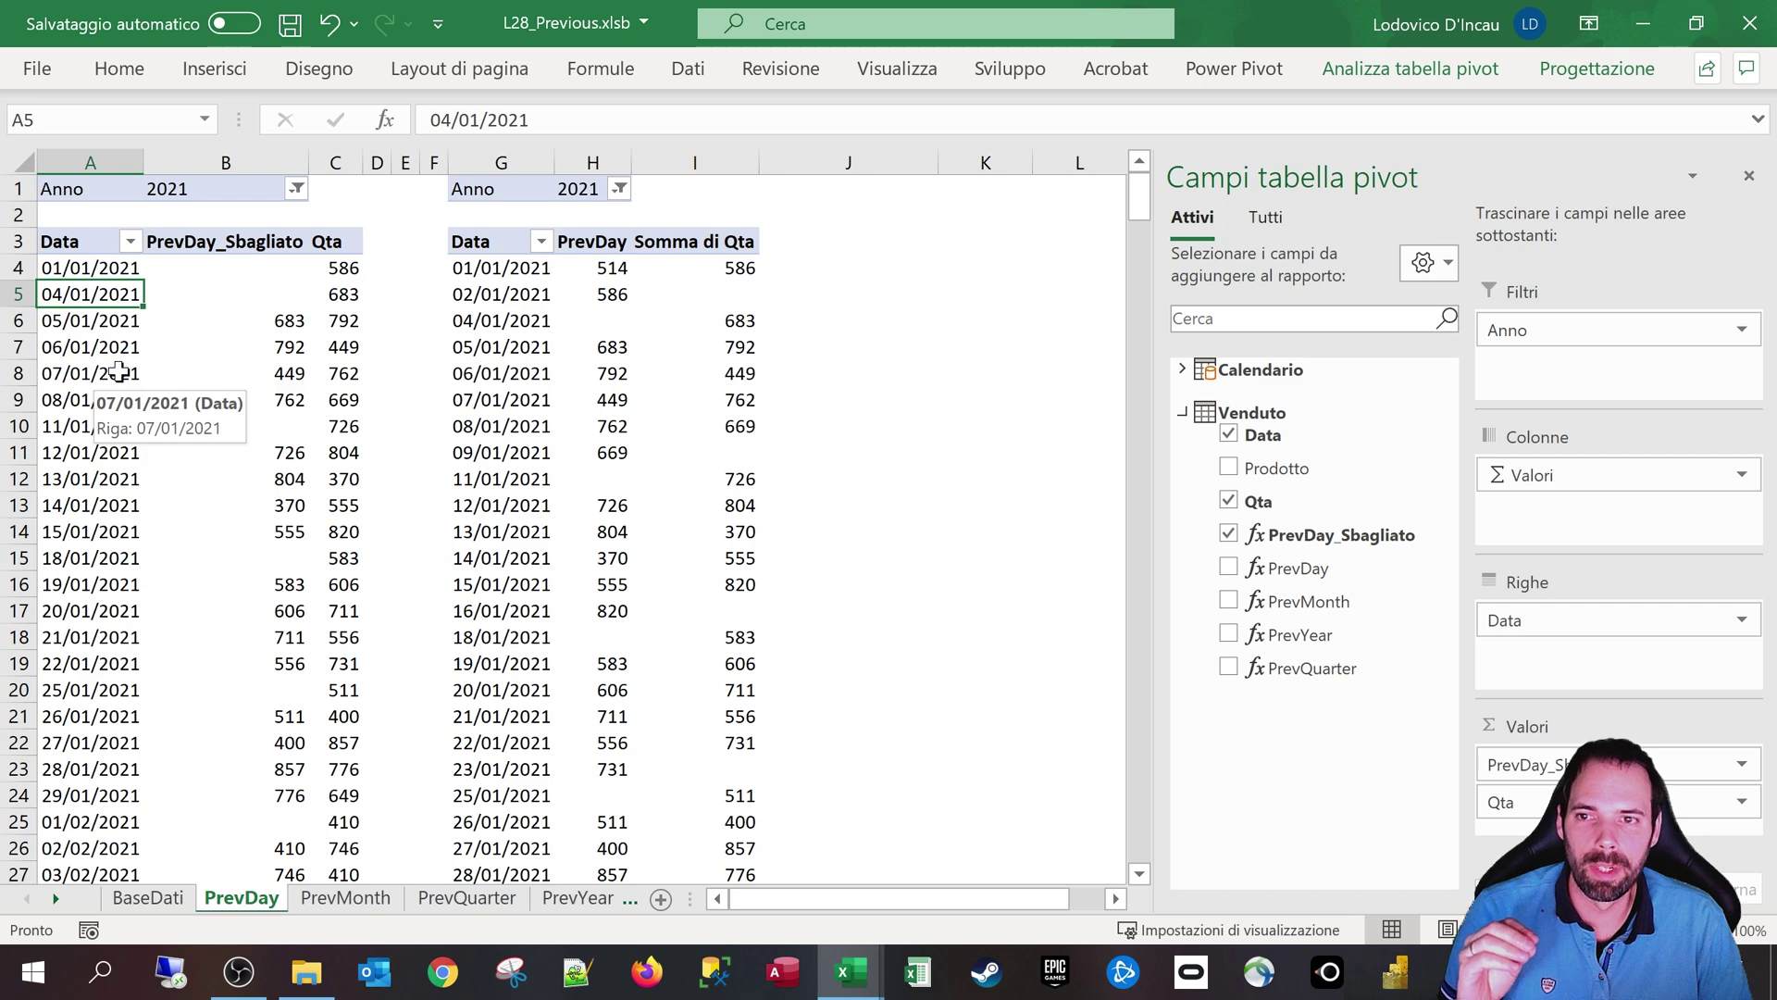
pyautogui.click(90, 320)
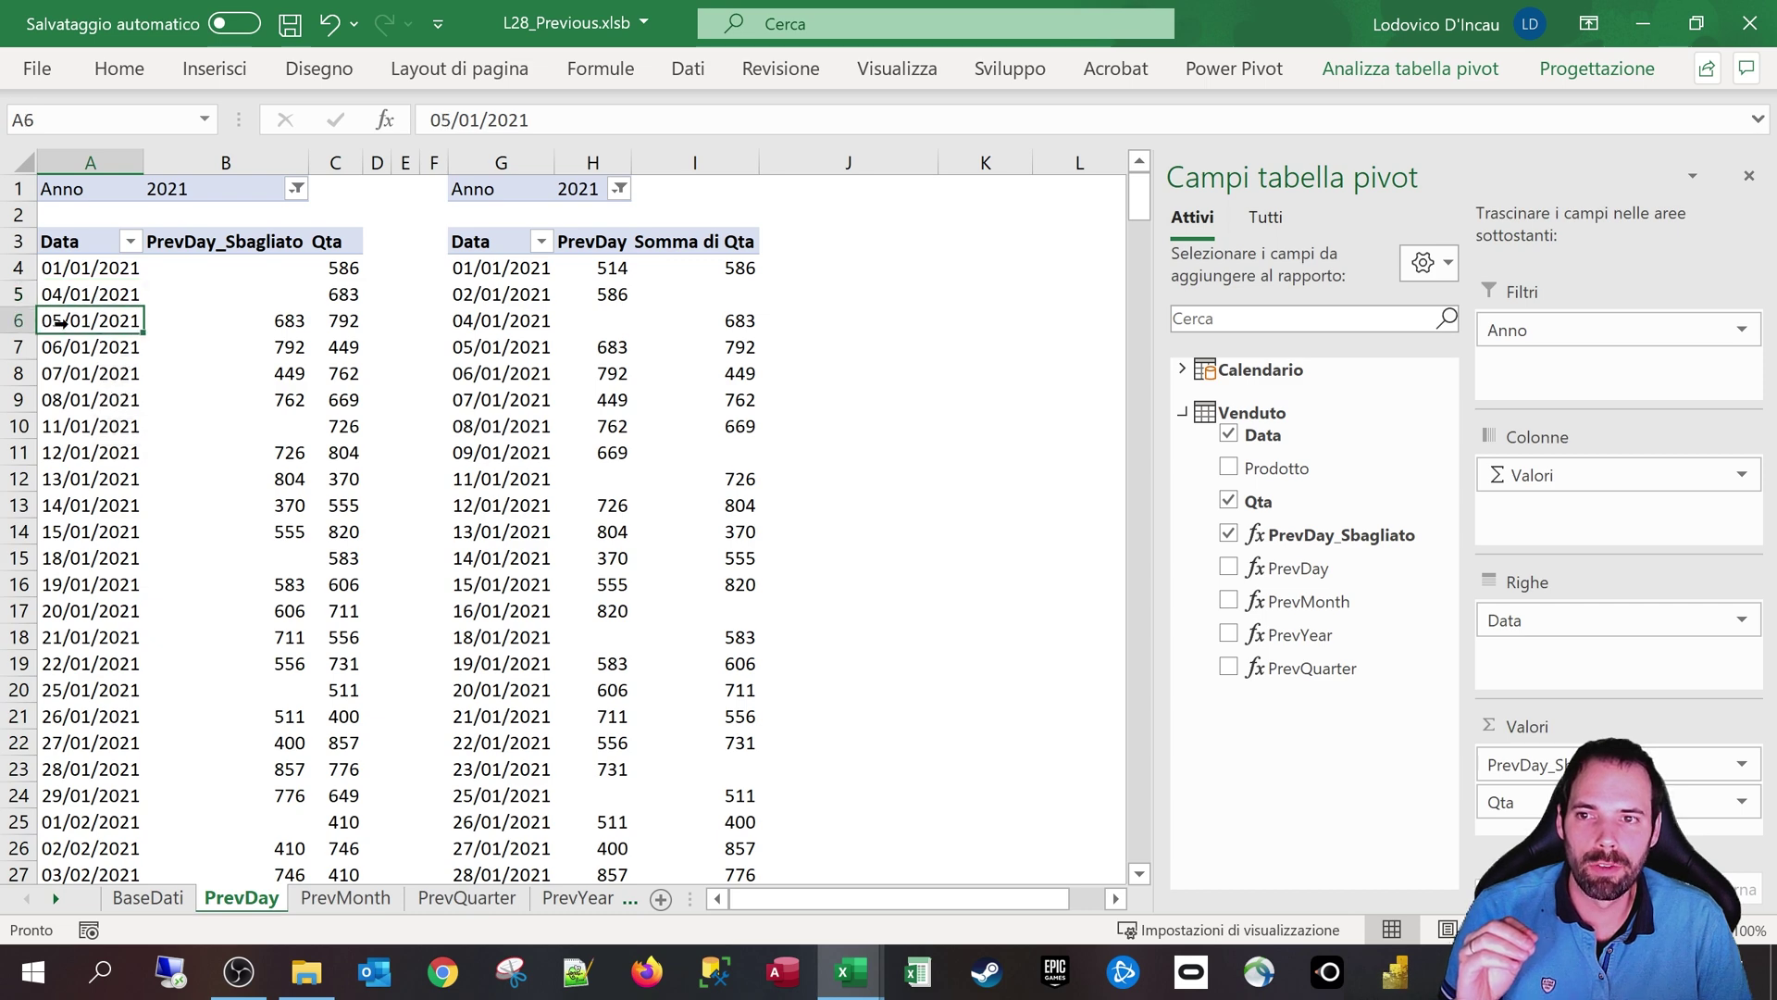
pyautogui.click(288, 314)
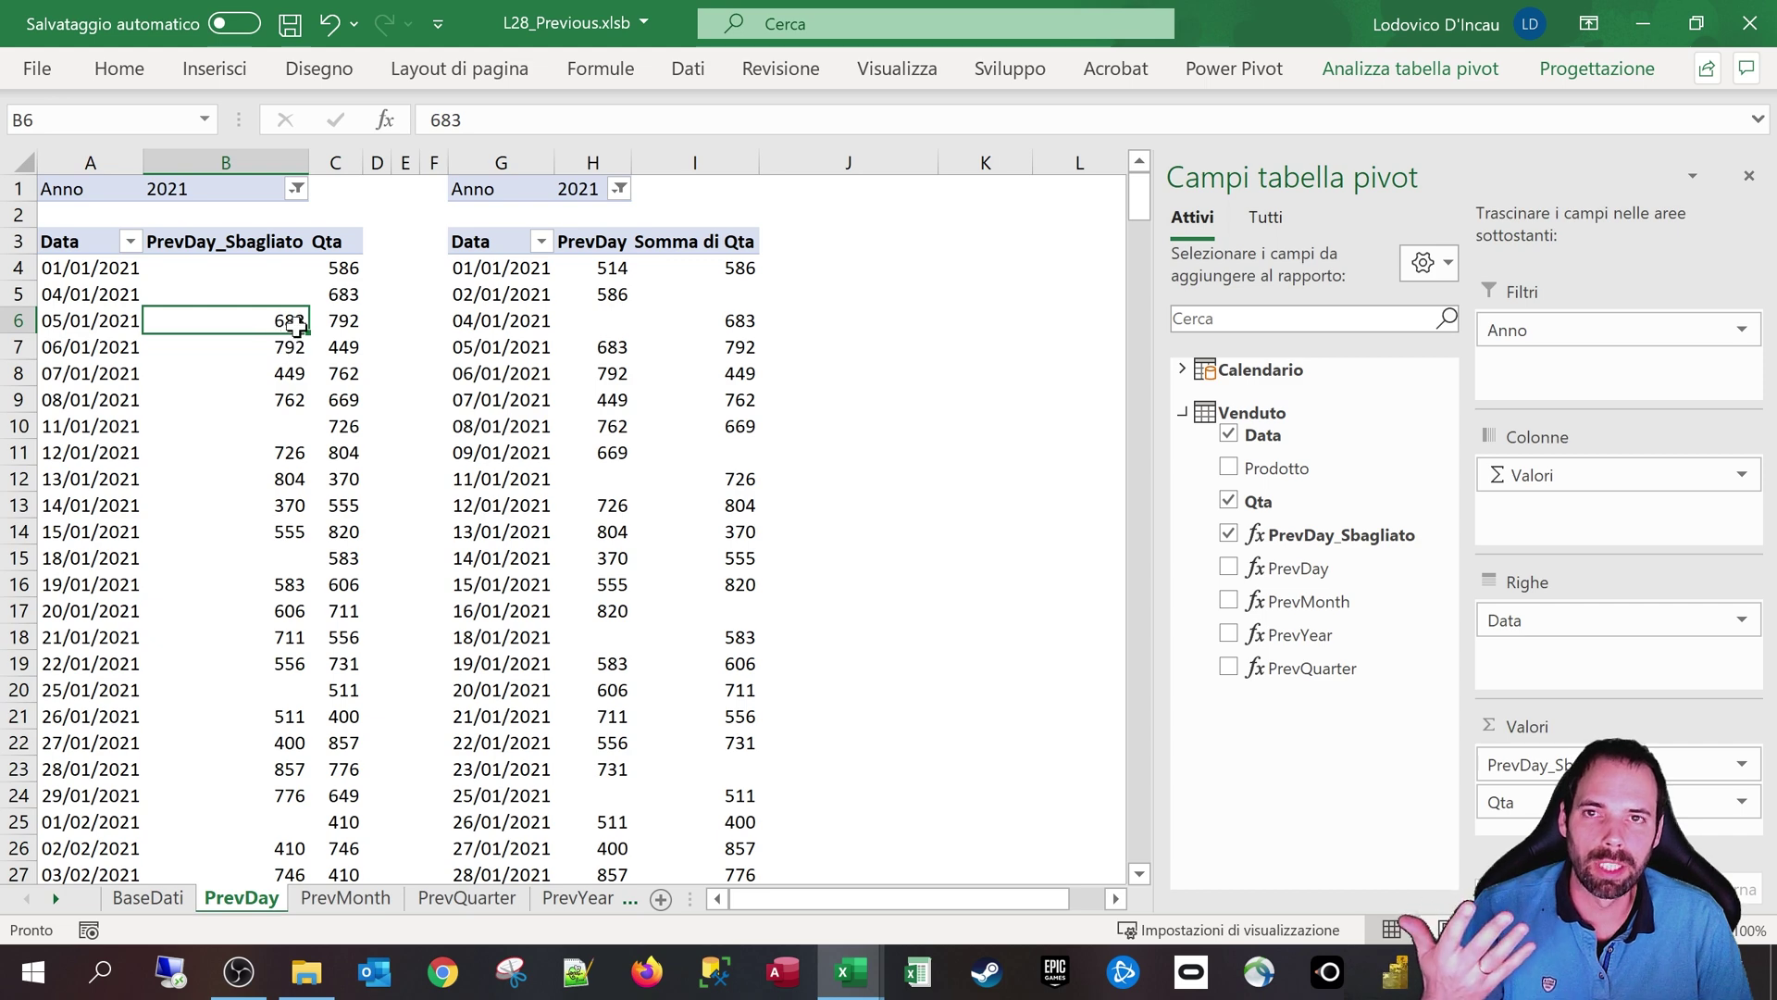
# Step: Examine the following PrevDay_Sbagliato values in the first pivot table and the Qta for 01/01/2021
pyautogui.moveTo(295, 325)
pyautogui.moveTo(287, 323); pyautogui.dragTo(266, 675)
pyautogui.click(252, 355)
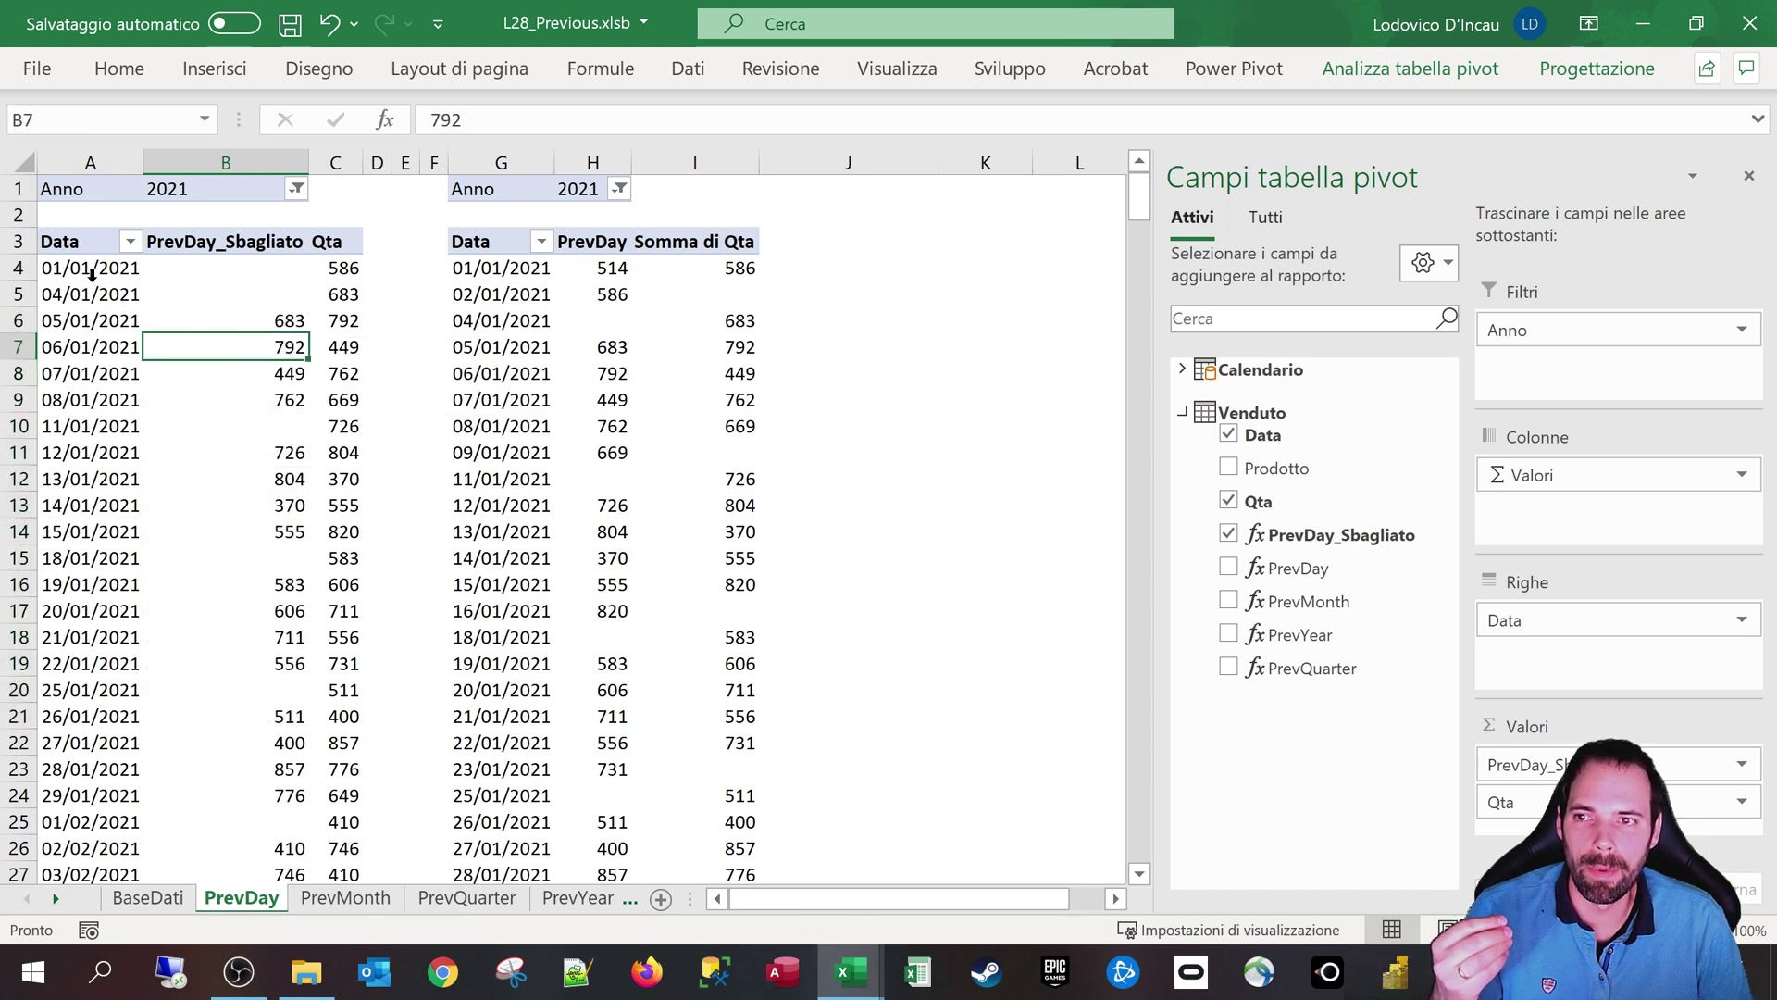
pyautogui.click(92, 272)
pyautogui.click(350, 269)
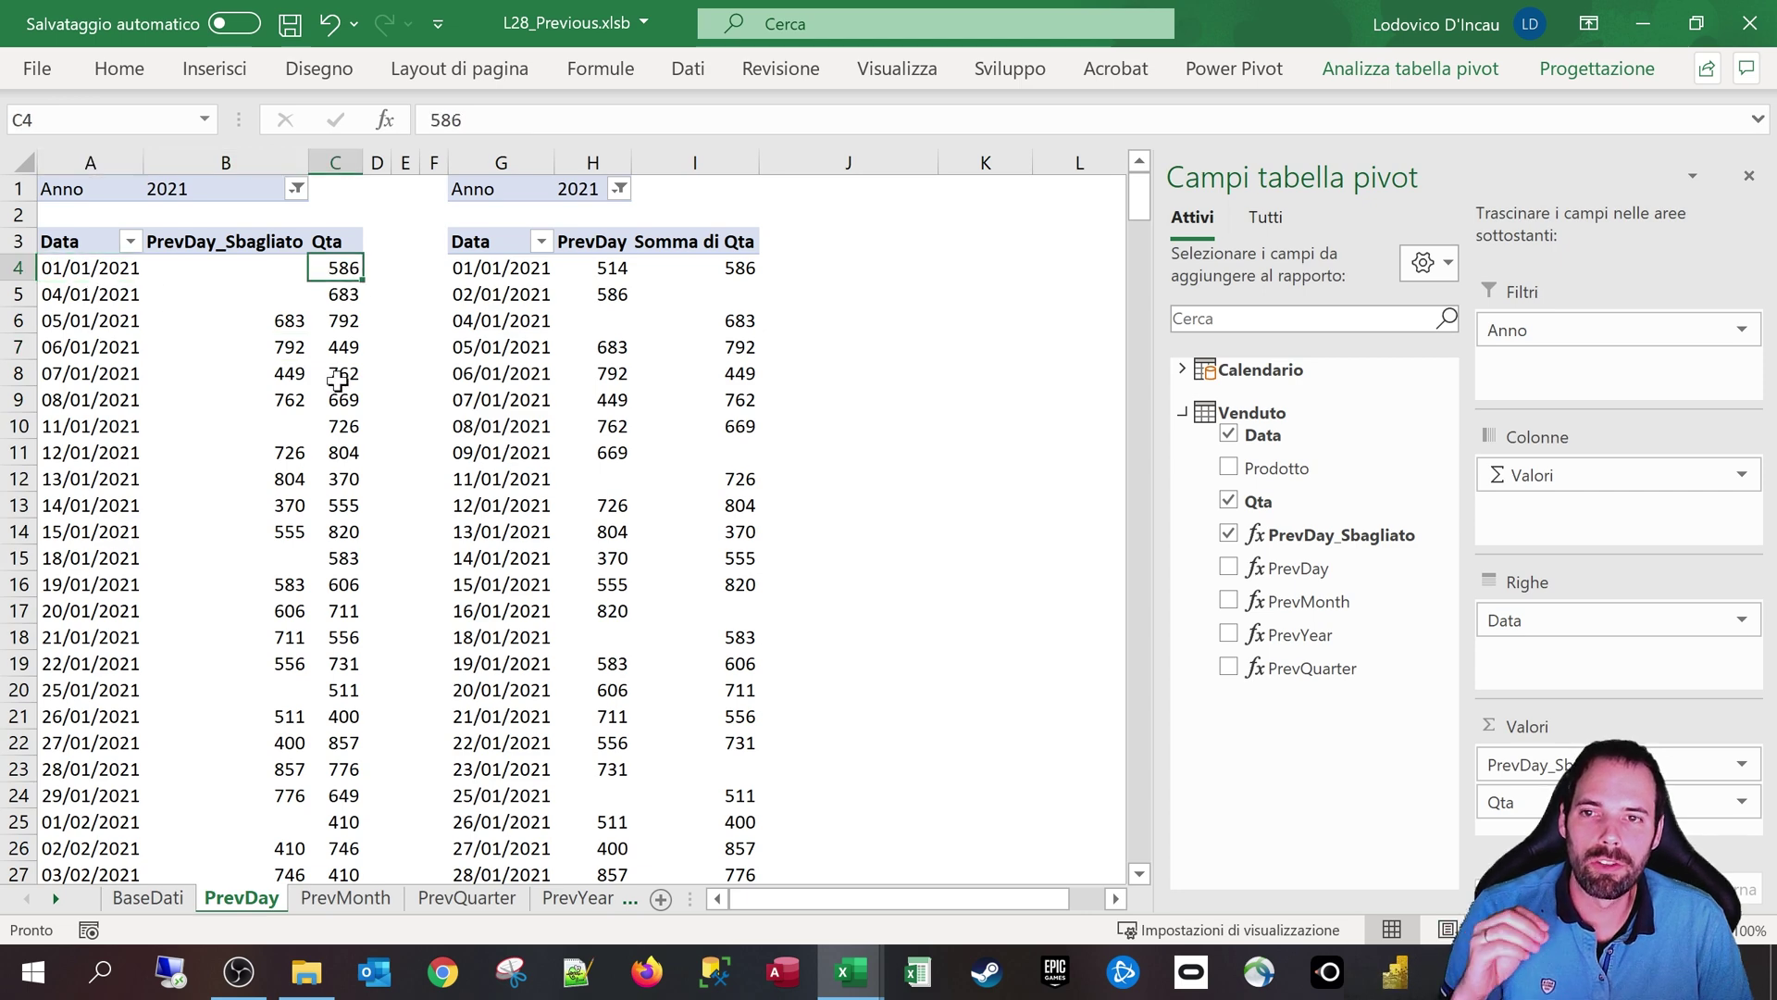
pyautogui.moveTo(334, 372)
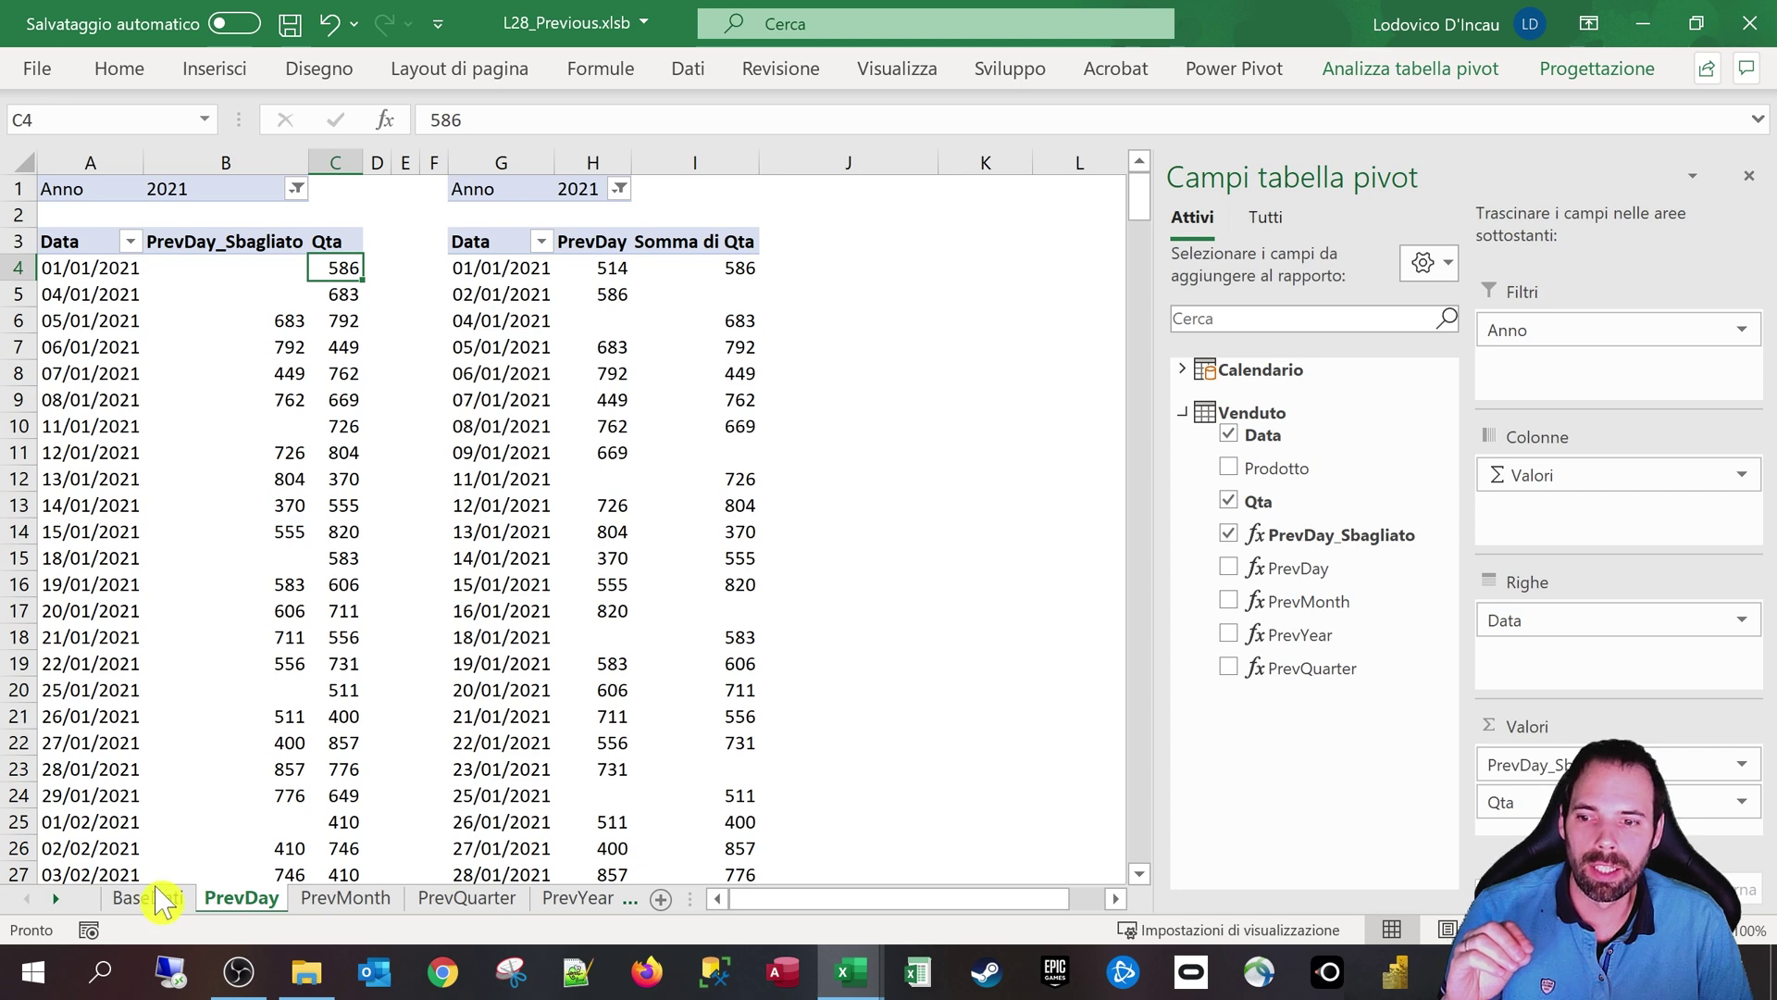
# Step: Inspect the rows dated 02/01/2019 in the BaseDati sheet and return to the PrevDay sheet
pyautogui.click(148, 896)
pyautogui.scroll(2, 140, 301)
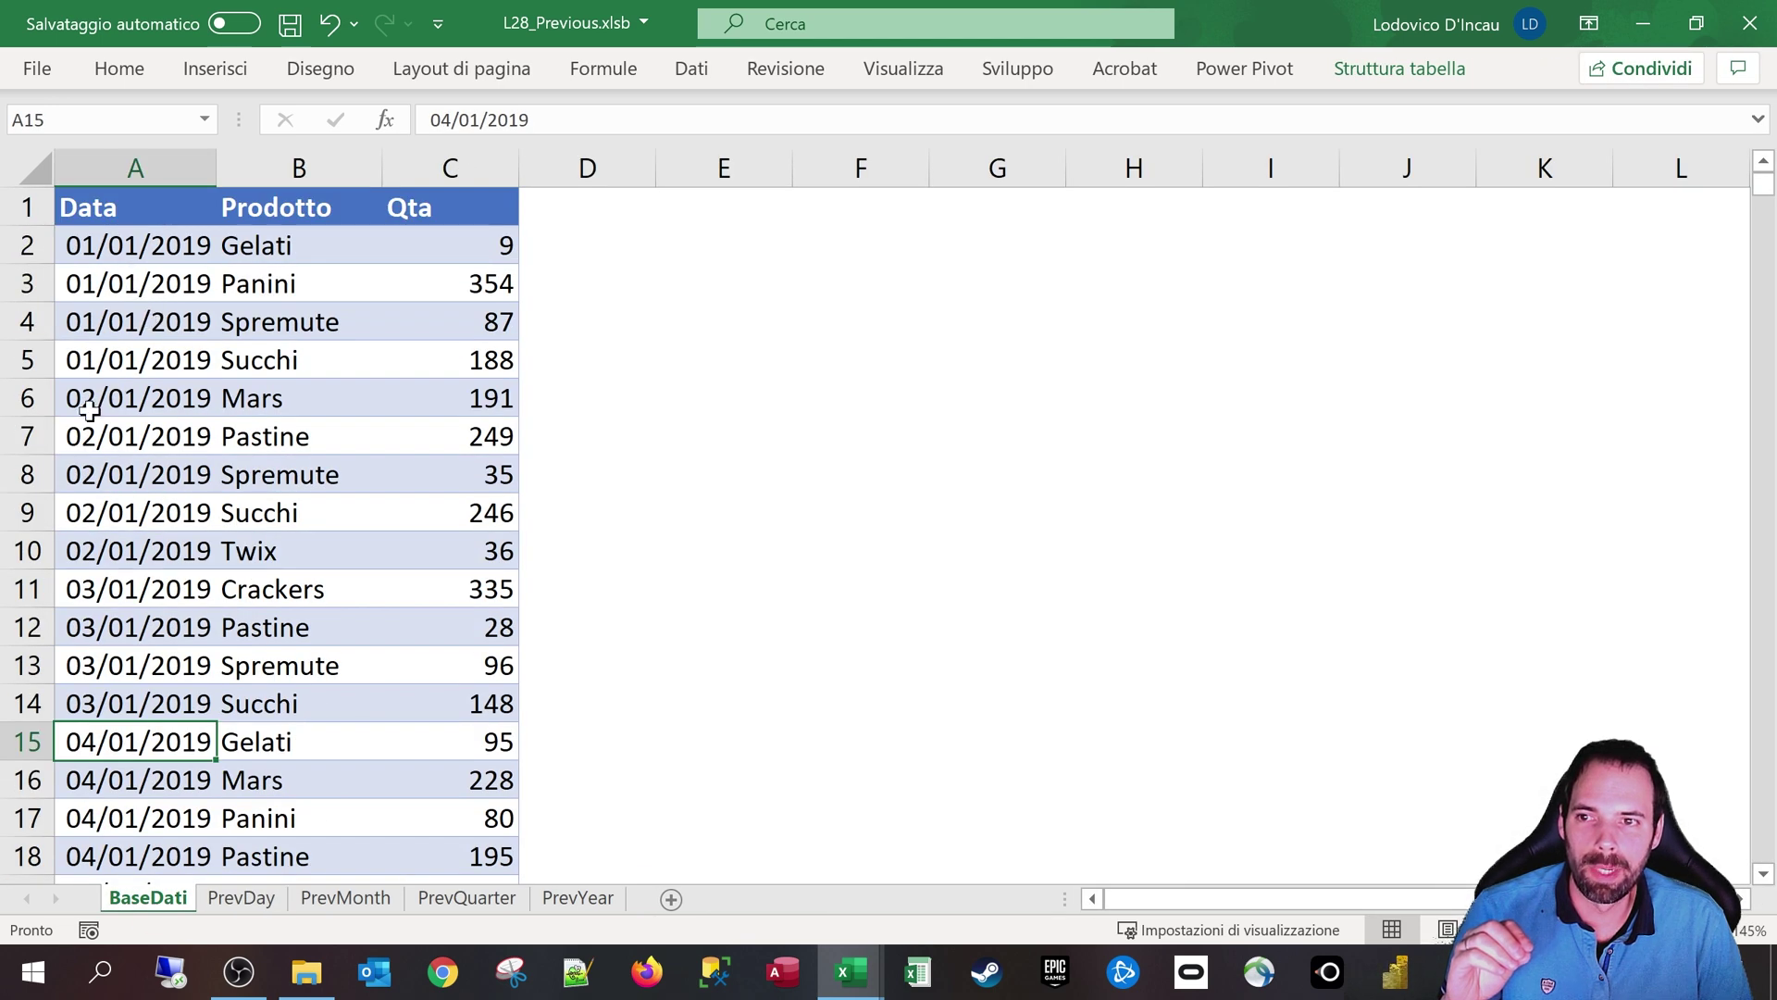
pyautogui.moveTo(93, 398); pyautogui.dragTo(93, 554)
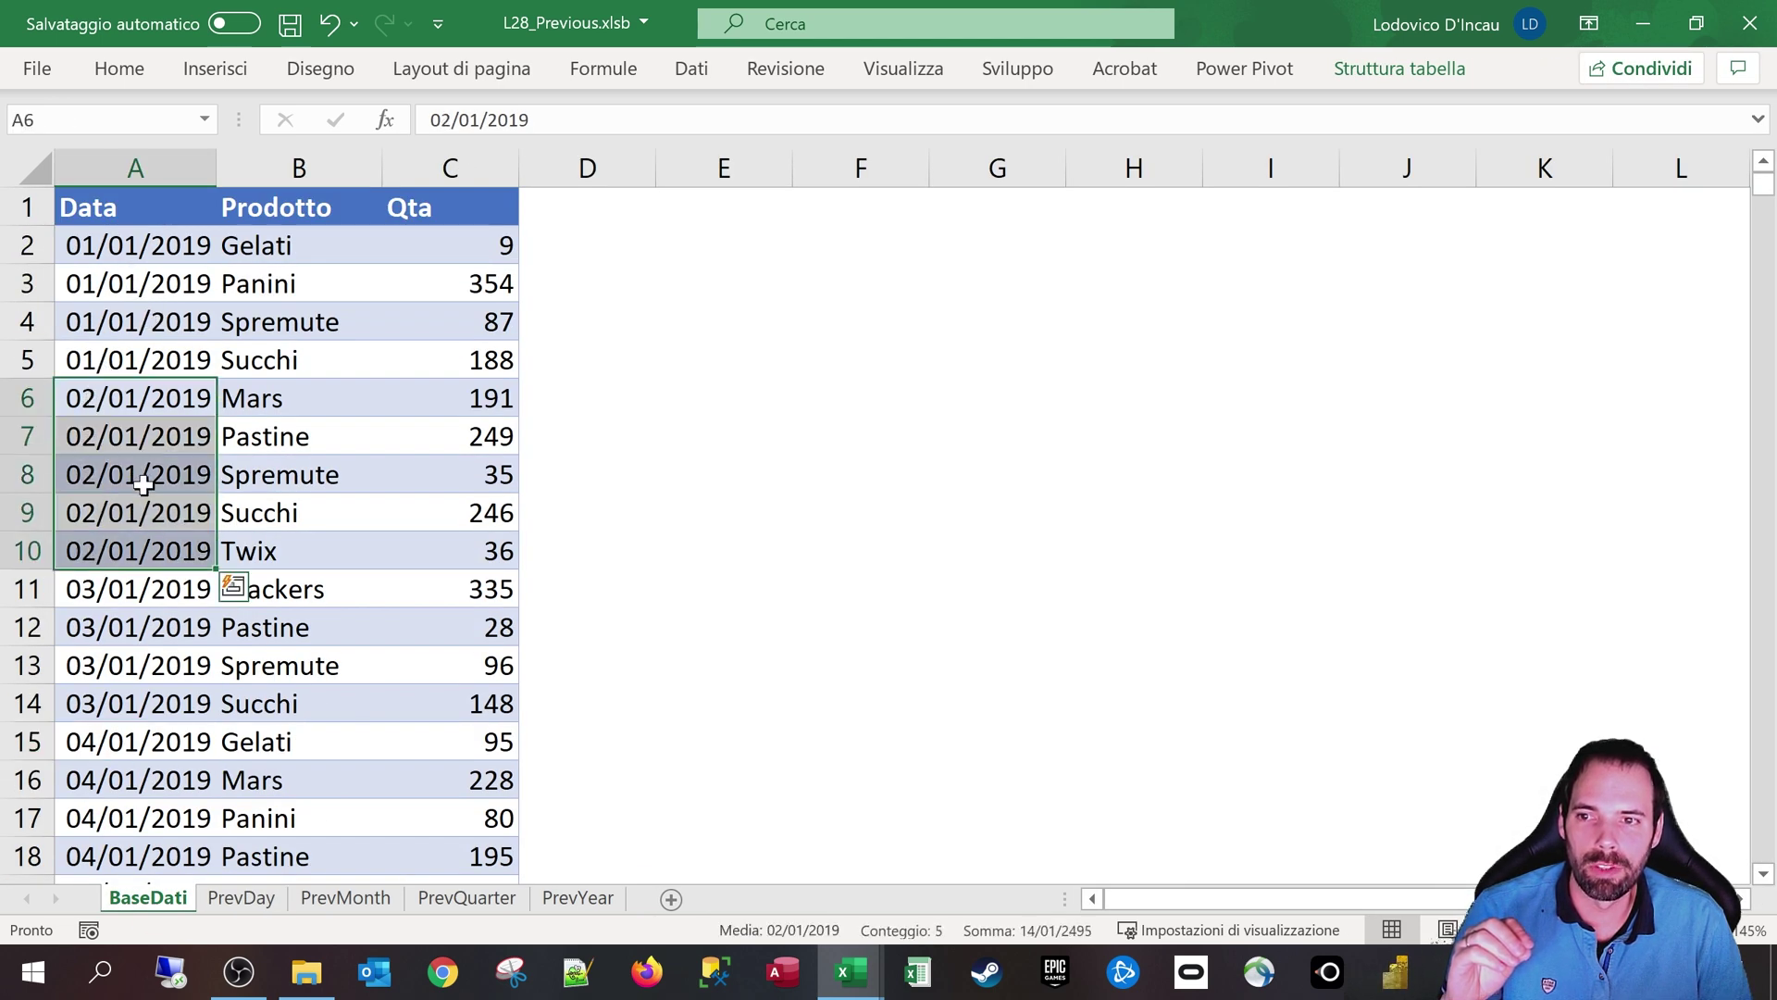
pyautogui.click(242, 897)
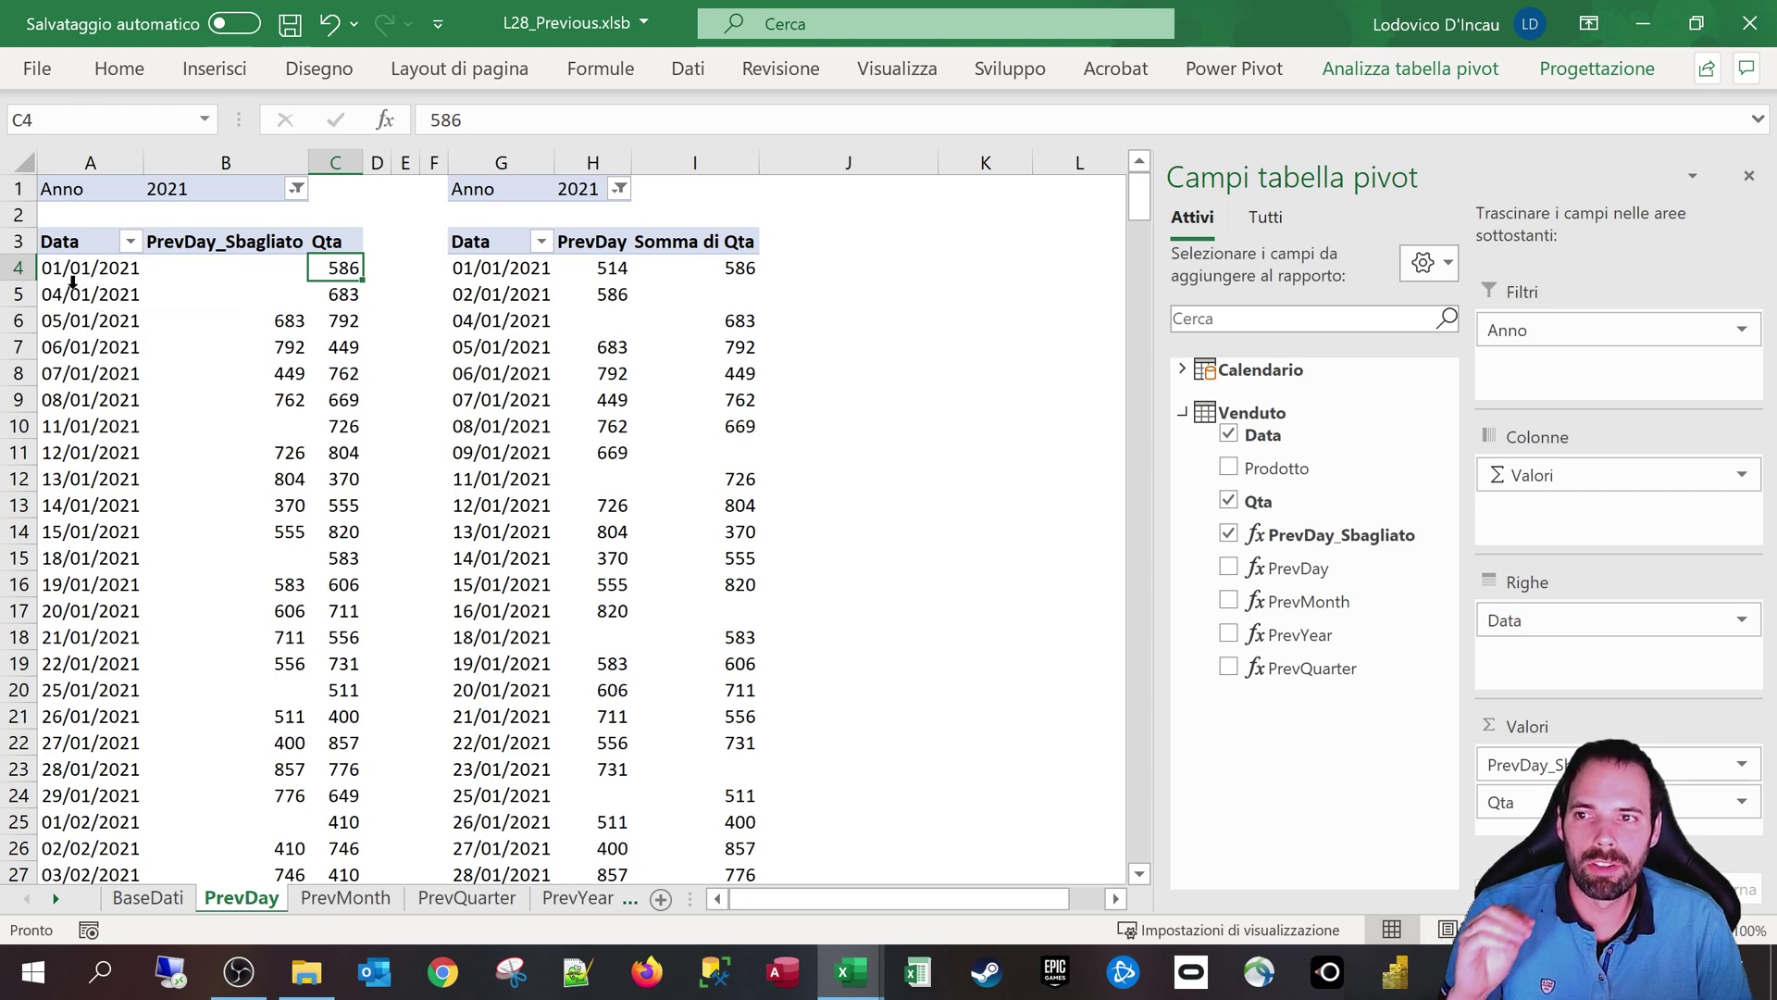
# Step: Check the first pivot table's PrevDay_Sbagliato cell for 04/01/2021 against the row for 01/01/2021
pyautogui.click(285, 286)
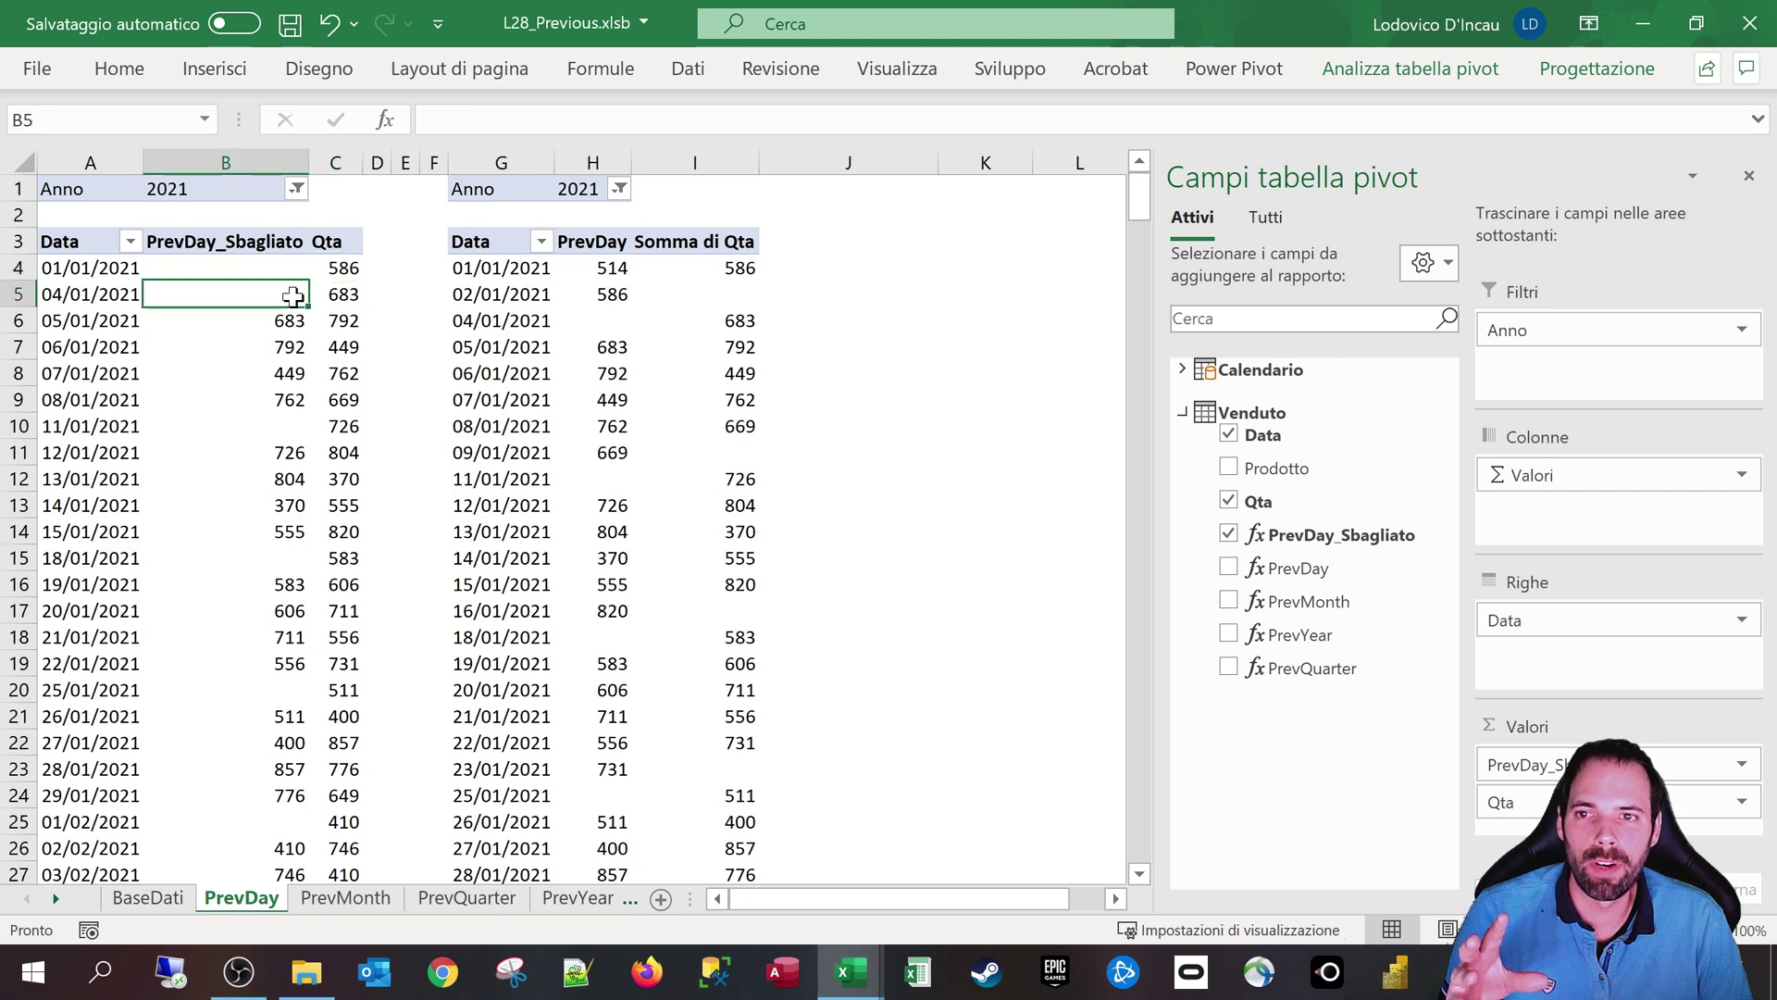
pyautogui.click(333, 266)
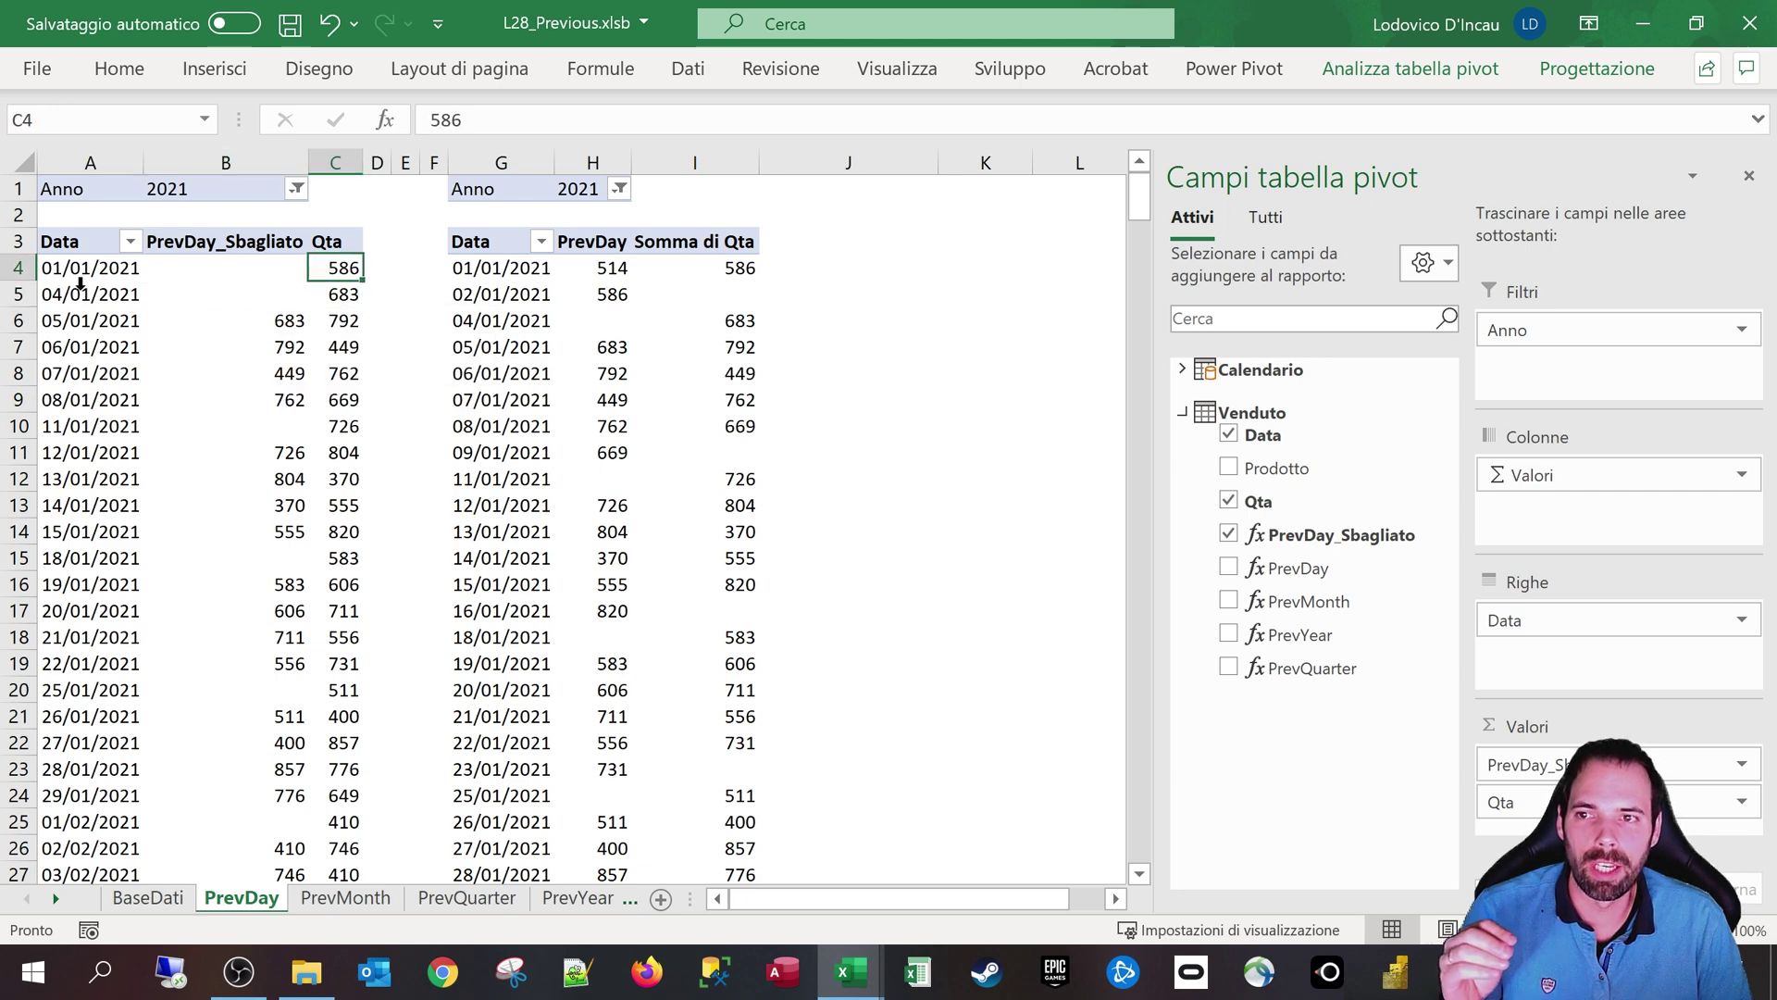
pyautogui.click(51, 267)
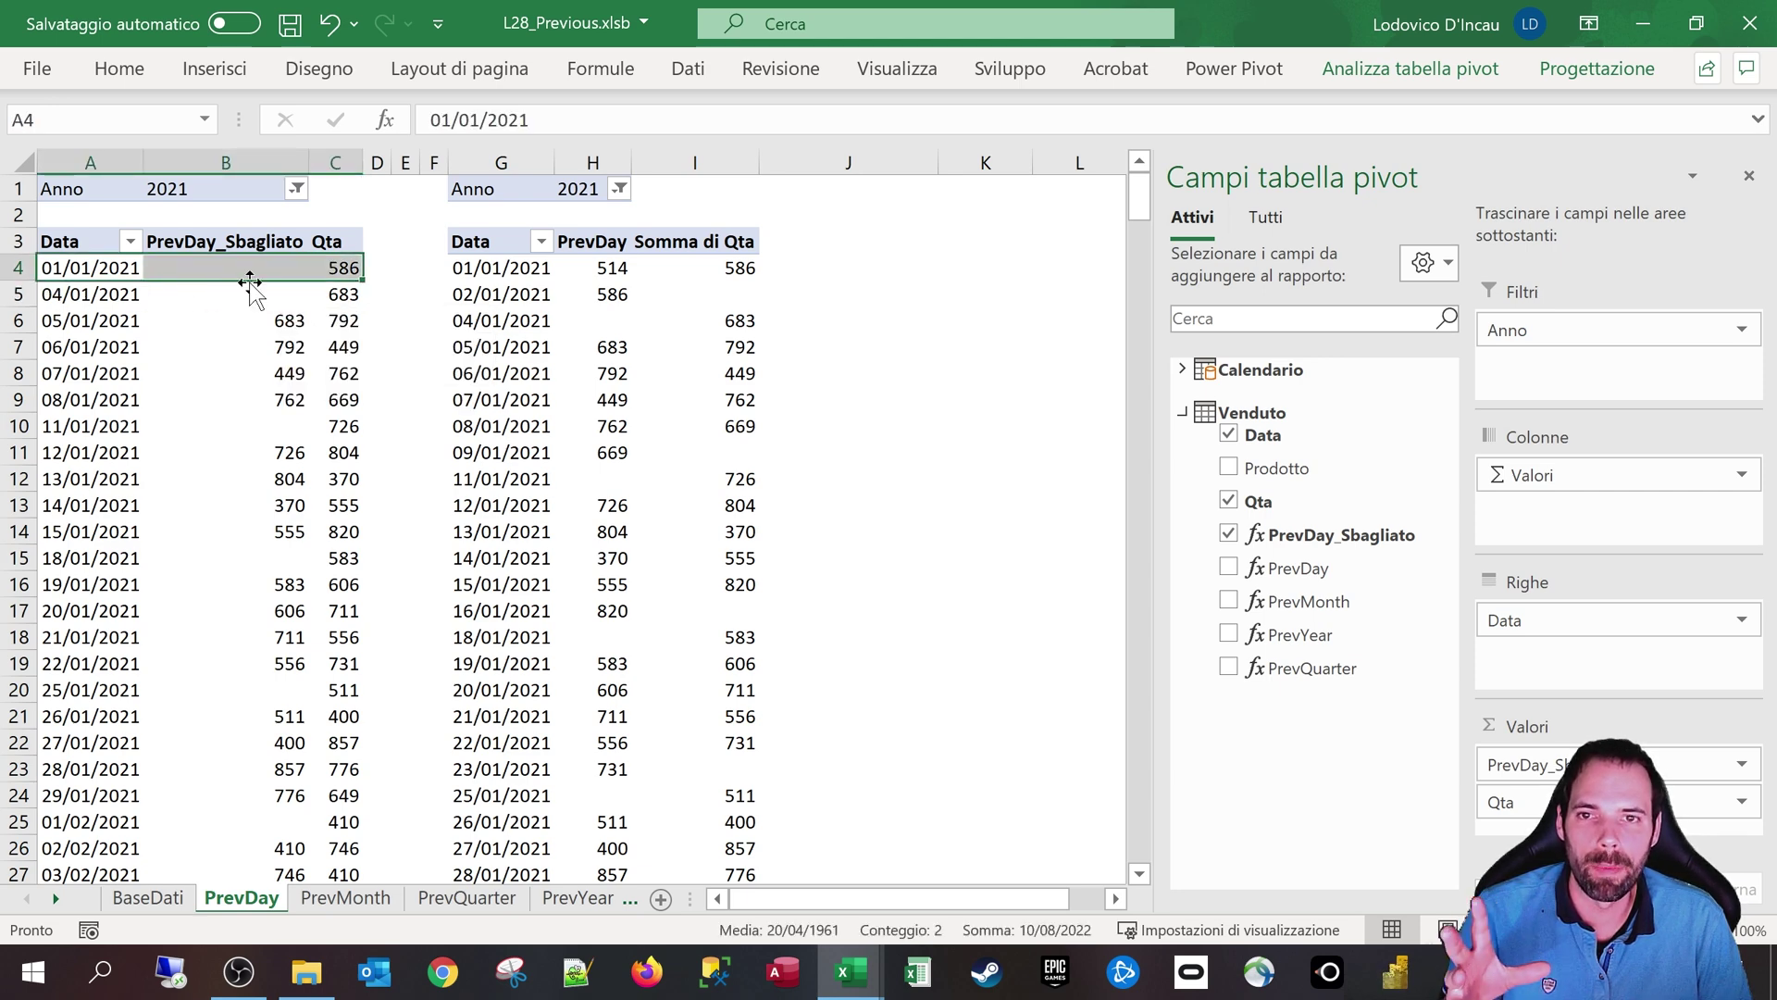
# Step: Show the second pivot table's fields and compare PrevDay for 02/01/2021 with the Somma di Qta for 01/01/2021
pyautogui.click(500, 248)
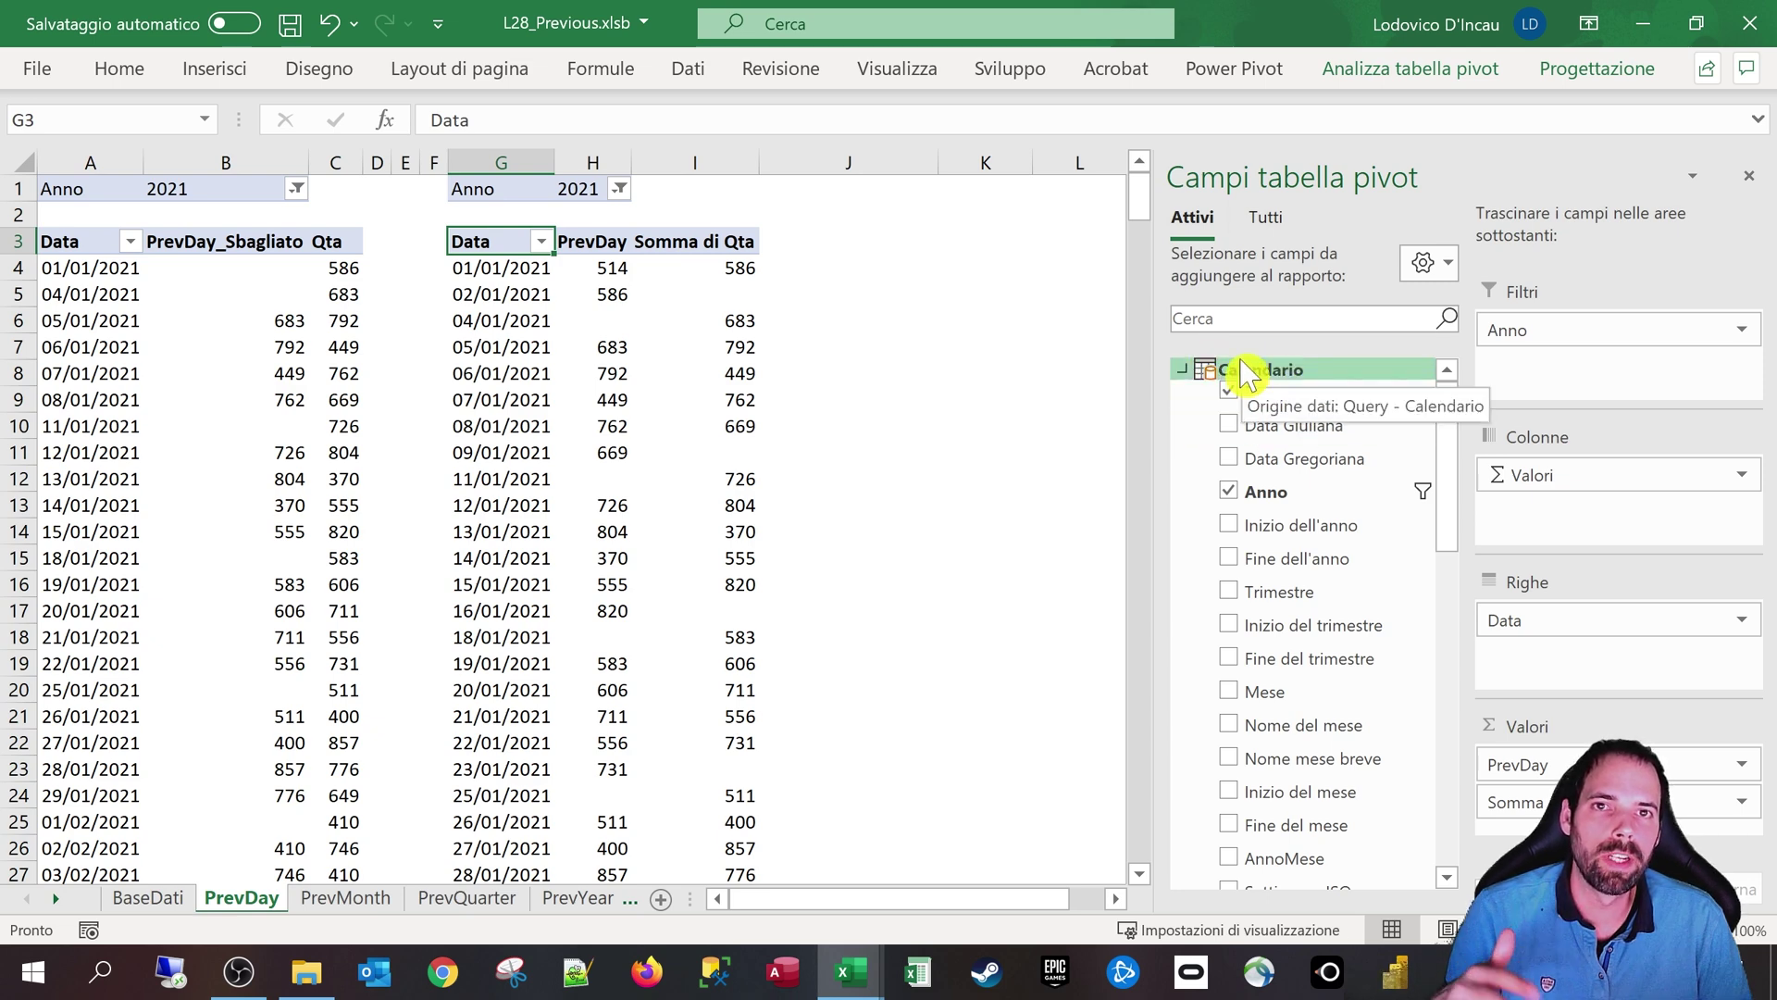
pyautogui.click(497, 271)
pyautogui.click(516, 296)
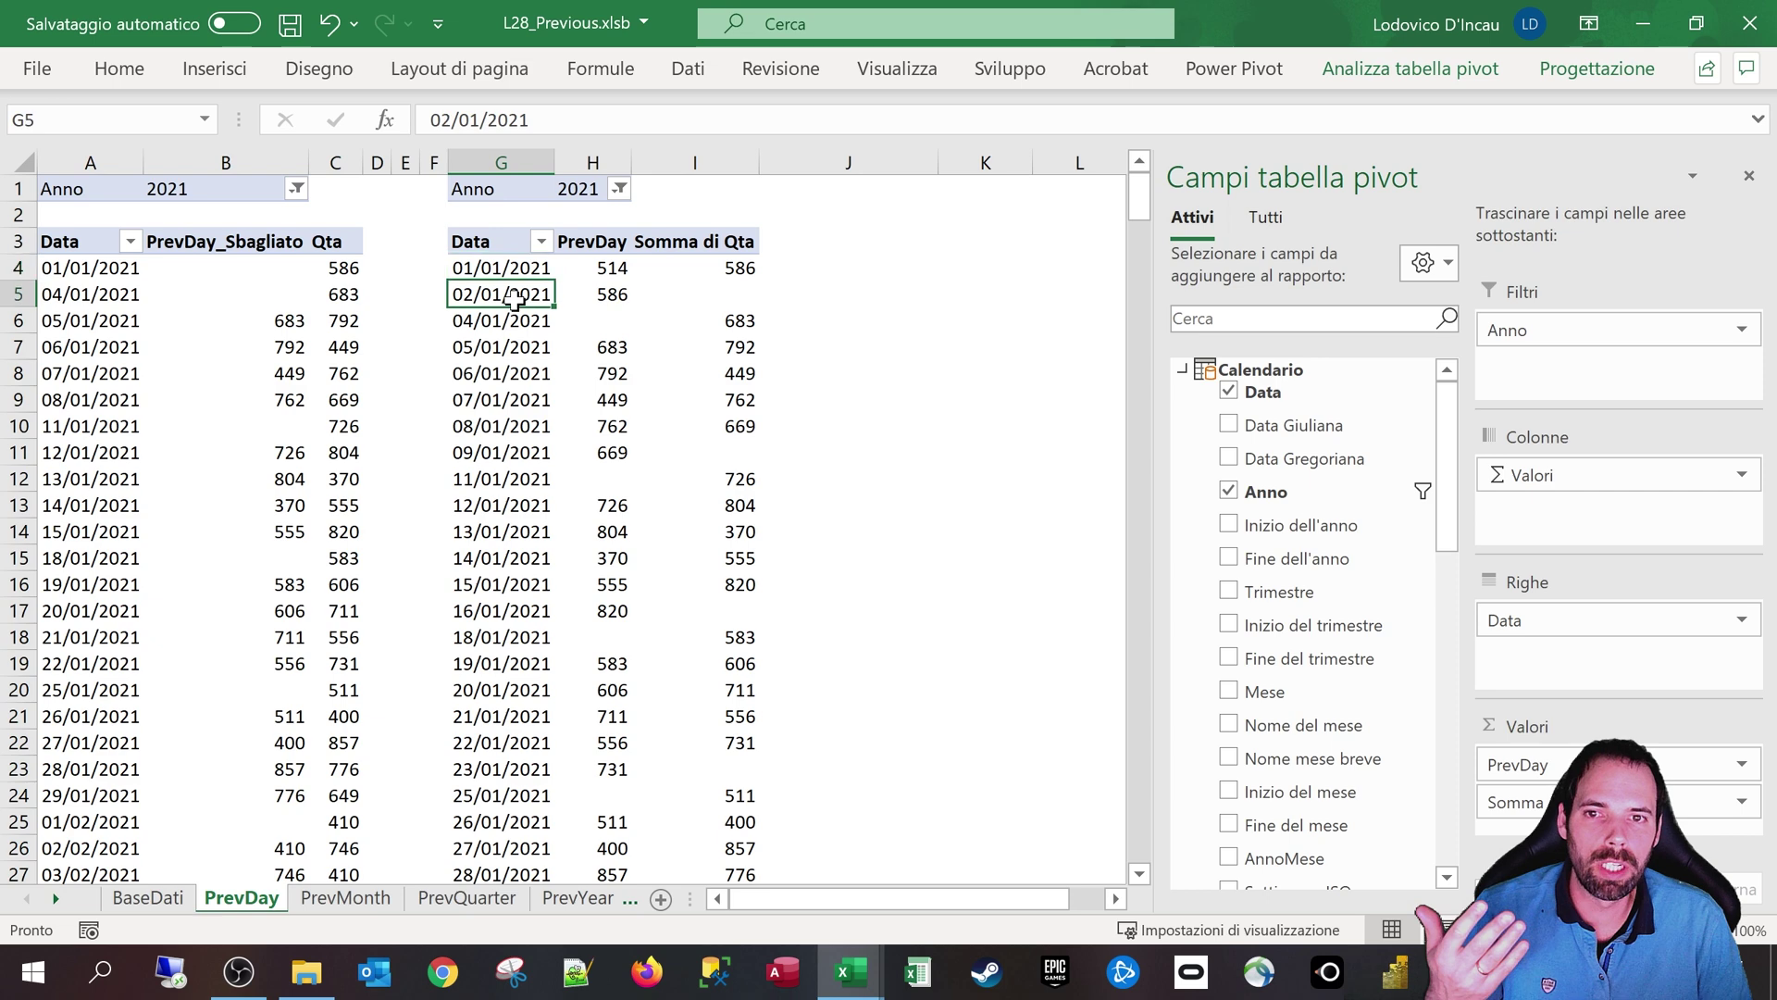
pyautogui.click(617, 294)
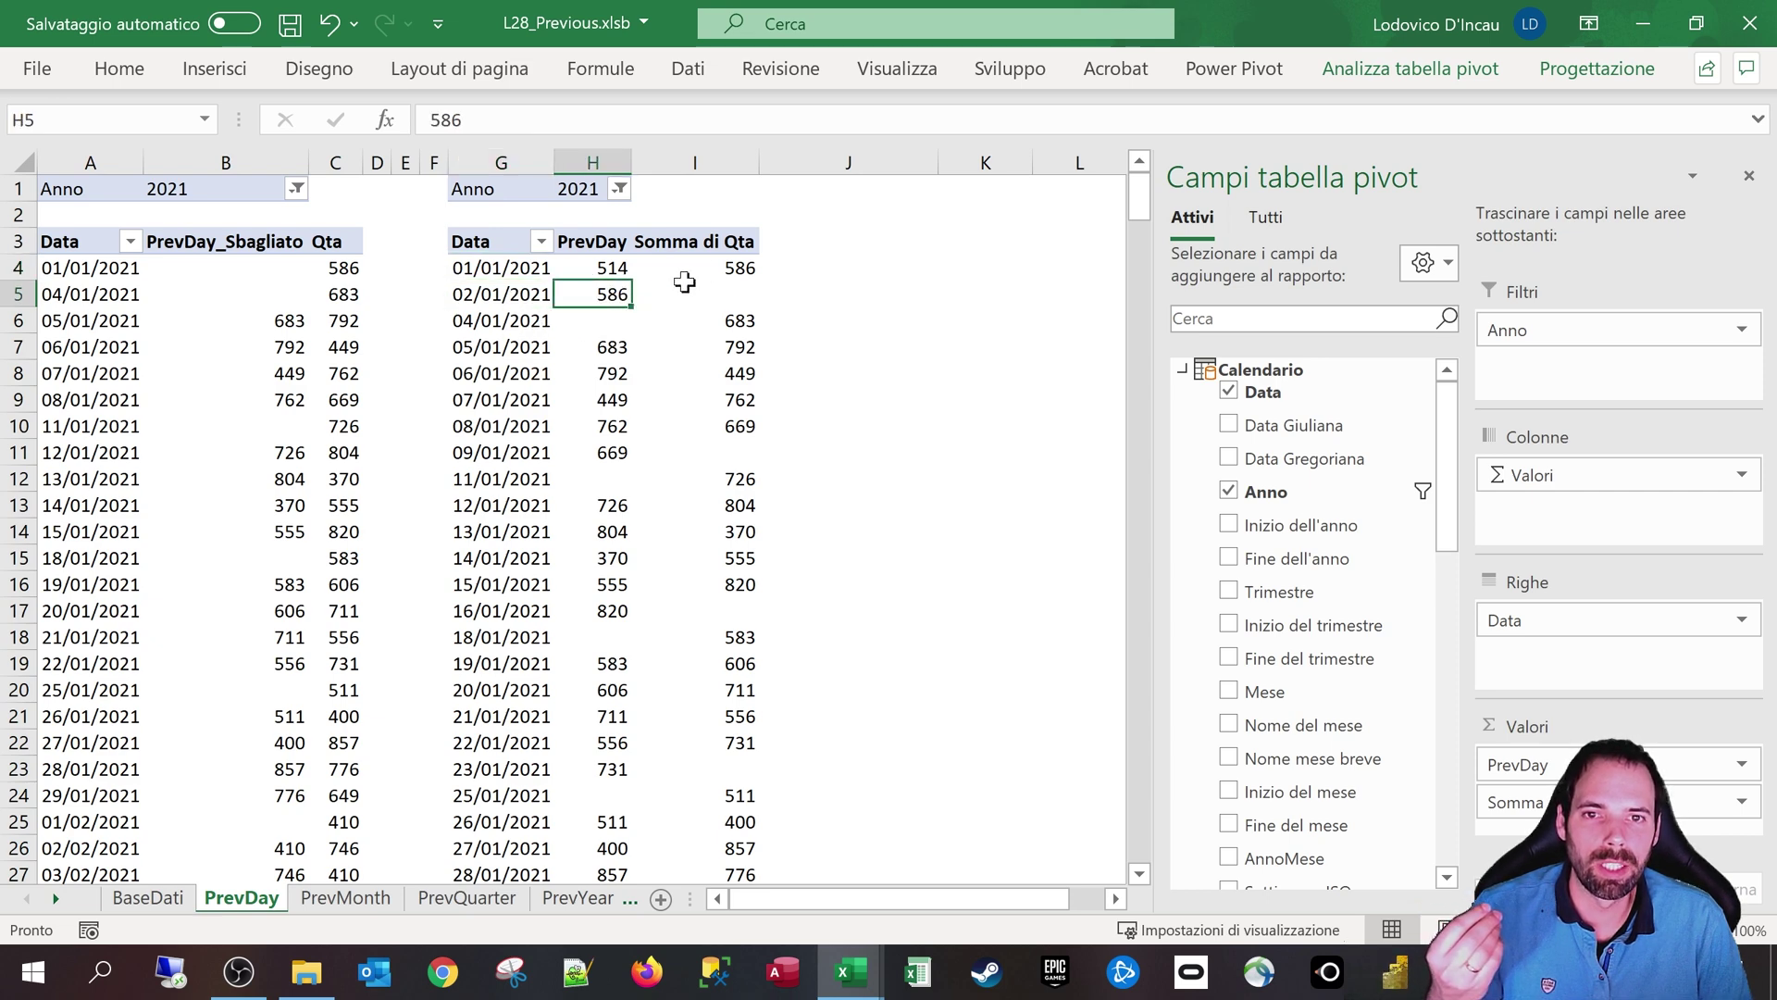
pyautogui.click(717, 268)
pyautogui.click(603, 267)
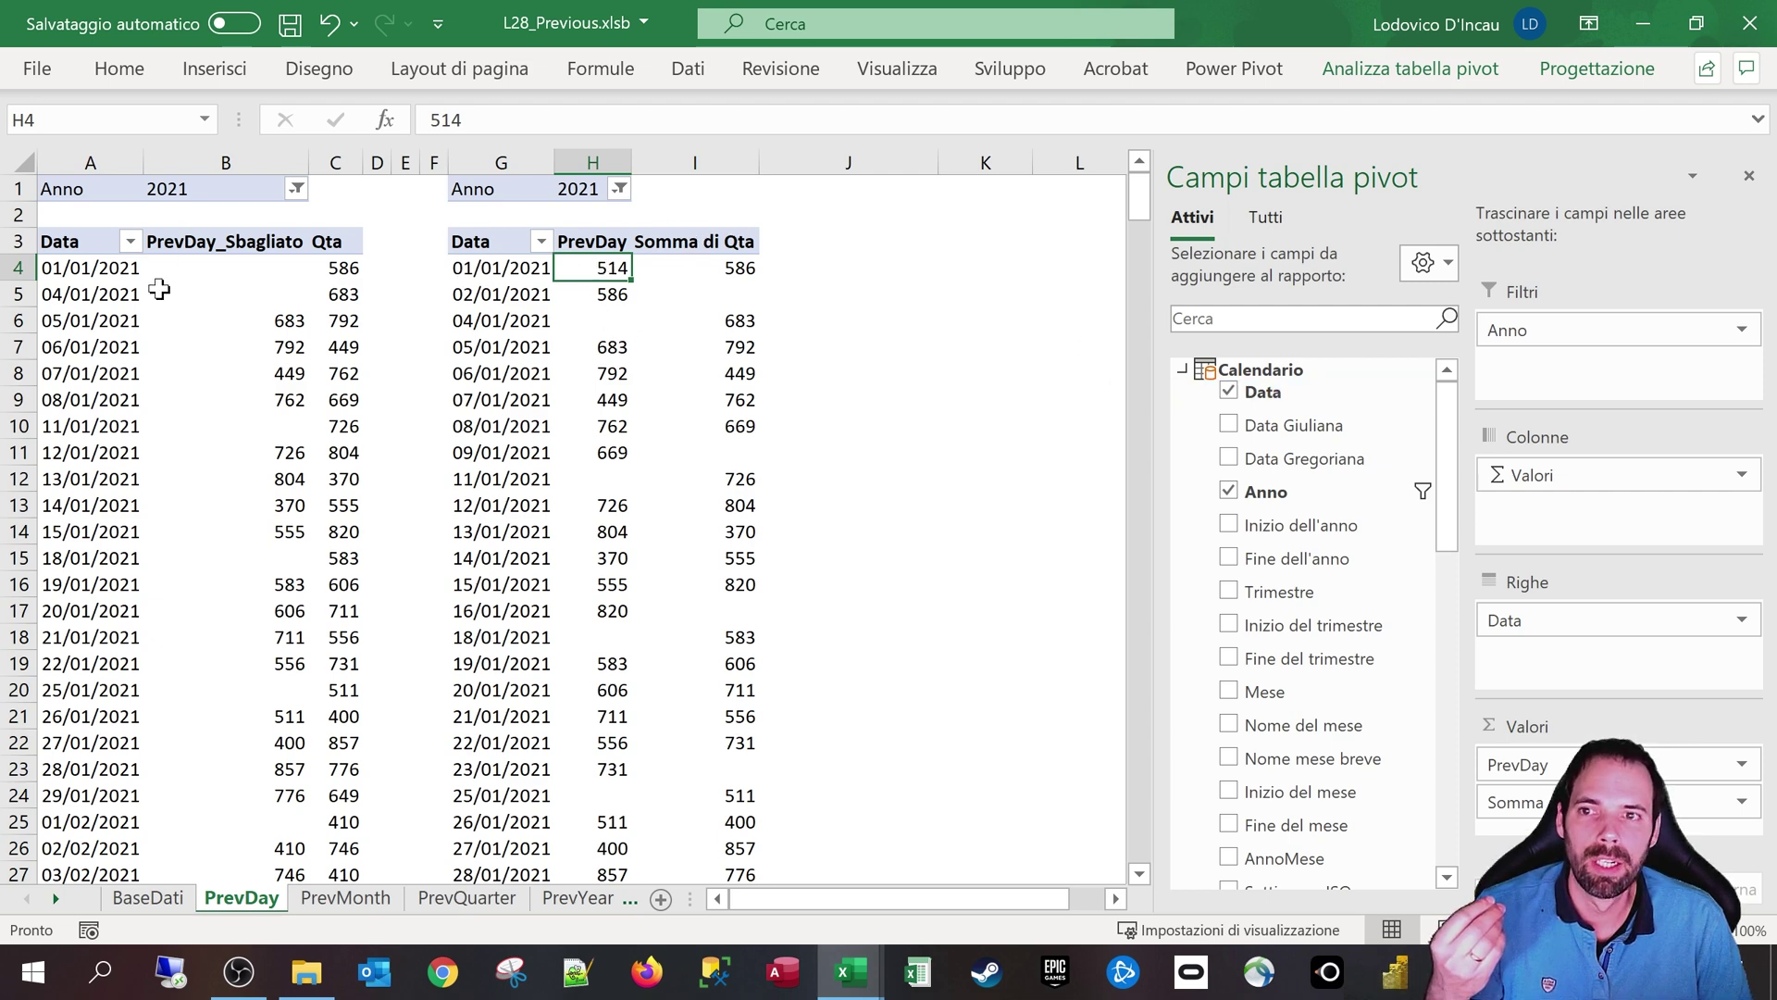
# Step: Compare the previous-day values for 01/01/2021 in both pivot tables and select the second pivot table's dates
pyautogui.click(245, 274)
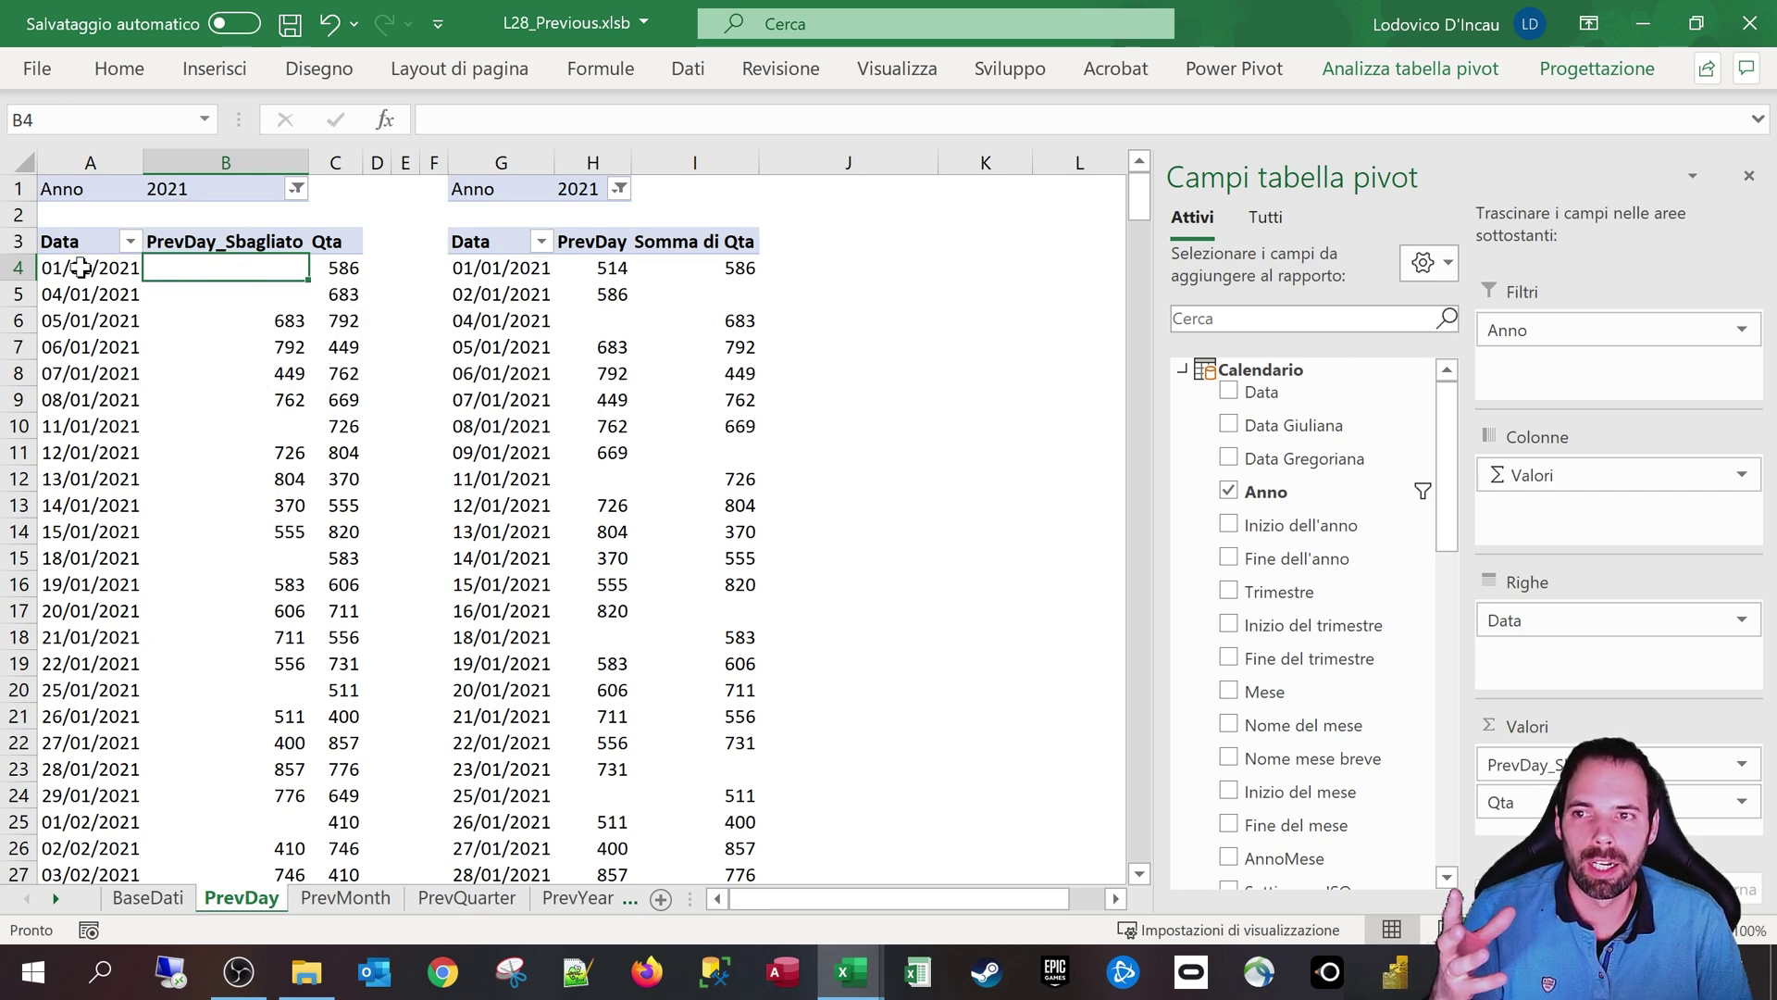
pyautogui.click(82, 267)
pyautogui.click(514, 273)
pyautogui.click(597, 270)
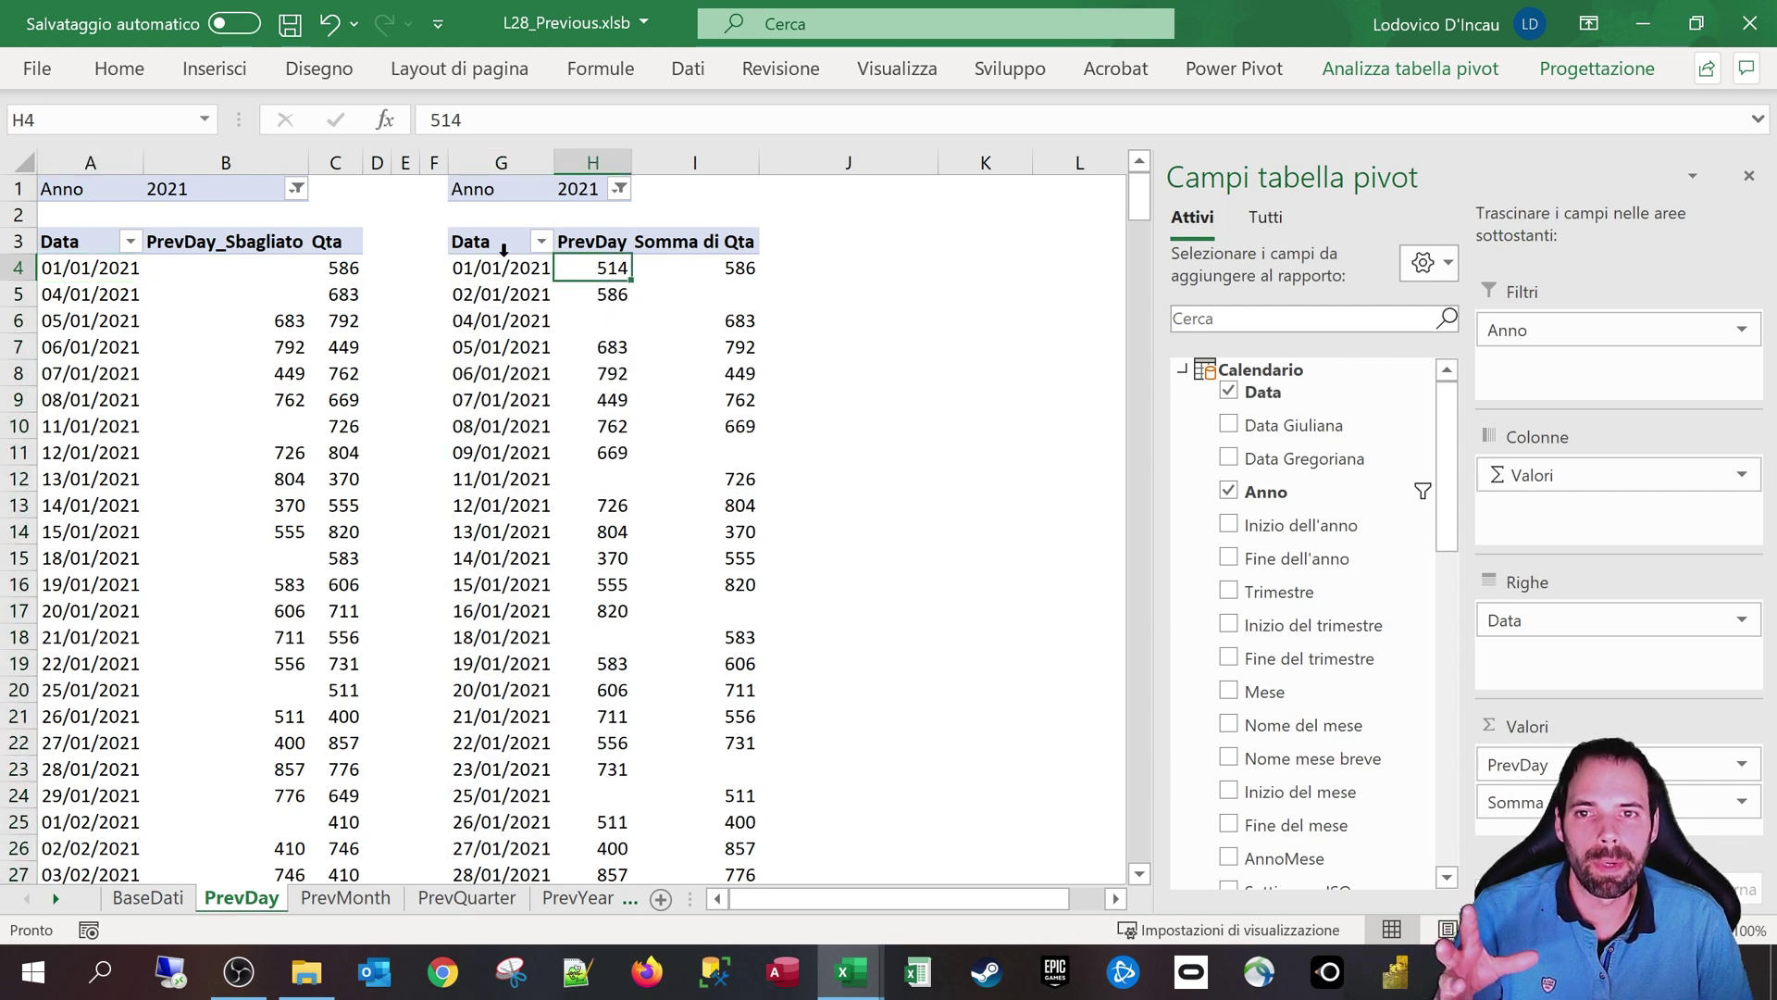
pyautogui.click(504, 250)
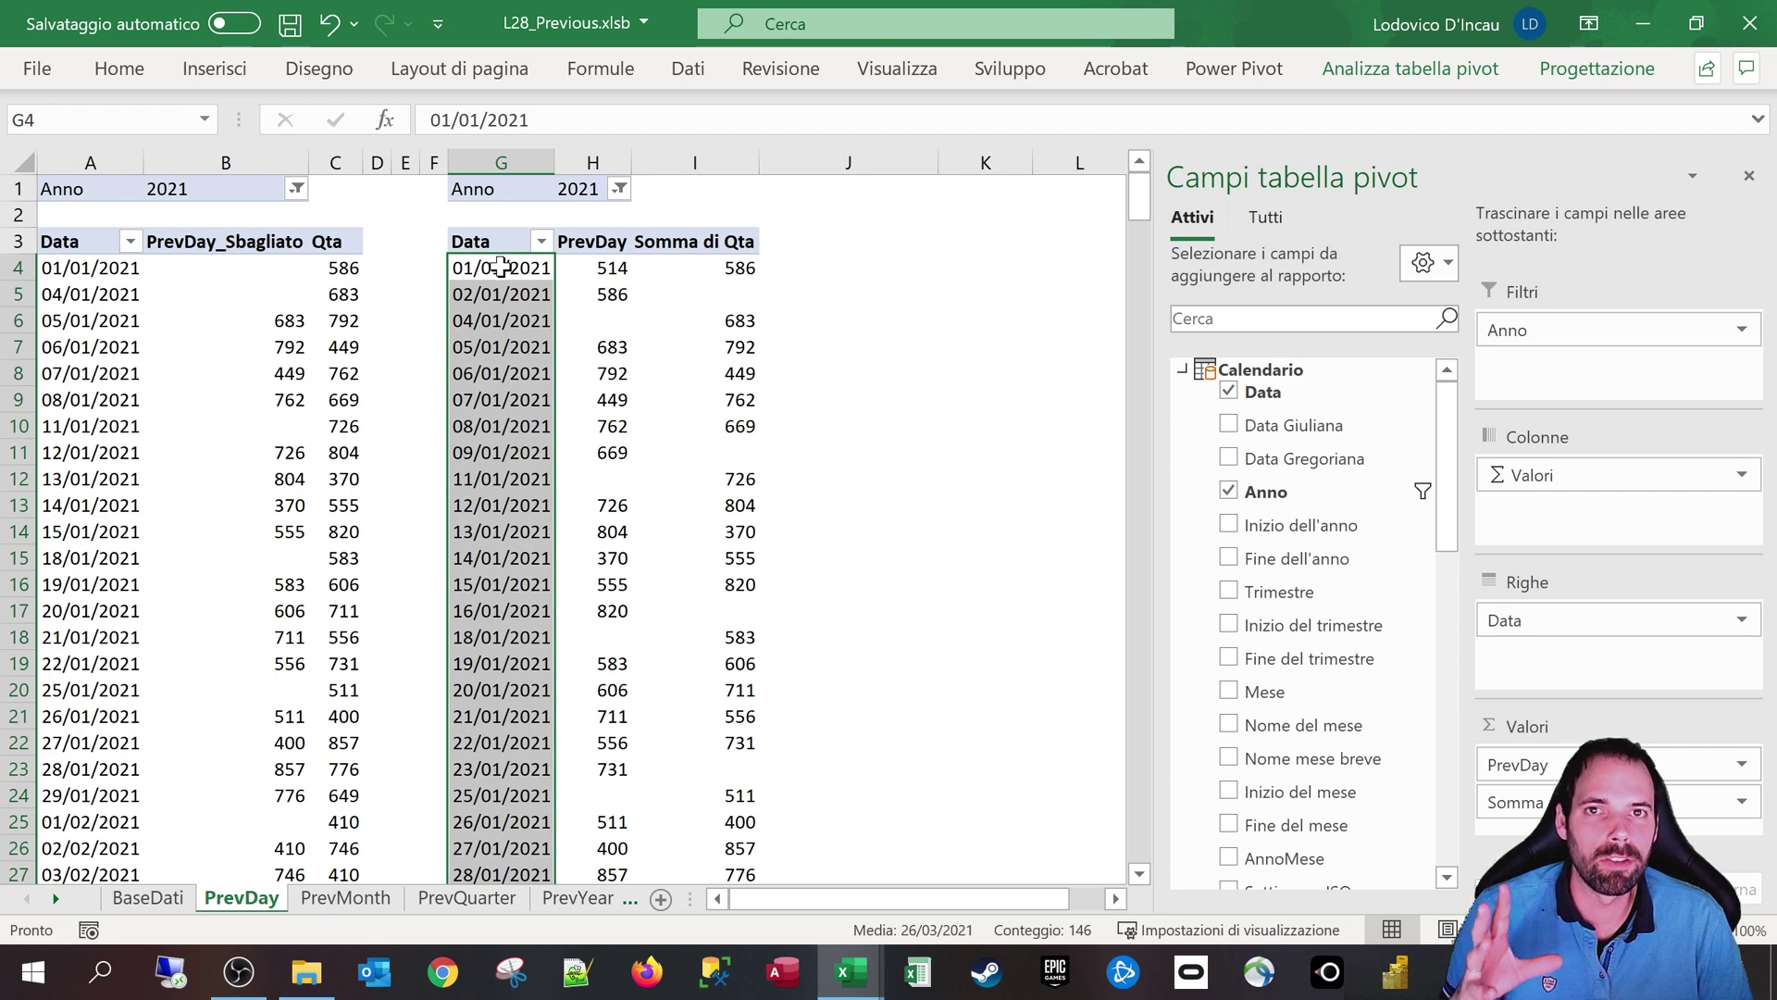
pyautogui.click(489, 272)
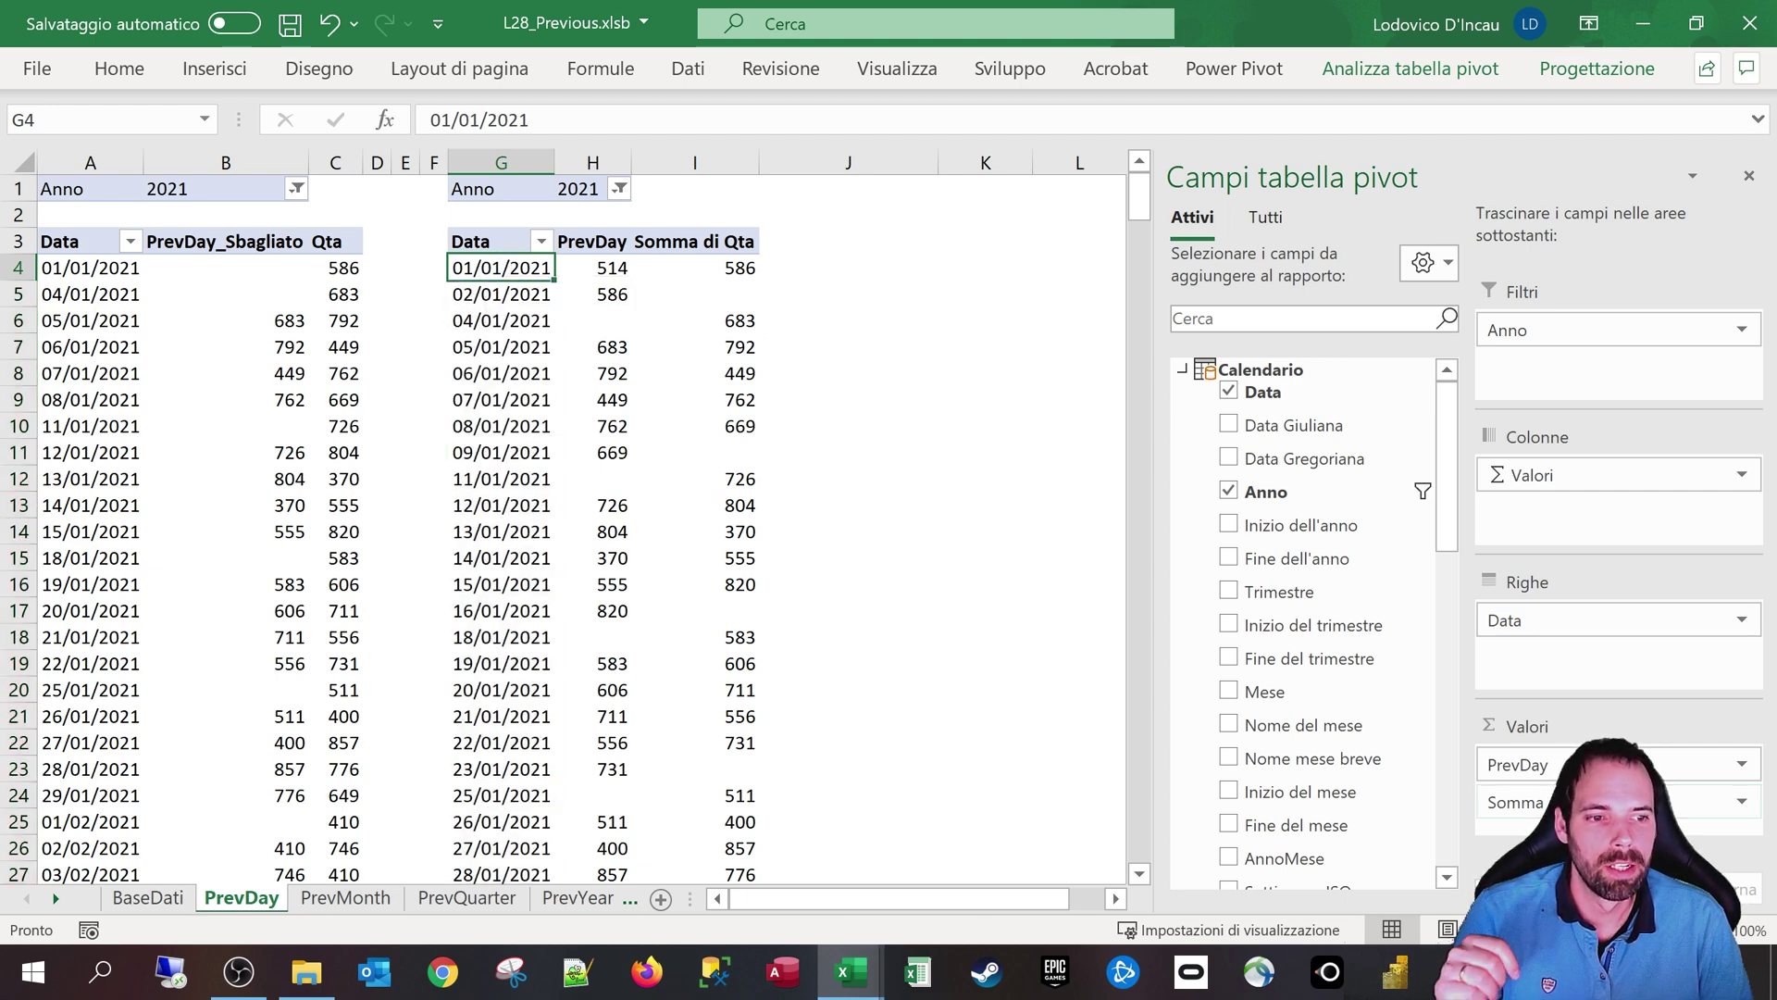
# Step: Try removing PrevDay from the second pivot table's values, undo the removal, and check its early January dates
pyautogui.moveTo(1505, 764)
pyautogui.mouseDown()
pyautogui.moveTo(1361, 648)
pyautogui.moveTo(1360, 685)
pyautogui.moveTo(1481, 788)
pyautogui.mouseUp()
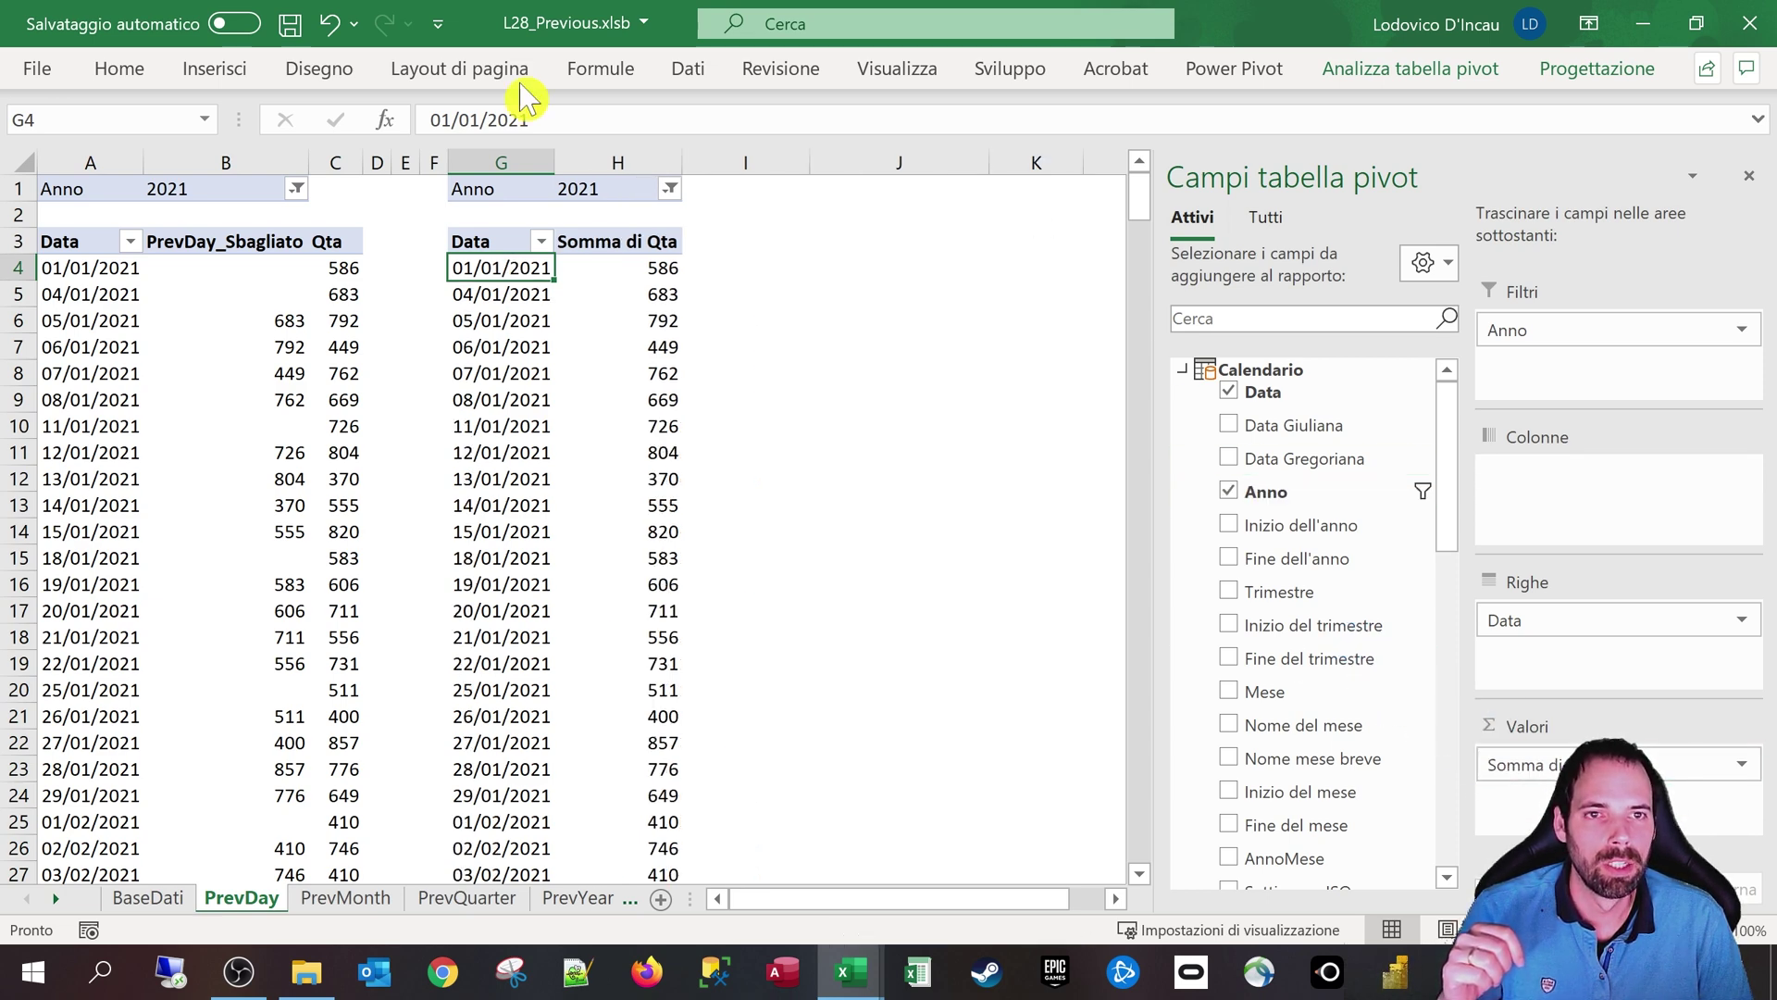
pyautogui.click(329, 23)
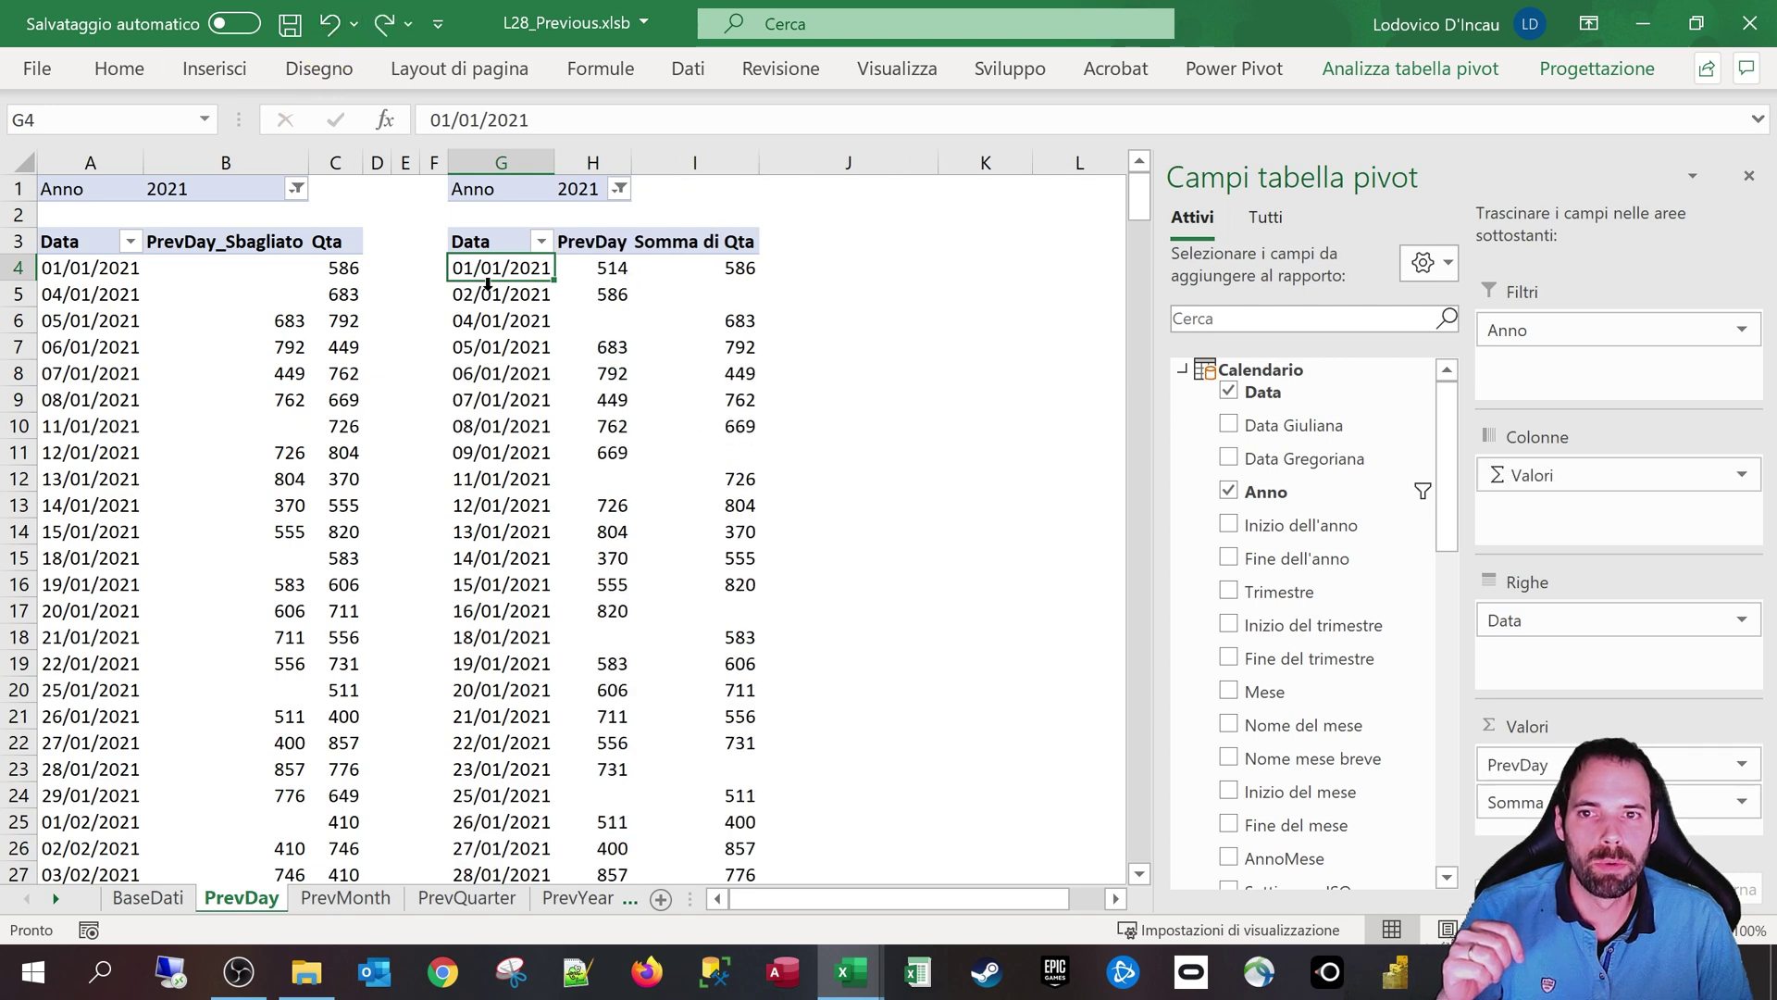
pyautogui.click(488, 282)
pyautogui.click(481, 324)
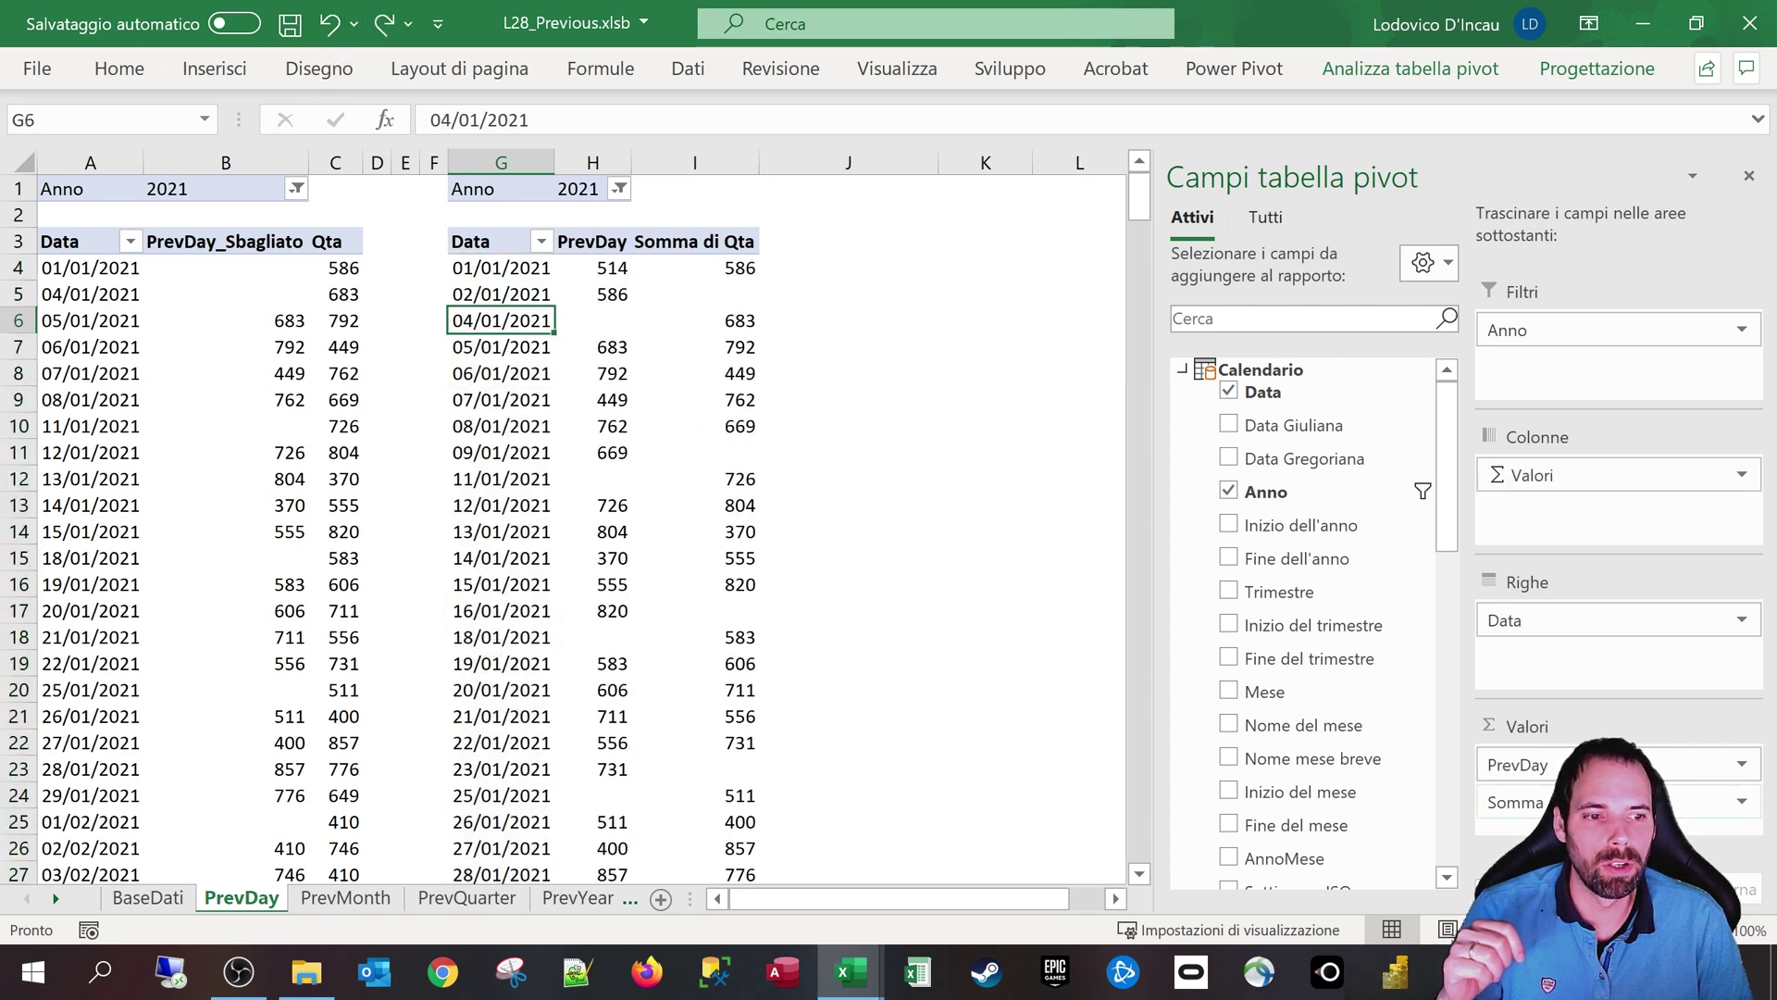
# Step: Remove Somma di Qta from the second pivot table's values and inspect the dates listed with PrevDay alone
pyautogui.moveTo(1461, 801); pyautogui.dragTo(1286, 662)
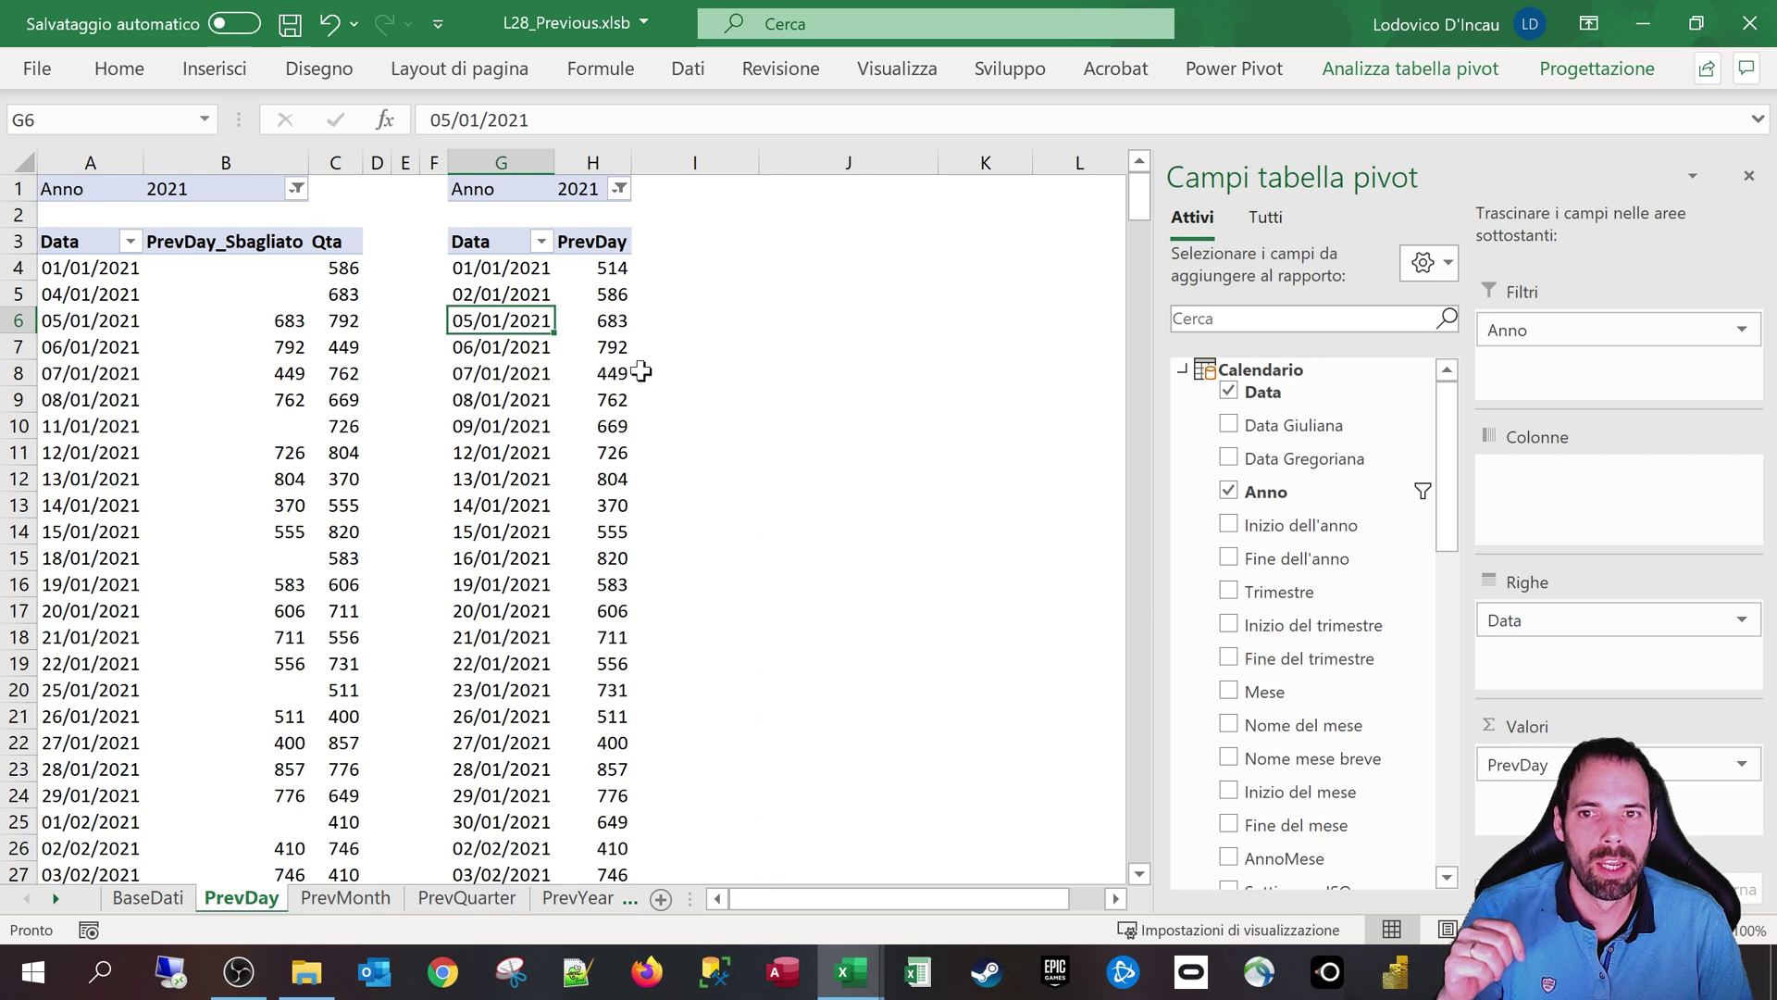
pyautogui.click(474, 295)
pyautogui.click(486, 322)
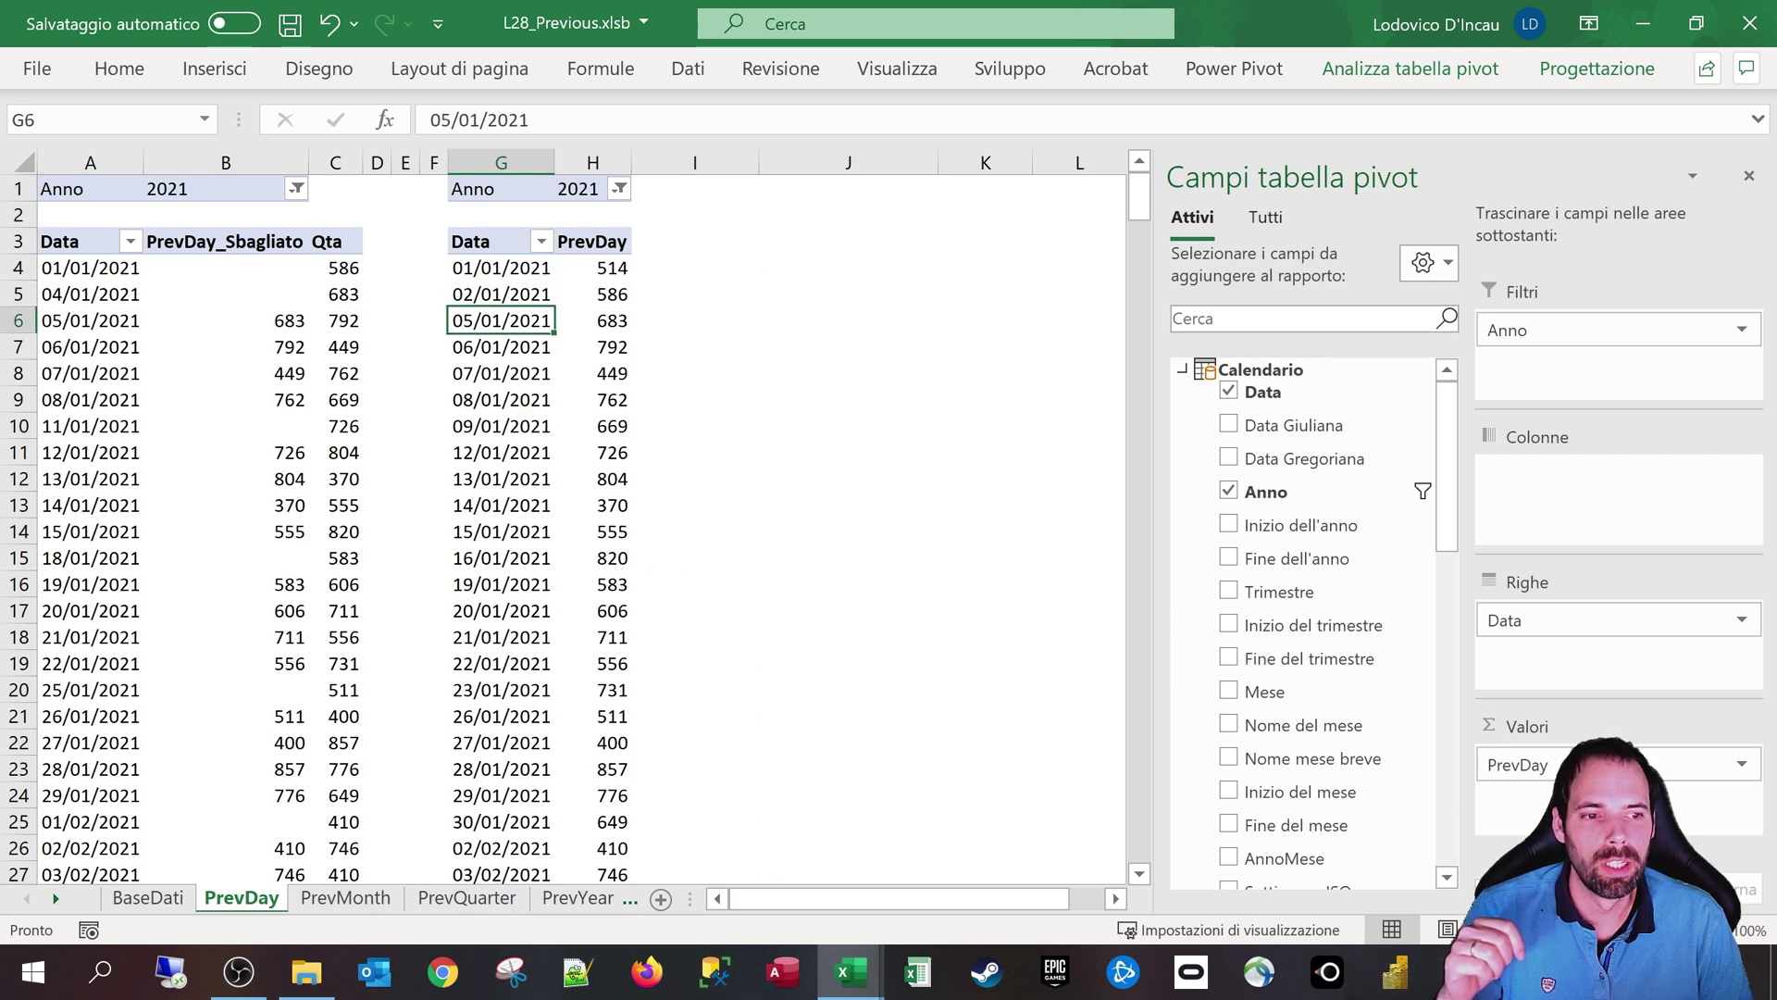
# Step: Remove PrevDay from the second pivot table's values and check that its early January dates are consecutive
pyautogui.moveTo(1555, 764); pyautogui.dragTo(1333, 625)
pyautogui.click(496, 274)
pyautogui.click(496, 295)
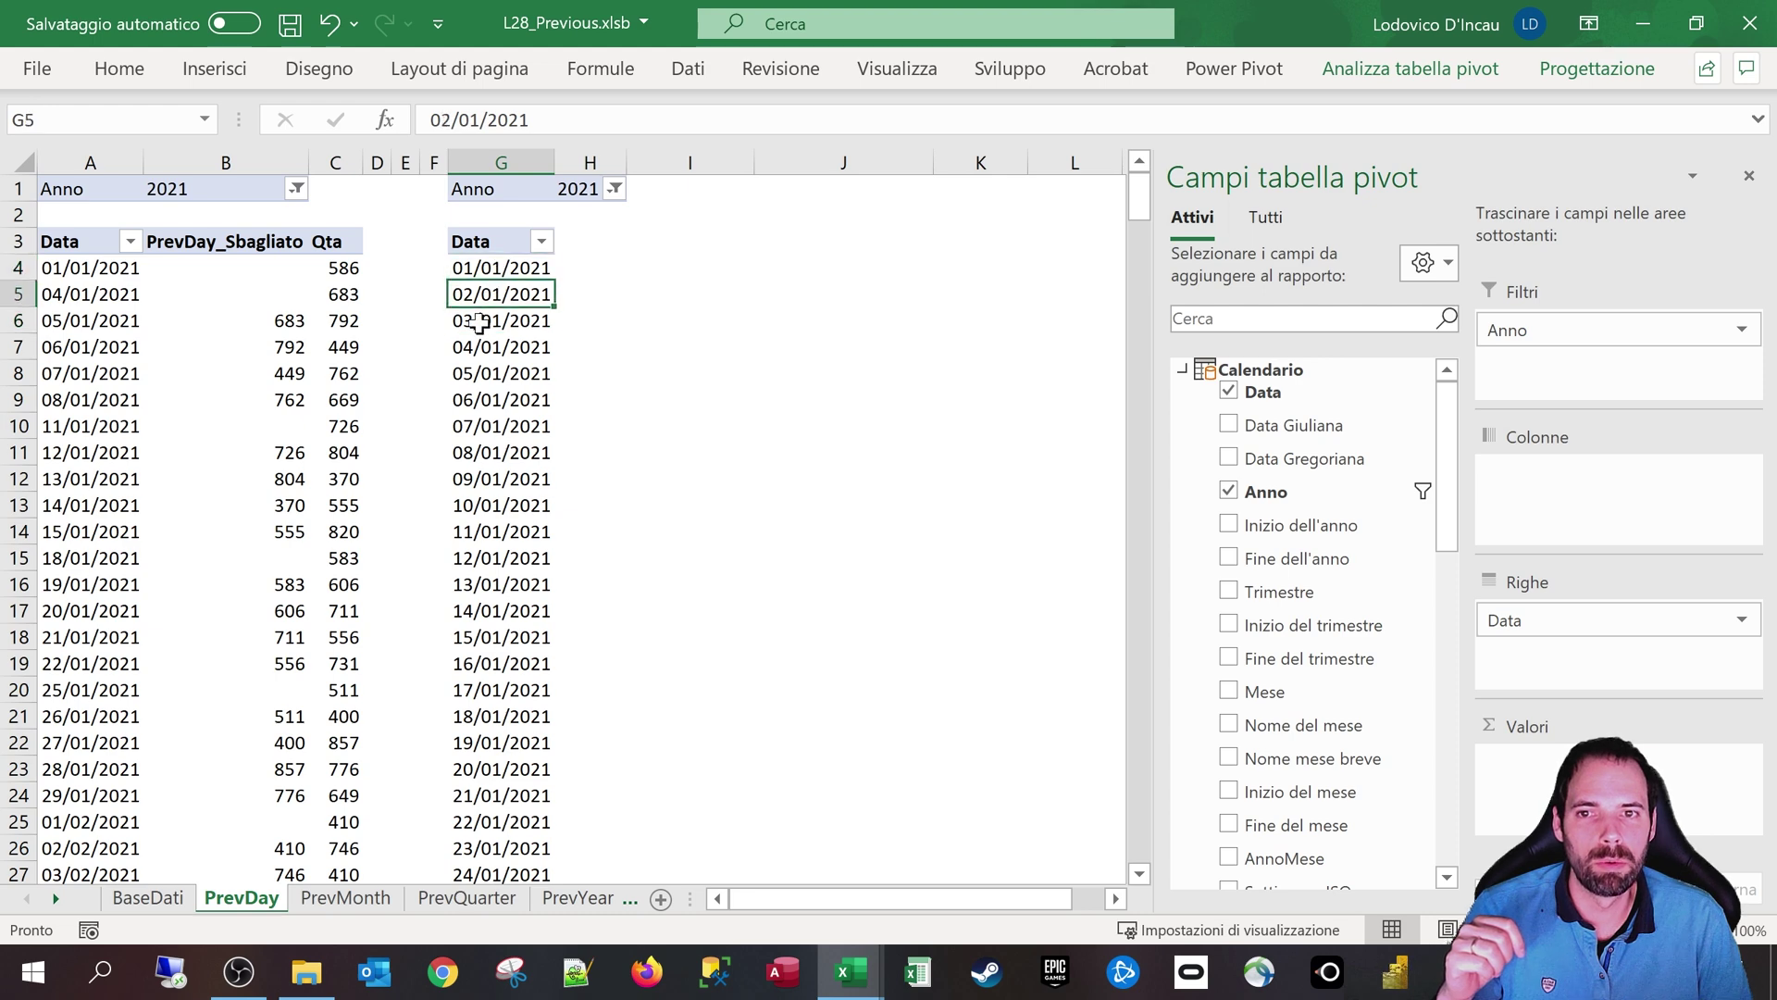
pyautogui.click(481, 321)
pyautogui.moveTo(481, 373)
pyautogui.mouseDown()
pyautogui.moveTo(481, 870)
pyautogui.moveTo(481, 373)
pyautogui.mouseUp()
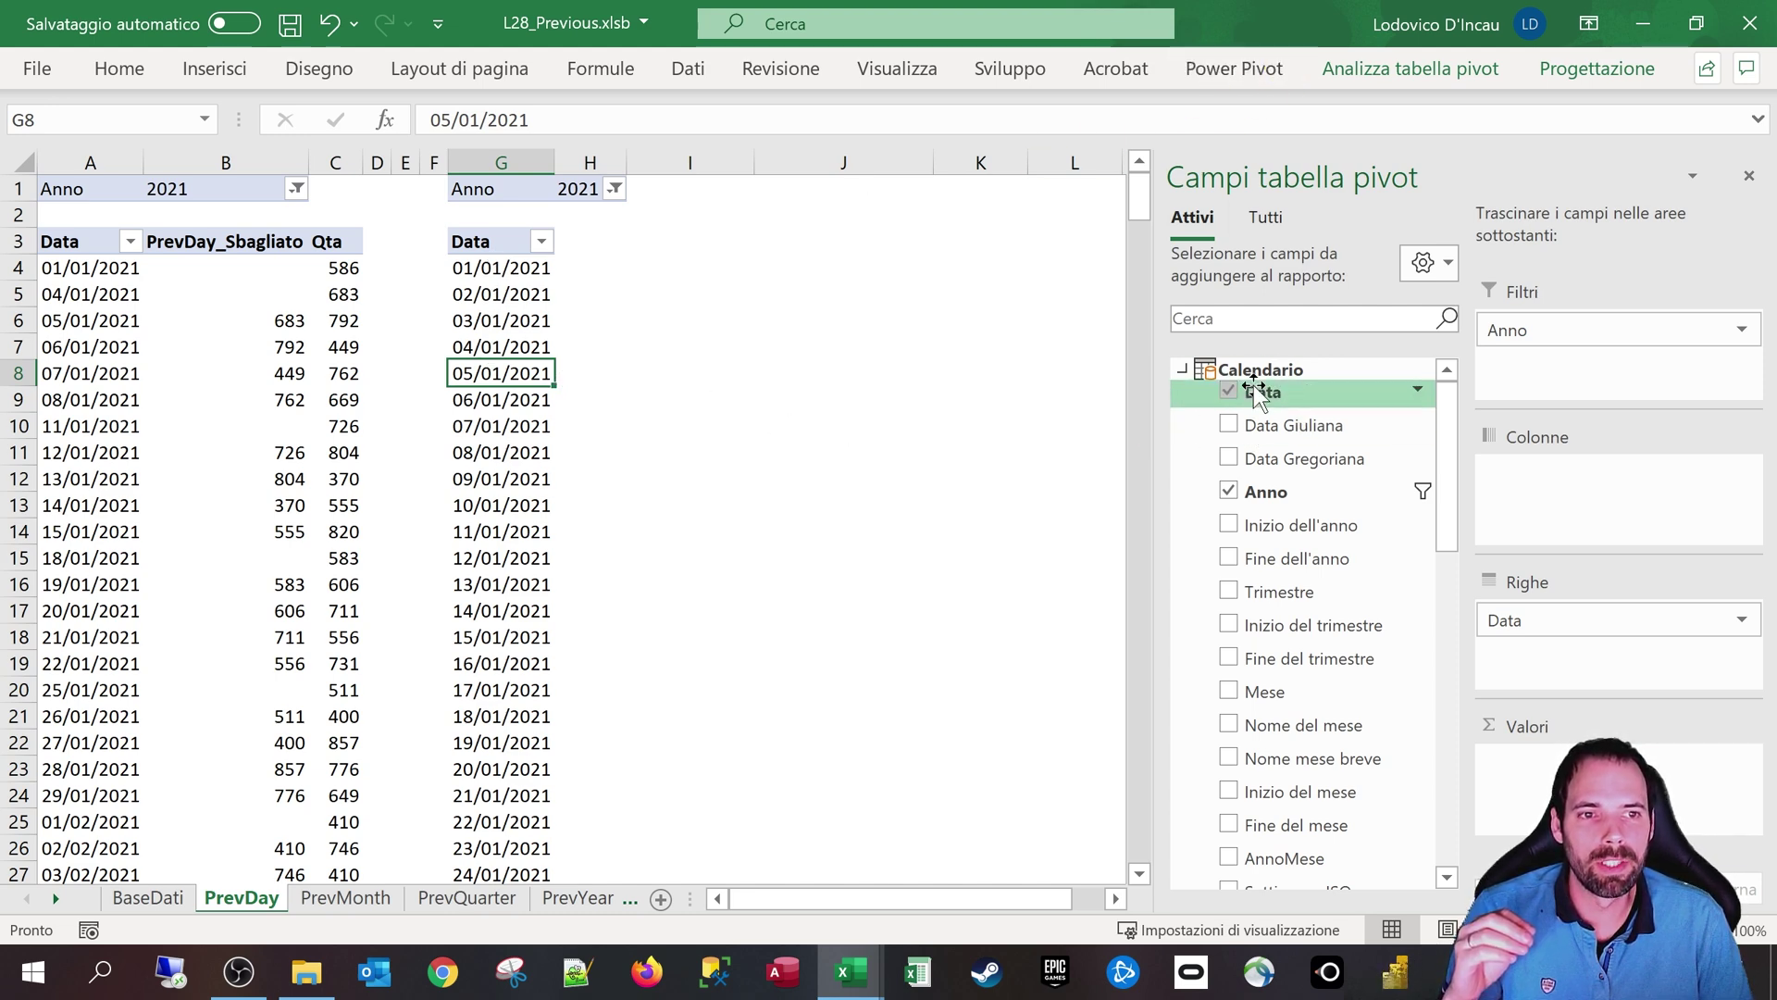
# Step: Compare the Data fields of the Calendario and Venduto tables in the Power Pivot diagram, and return to the workbook
pyautogui.click(1243, 71)
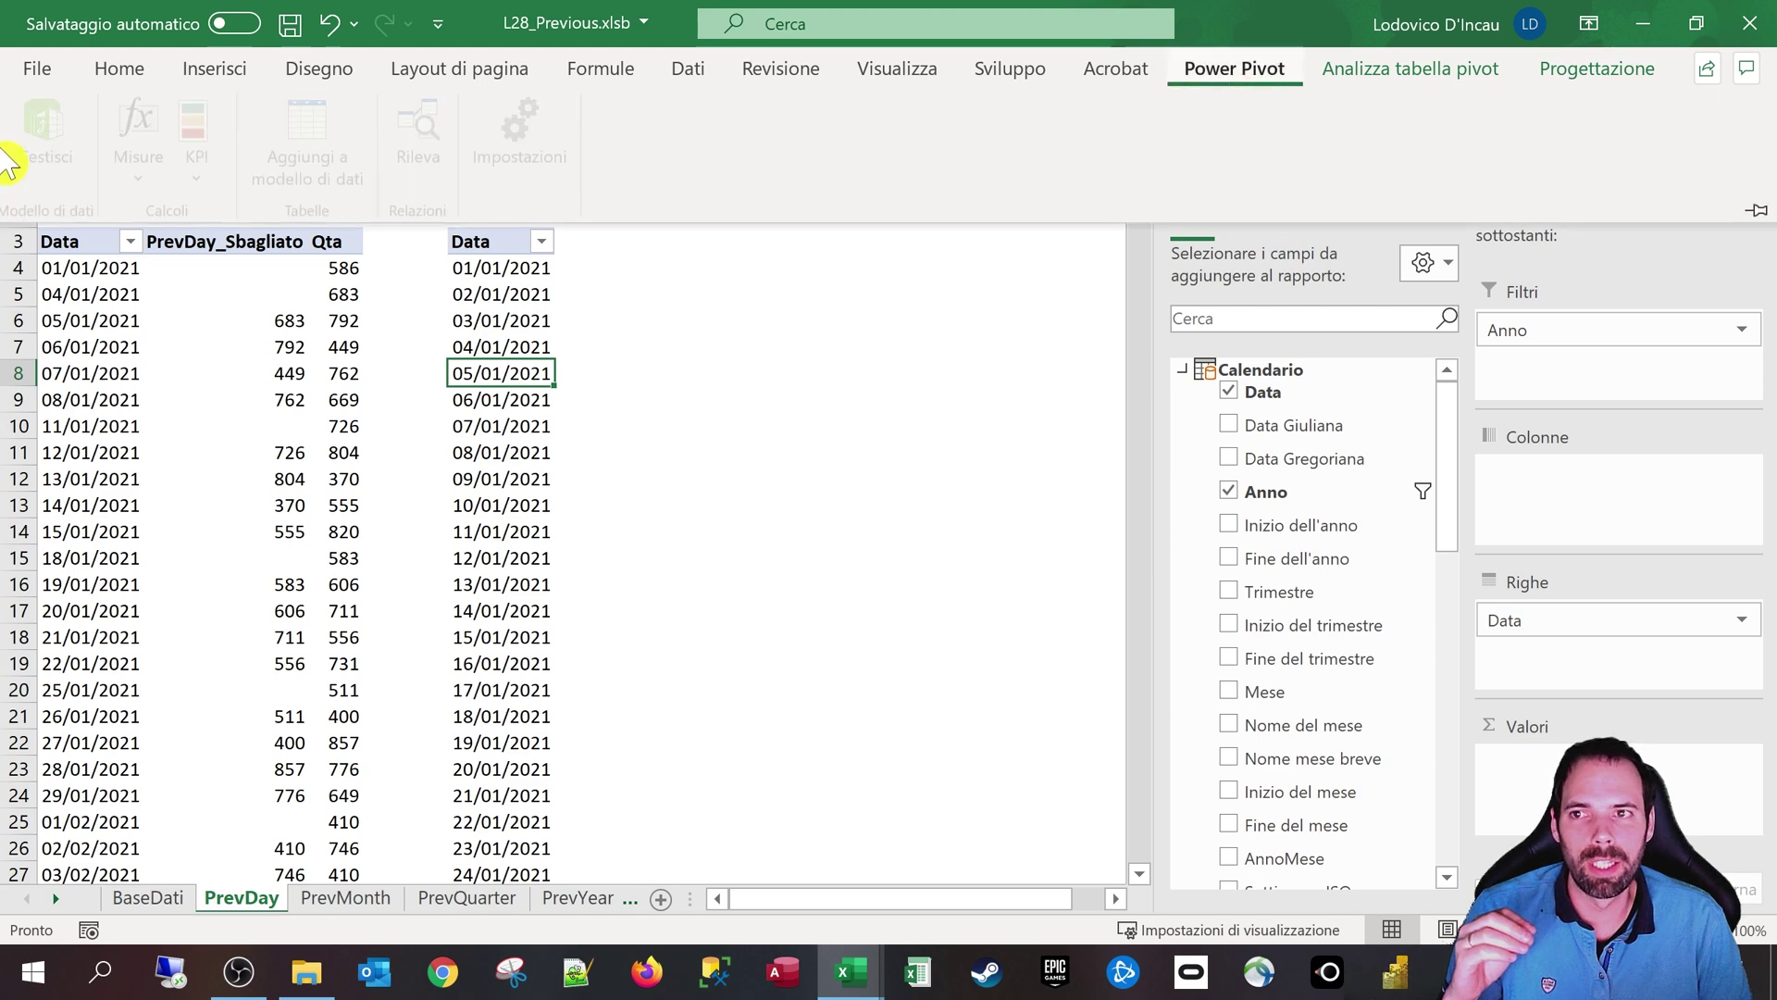
pyautogui.click(51, 139)
pyautogui.moveTo(770, 288); pyautogui.dragTo(716, 291)
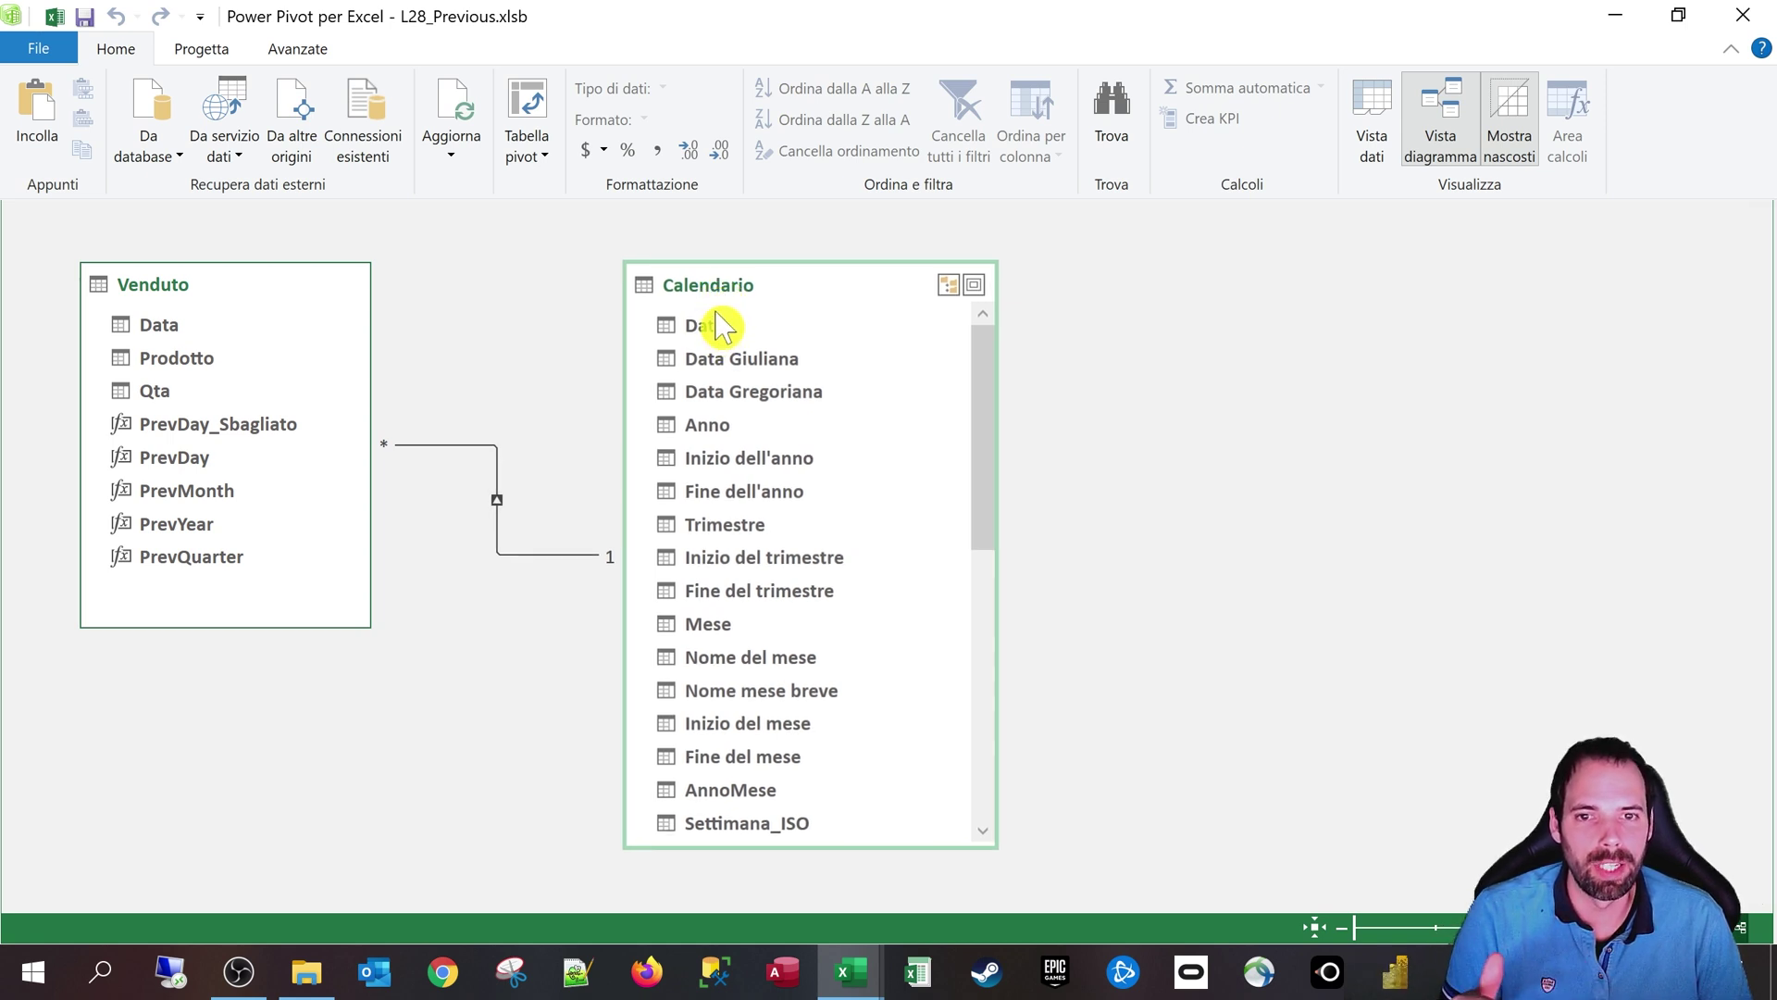
pyautogui.click(707, 326)
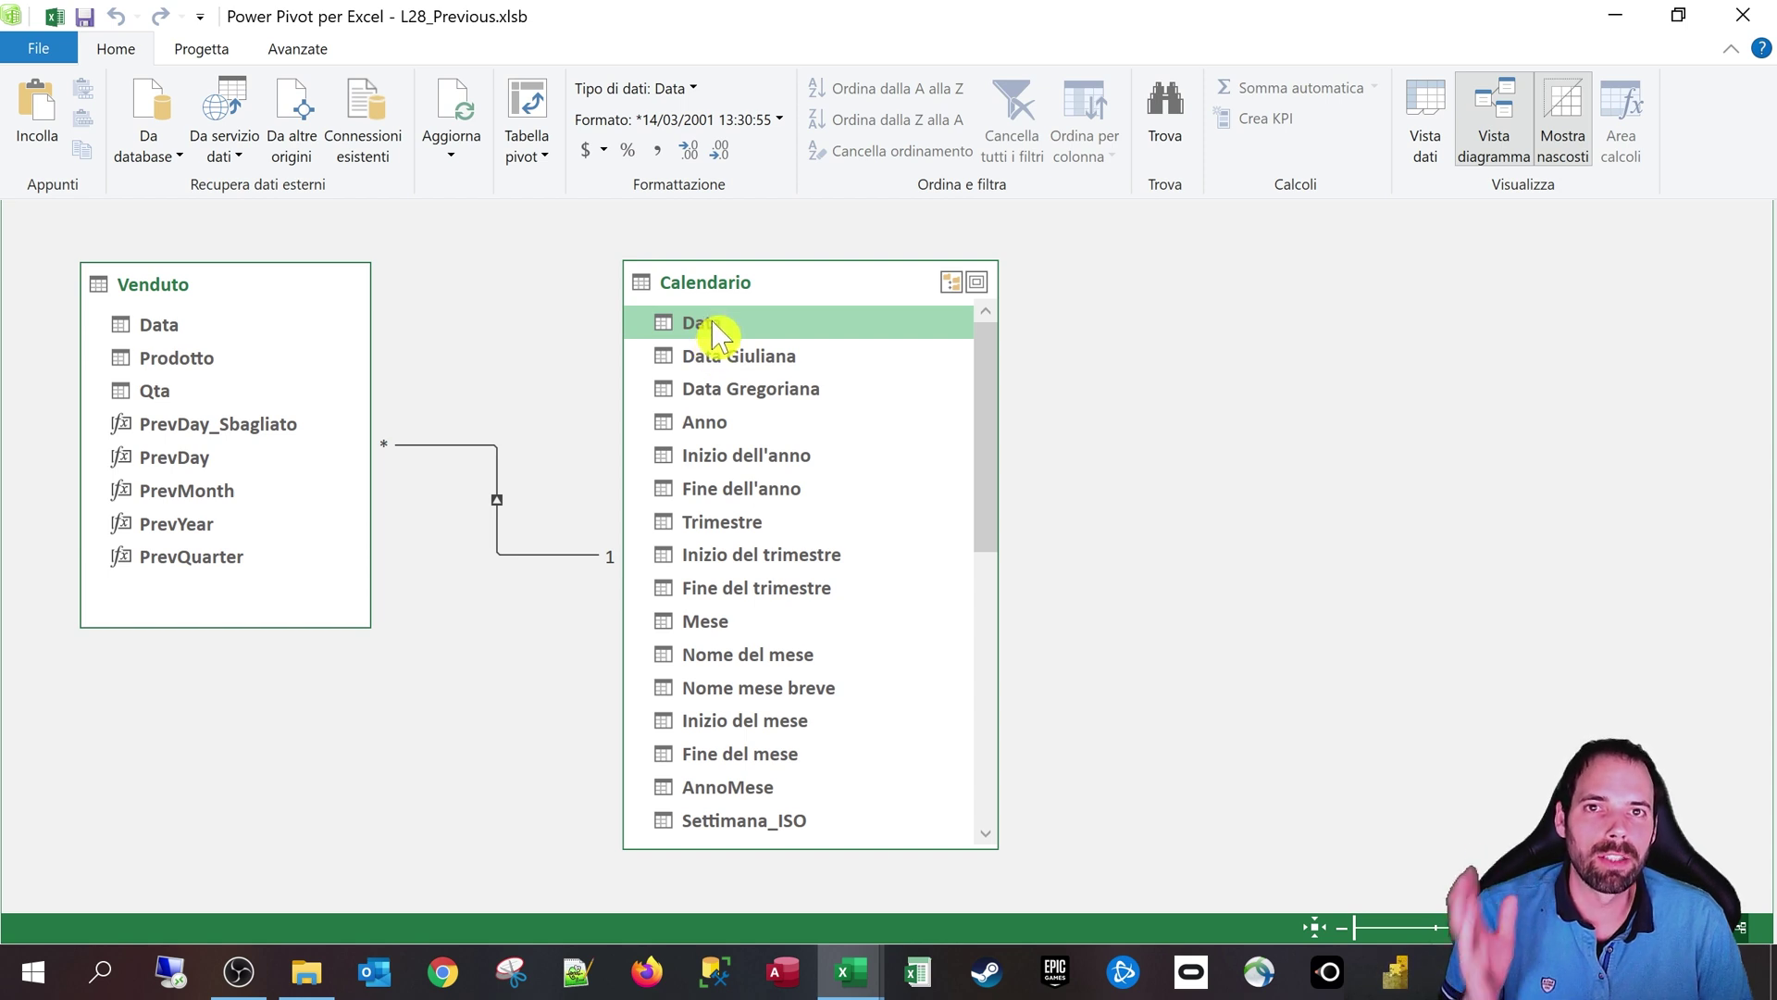
pyautogui.click(170, 329)
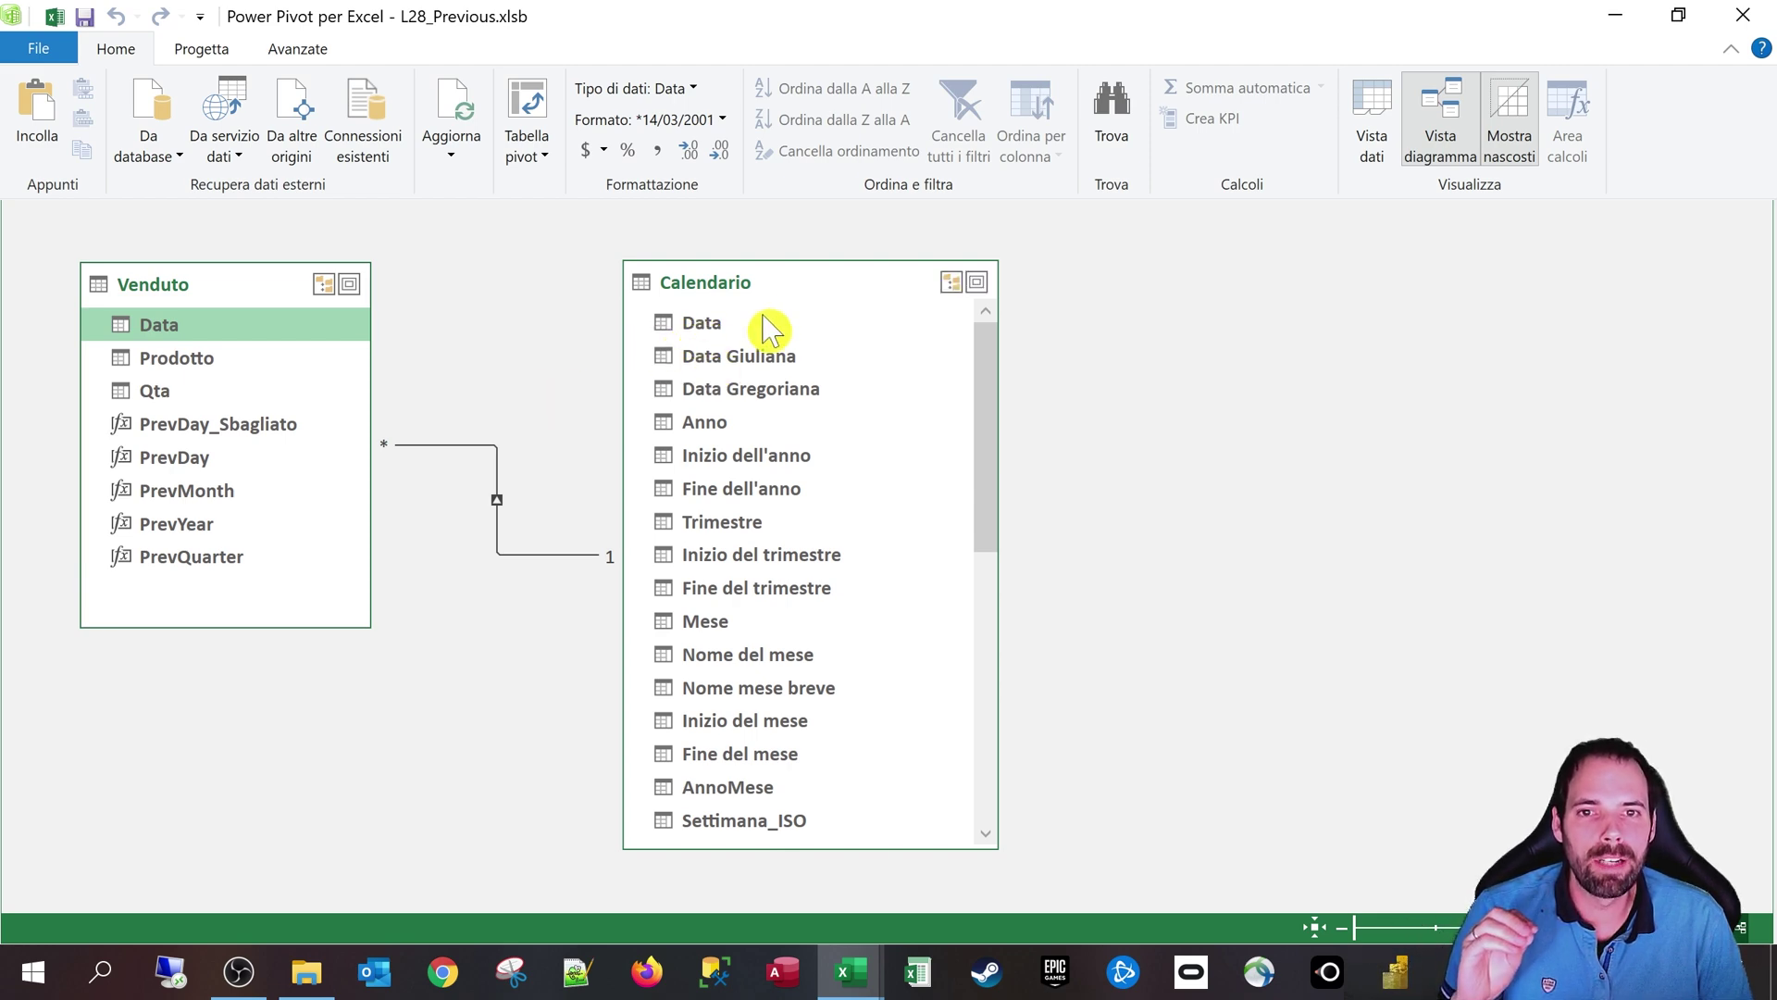
pyautogui.moveTo(772, 278)
pyautogui.mouseDown()
pyautogui.moveTo(820, 298)
pyautogui.moveTo(797, 286)
pyautogui.mouseUp()
pyautogui.click(1616, 16)
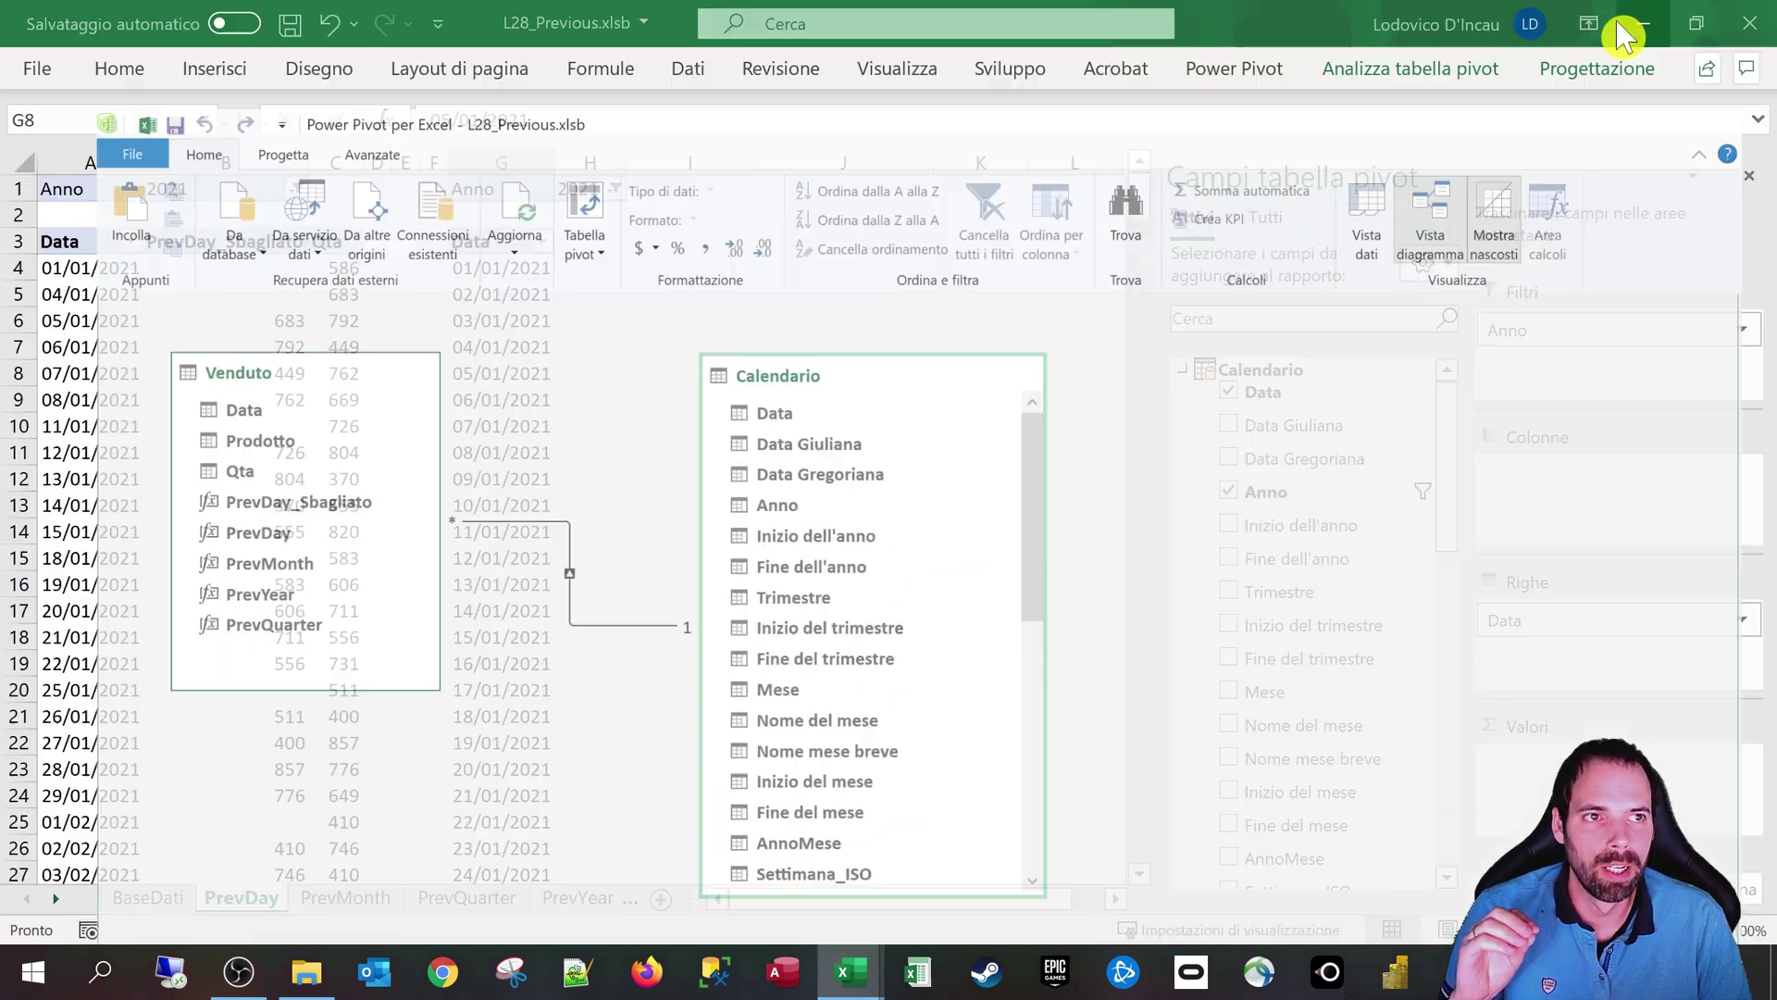
# Step: Add PrevDay back to the second pivot table's values and check its first January 2021 dates and amounts
pyautogui.click(1182, 369)
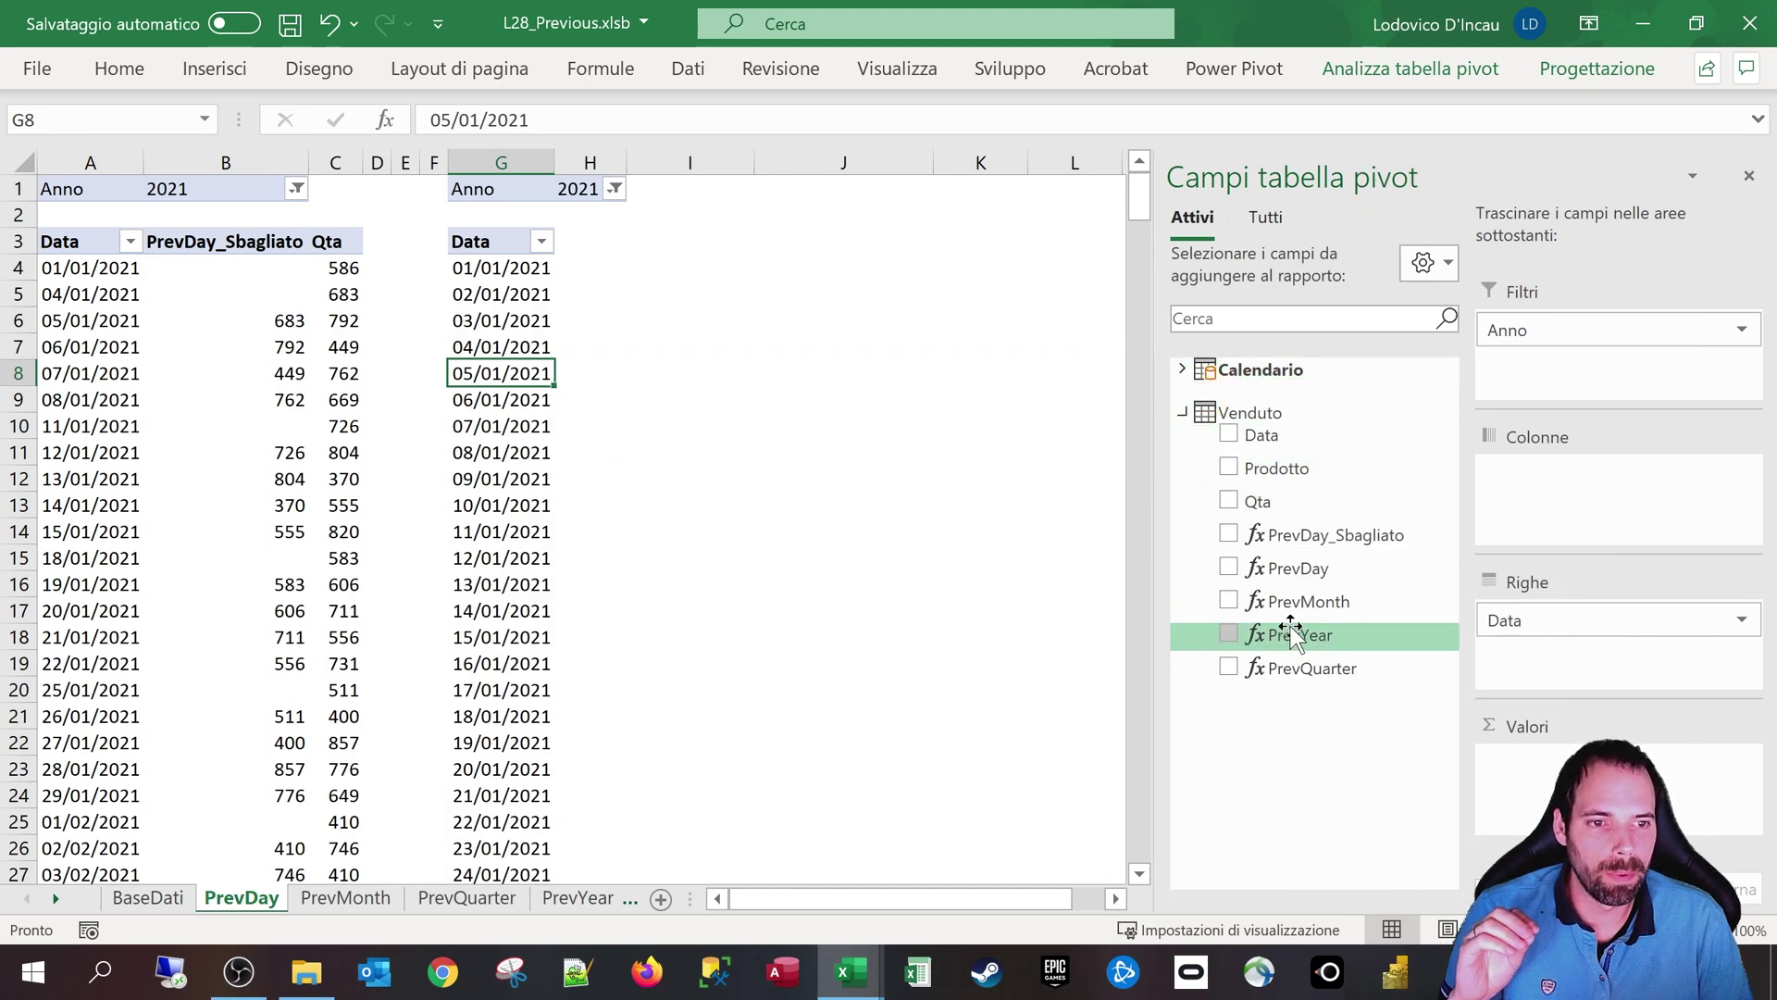
pyautogui.moveTo(1290, 568); pyautogui.dragTo(1504, 732)
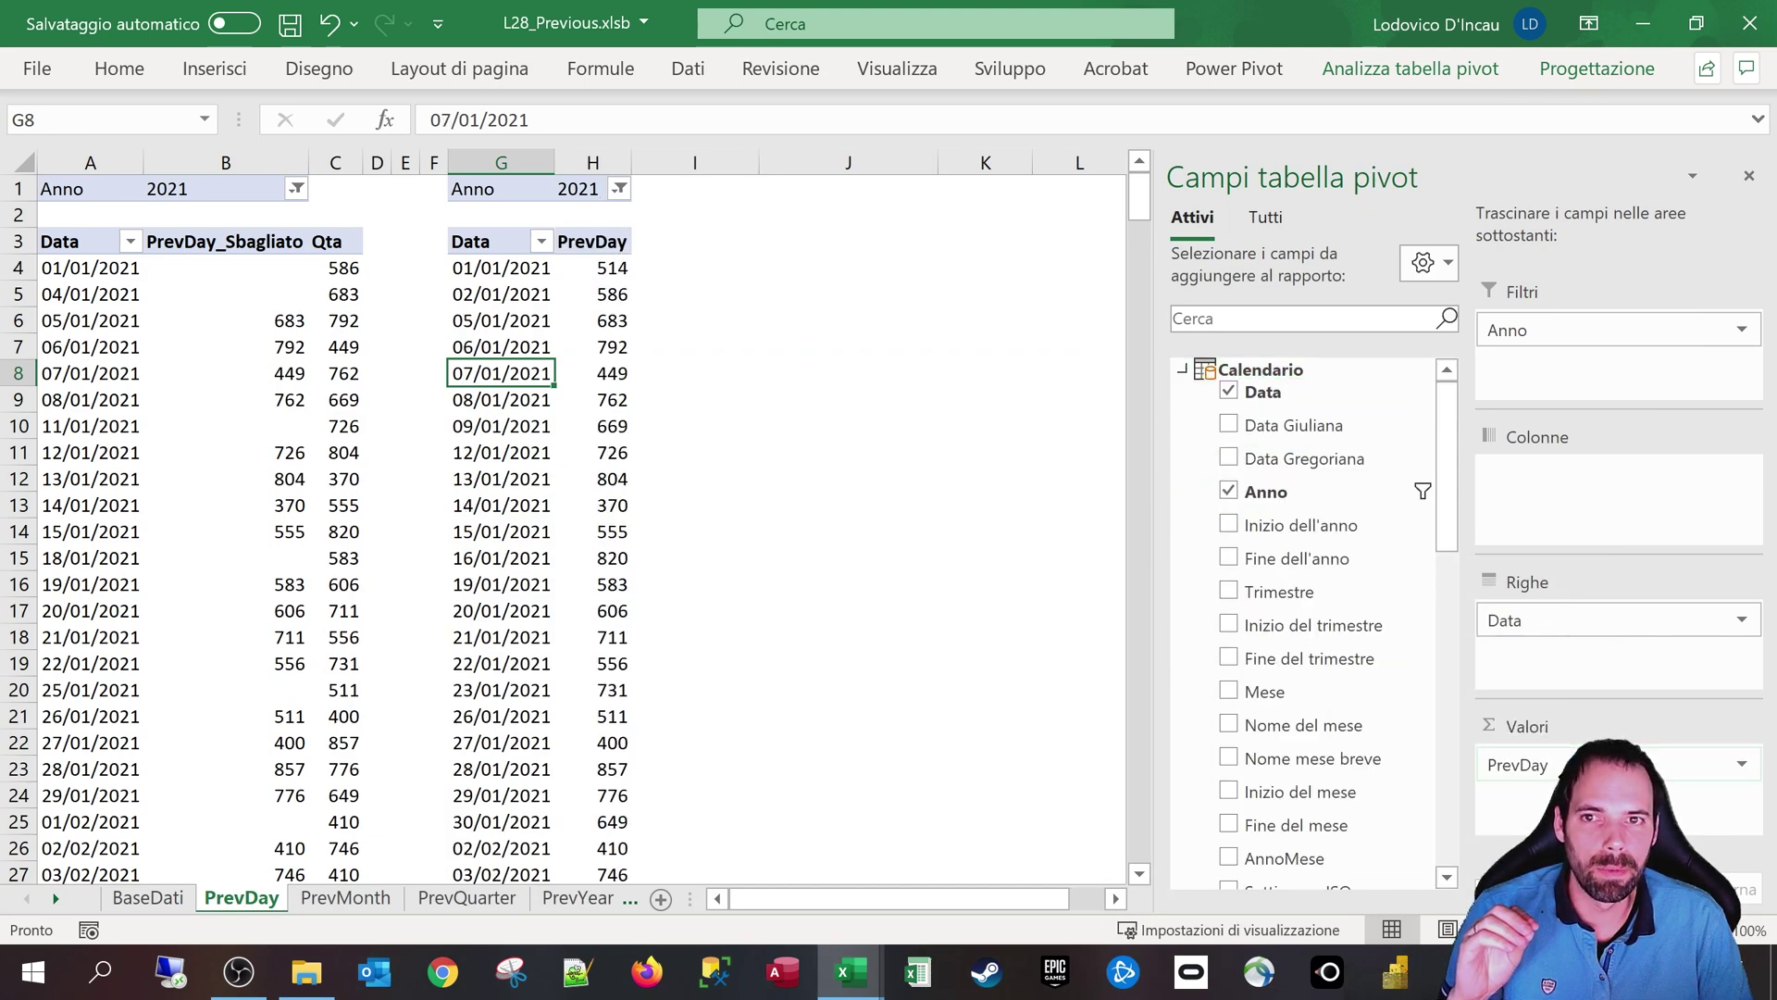
pyautogui.moveTo(479, 298); pyautogui.dragTo(496, 333)
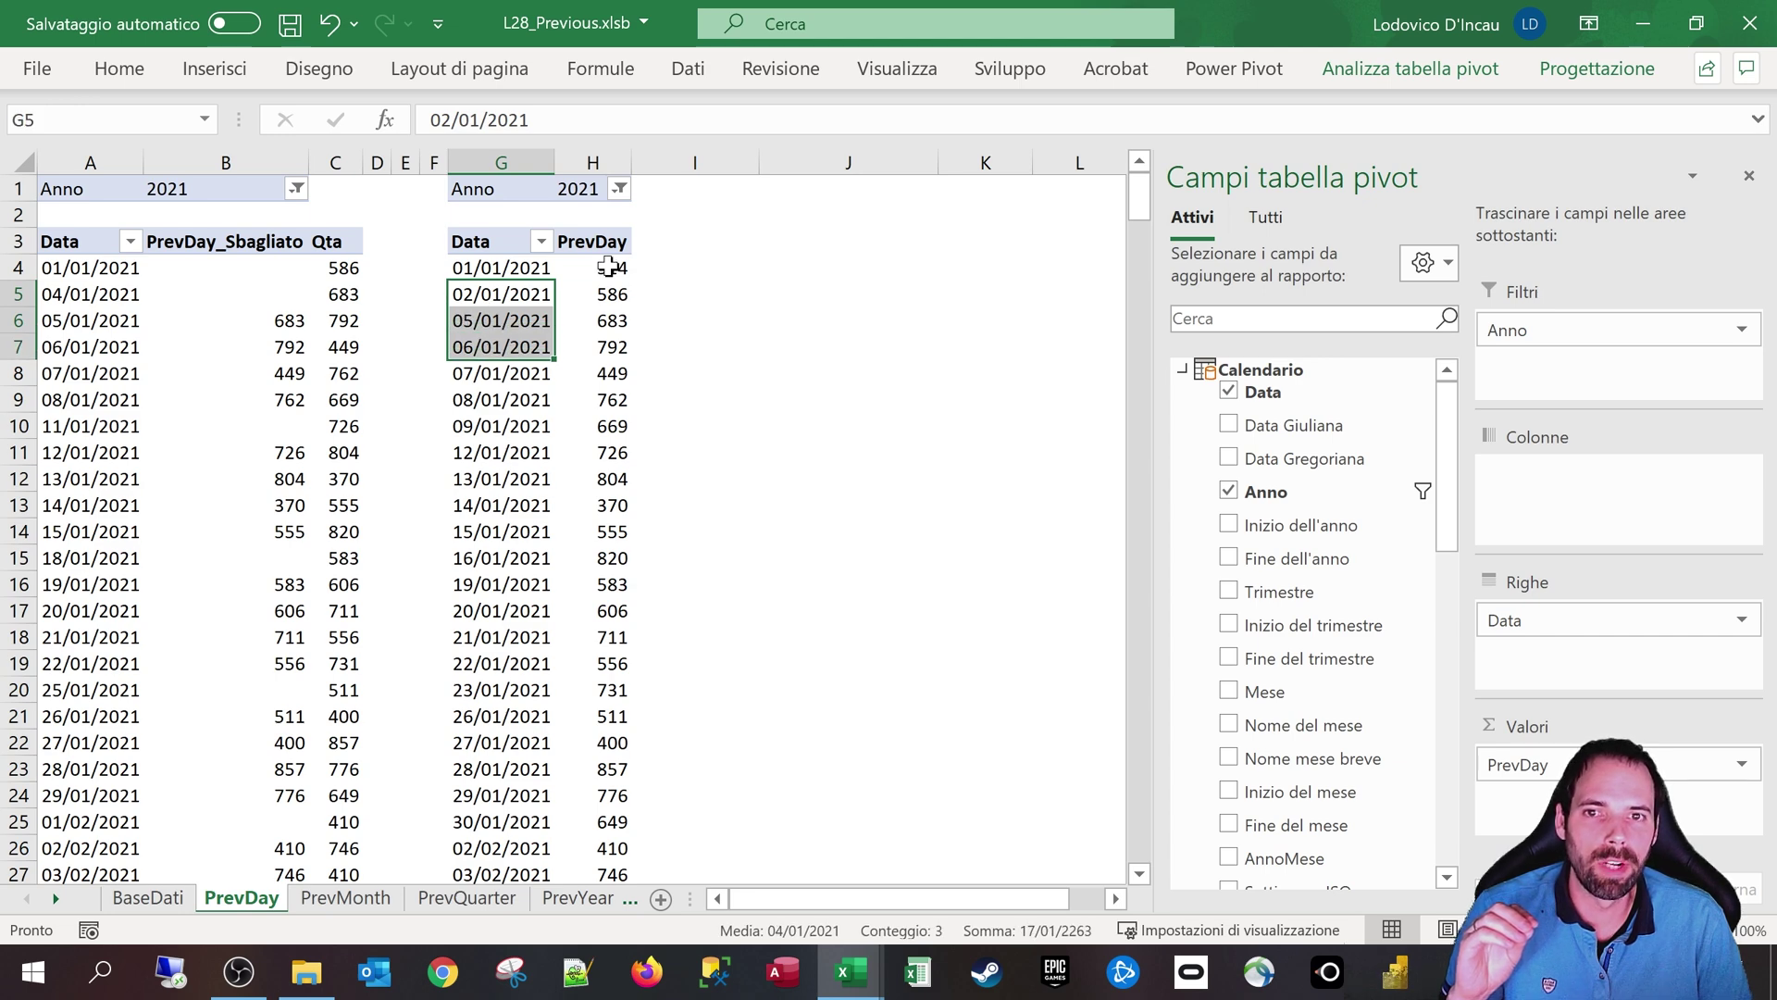
pyautogui.moveTo(608, 267); pyautogui.dragTo(610, 380)
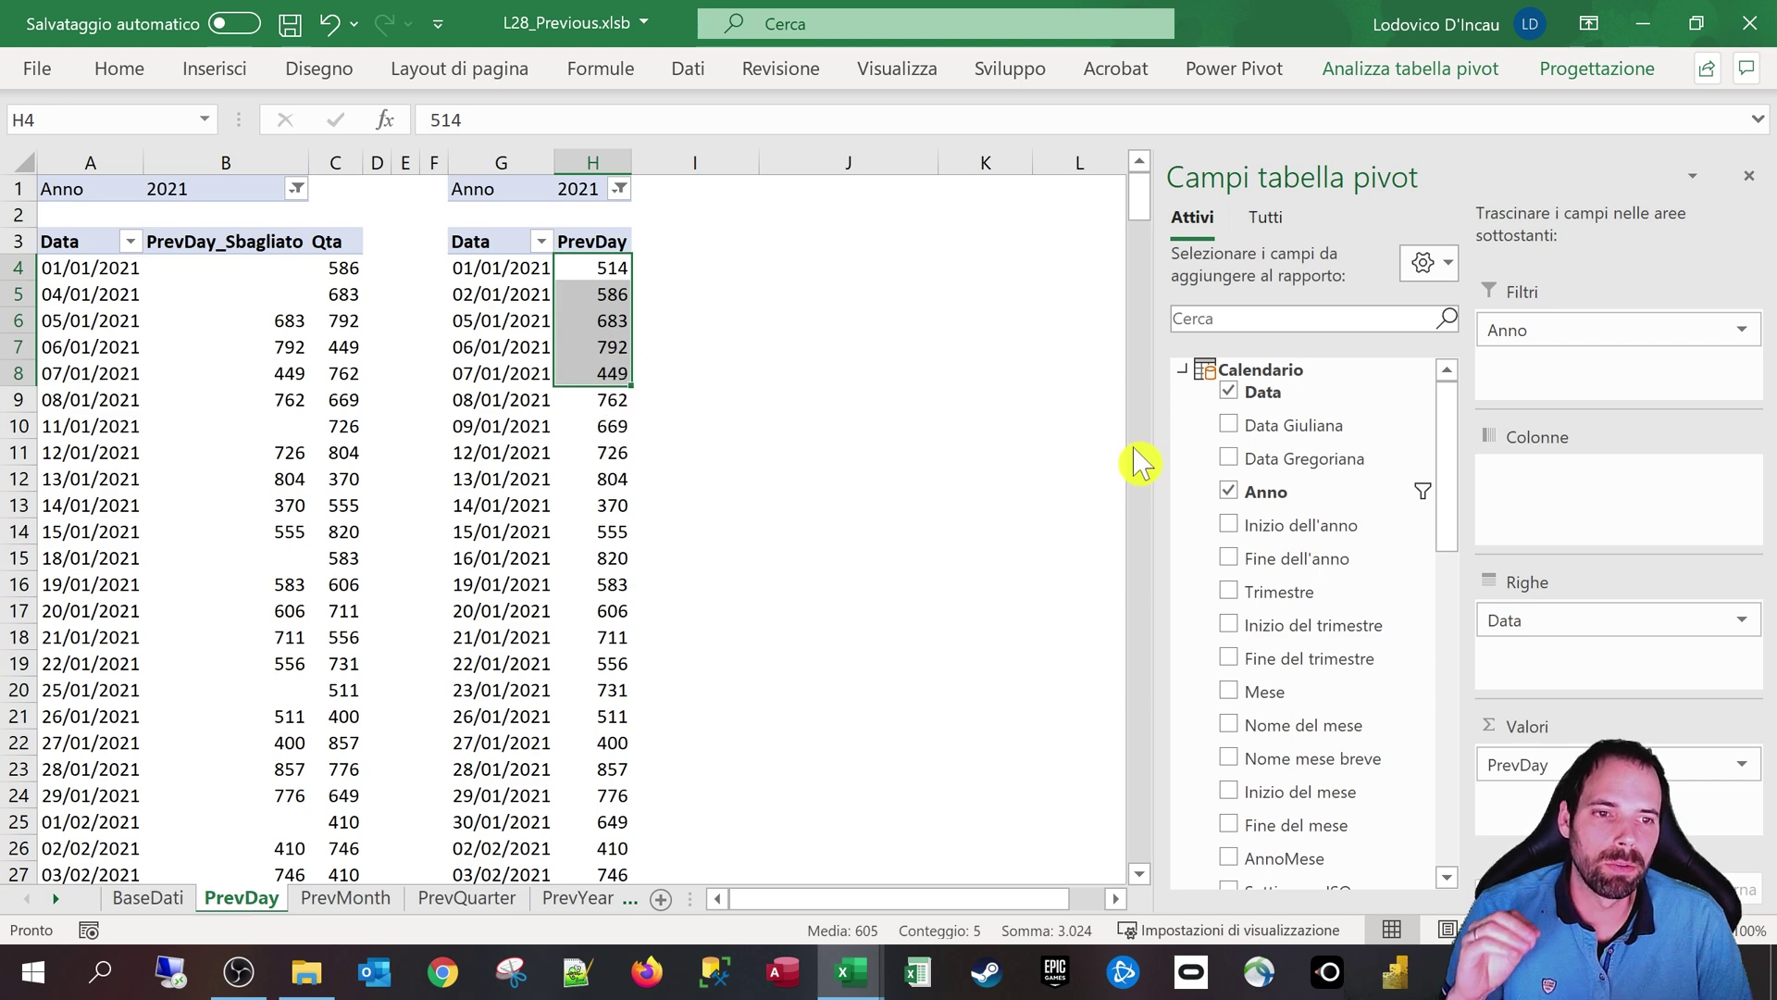
# Step: Add Qta as a sum to the second pivot table's values and check the 04/01/2021 row
pyautogui.click(1190, 369)
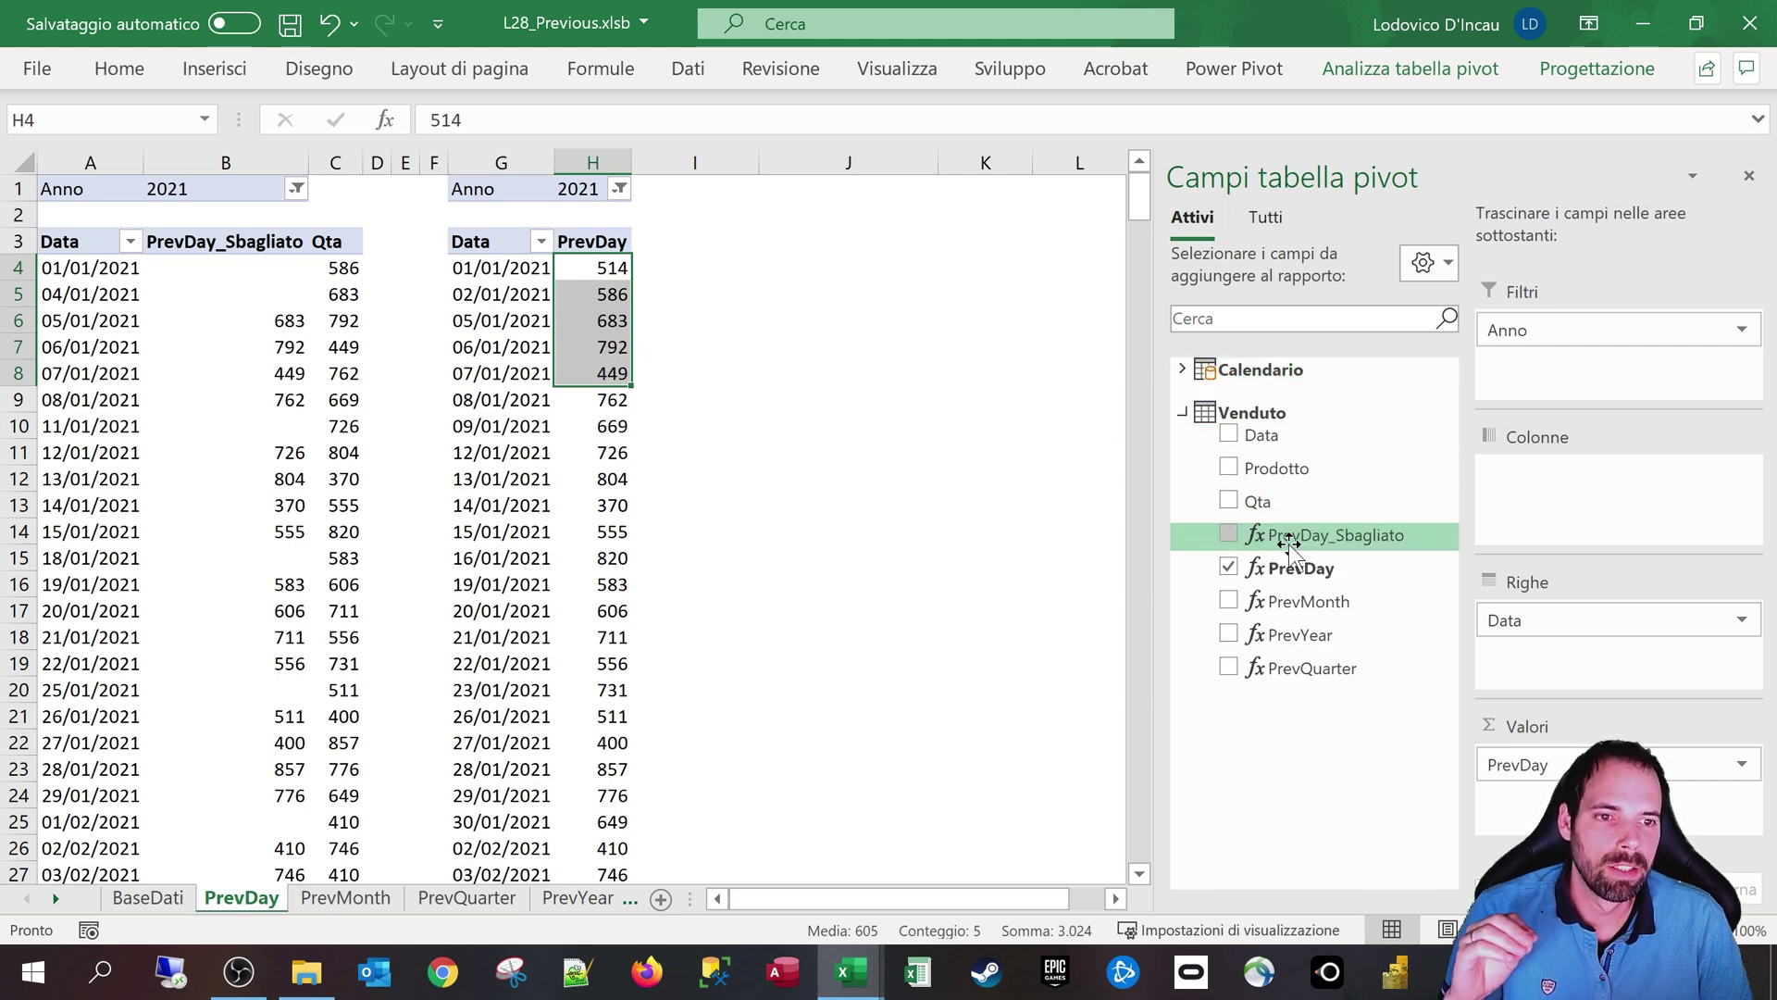
pyautogui.moveTo(1257, 501); pyautogui.dragTo(1532, 791)
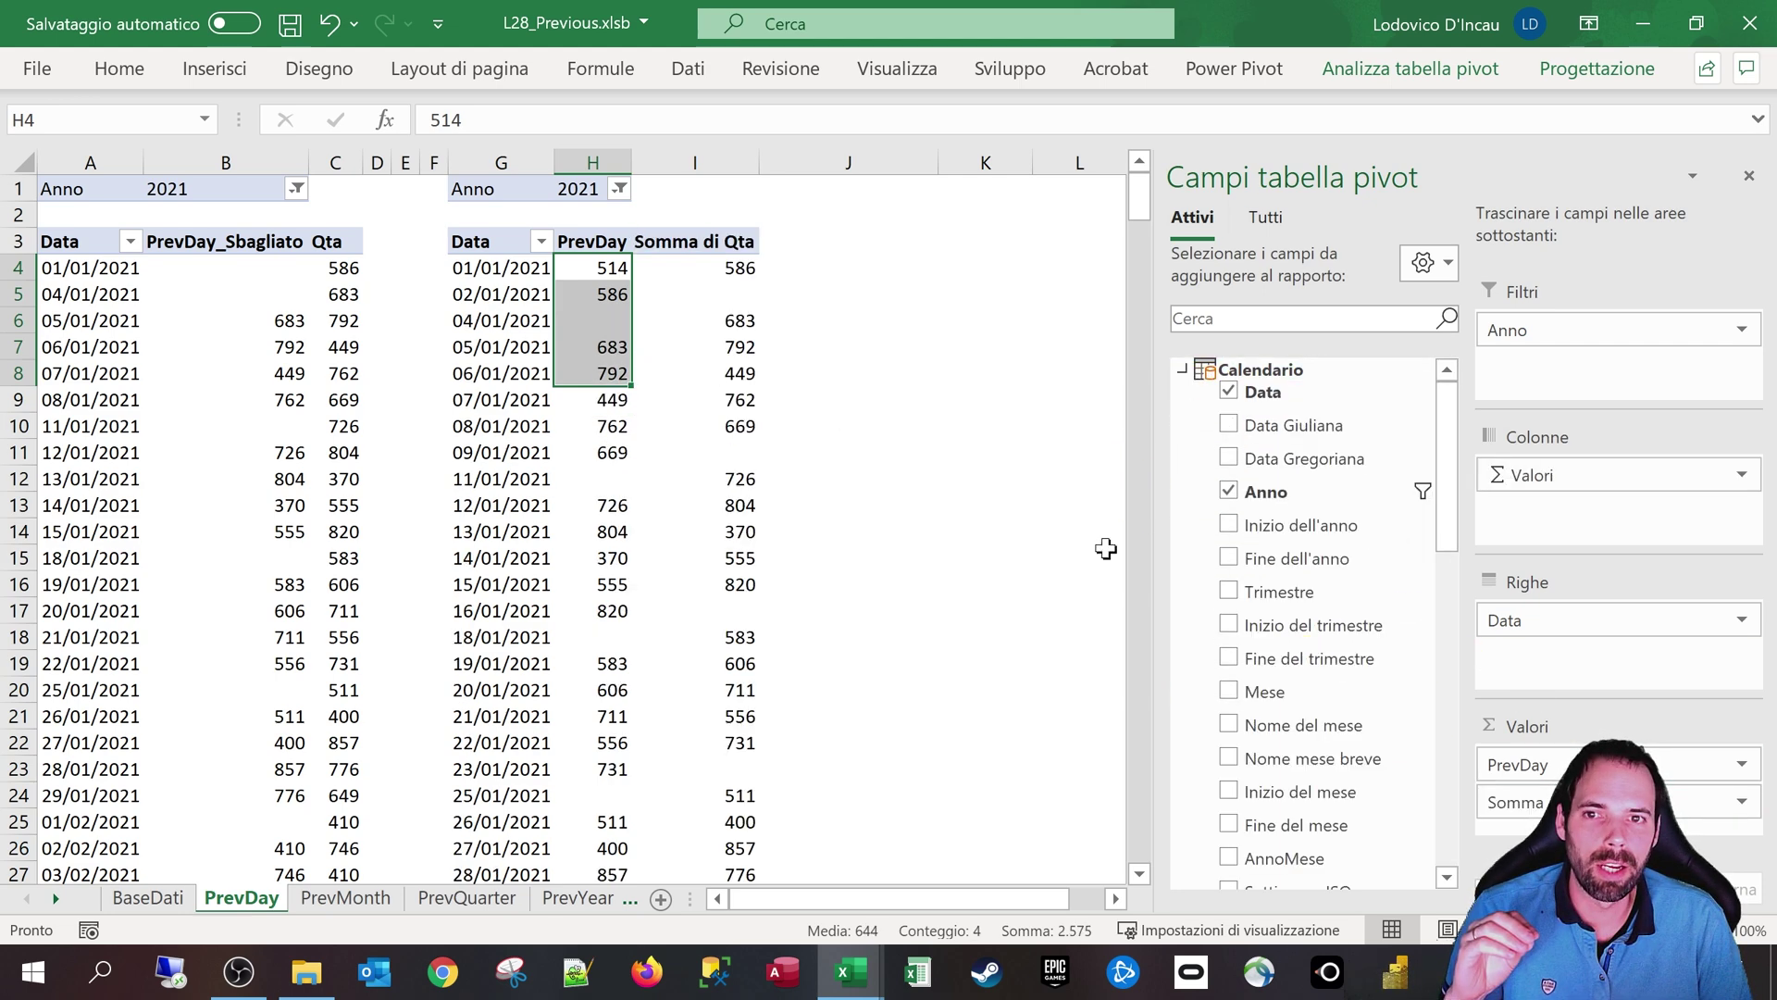
pyautogui.moveTo(493, 322)
pyautogui.mouseDown()
pyautogui.moveTo(456, 324)
pyautogui.moveTo(713, 324)
pyautogui.moveTo(498, 324)
pyautogui.mouseUp()
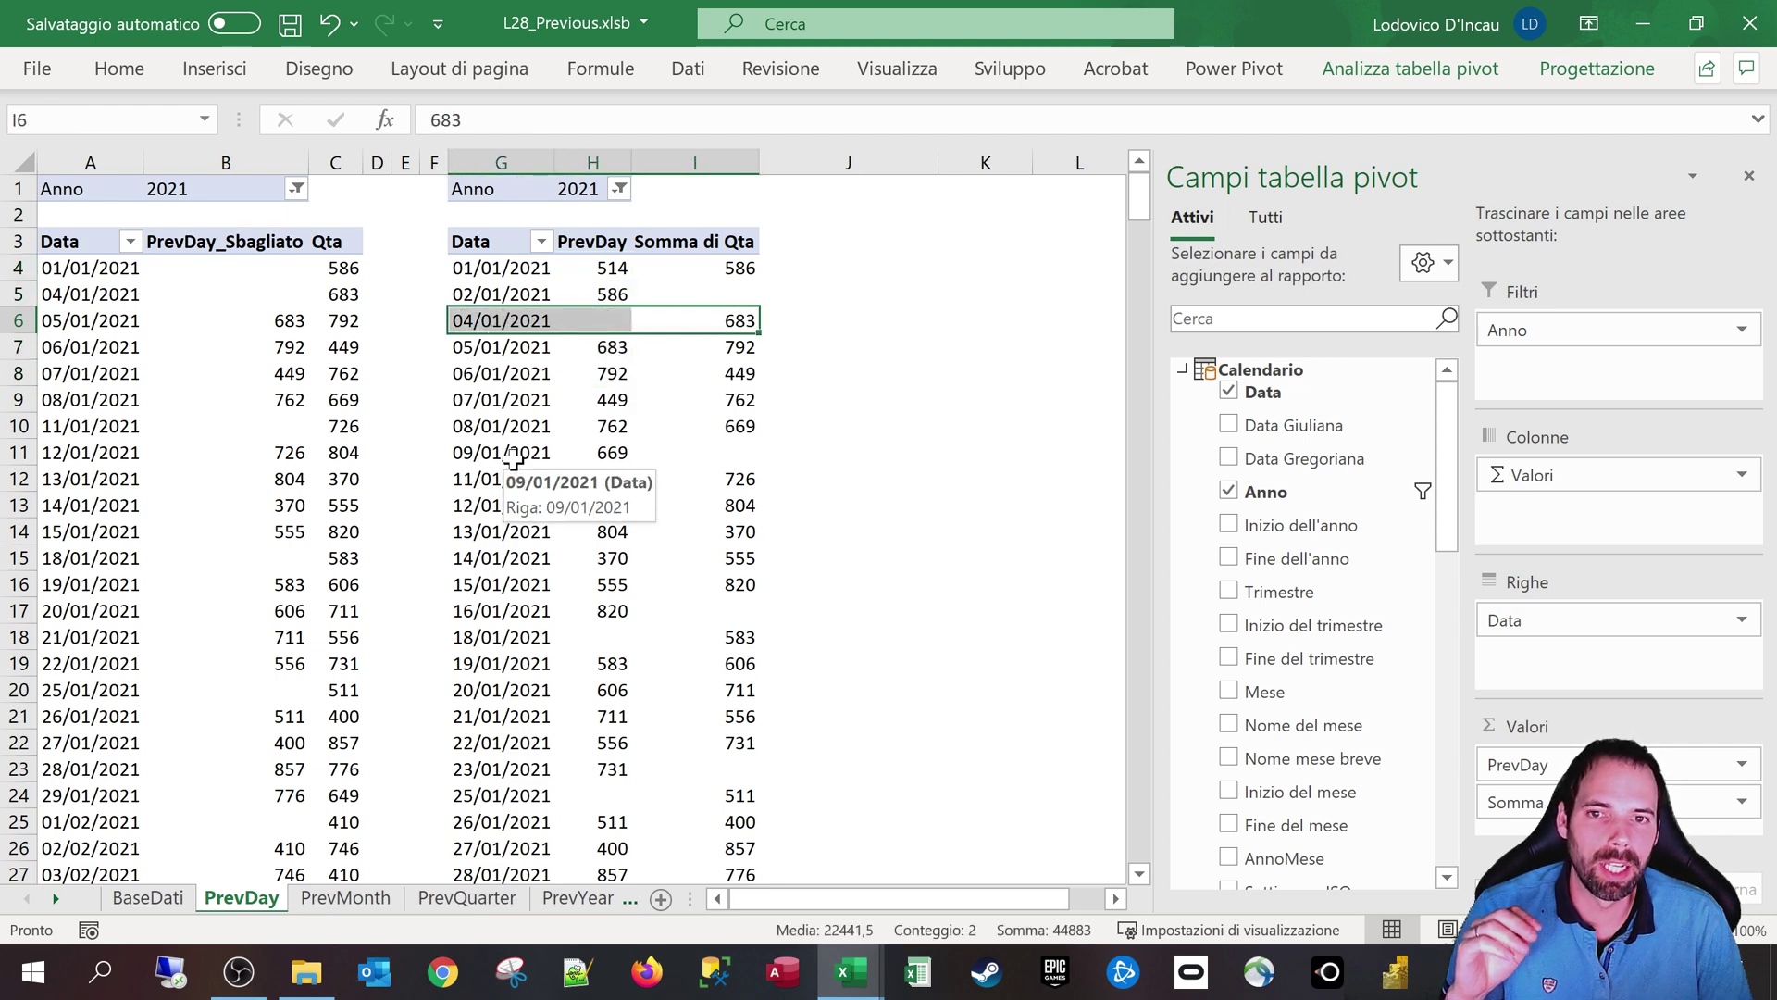
pyautogui.click(724, 323)
pyautogui.click(724, 323)
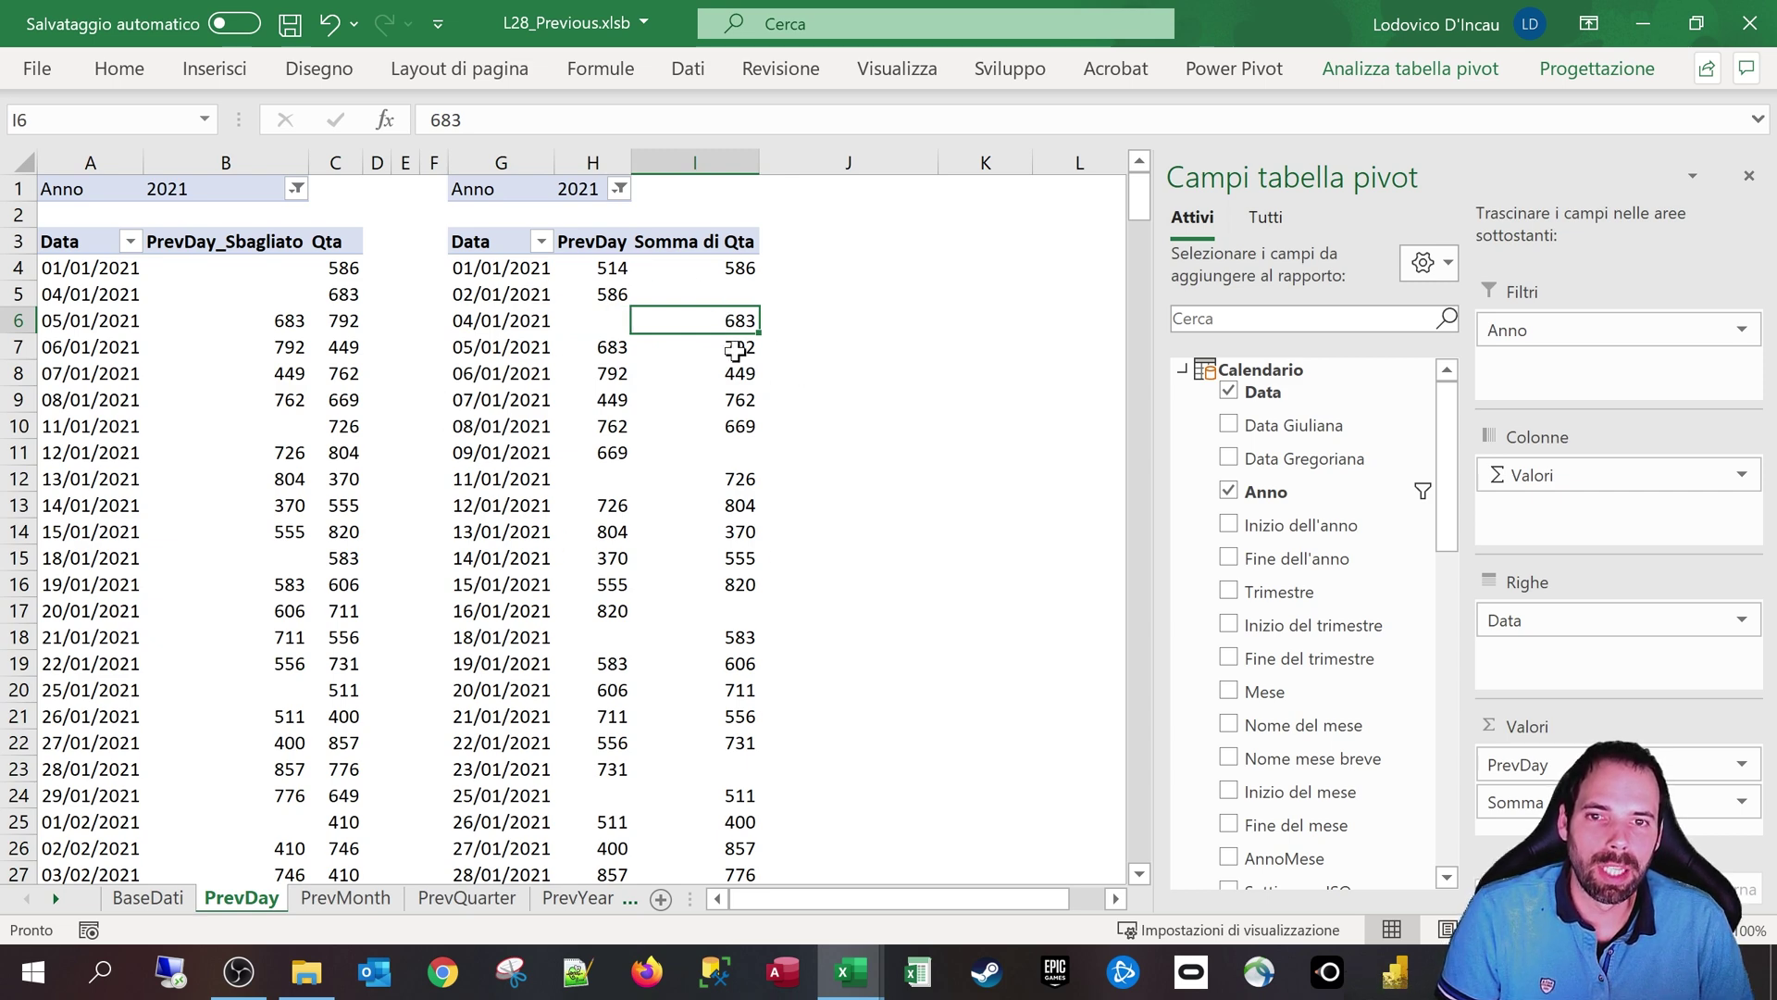
# Step: Compare the PrevDay and Somma di Qta columns of the second pivot table for the early January dates
pyautogui.click(589, 348)
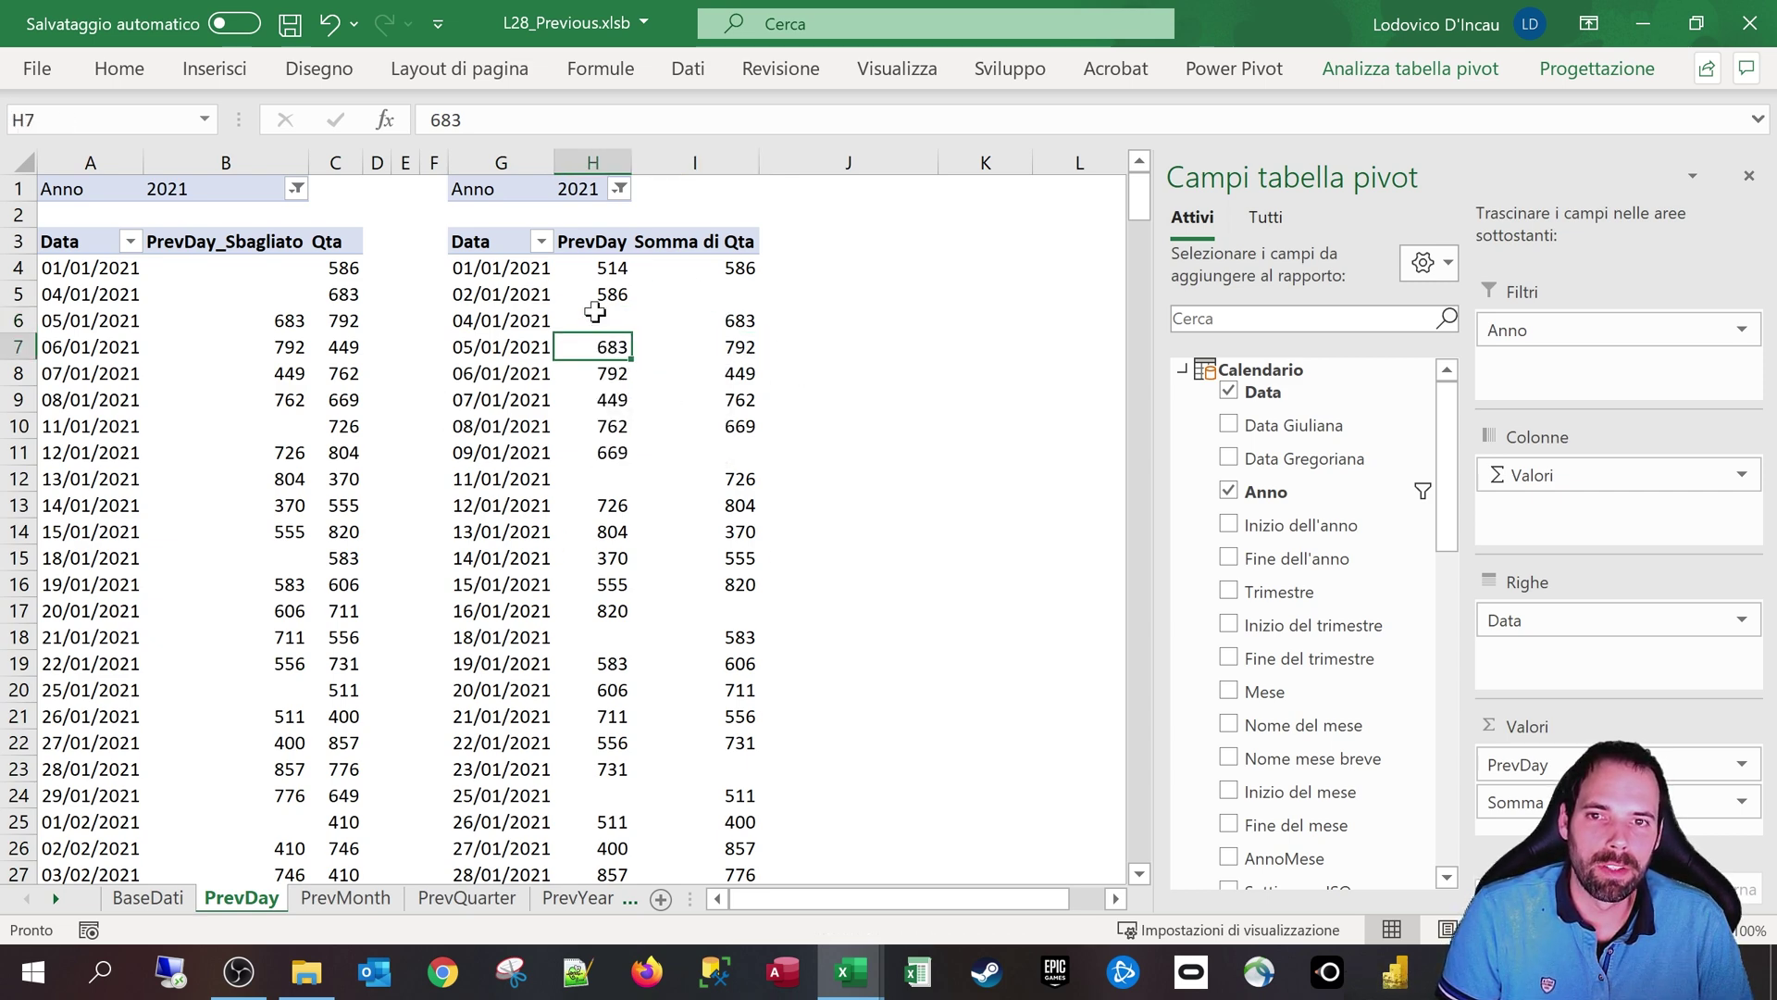
pyautogui.click(589, 247)
pyautogui.click(685, 248)
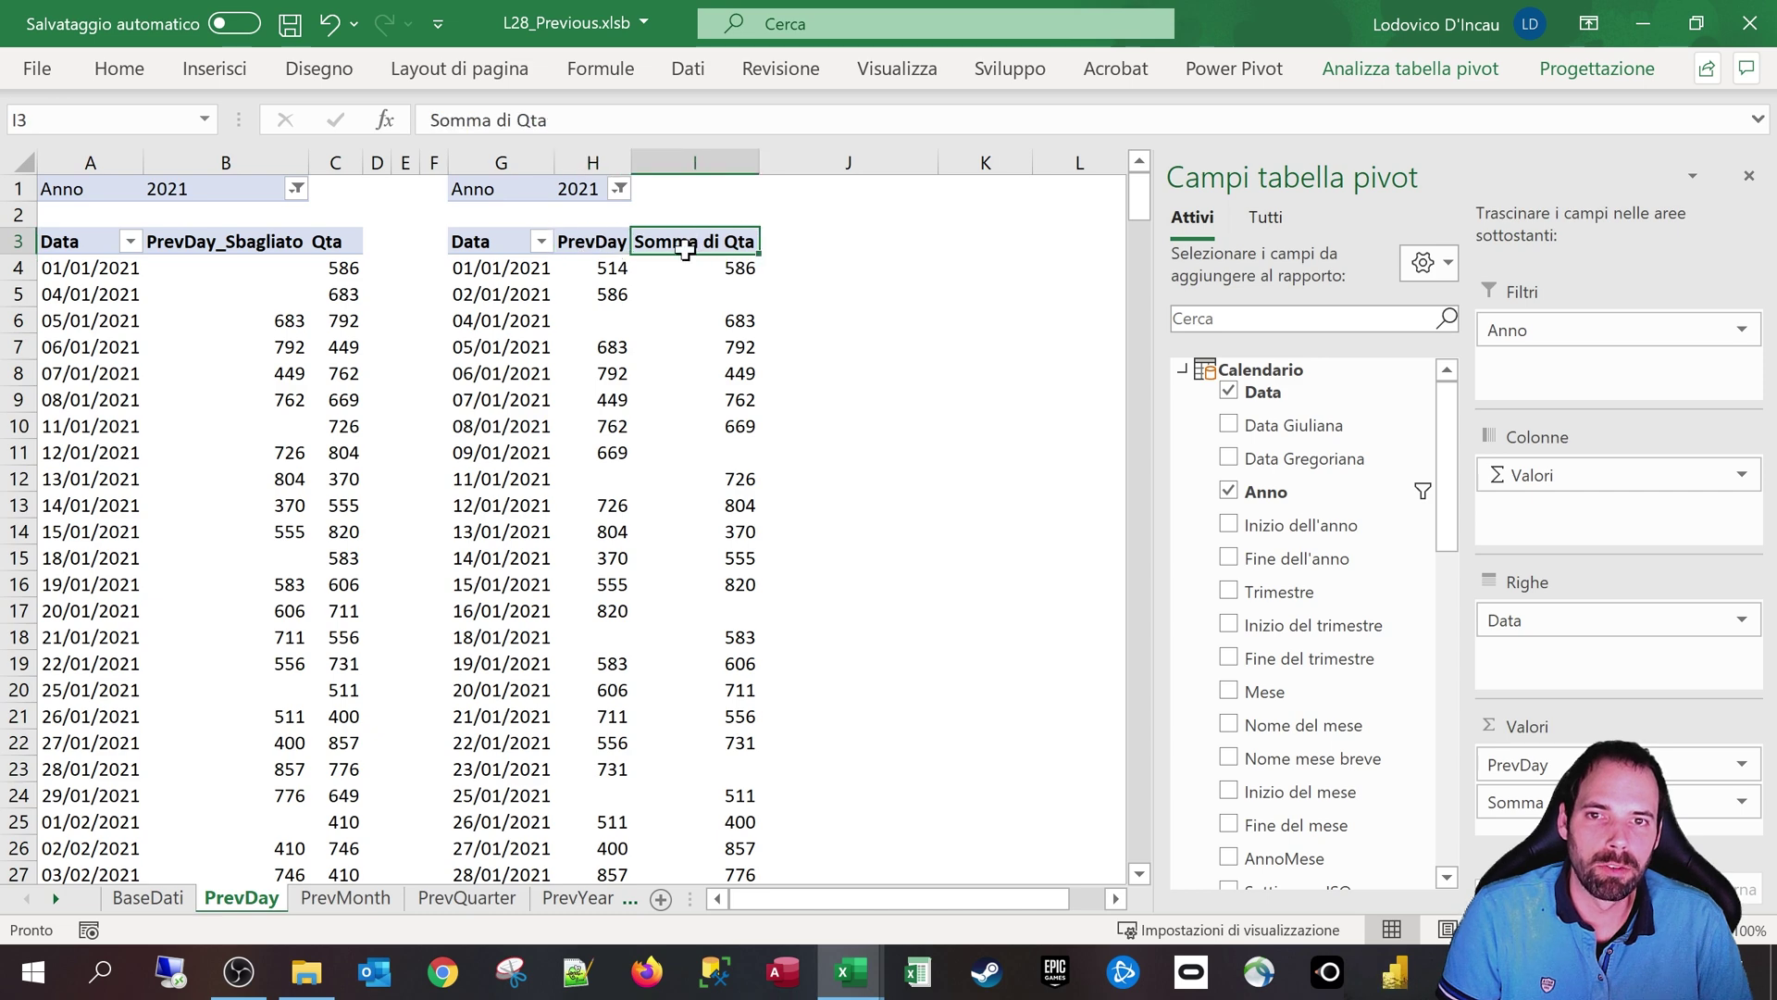
pyautogui.click(574, 244)
pyautogui.click(707, 243)
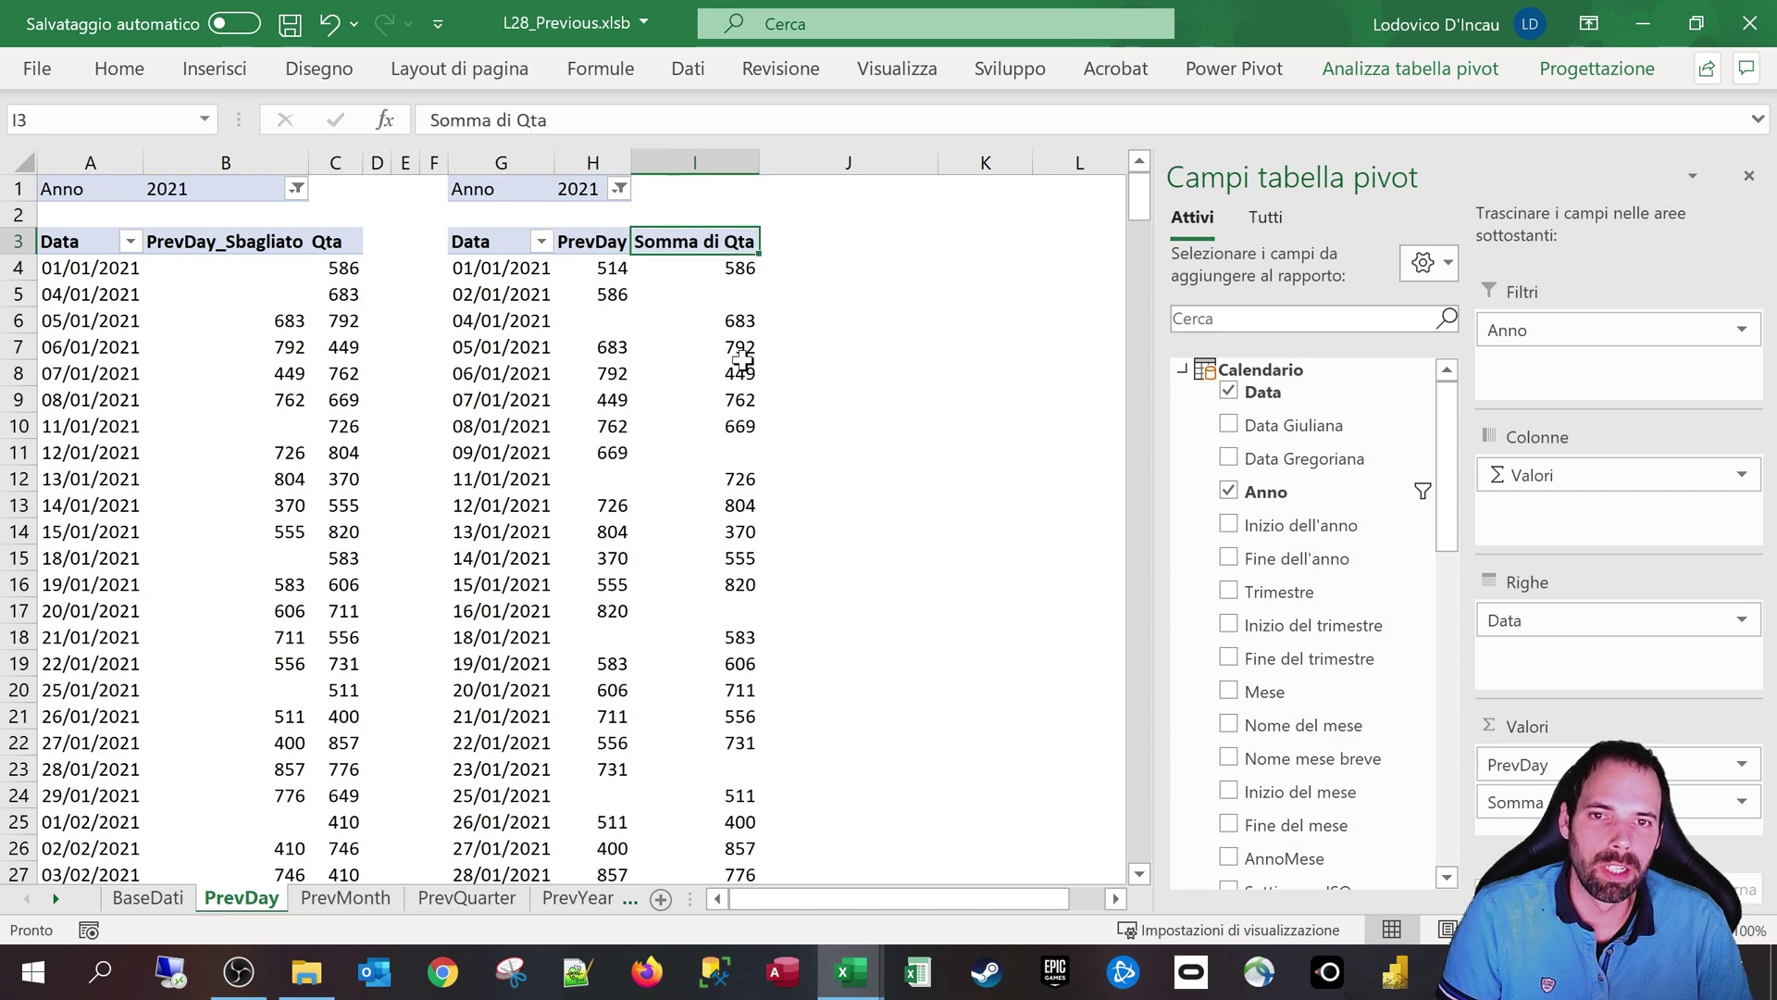
pyautogui.moveTo(791, 259); pyautogui.dragTo(793, 535)
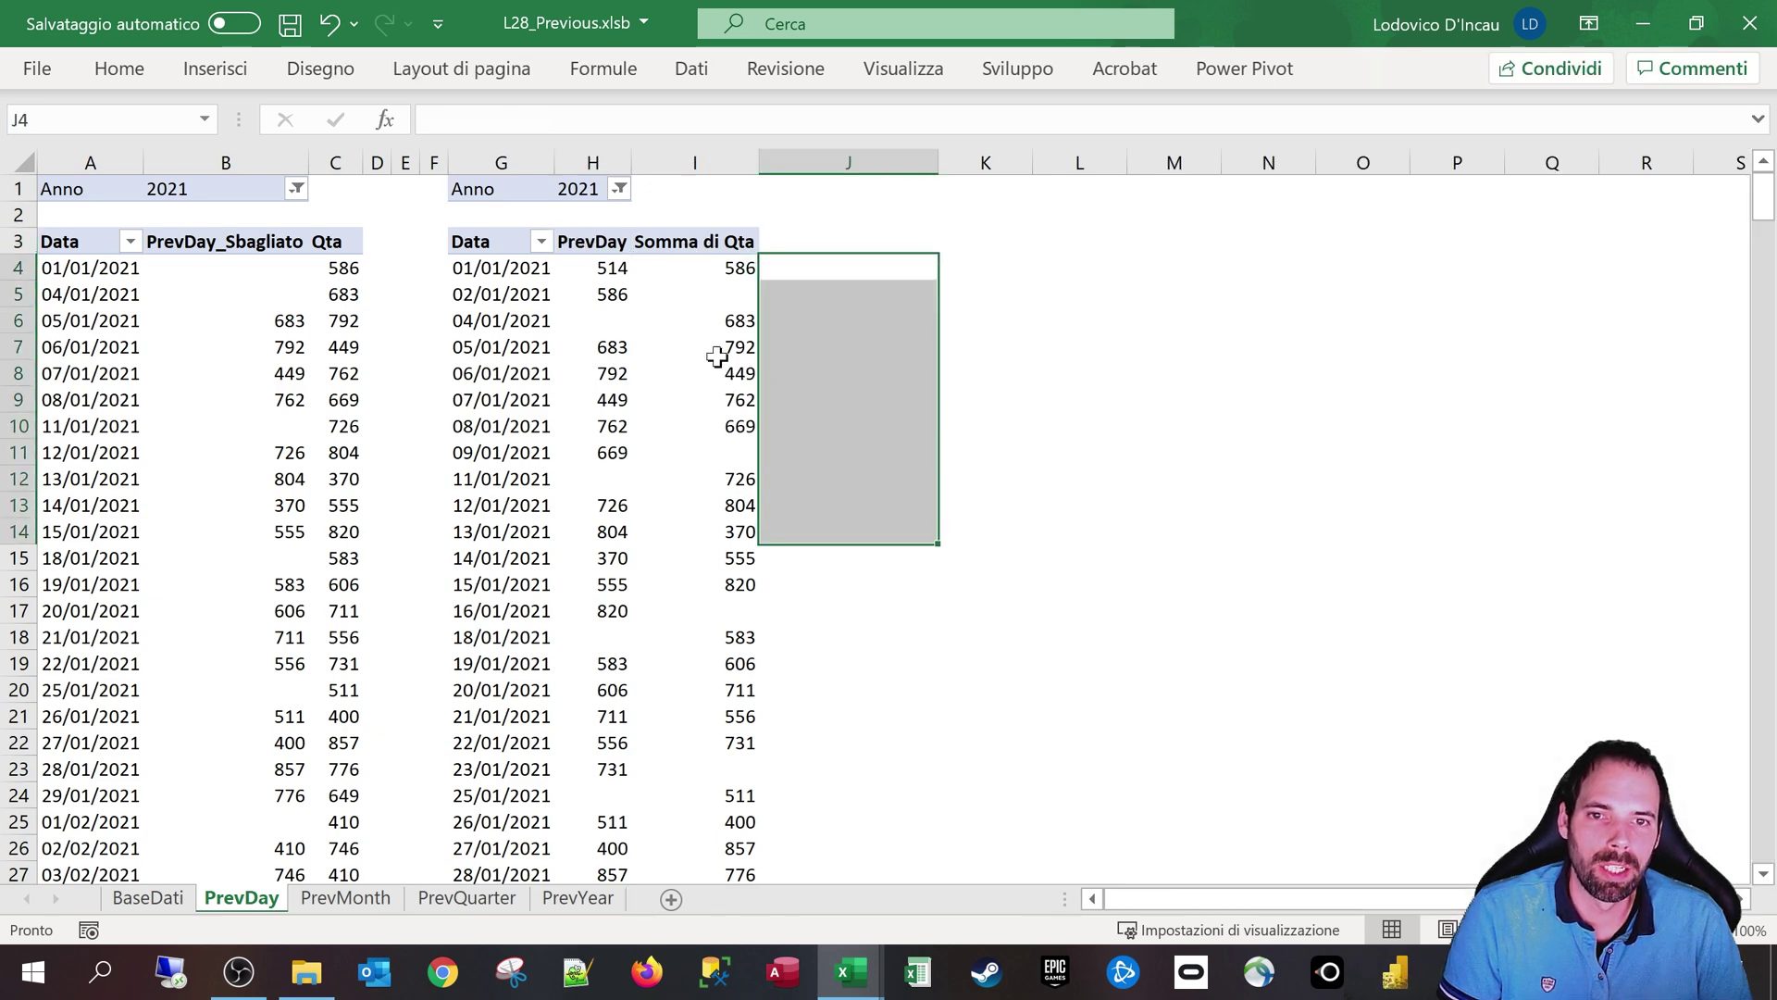
pyautogui.click(715, 374)
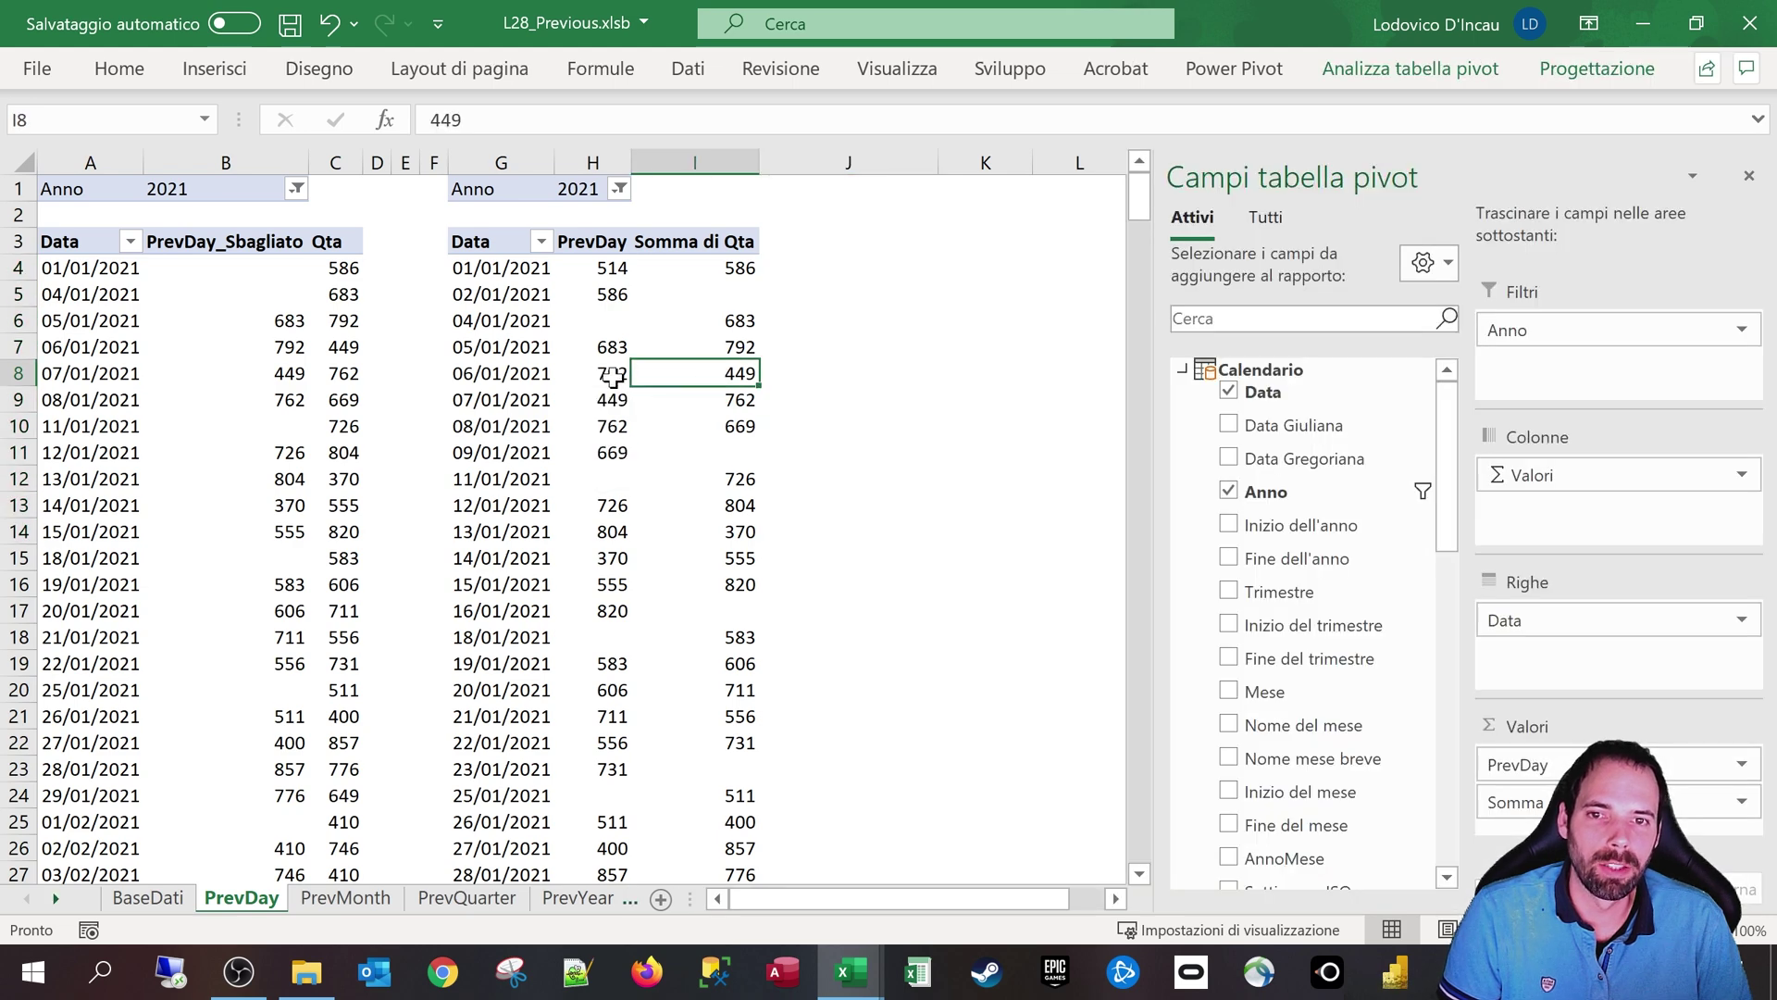
pyautogui.click(604, 370)
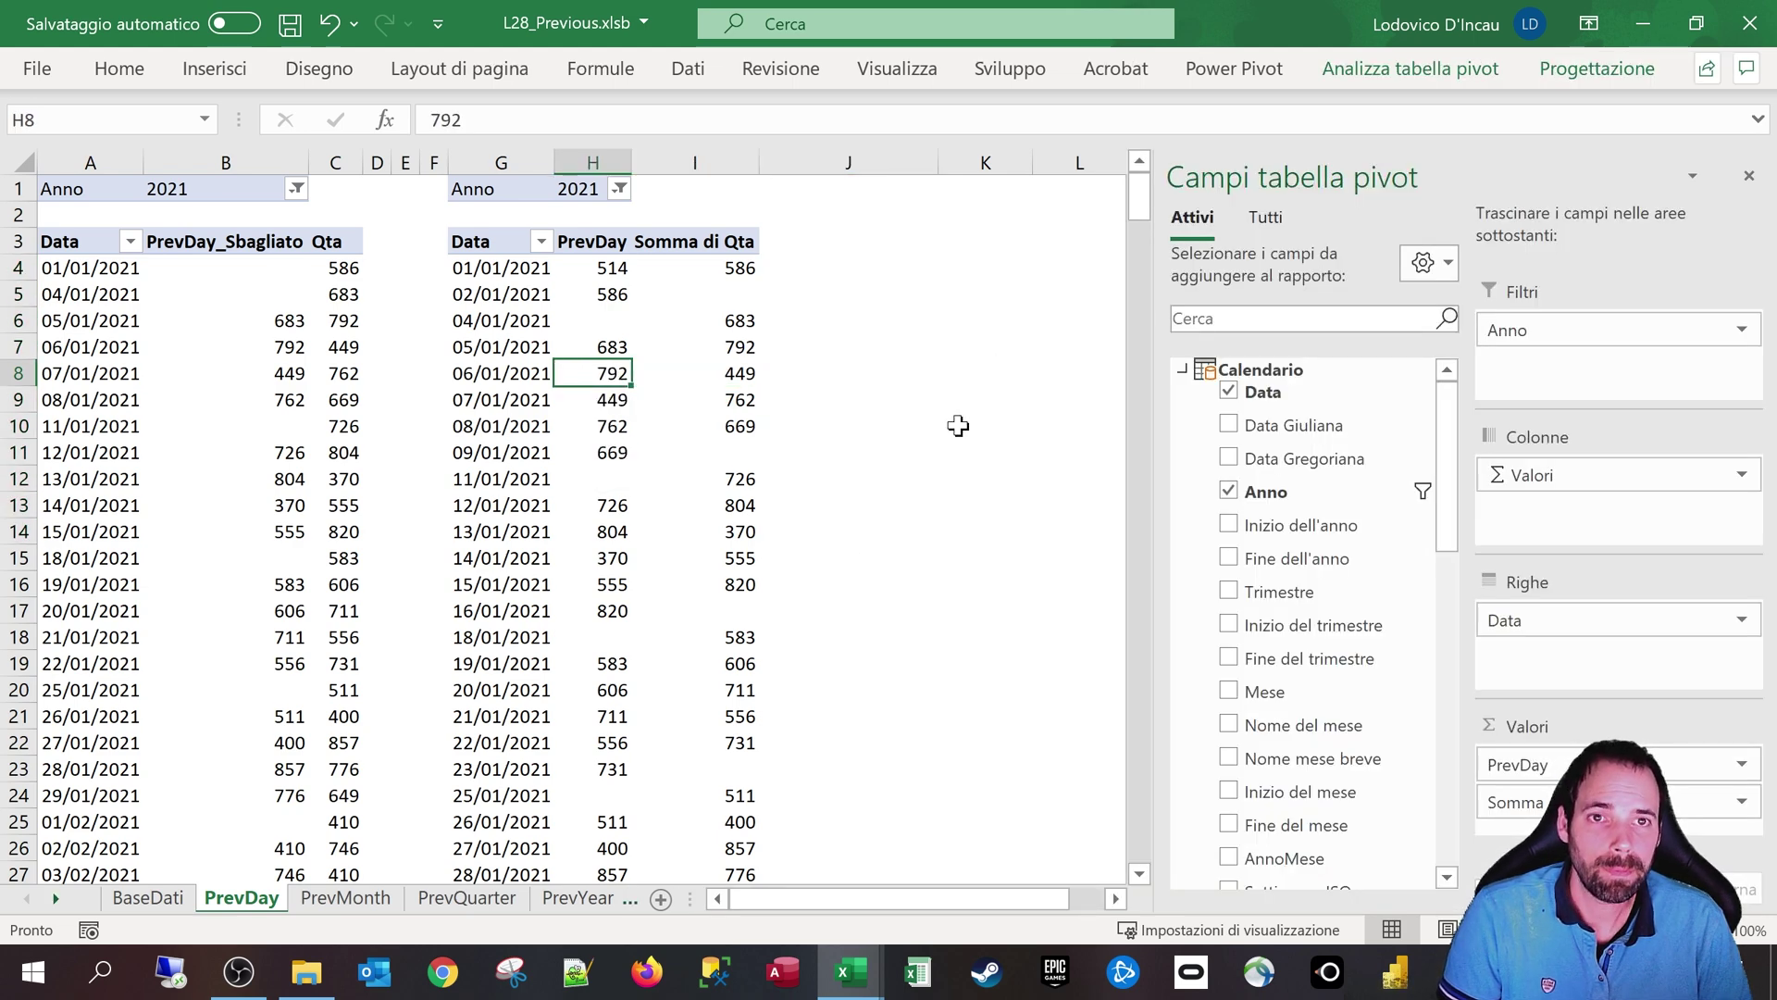
# Step: Open the Power Pivot data view and examine the CALCULATE and sum parts of the PrevDay_Sbagliato formula
pyautogui.click(1233, 69)
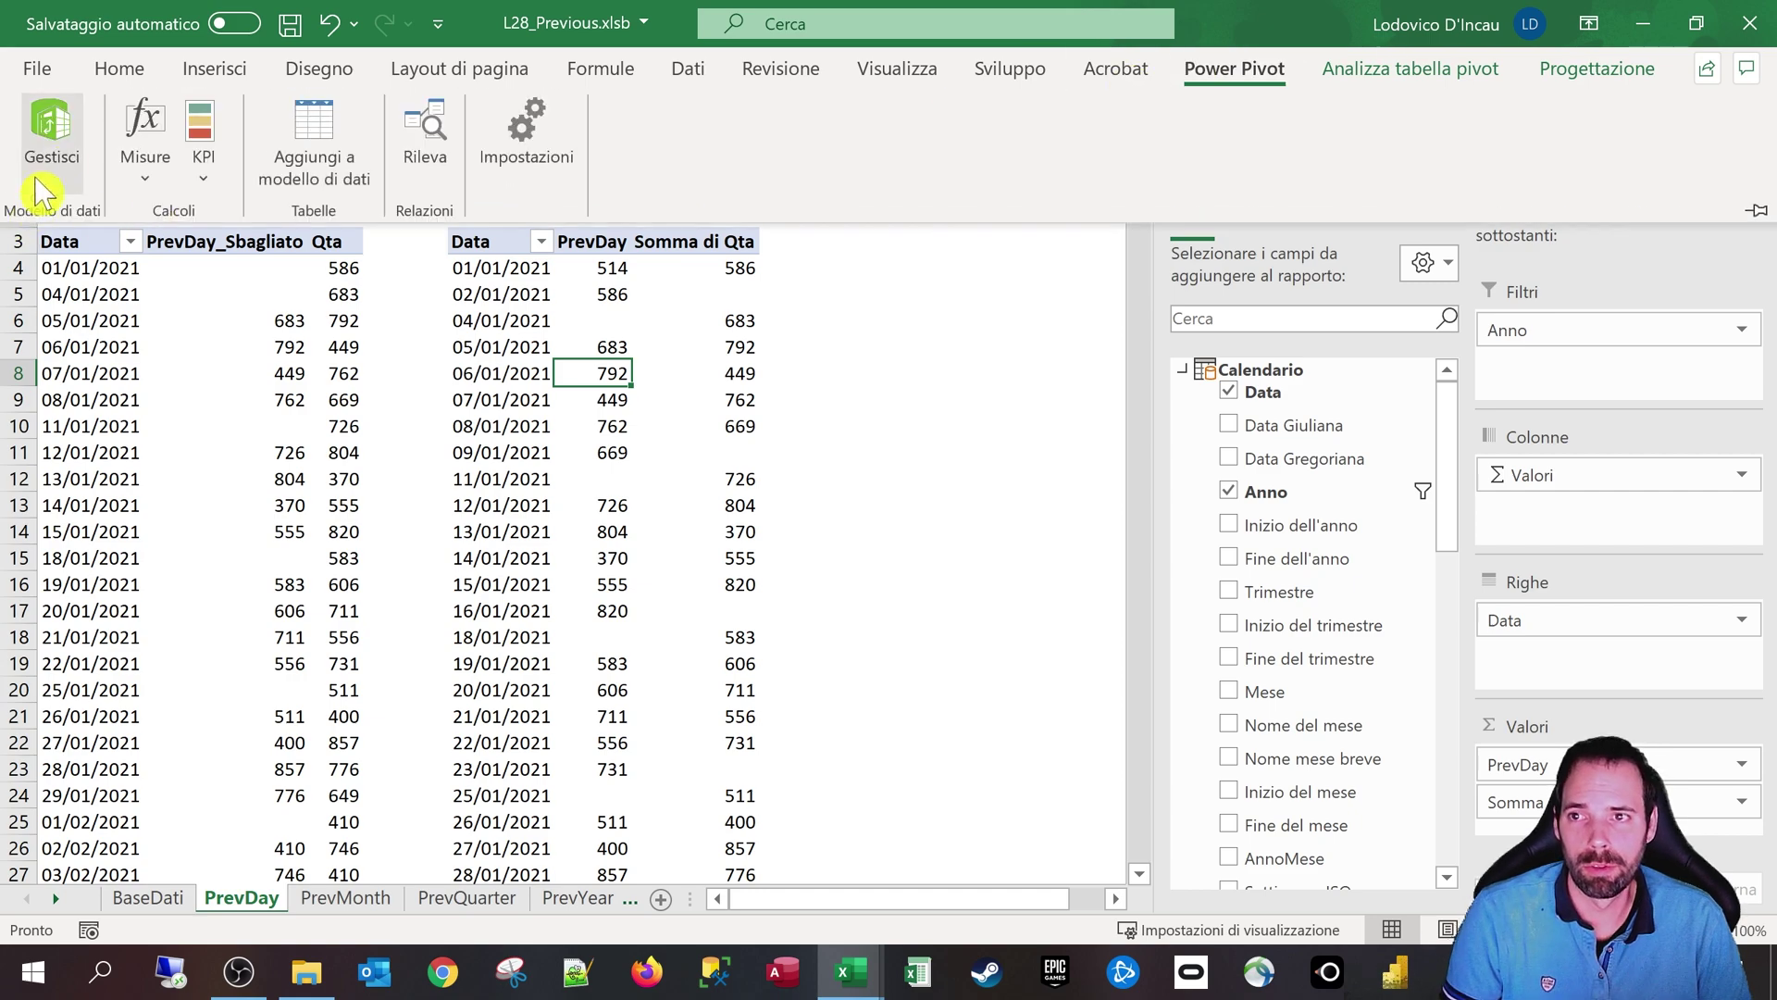
pyautogui.click(40, 139)
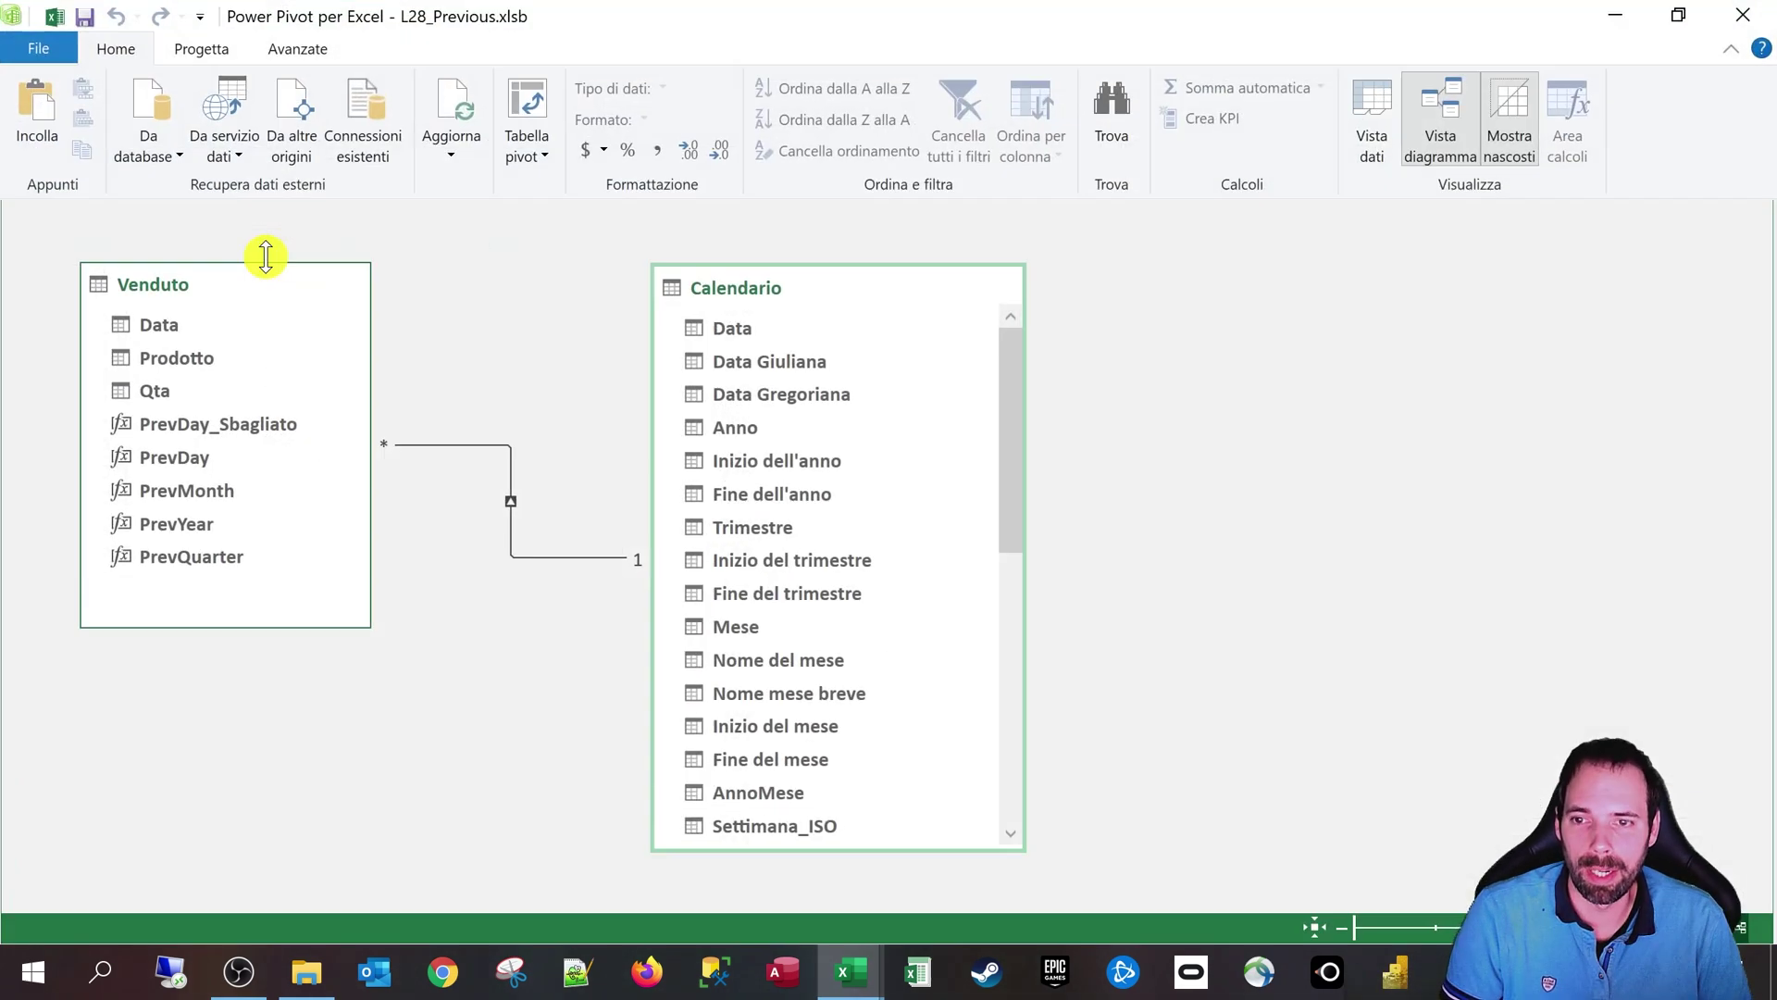
pyautogui.click(1372, 120)
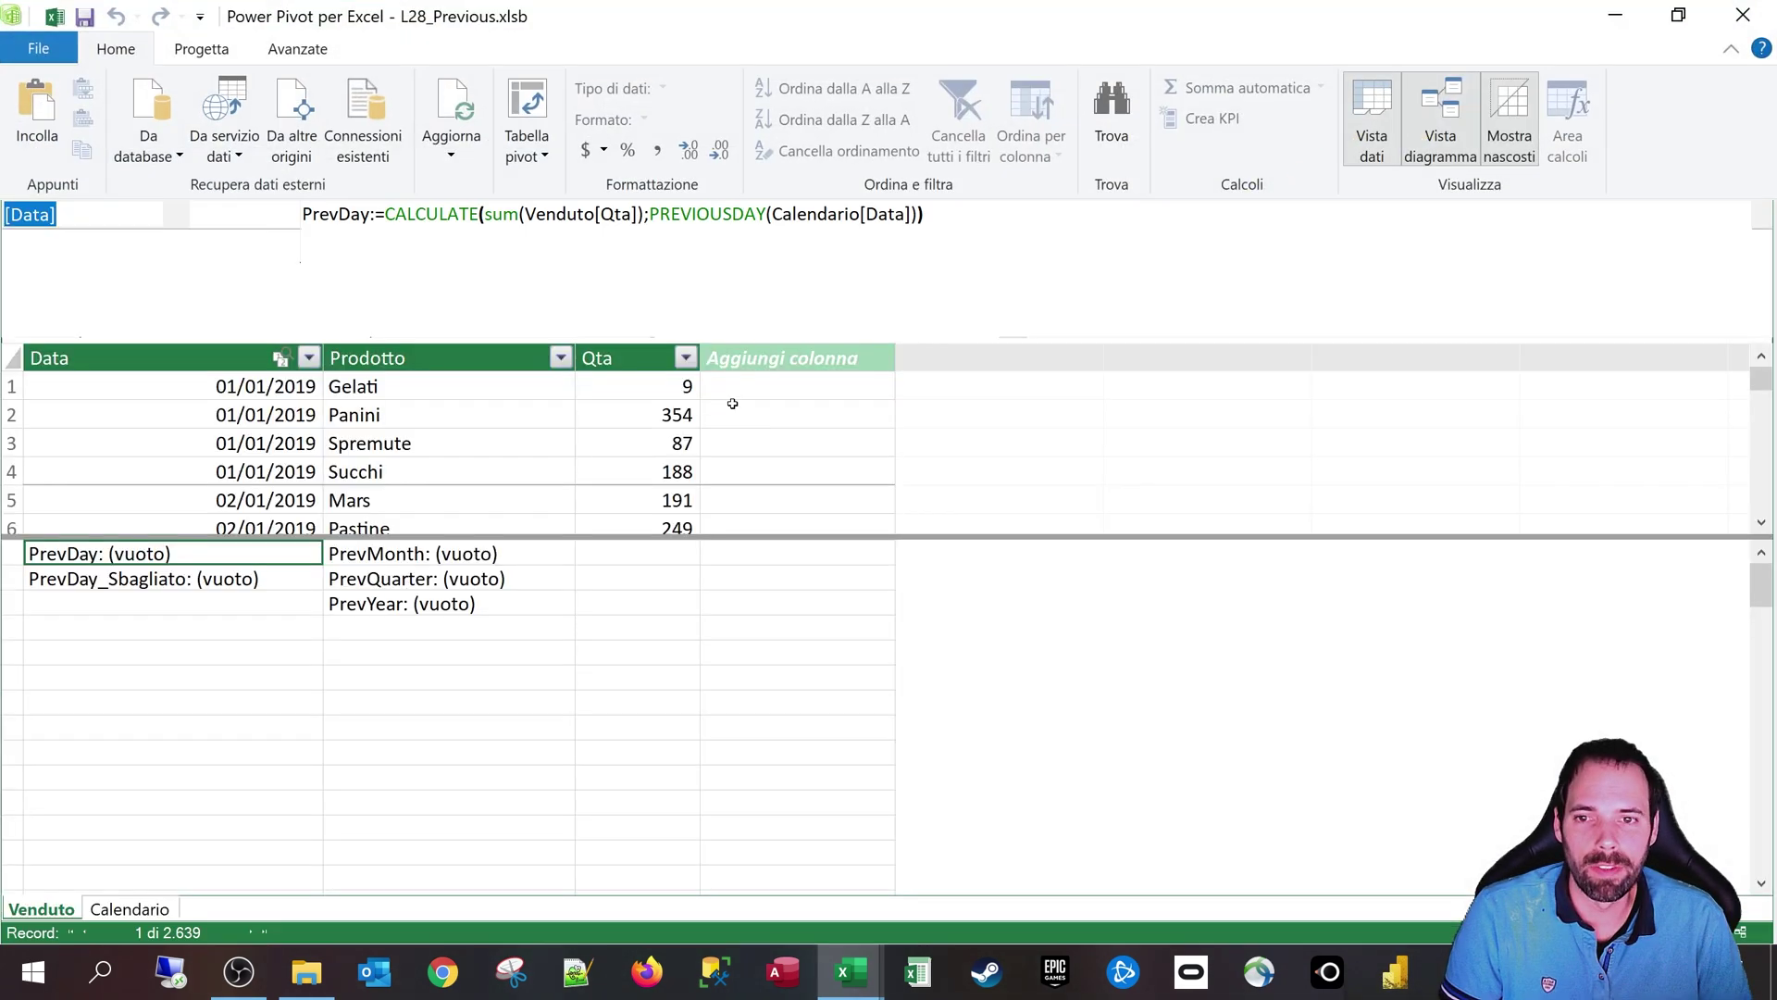
pyautogui.click(118, 583)
pyautogui.click(402, 224)
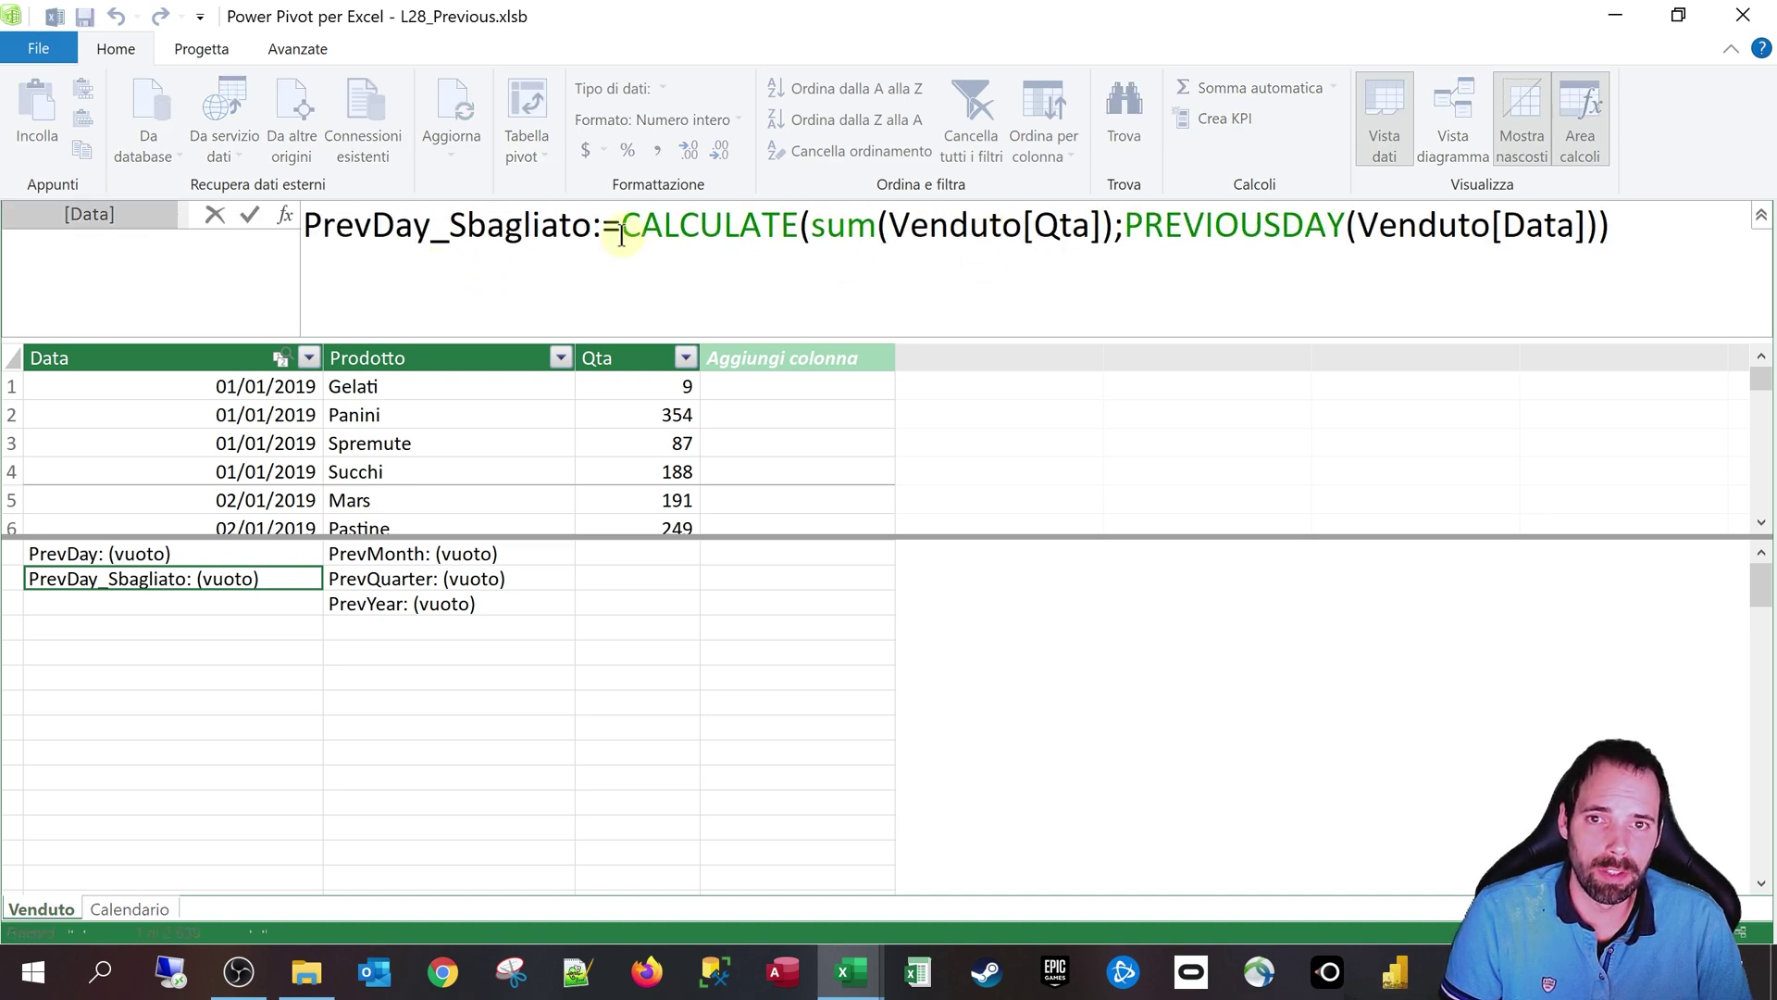
pyautogui.moveTo(592, 228); pyautogui.dragTo(417, 225)
pyautogui.moveTo(622, 225); pyautogui.dragTo(1055, 226)
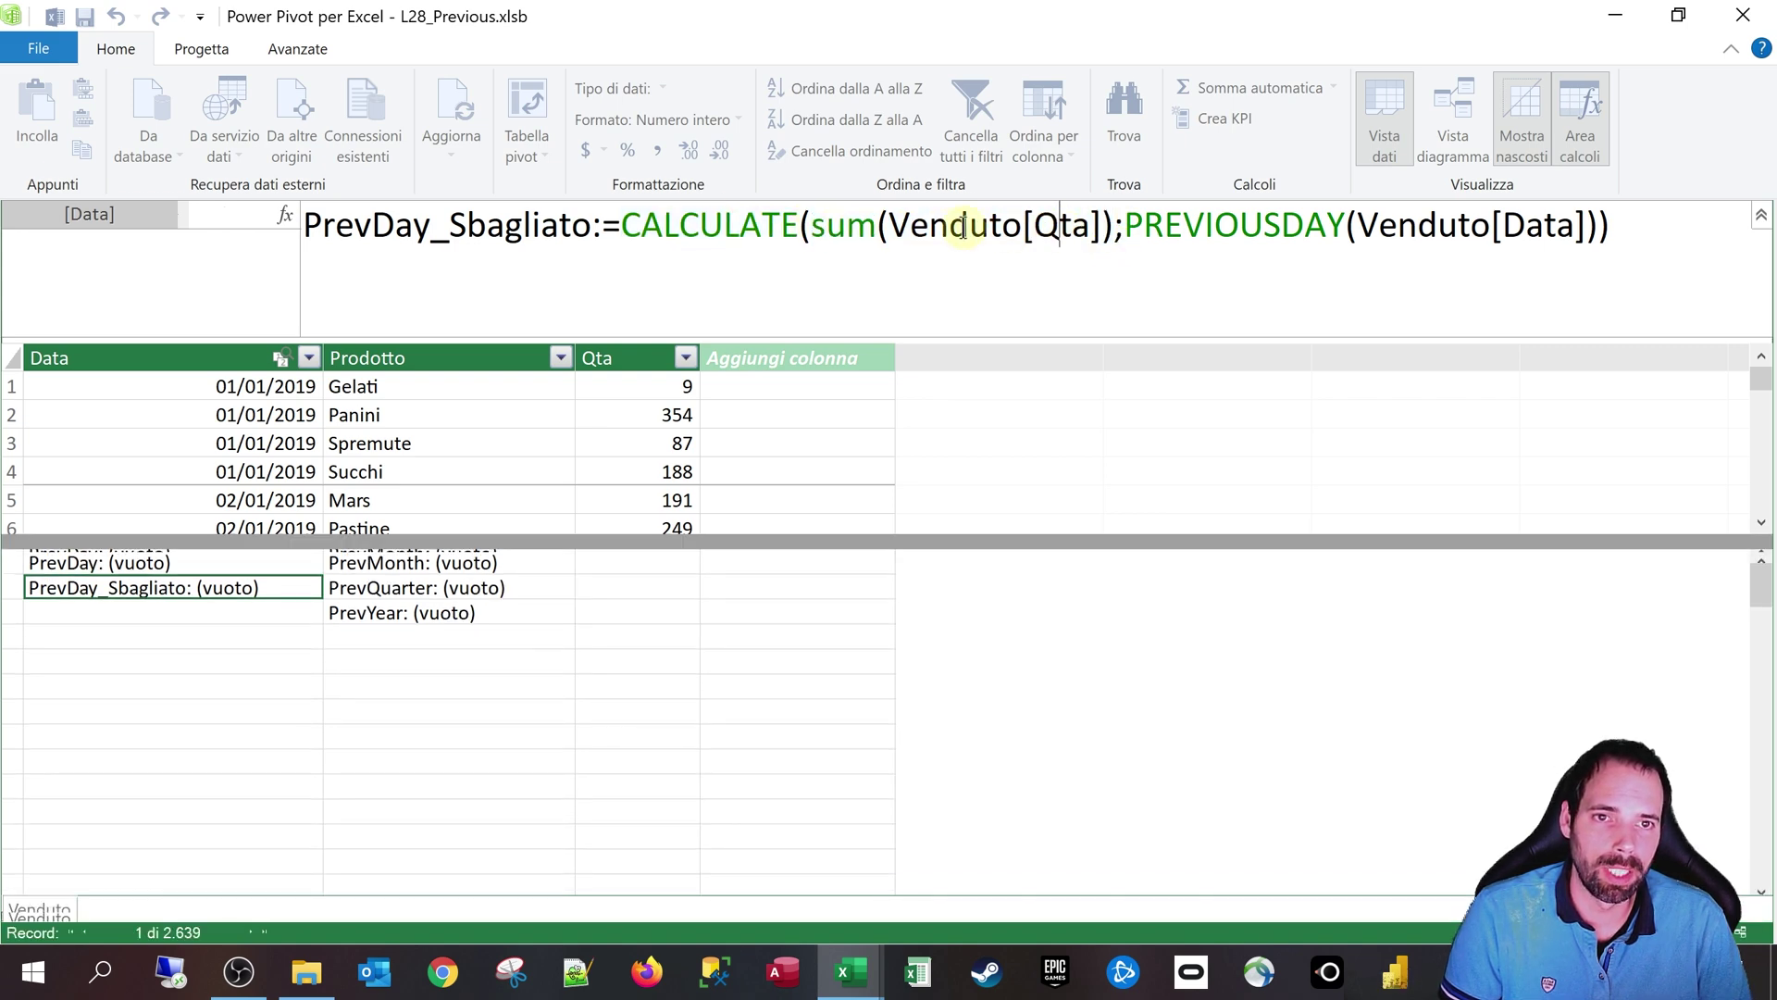
pyautogui.doubleClick(925, 225)
pyautogui.click(1120, 232)
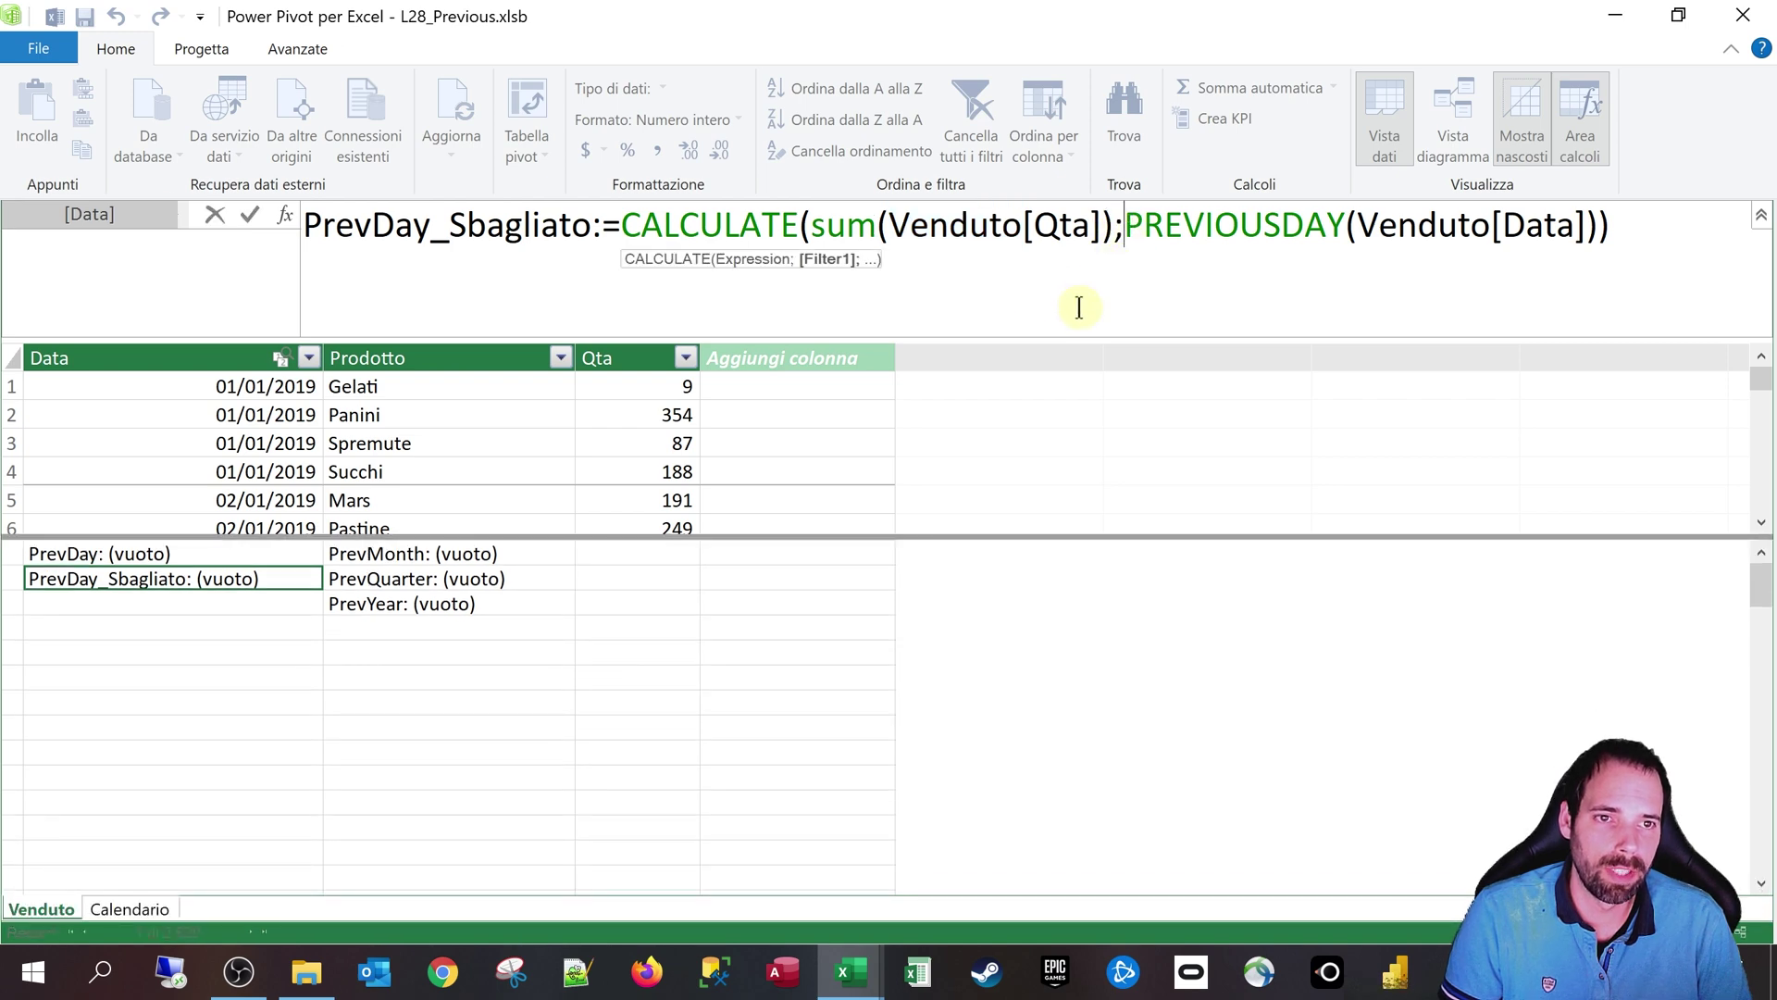
# Step: Examine the PREVIOUSDAY filter in PrevDay_Sbagliato, highlighting its Venduto[Data] argument
pyautogui.moveTo(1124, 222); pyautogui.dragTo(1587, 230)
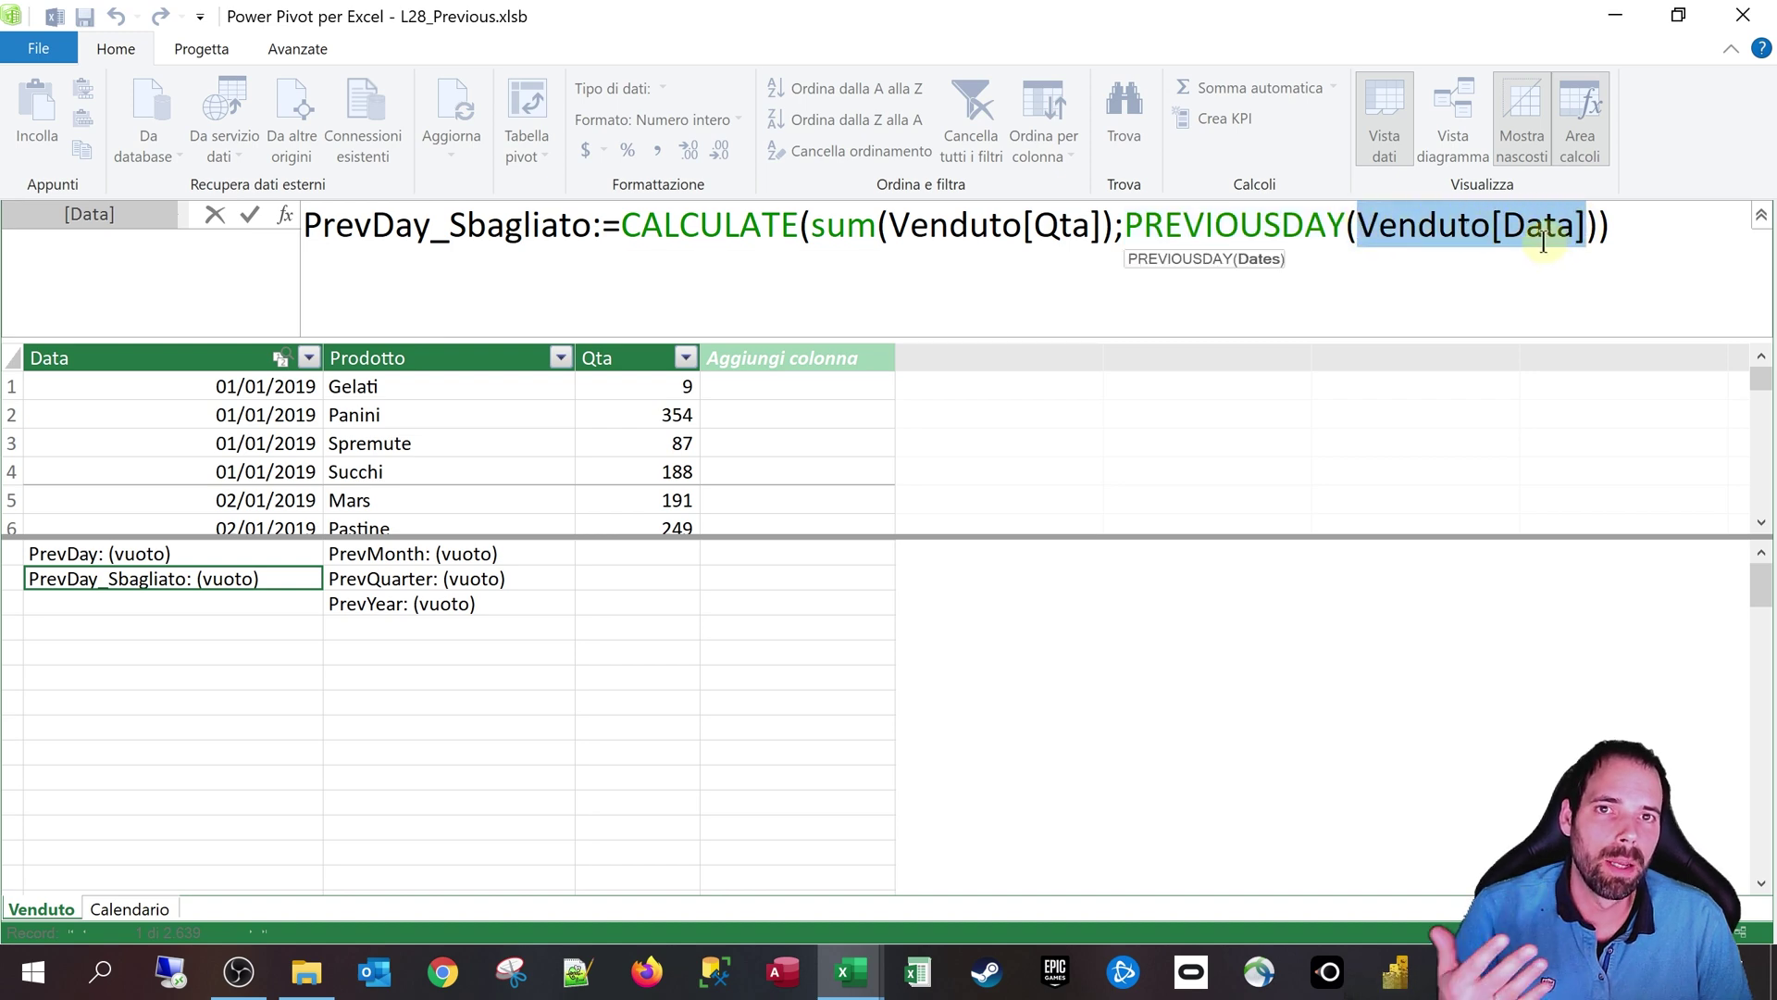
pyautogui.click(1486, 232)
pyautogui.click(1578, 227)
pyautogui.moveTo(1578, 227); pyautogui.dragTo(1364, 227)
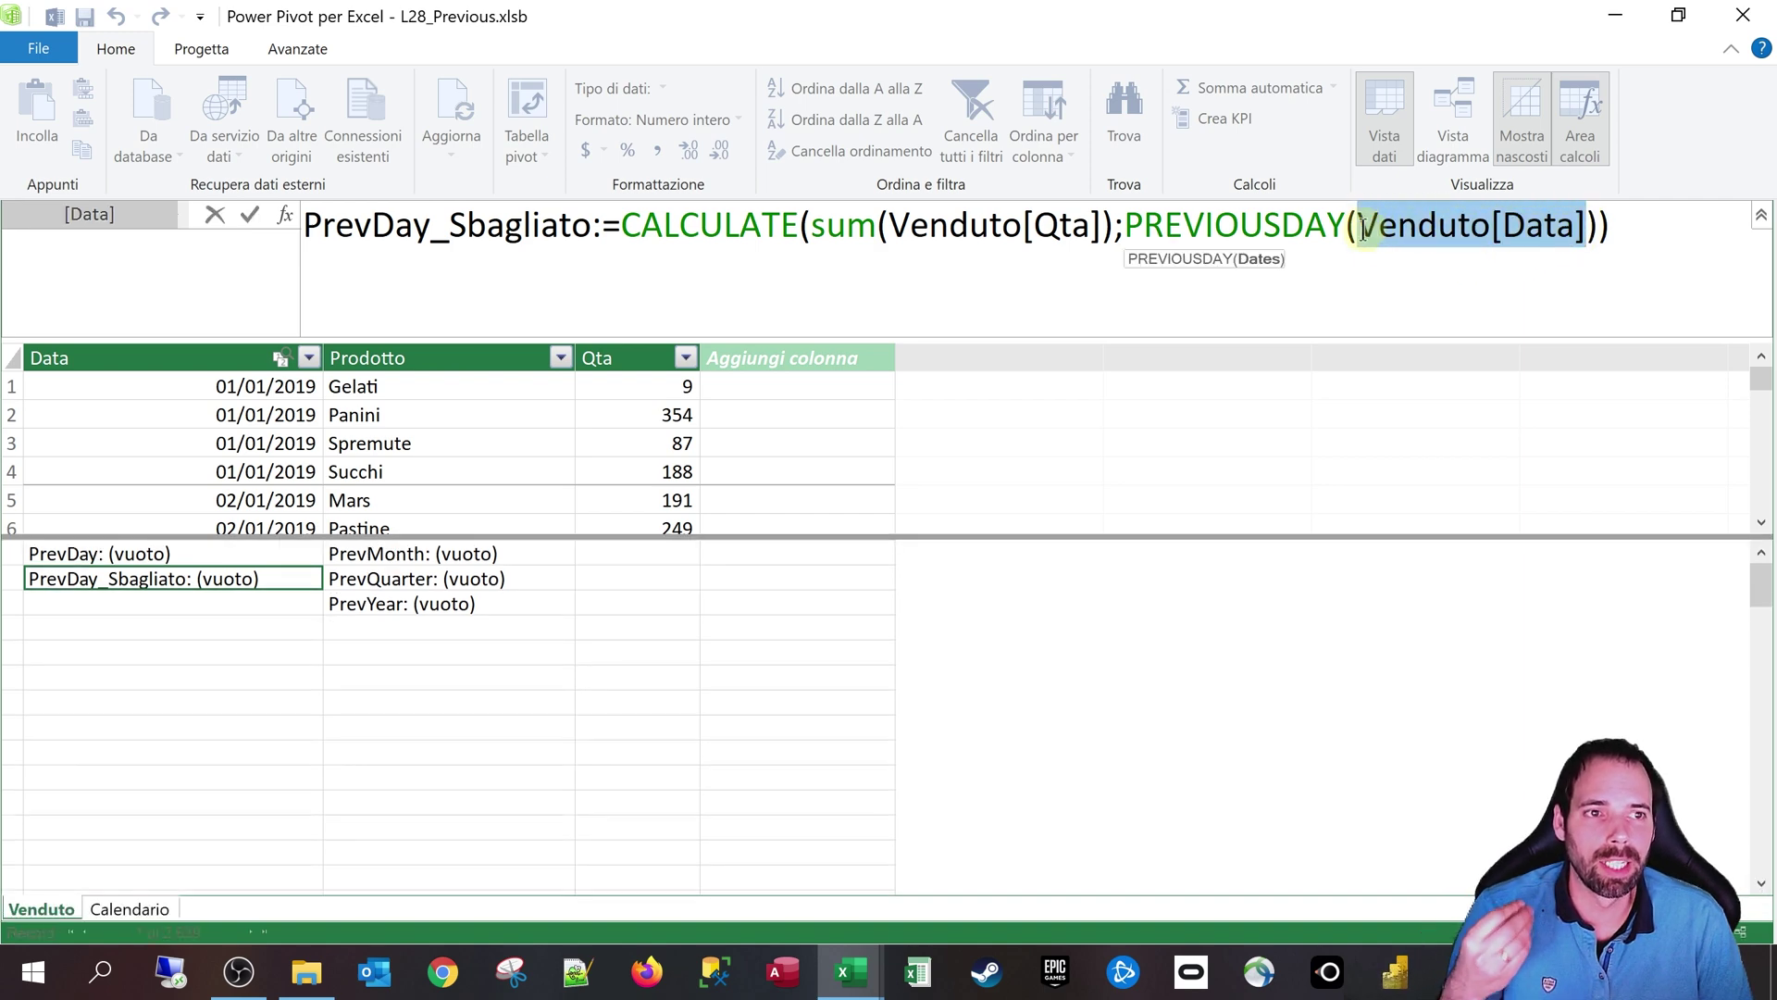
pyautogui.click(1374, 242)
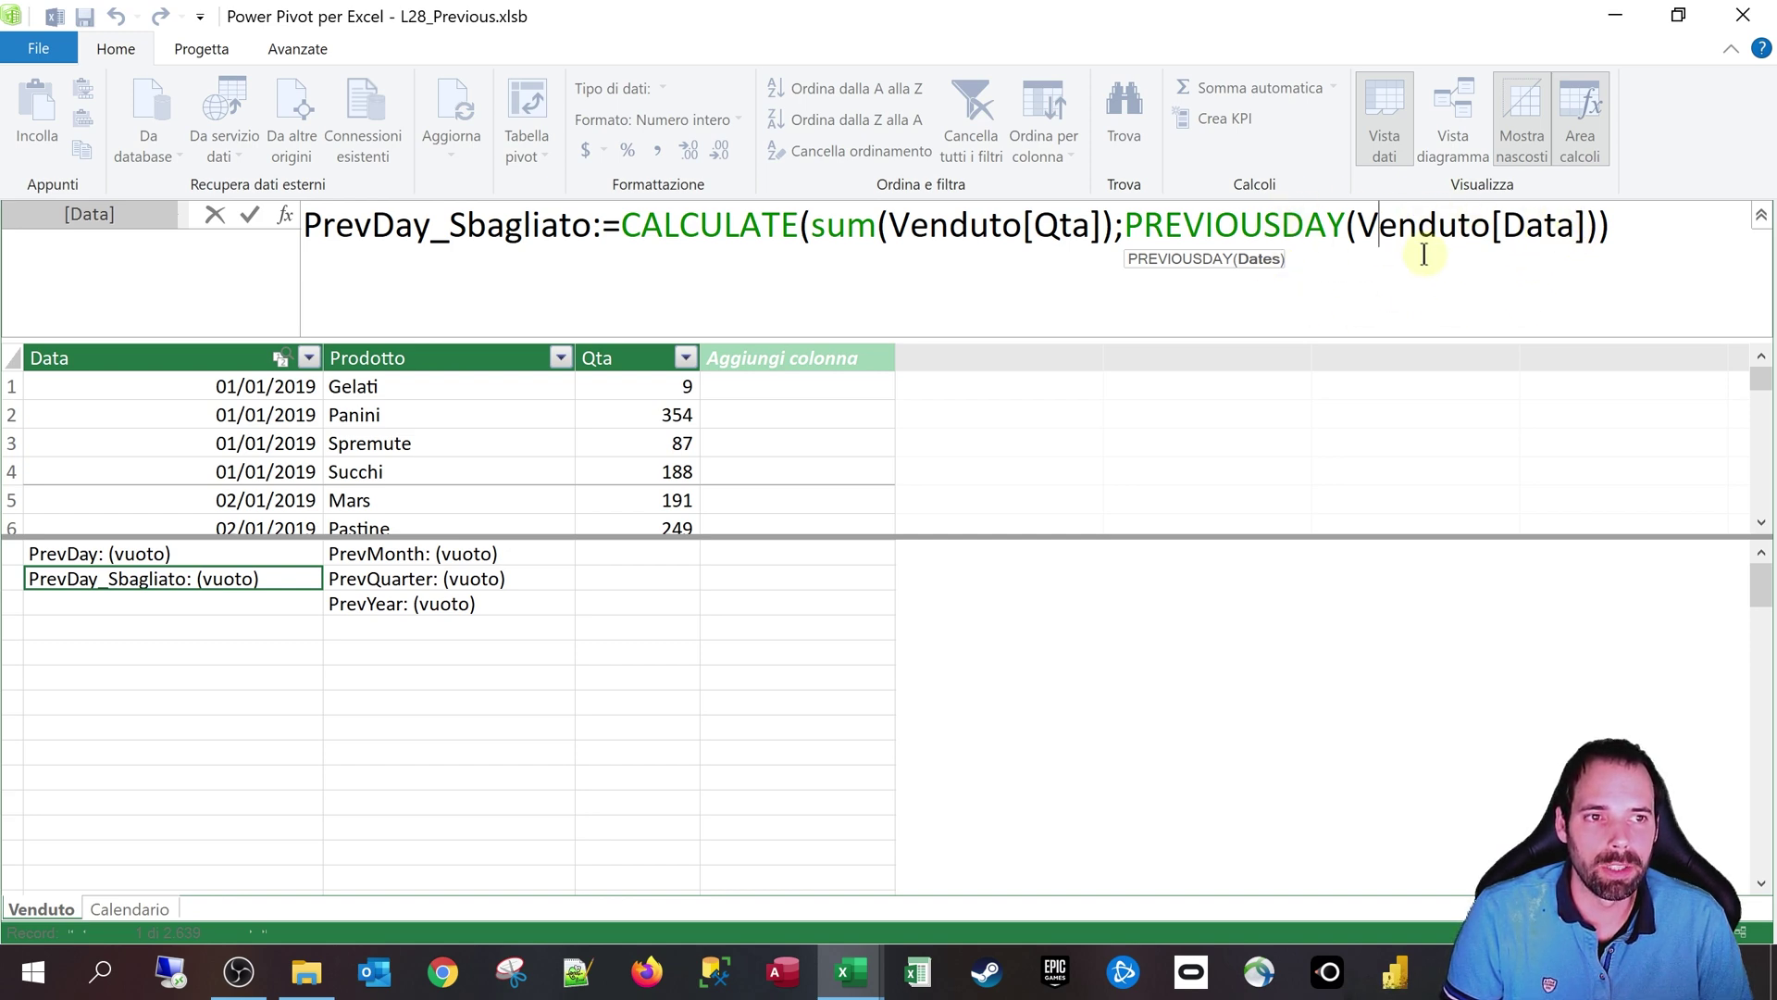
# Step: Examine the PrevDay measure's formula, highlighting the Calendario[Data] argument of PREVIOUSDAY
pyautogui.click(153, 560)
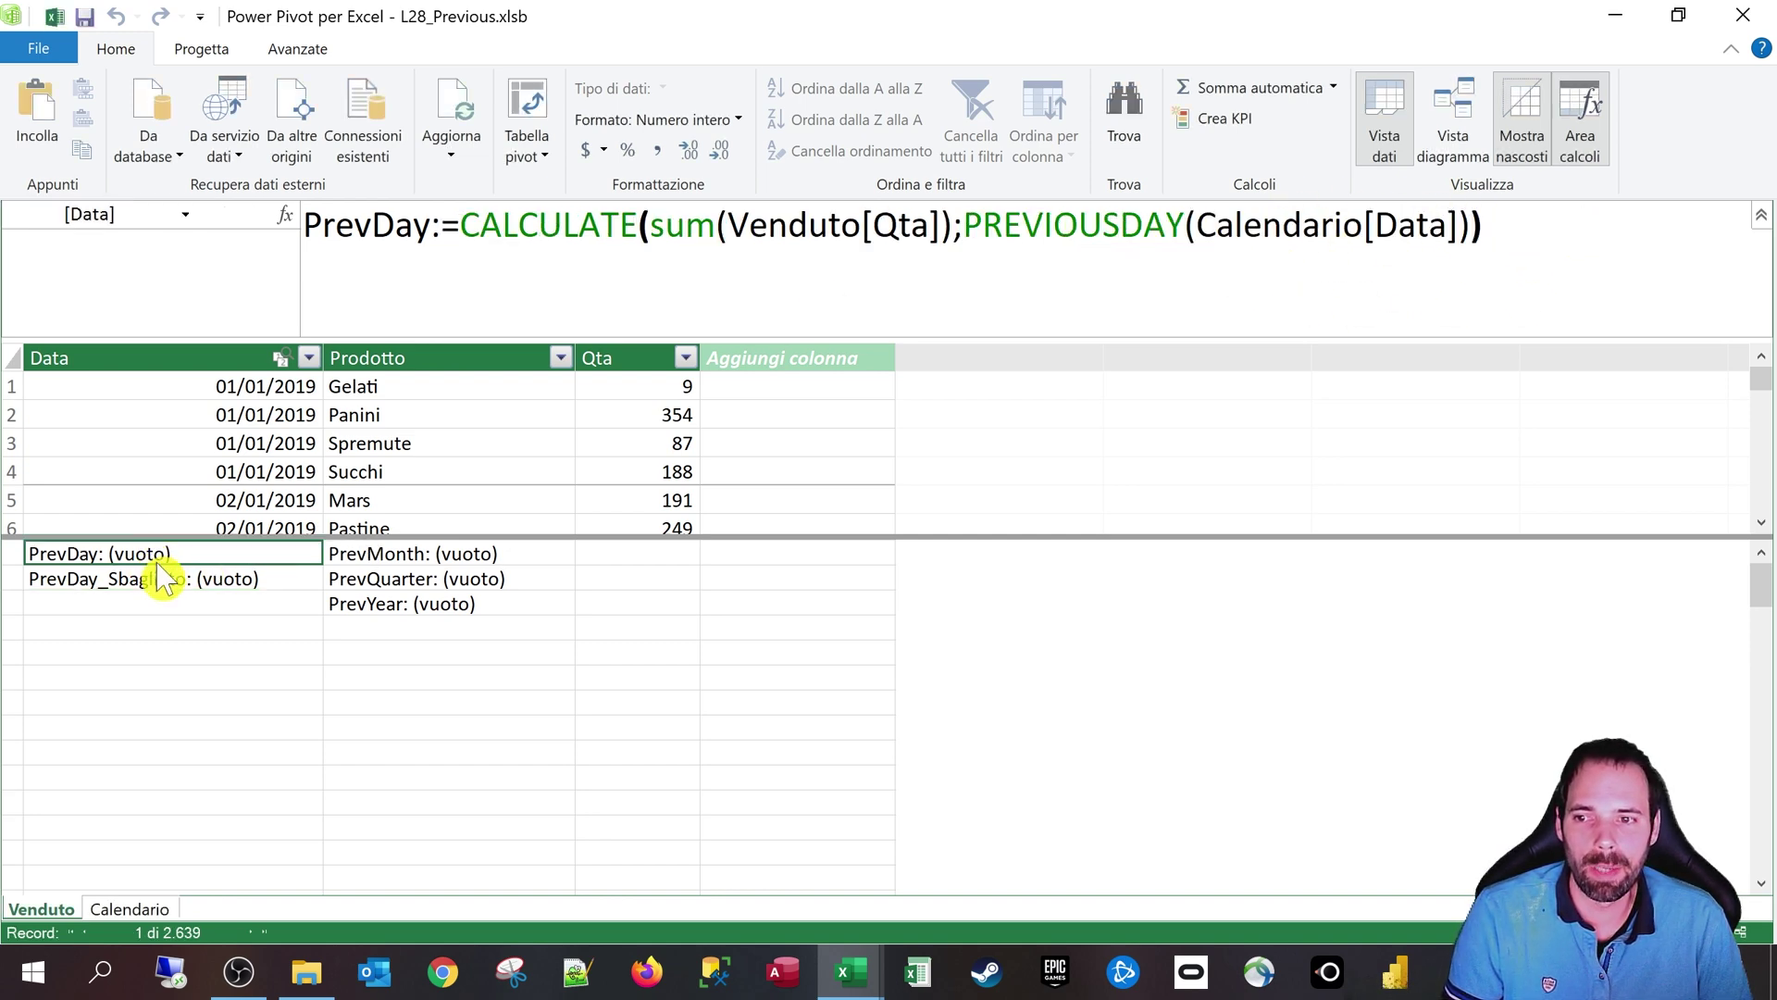
pyautogui.click(958, 225)
pyautogui.click(1262, 258)
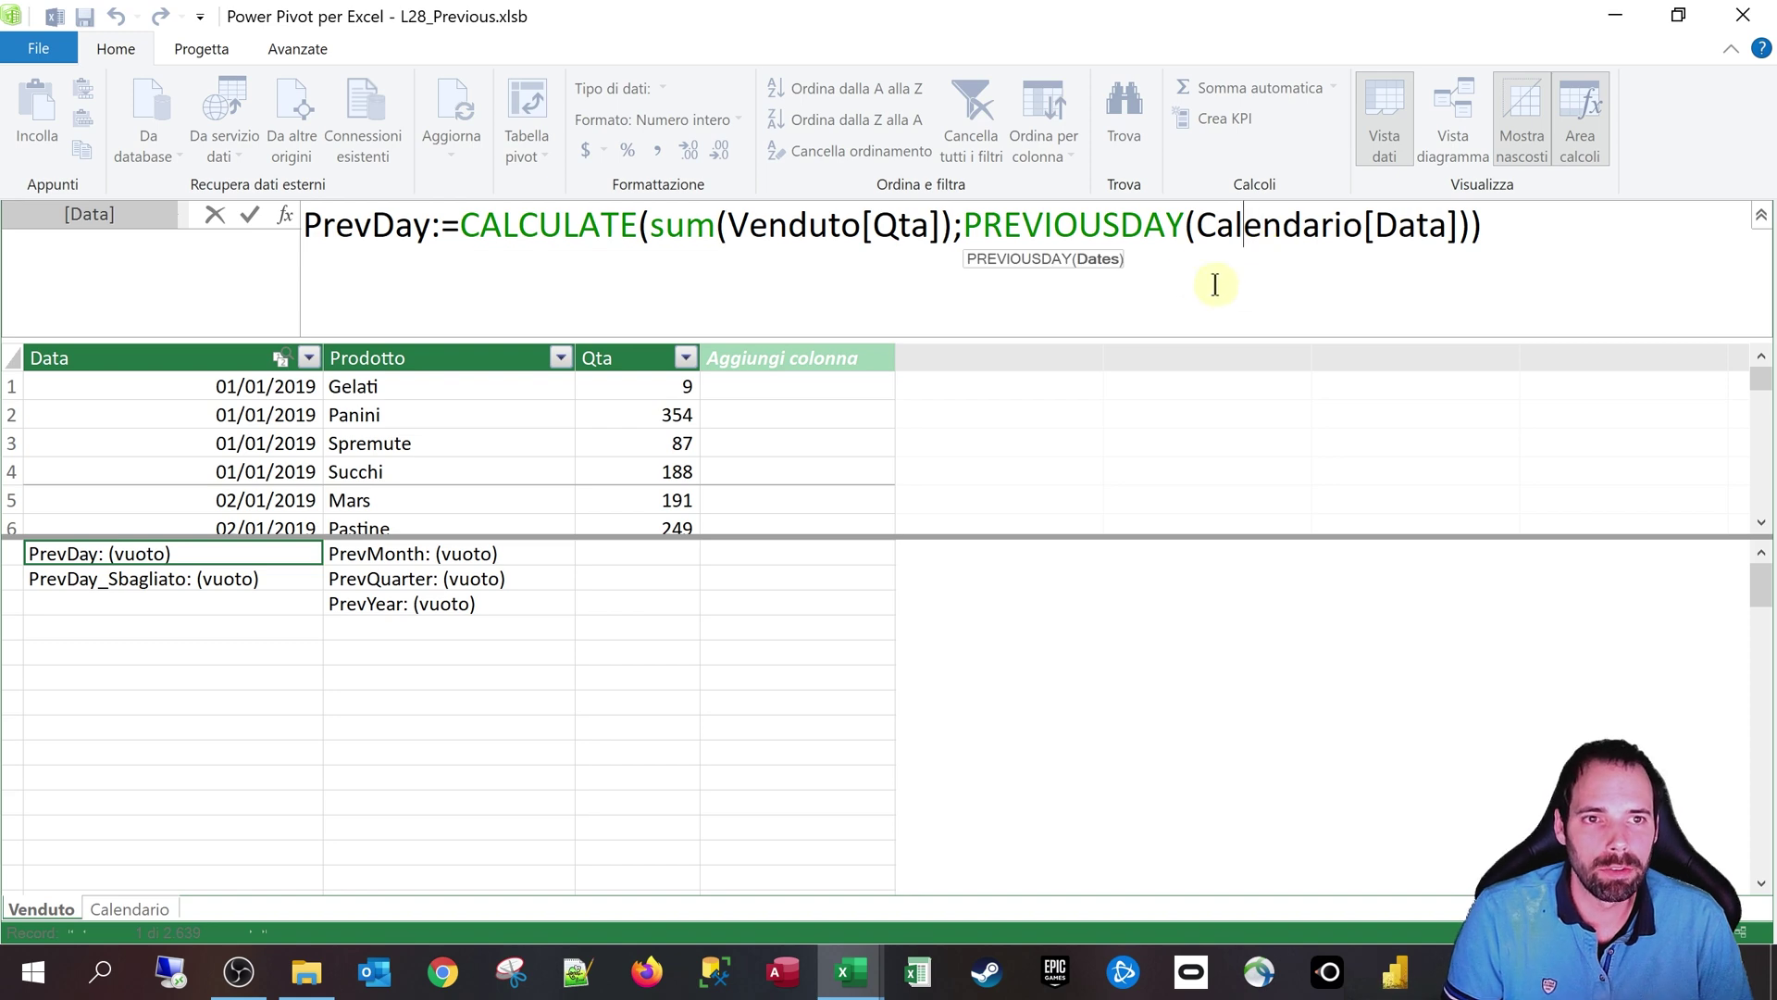
pyautogui.moveTo(1201, 227); pyautogui.dragTo(1468, 227)
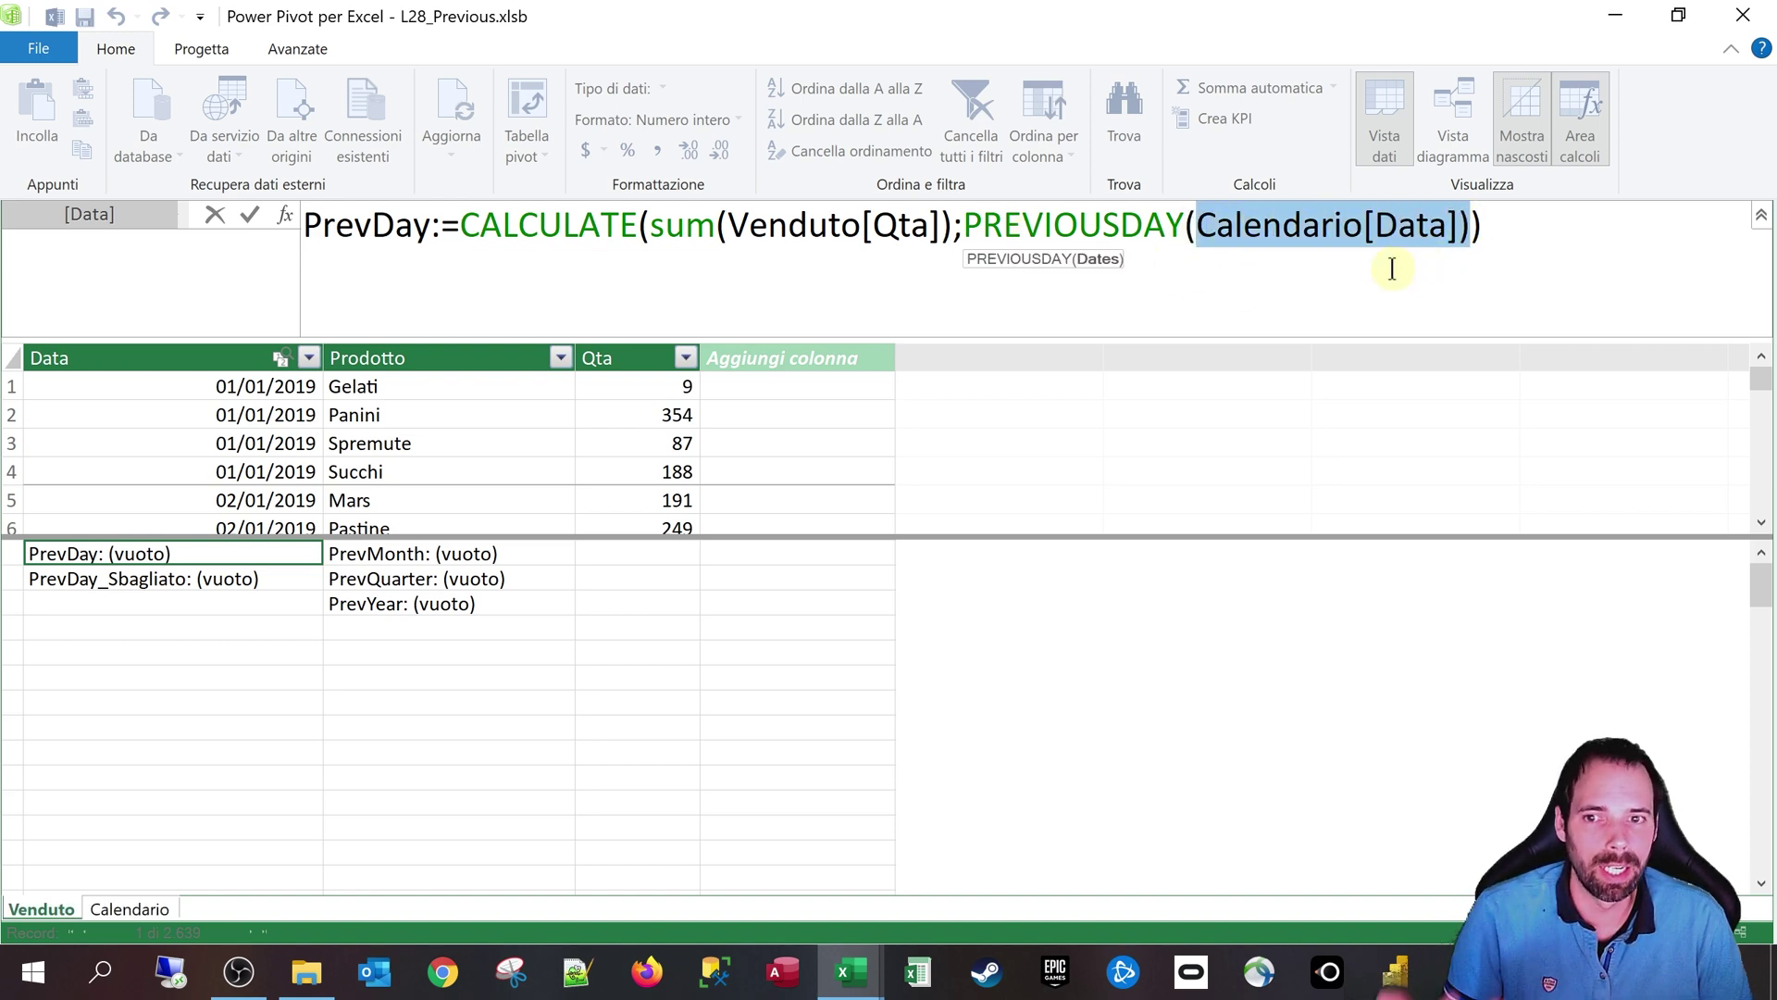
pyautogui.click(1446, 268)
# Step: Examine the PrevMonth measure's formula, highlighting the PREVIOUSMONTH function and its Calendario[Data] argument
pyautogui.click(416, 557)
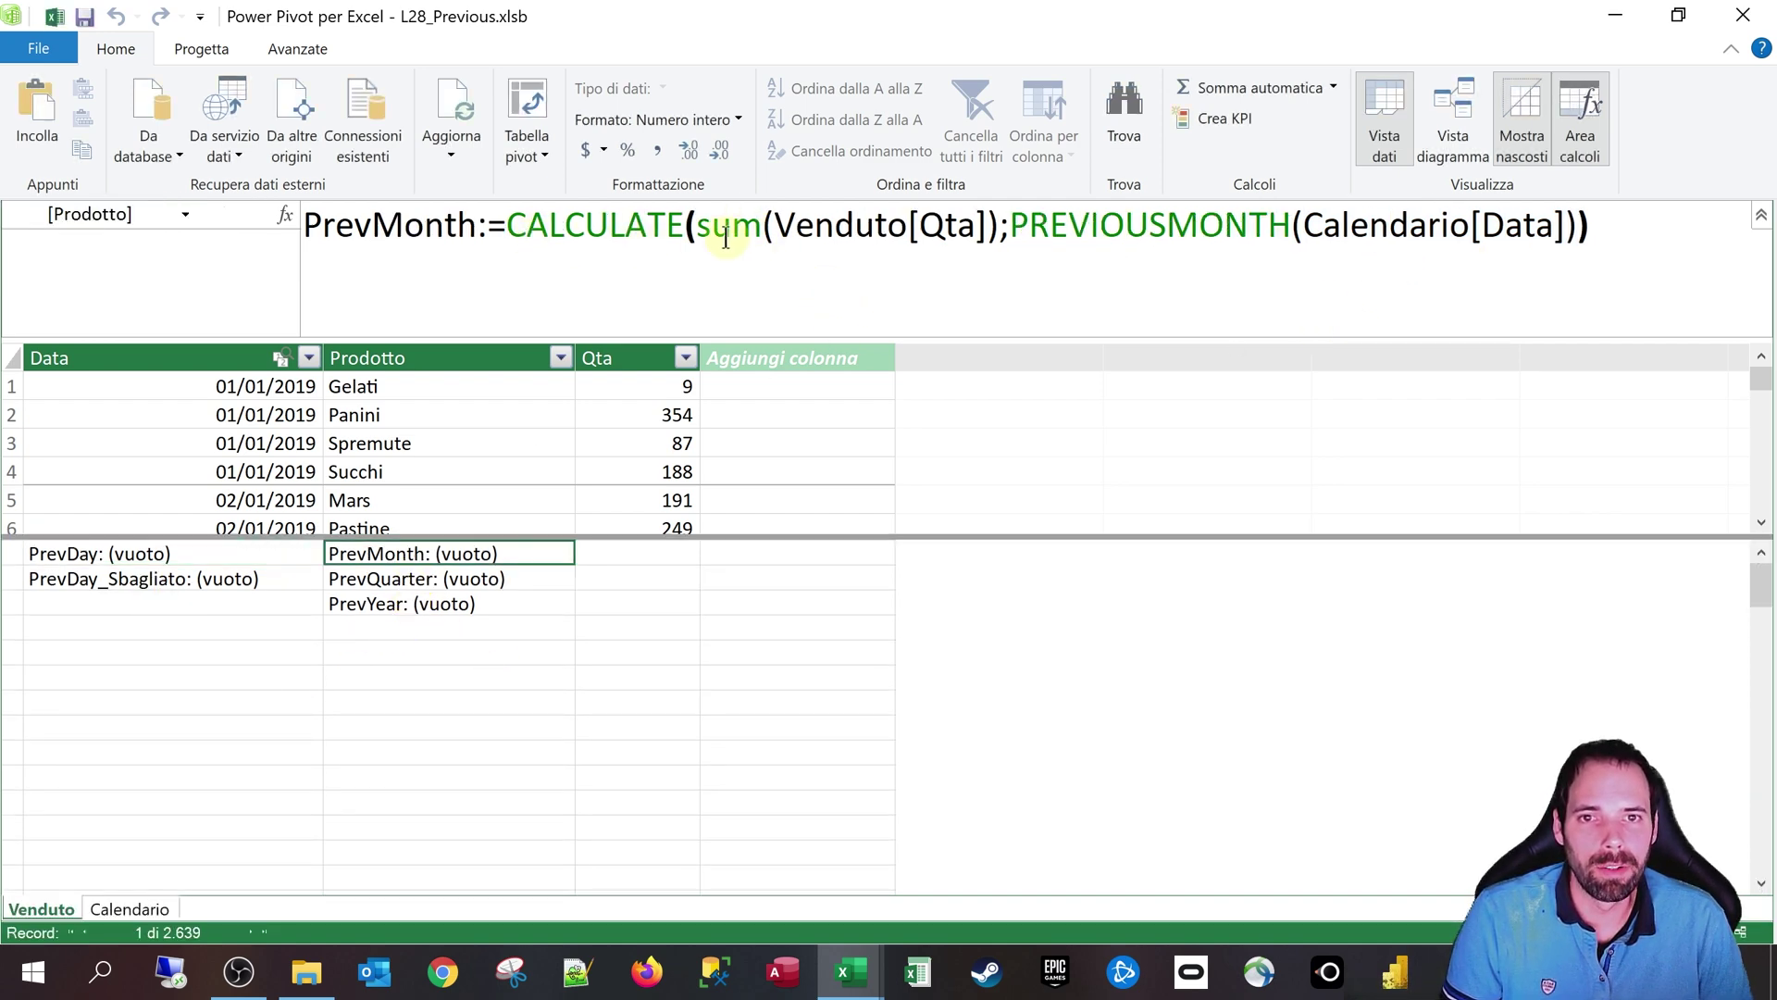
pyautogui.moveTo(726, 237); pyautogui.dragTo(1305, 223)
pyautogui.click(1055, 244)
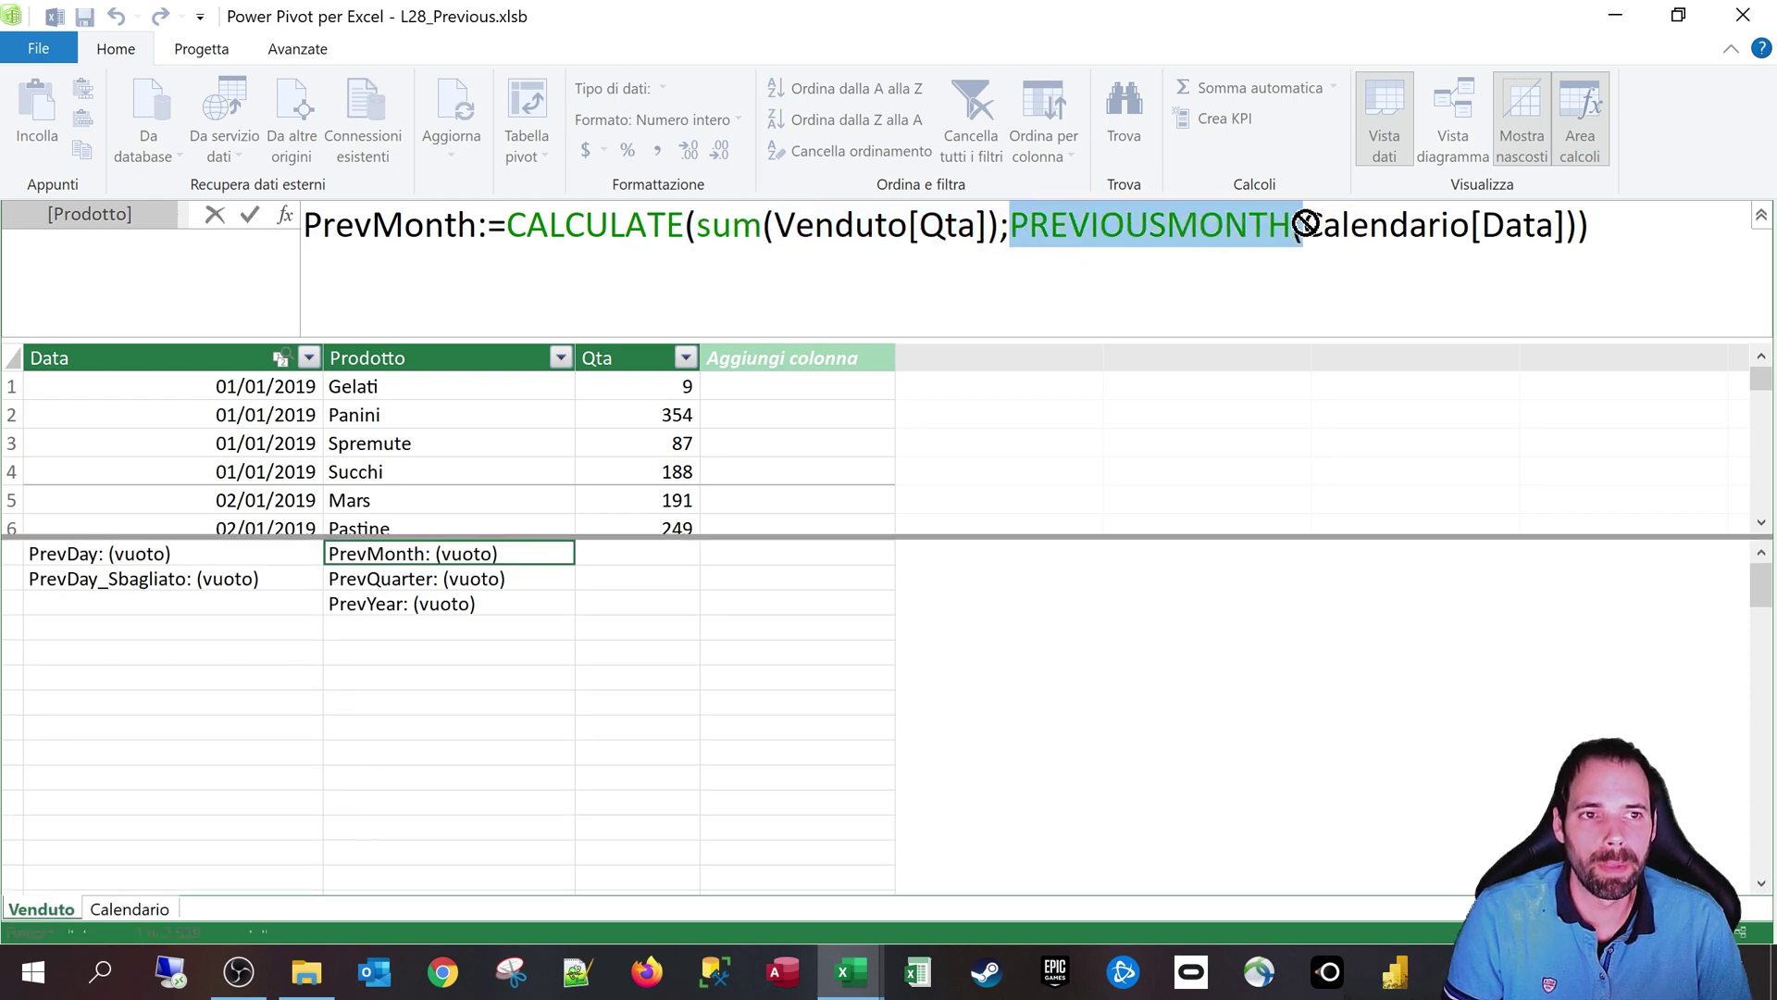
pyautogui.click(1487, 231)
pyautogui.moveTo(1564, 230); pyautogui.dragTo(1406, 238)
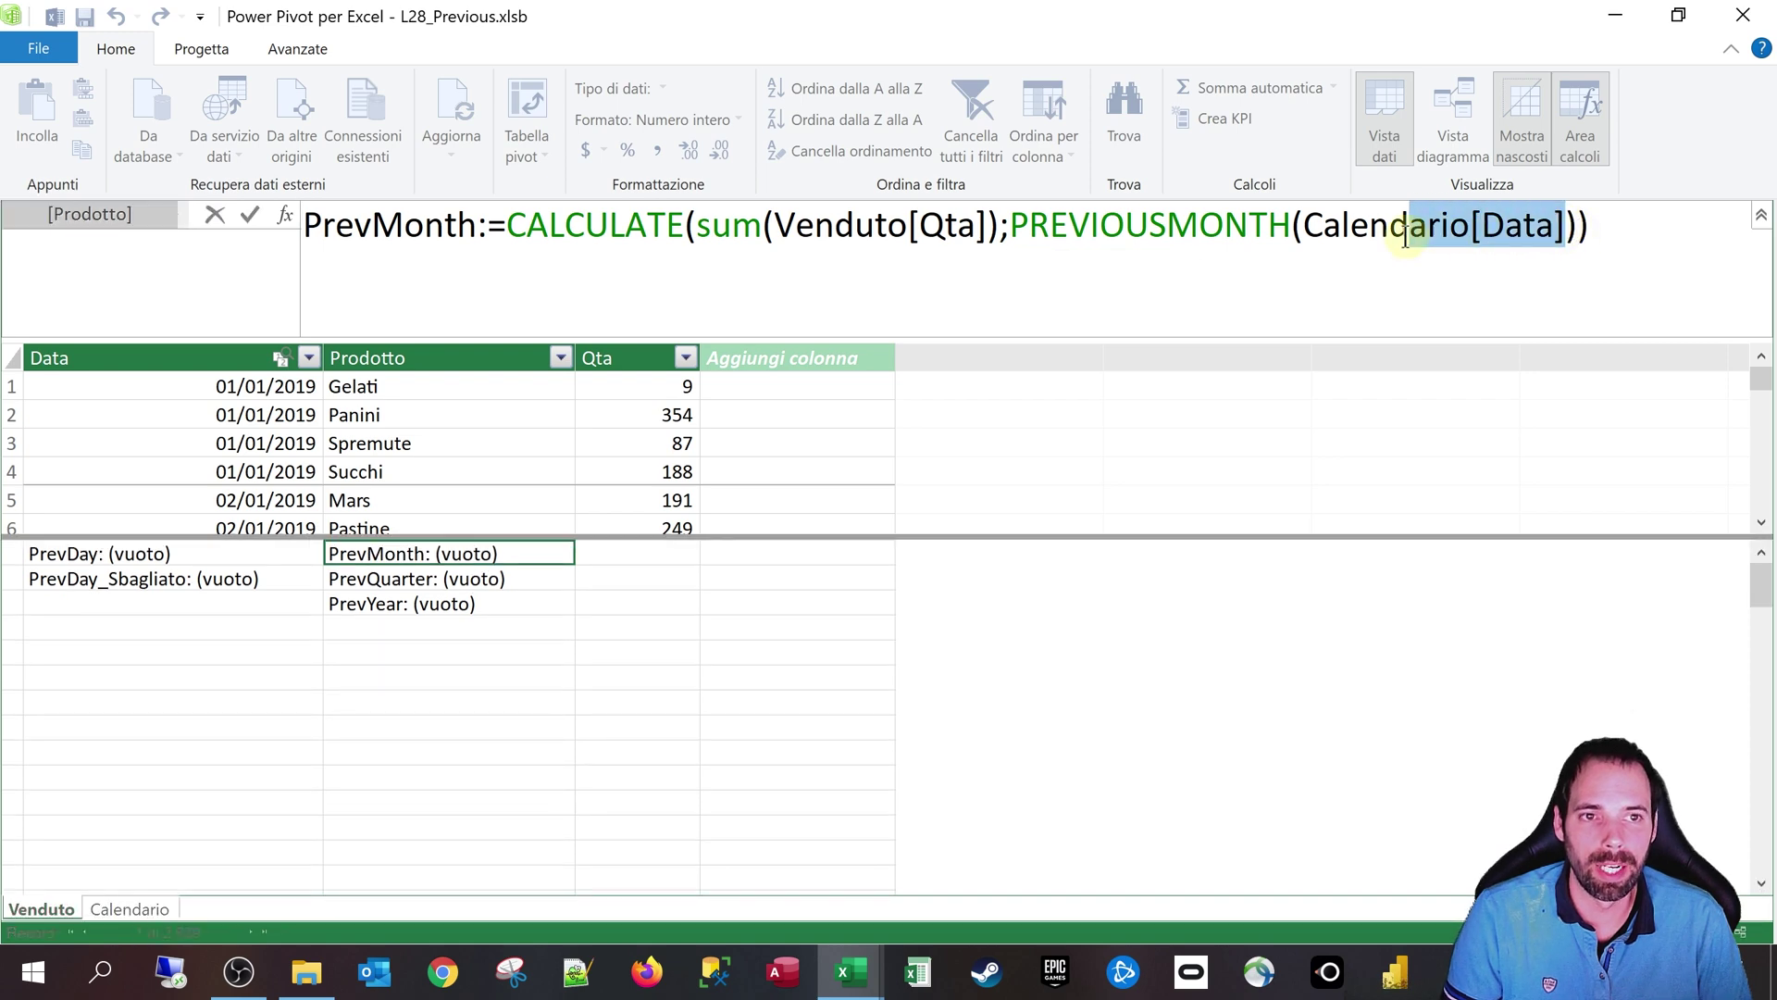
pyautogui.click(1479, 230)
pyautogui.moveTo(1564, 230); pyautogui.dragTo(1388, 232)
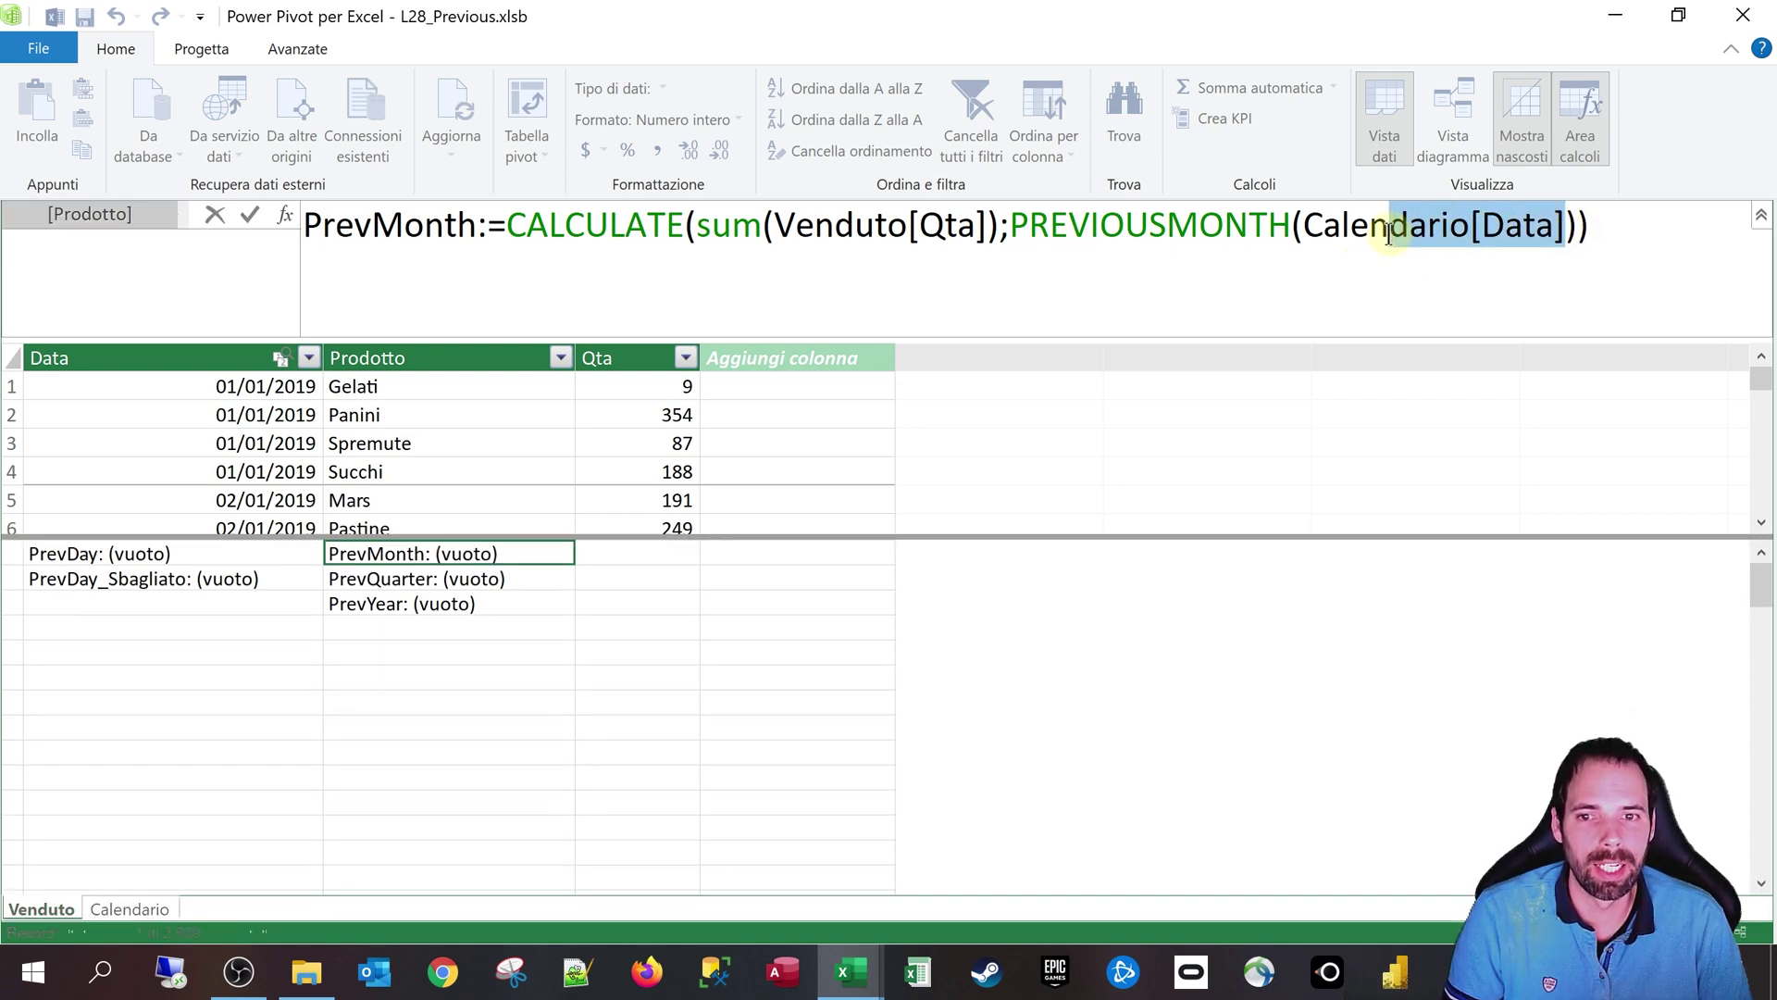
# Step: Examine the PrevQuarter measure's formula, highlighting the PREVIOUSQUARTER function and its Calendario[Data] argument
pyautogui.click(454, 581)
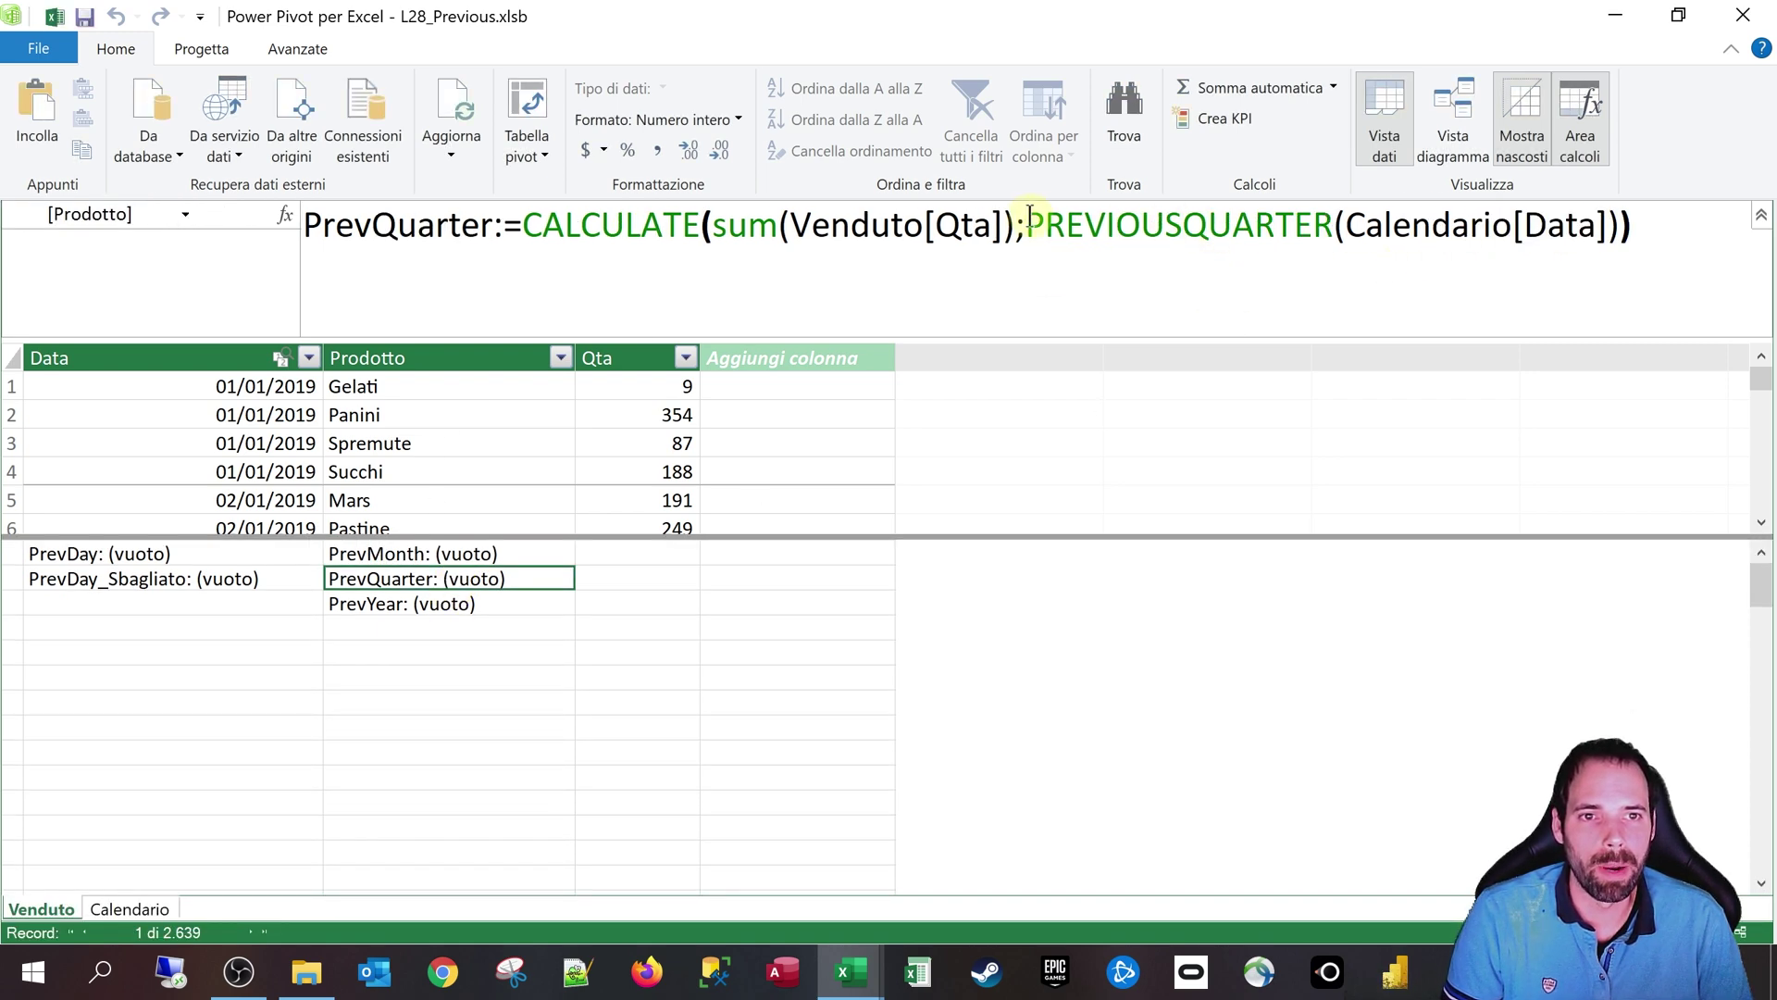
pyautogui.moveTo(1027, 227); pyautogui.dragTo(1596, 227)
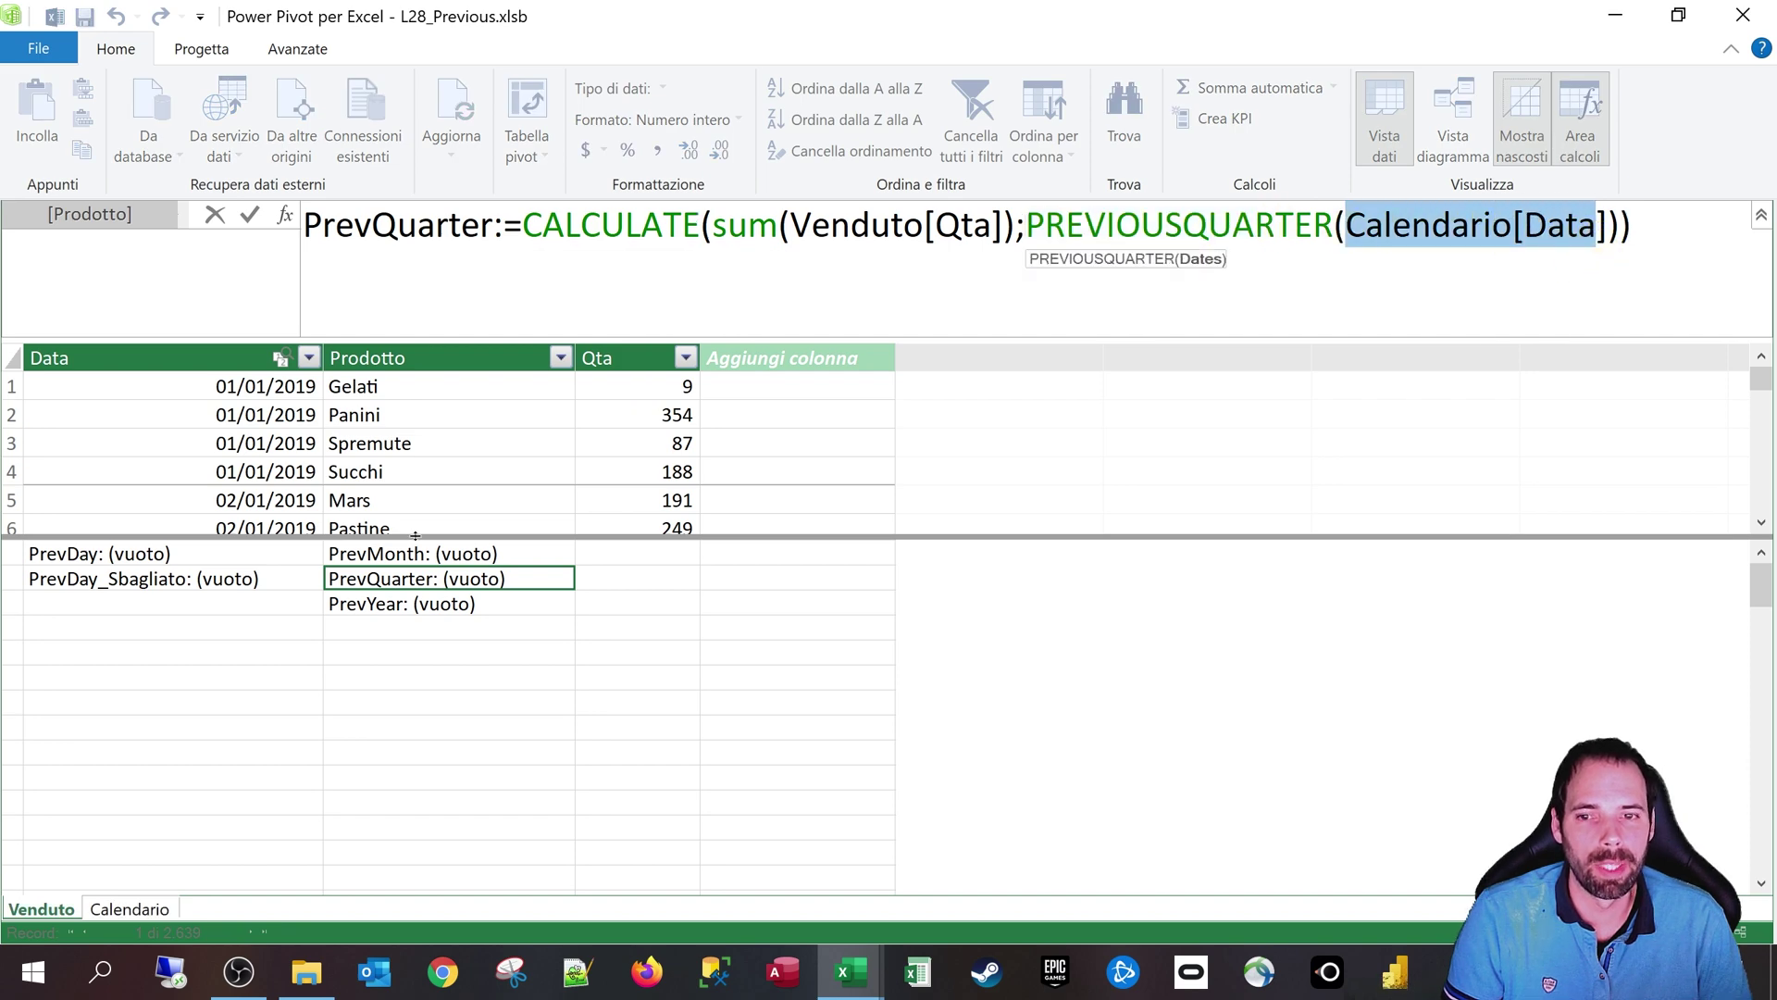
pyautogui.click(417, 606)
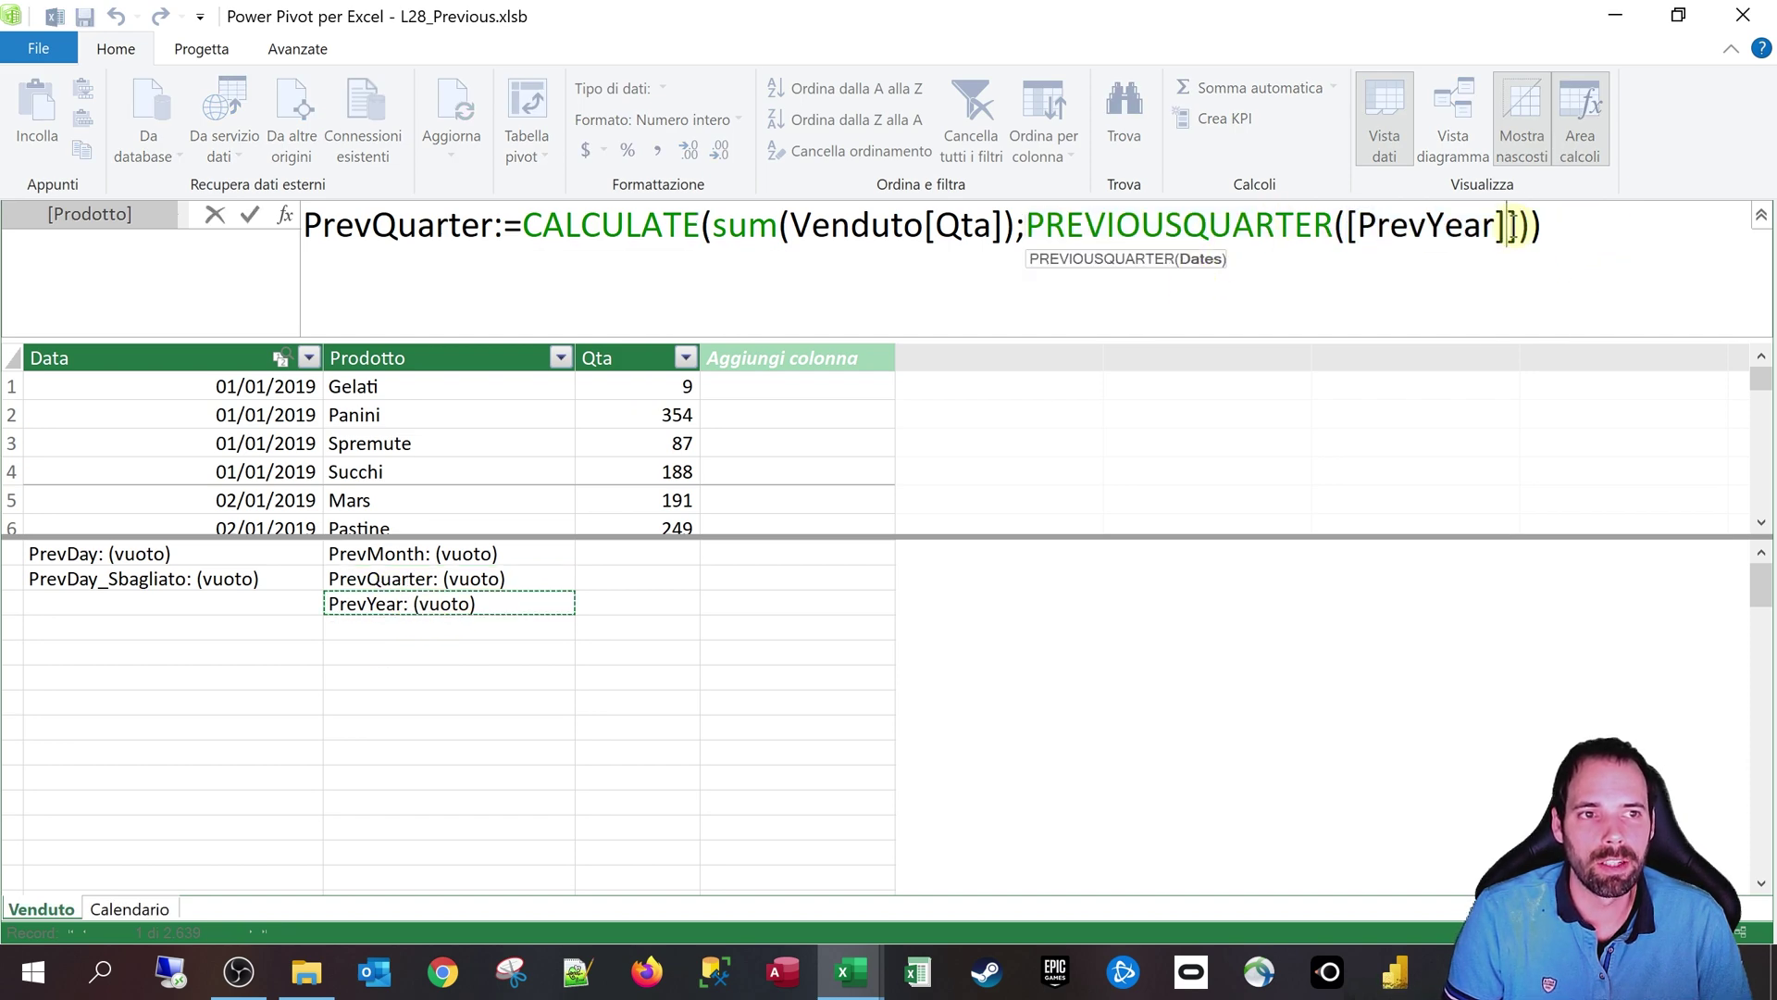
pyautogui.moveTo(1518, 227); pyautogui.dragTo(1231, 229)
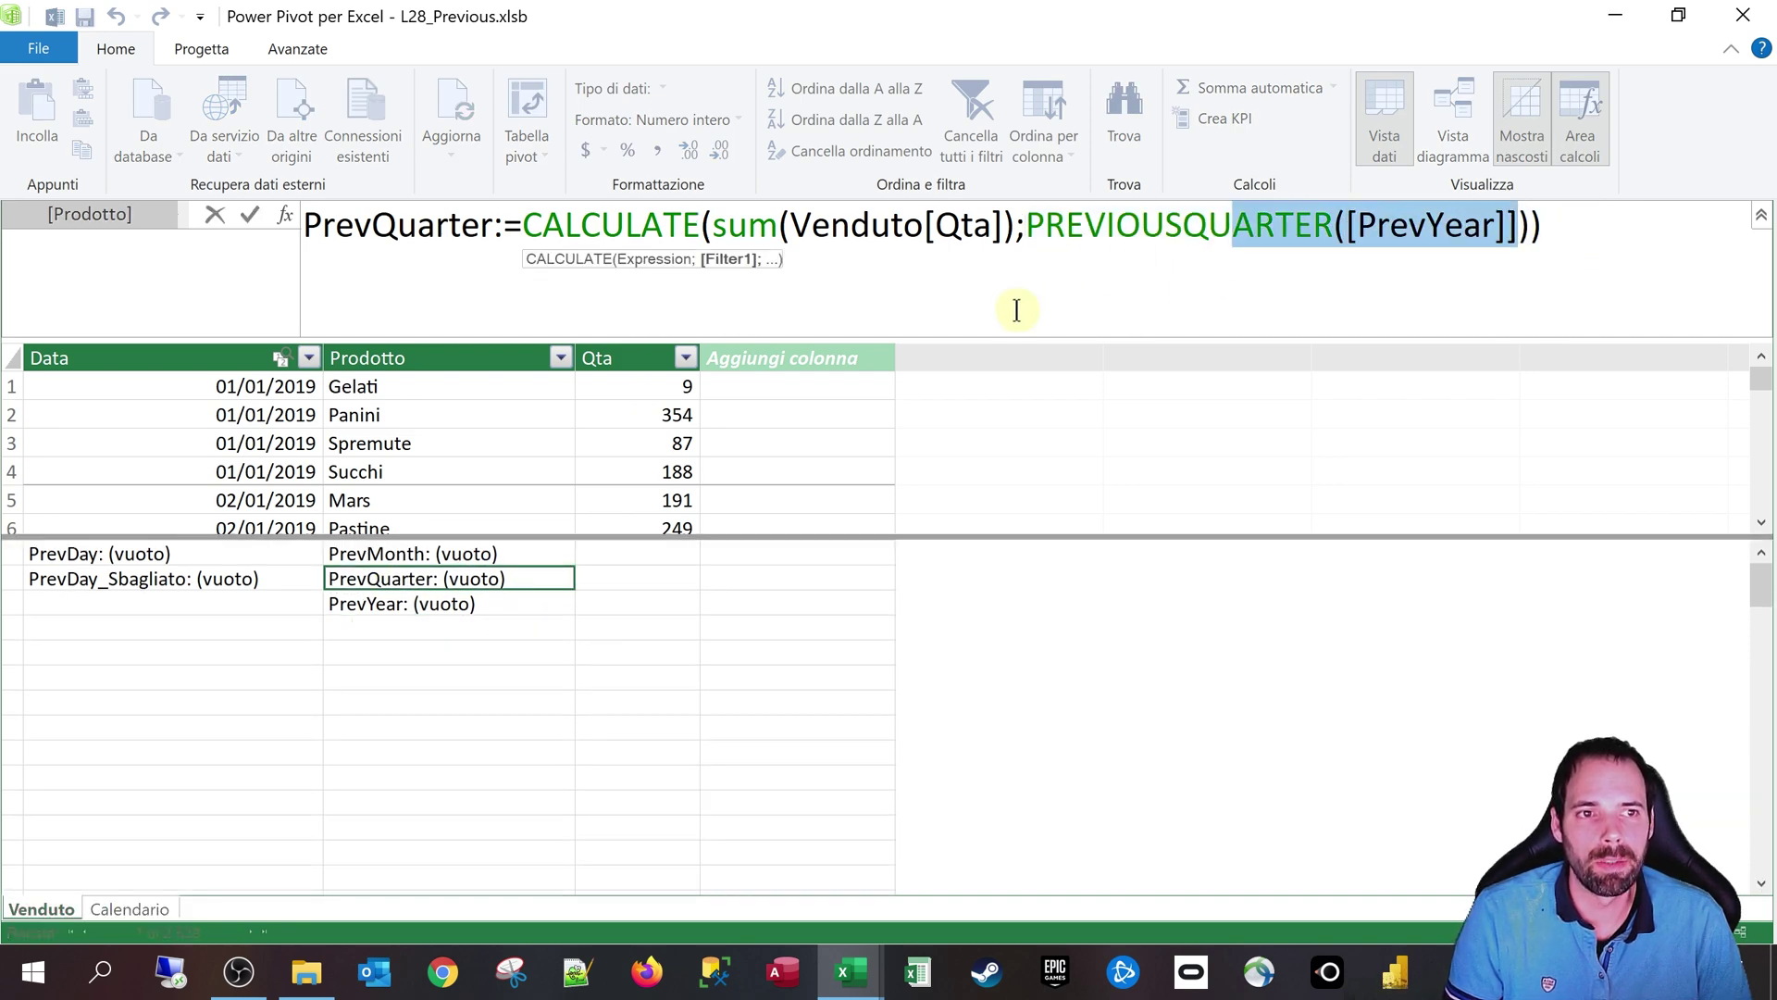
# Step: Return to the workbook's PrevMonth sheet and examine the Mese and Nome del mese columns of the pivot table
pyautogui.click(1616, 16)
pyautogui.click(361, 900)
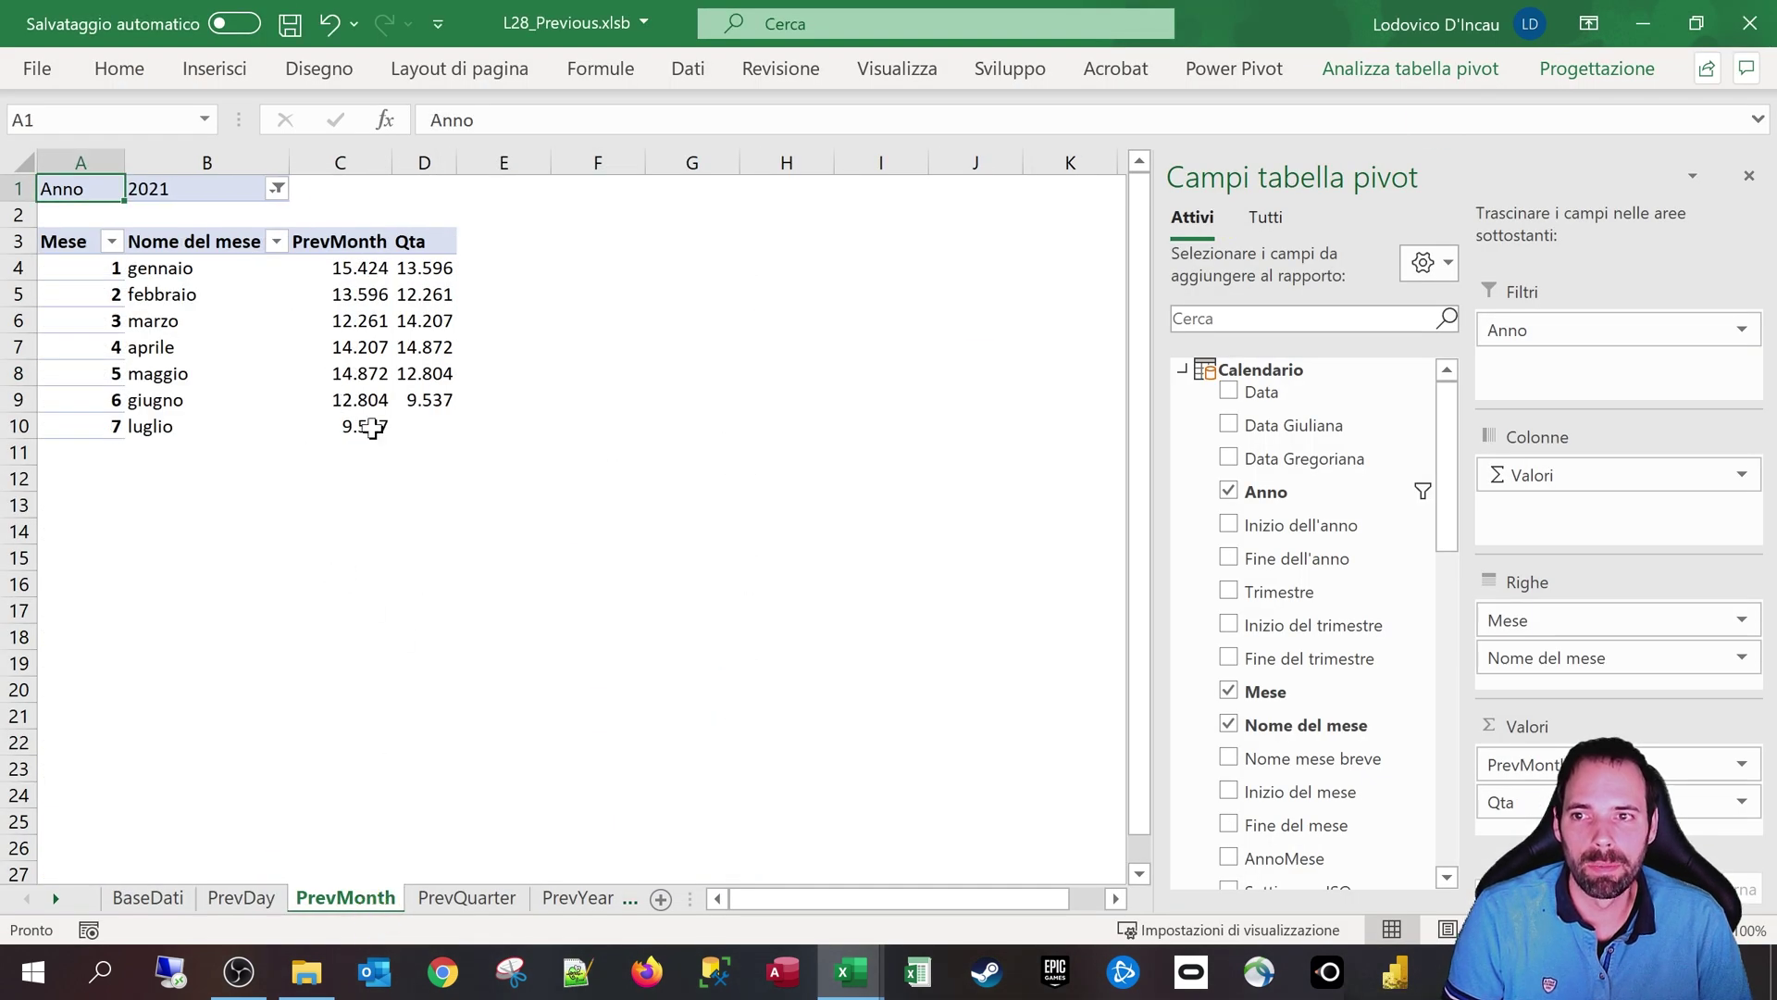
pyautogui.moveTo(178, 269); pyautogui.dragTo(183, 420)
pyautogui.moveTo(100, 270); pyautogui.dragTo(107, 425)
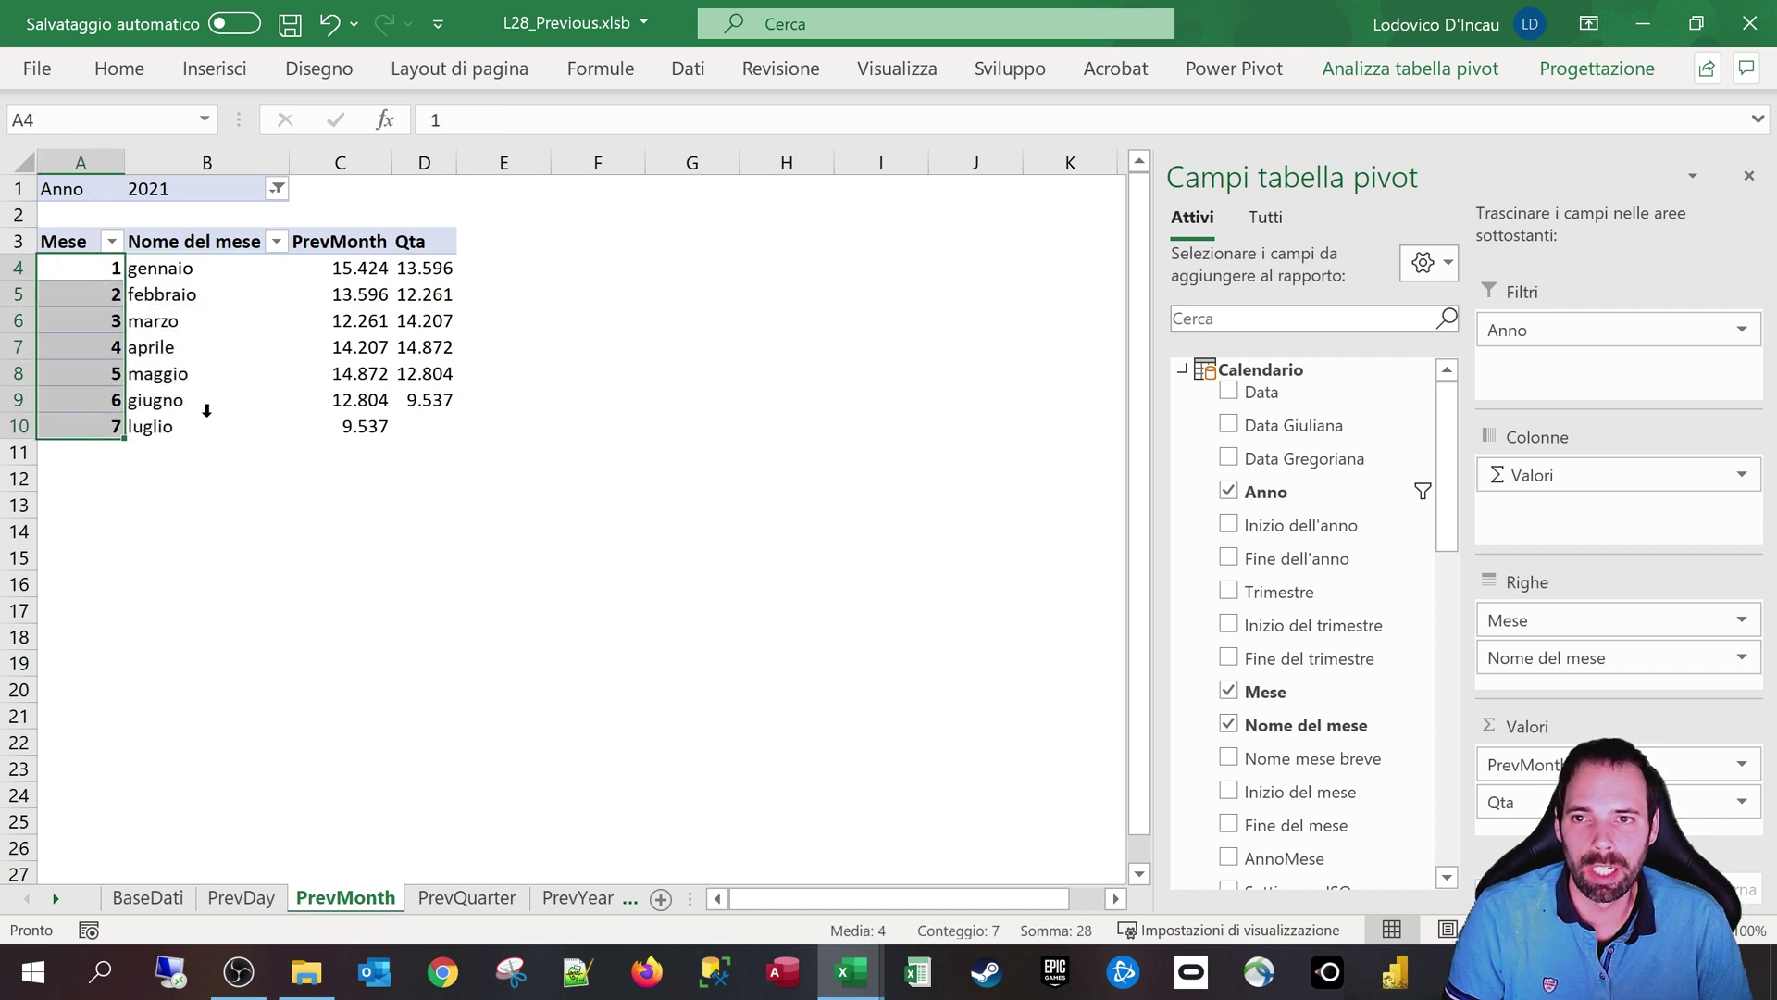
# Step: Compare the January Qta value with the February PrevMonth value in the 2021 pivot table
pyautogui.click(395, 273)
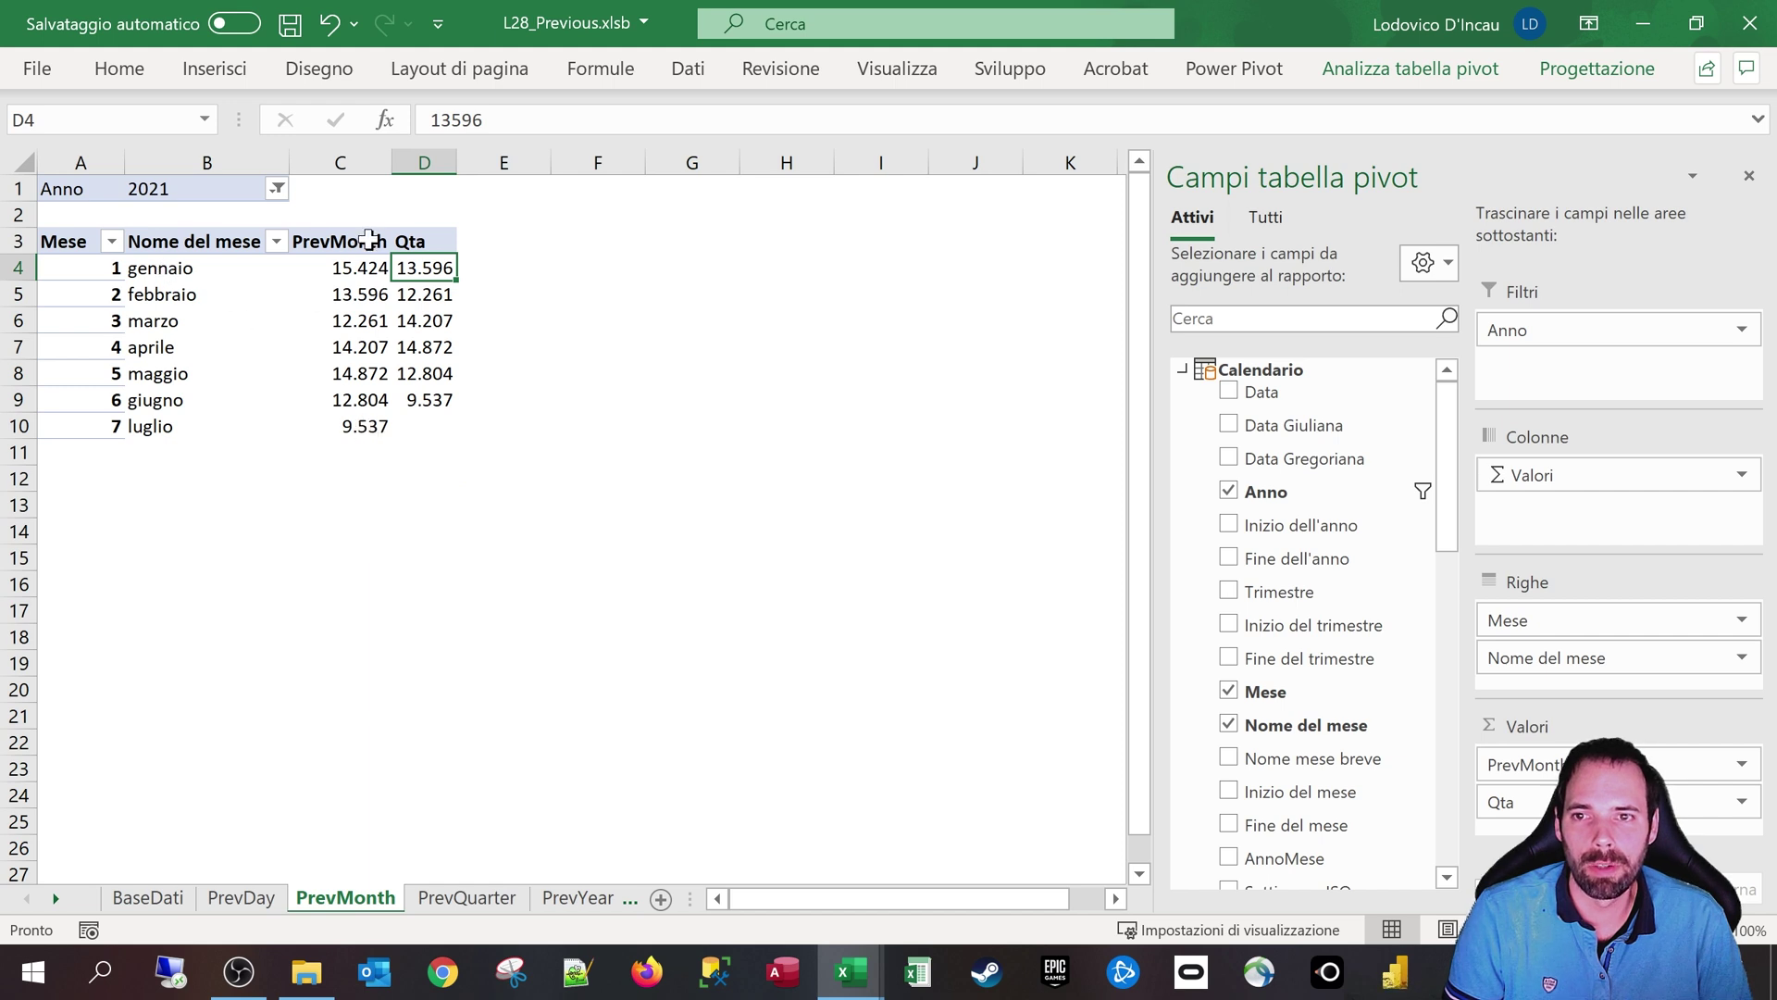
pyautogui.click(369, 239)
pyautogui.click(353, 295)
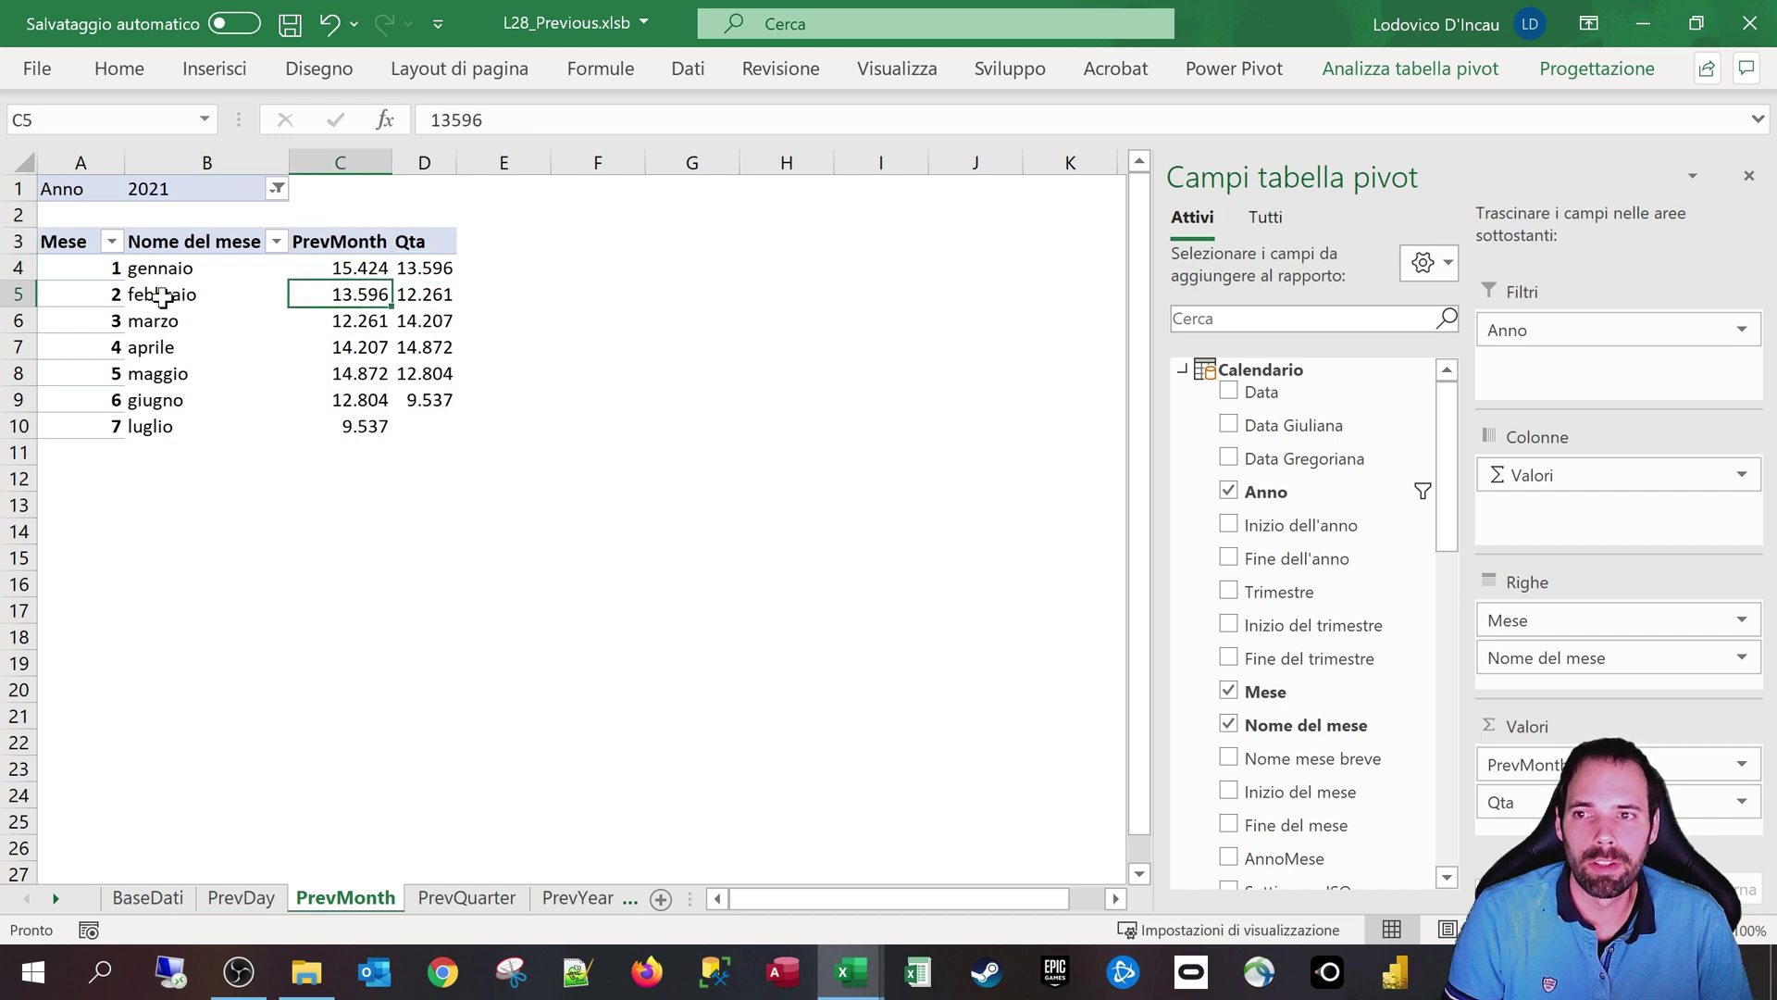
pyautogui.moveTo(339, 303)
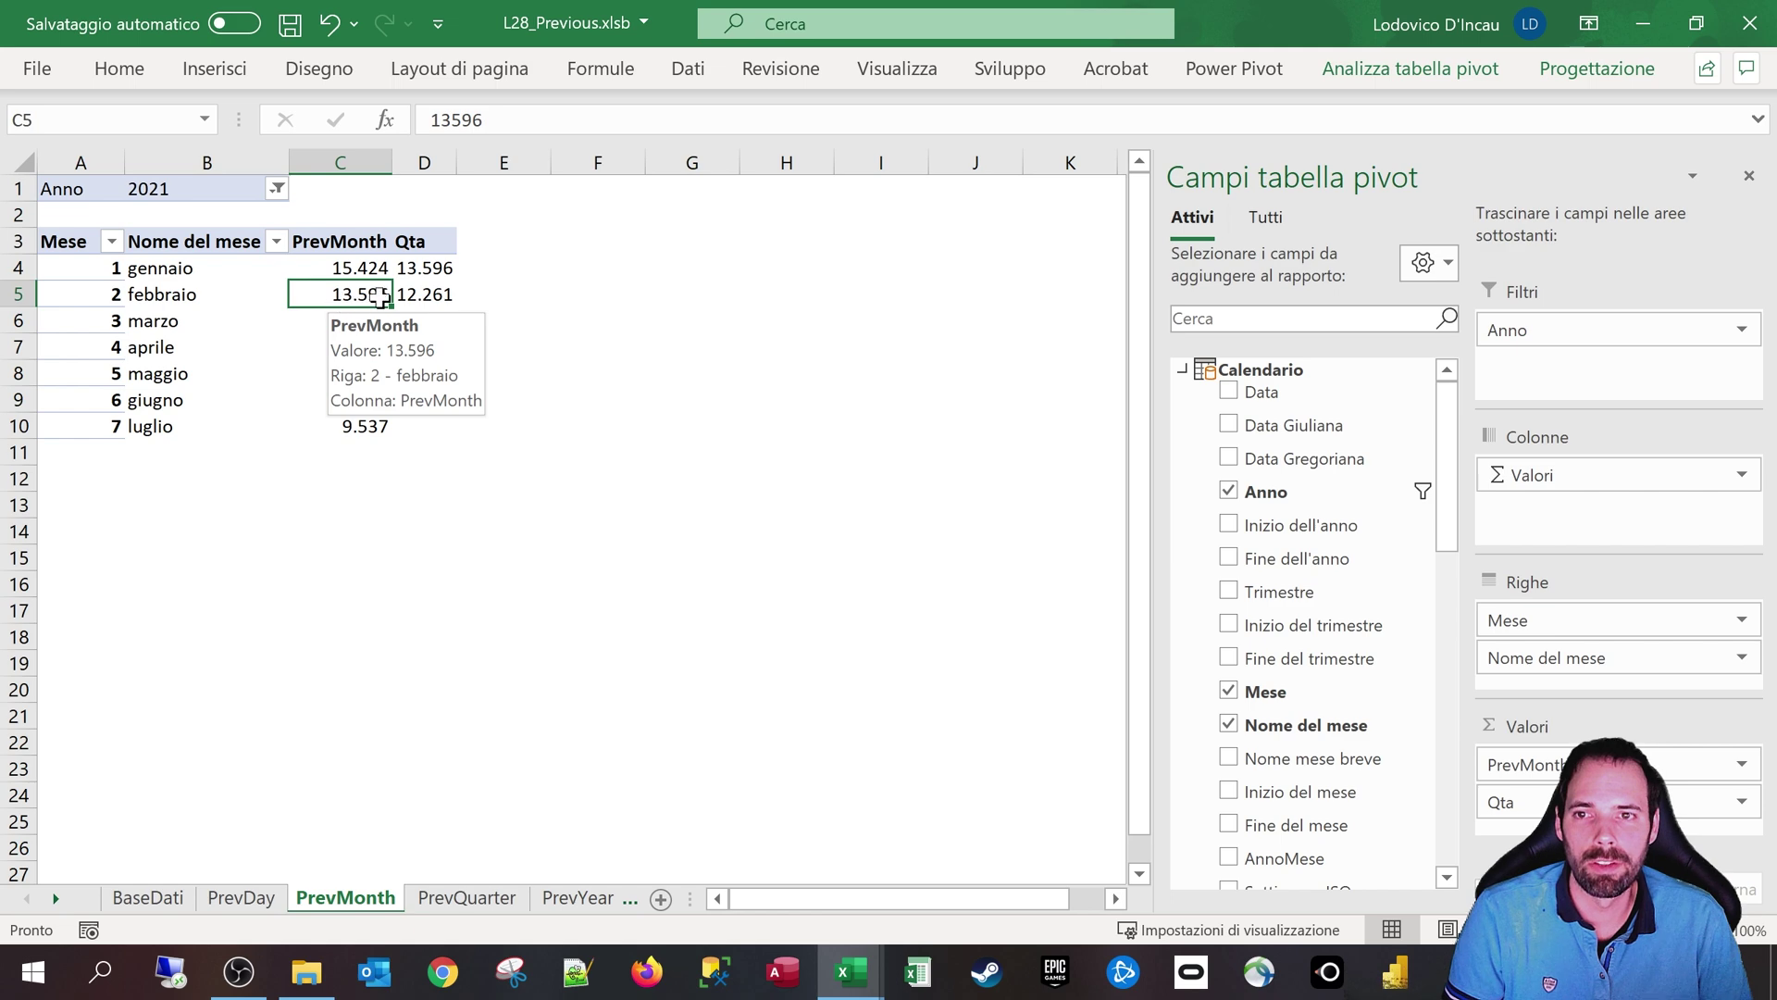
pyautogui.click(425, 268)
pyautogui.click(354, 294)
pyautogui.click(424, 269)
pyautogui.click(343, 298)
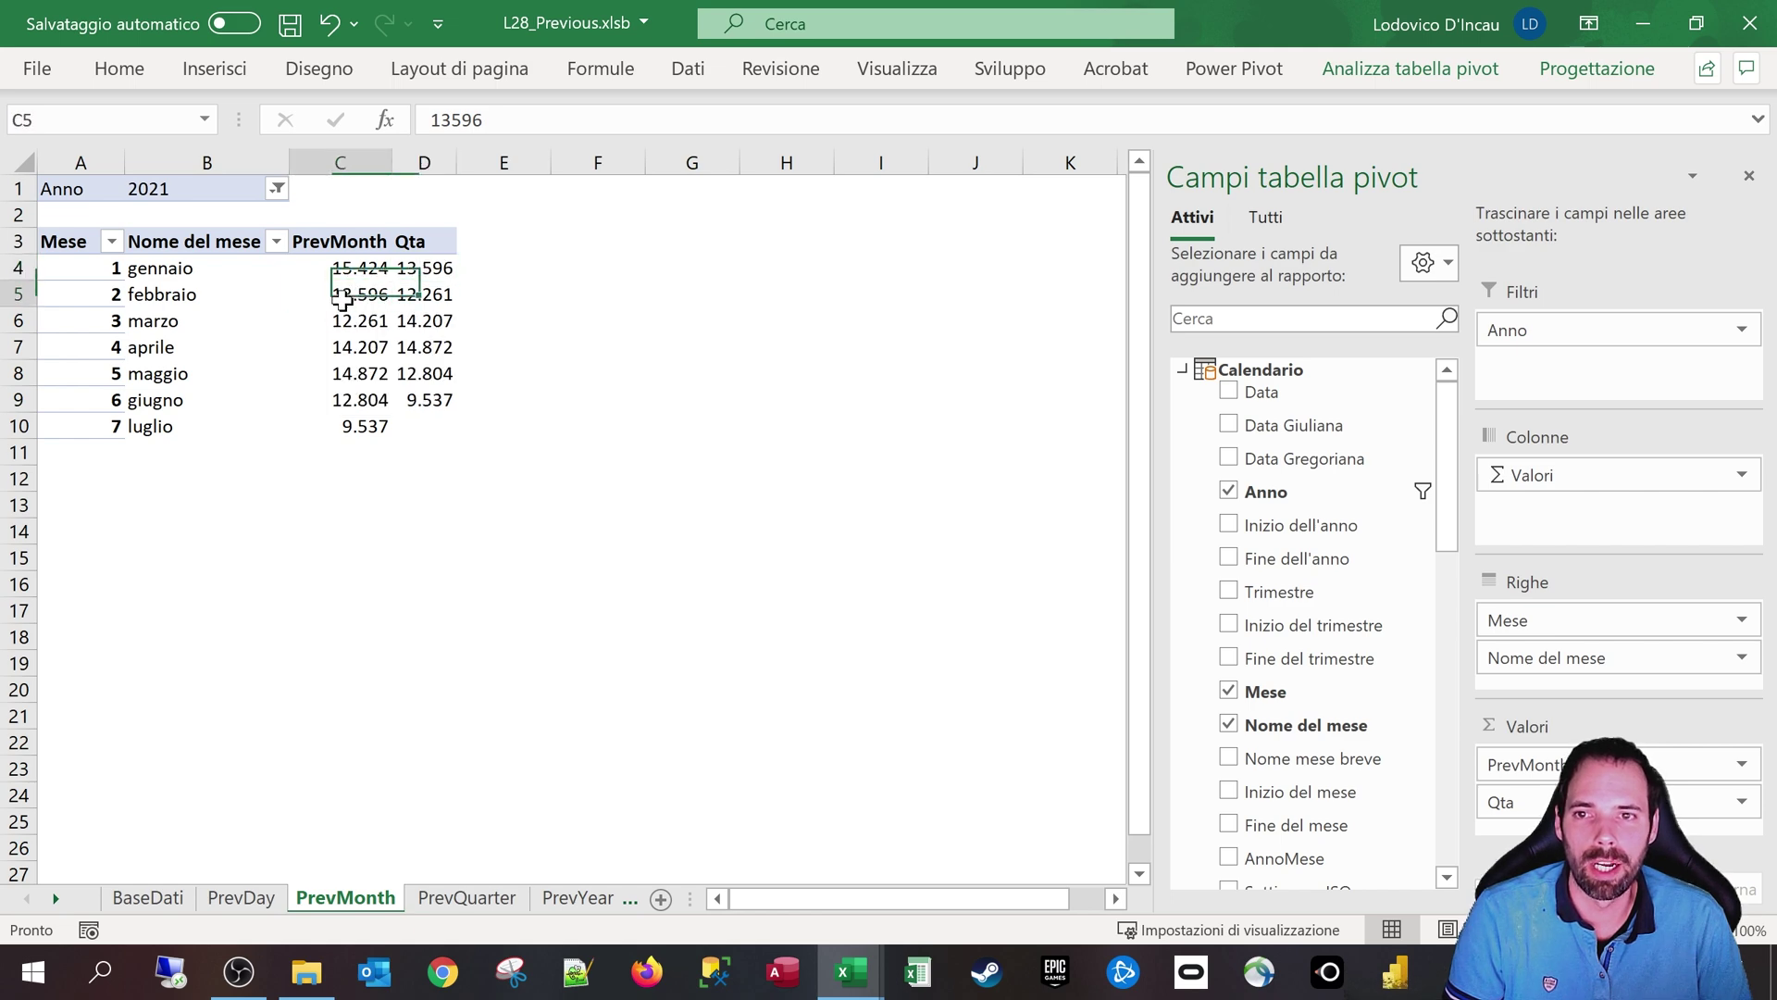
# Step: Open the PrevQuarter sheet and compare the 2019 Q1 Qta value with the Q2 PrevQuarter value
pyautogui.click(468, 897)
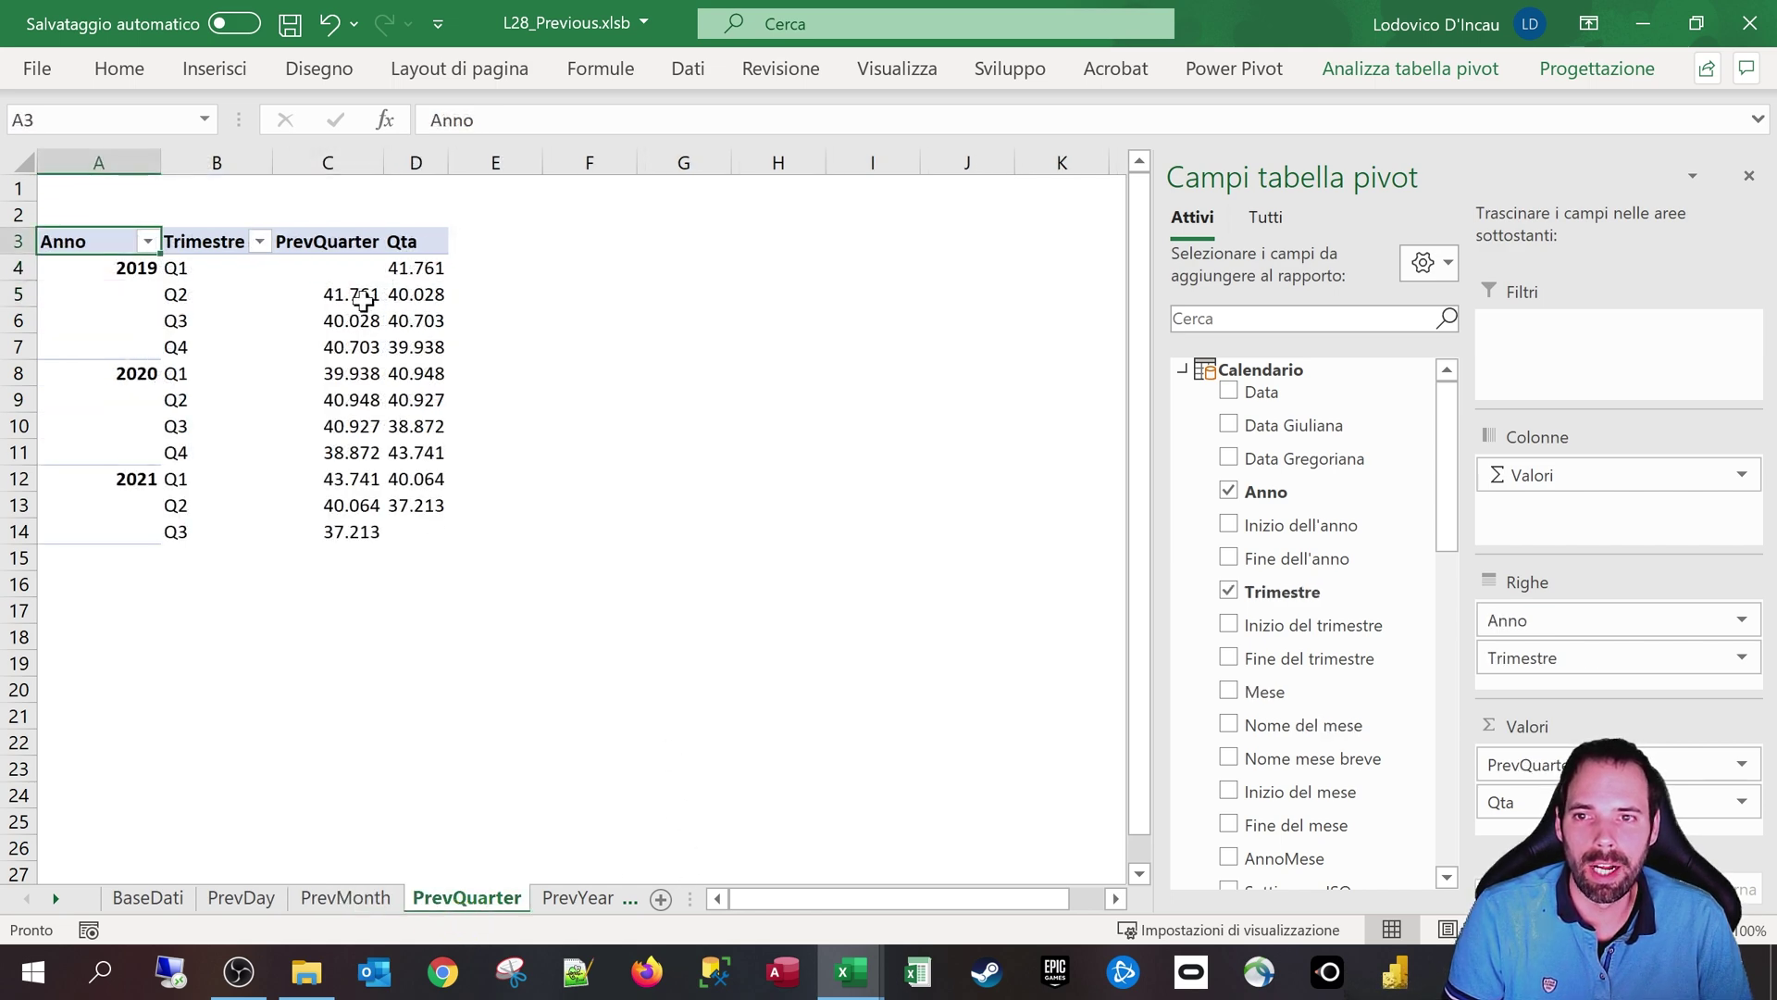
pyautogui.click(362, 298)
pyautogui.click(421, 266)
pyautogui.click(358, 297)
pyautogui.click(421, 266)
pyautogui.click(359, 298)
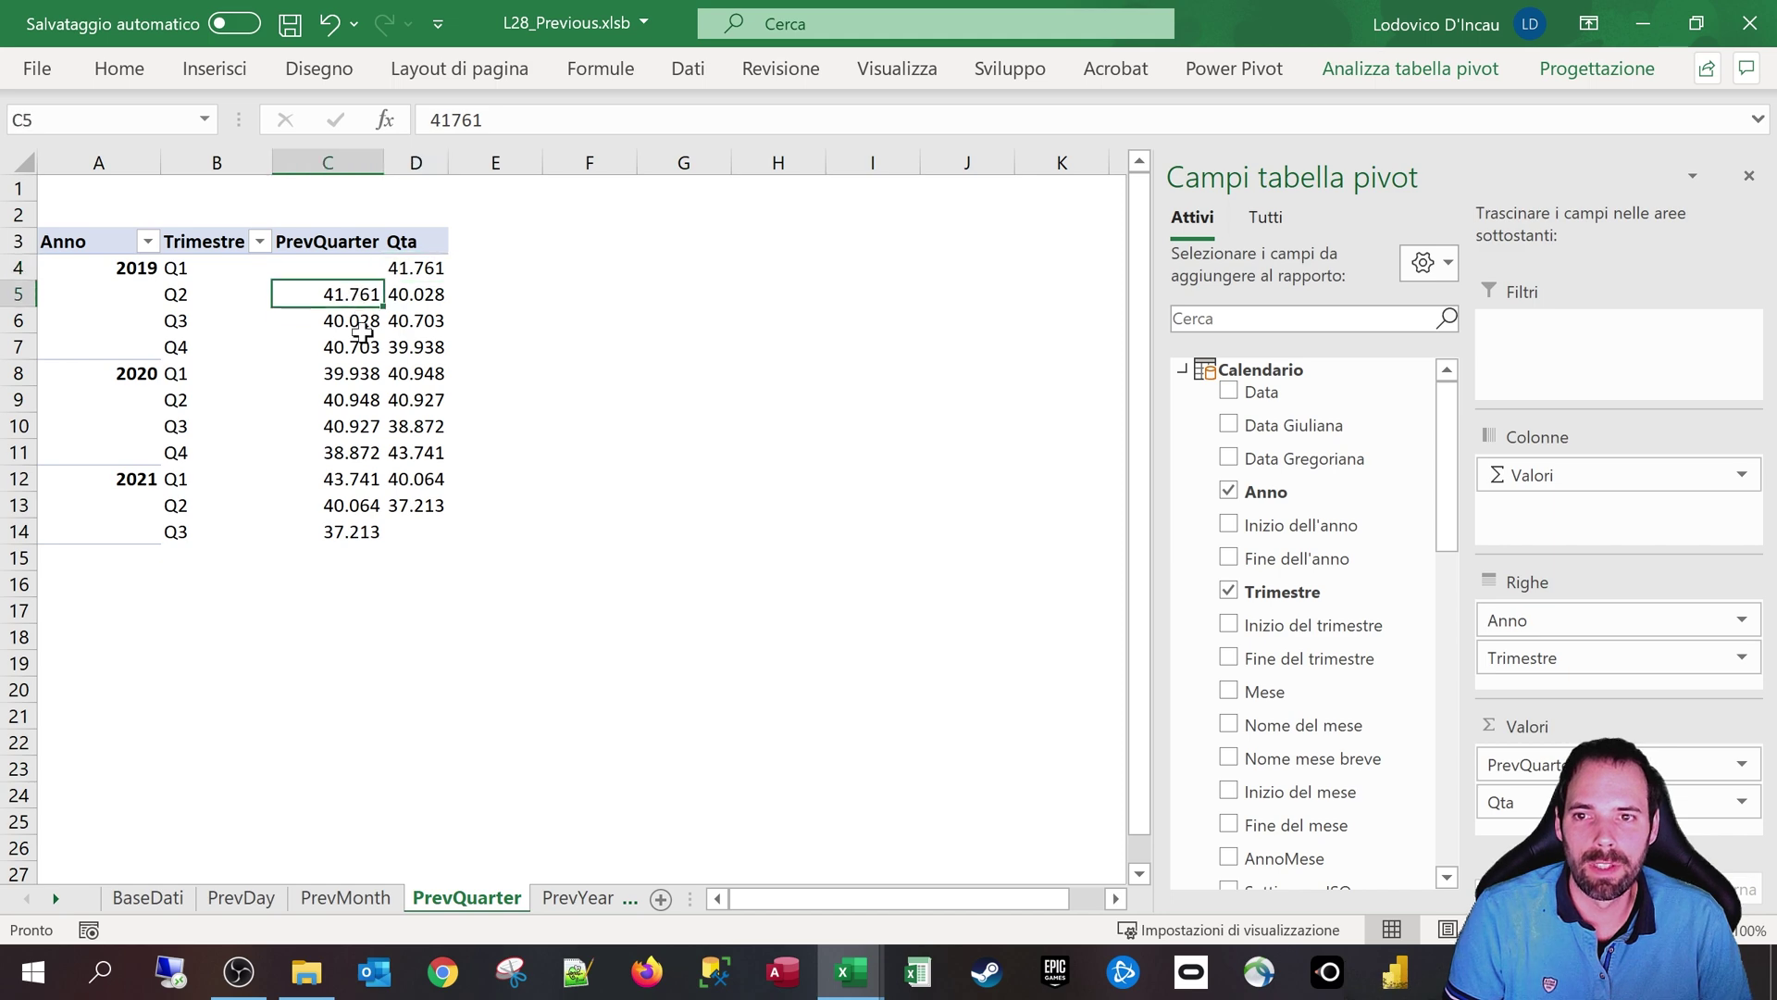
pyautogui.click(414, 295)
# Step: Open the PrevYear sheet and compare the 2019 Qta value with the 2020 PrevYear value
pyautogui.click(579, 898)
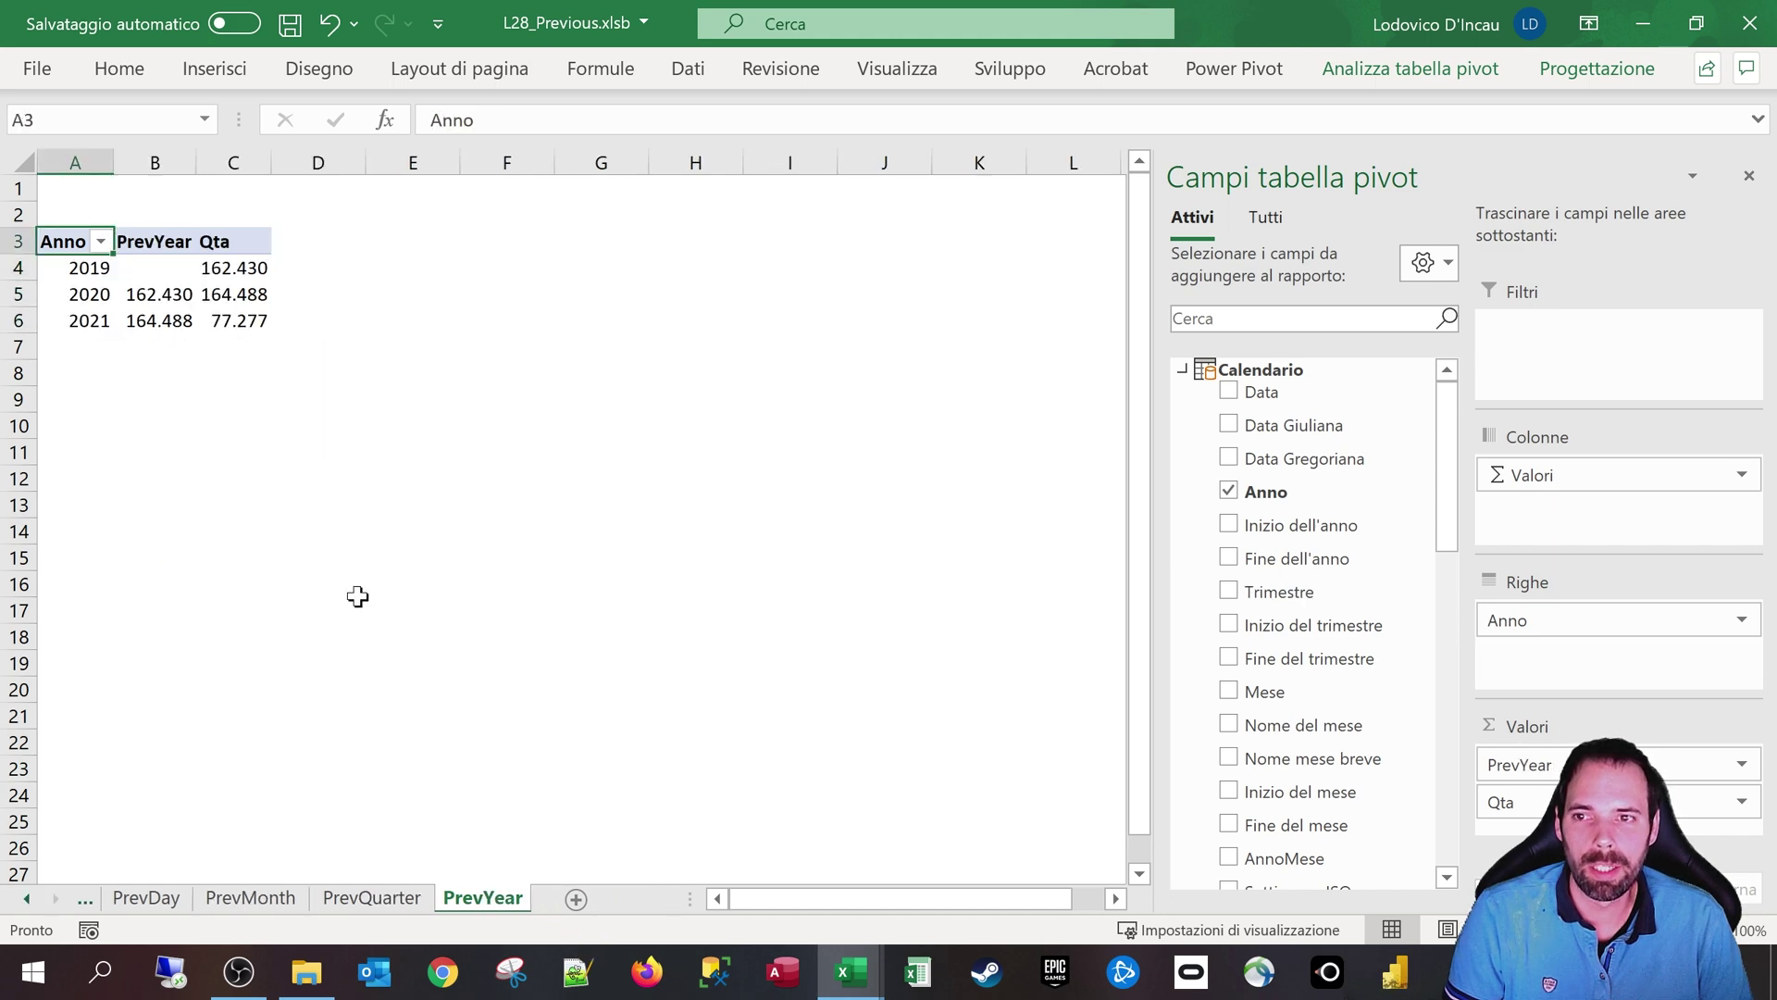
pyautogui.click(164, 294)
pyautogui.click(218, 266)
pyautogui.click(153, 296)
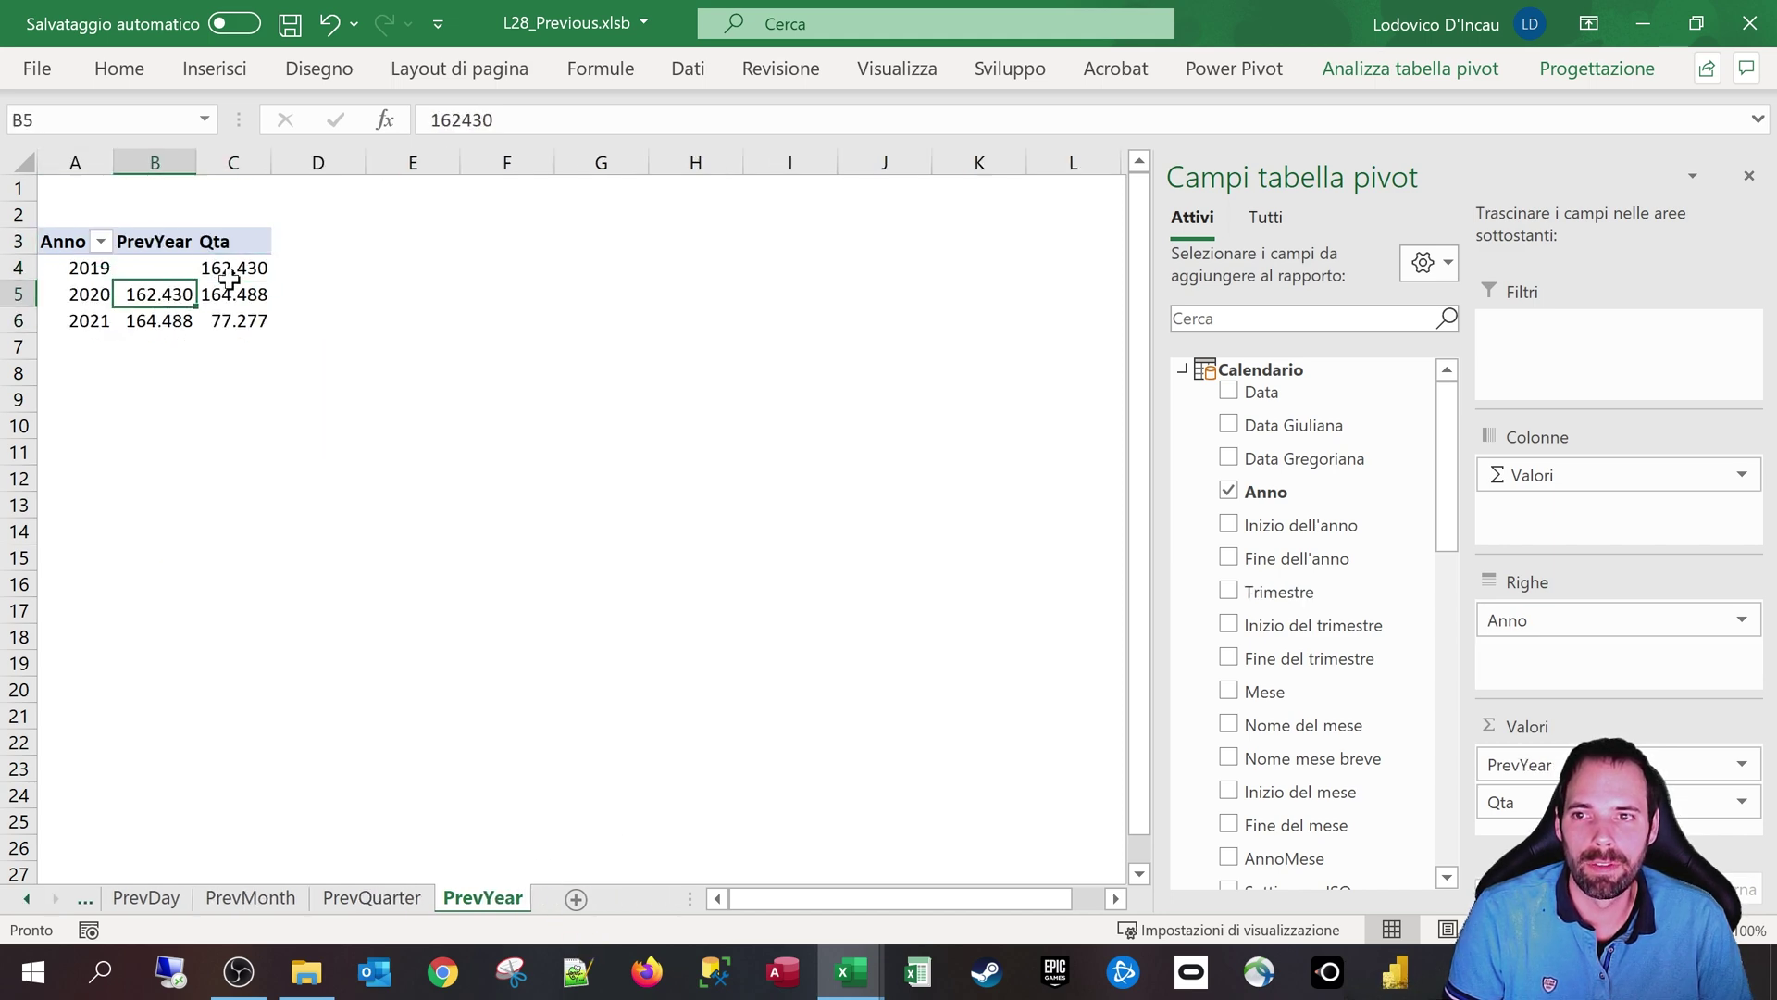
pyautogui.click(217, 269)
pyautogui.click(159, 294)
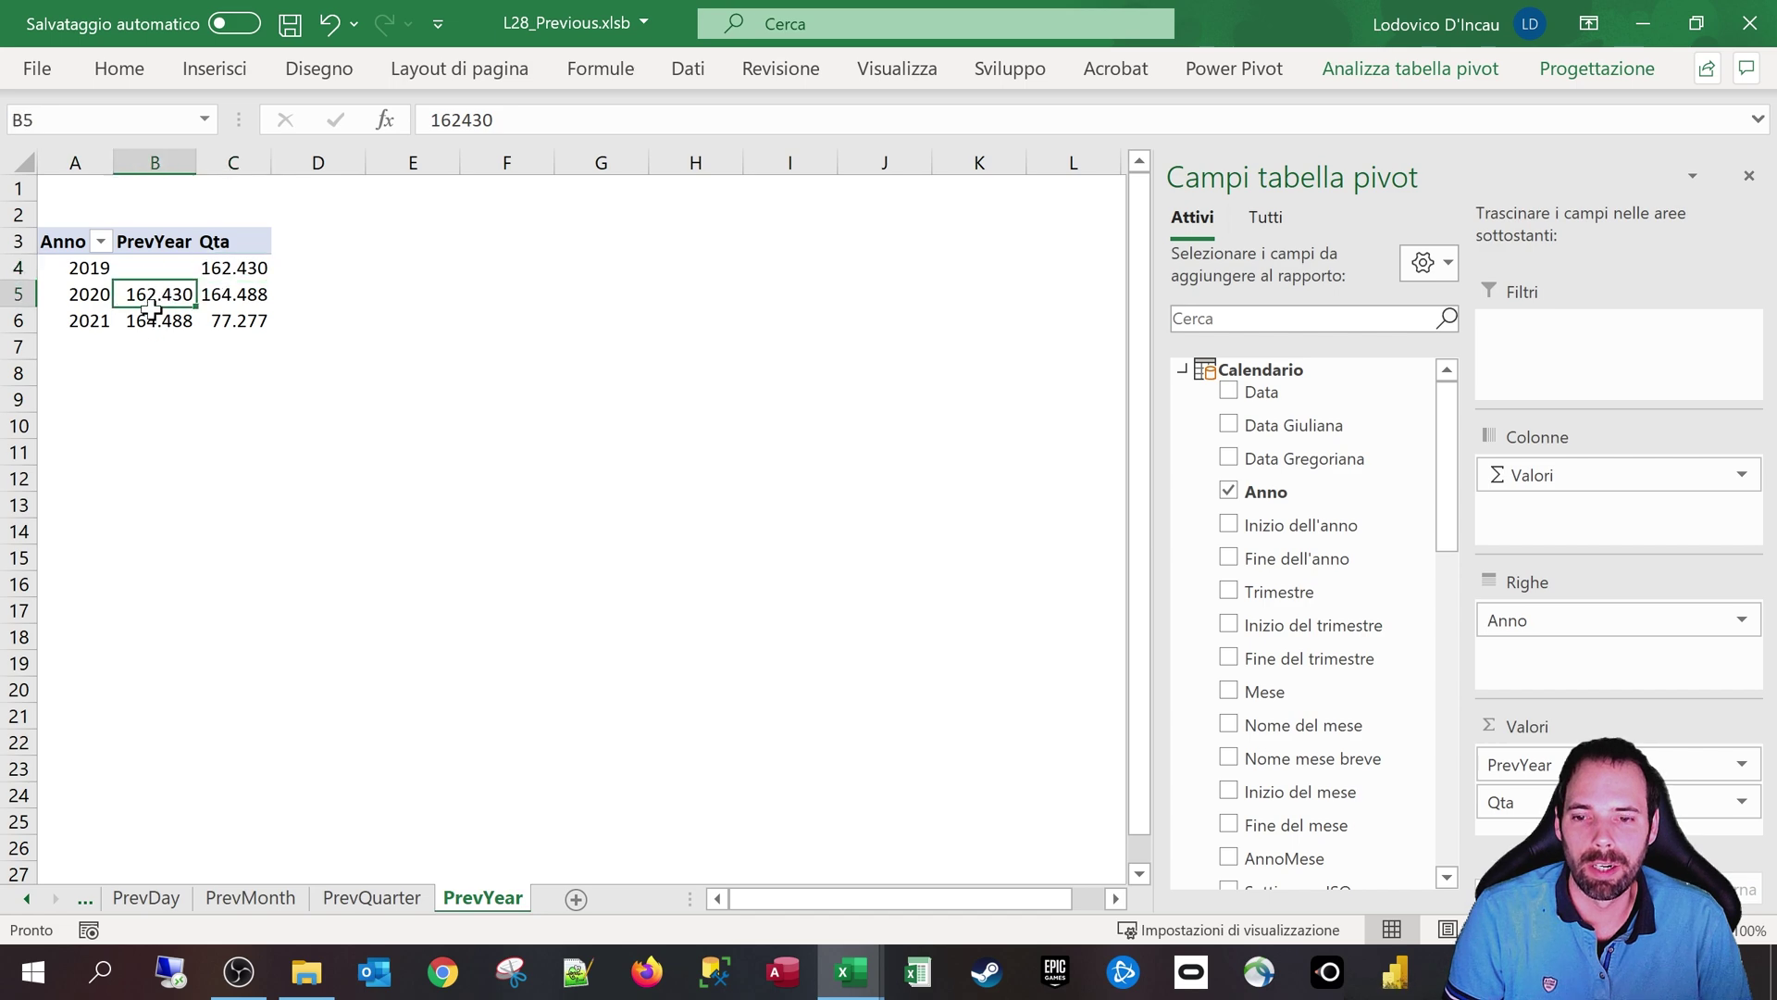
# Step: Compare how the year is applied in the PrevQuarter sheet's Anno rows and the PrevMonth sheet's Anno report filter
pyautogui.click(277, 898)
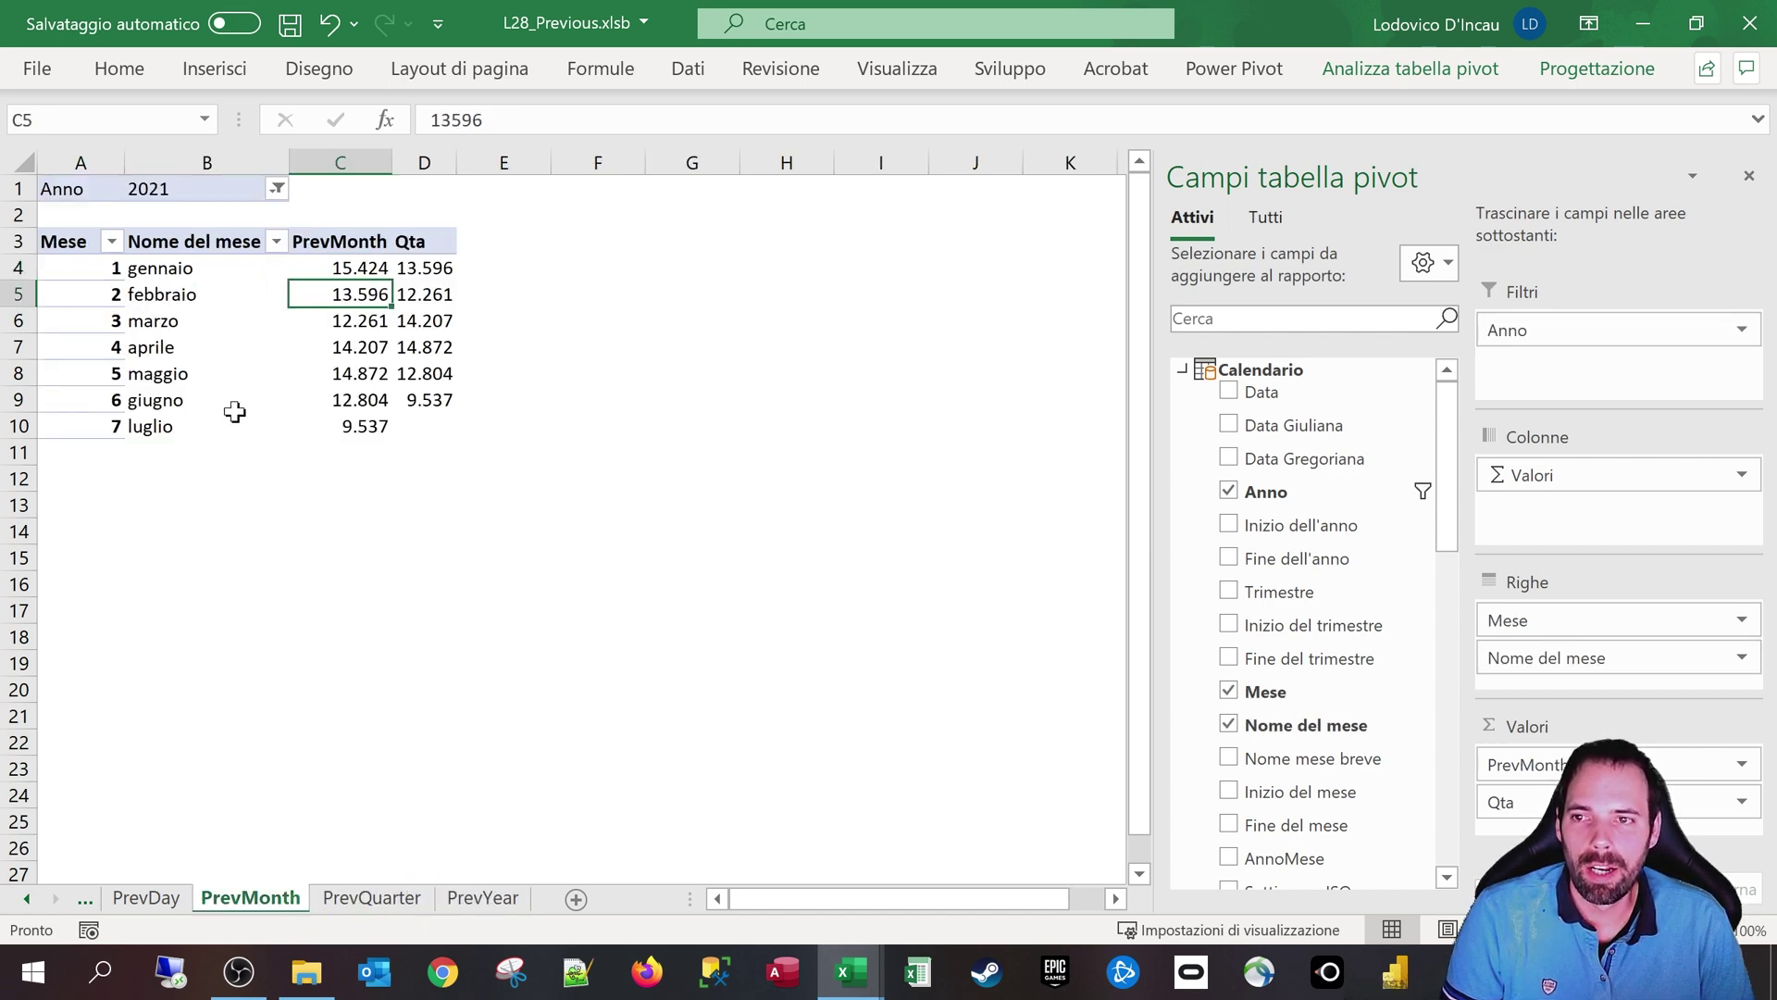
pyautogui.click(367, 898)
pyautogui.click(134, 269)
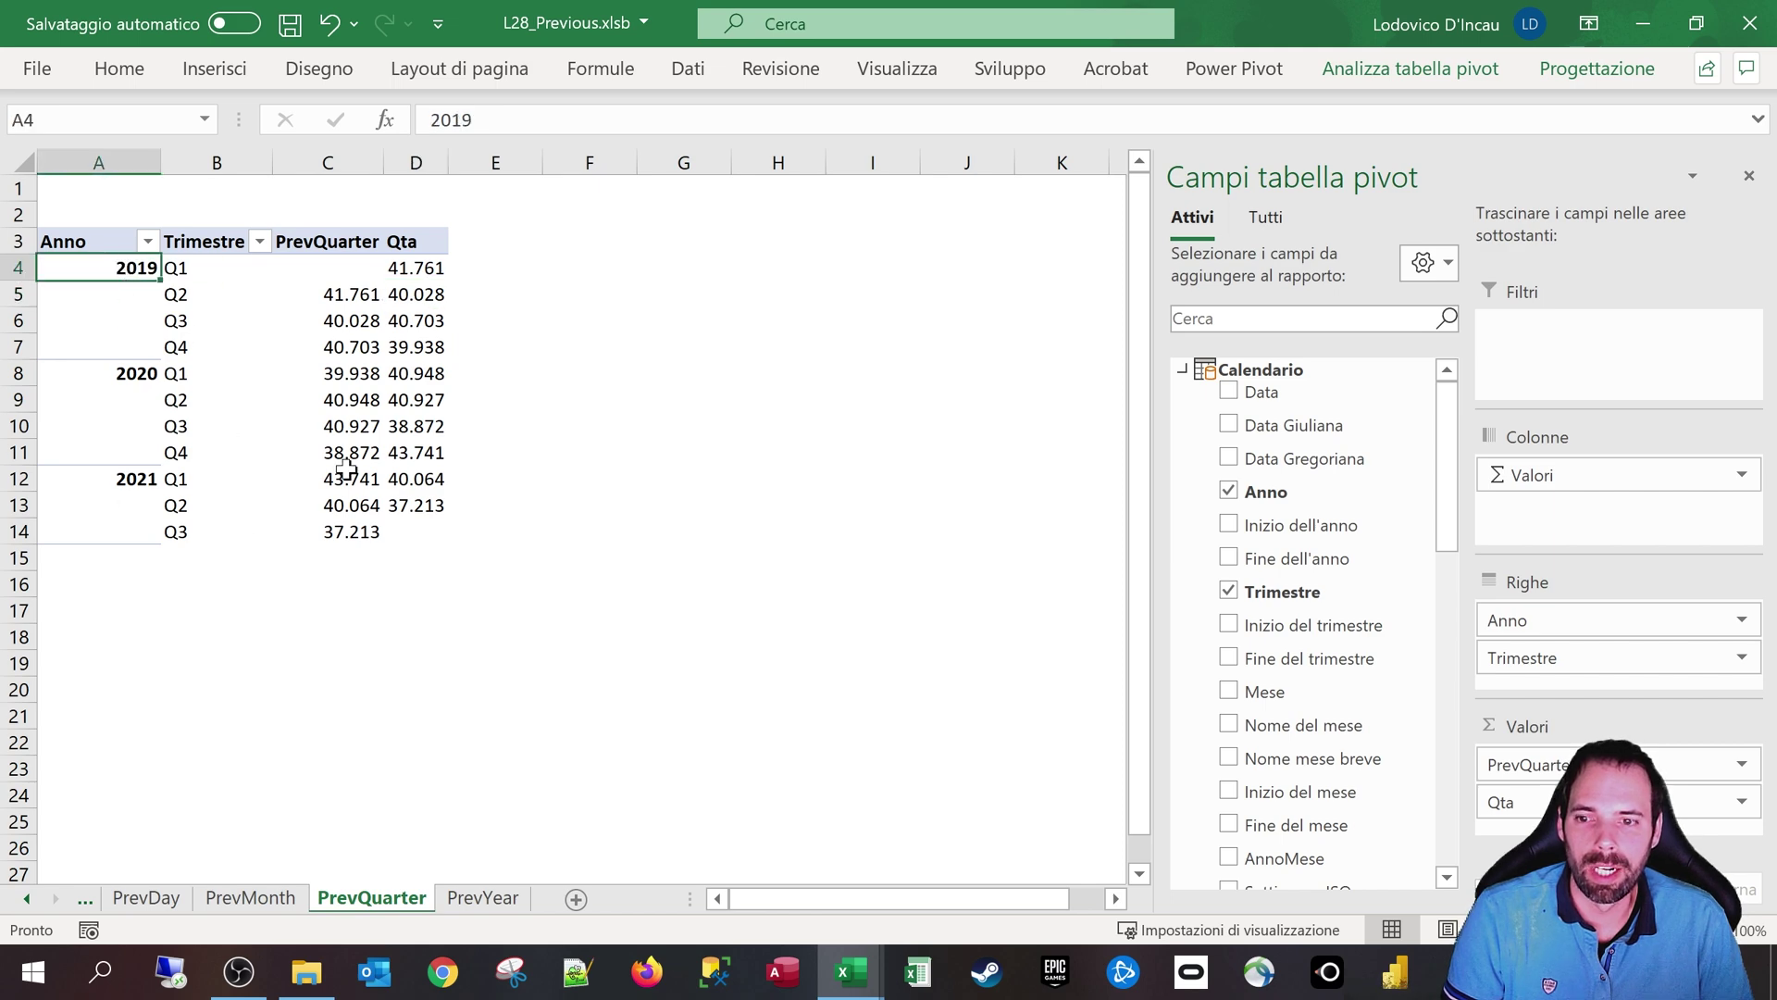
pyautogui.click(250, 898)
pyautogui.click(198, 186)
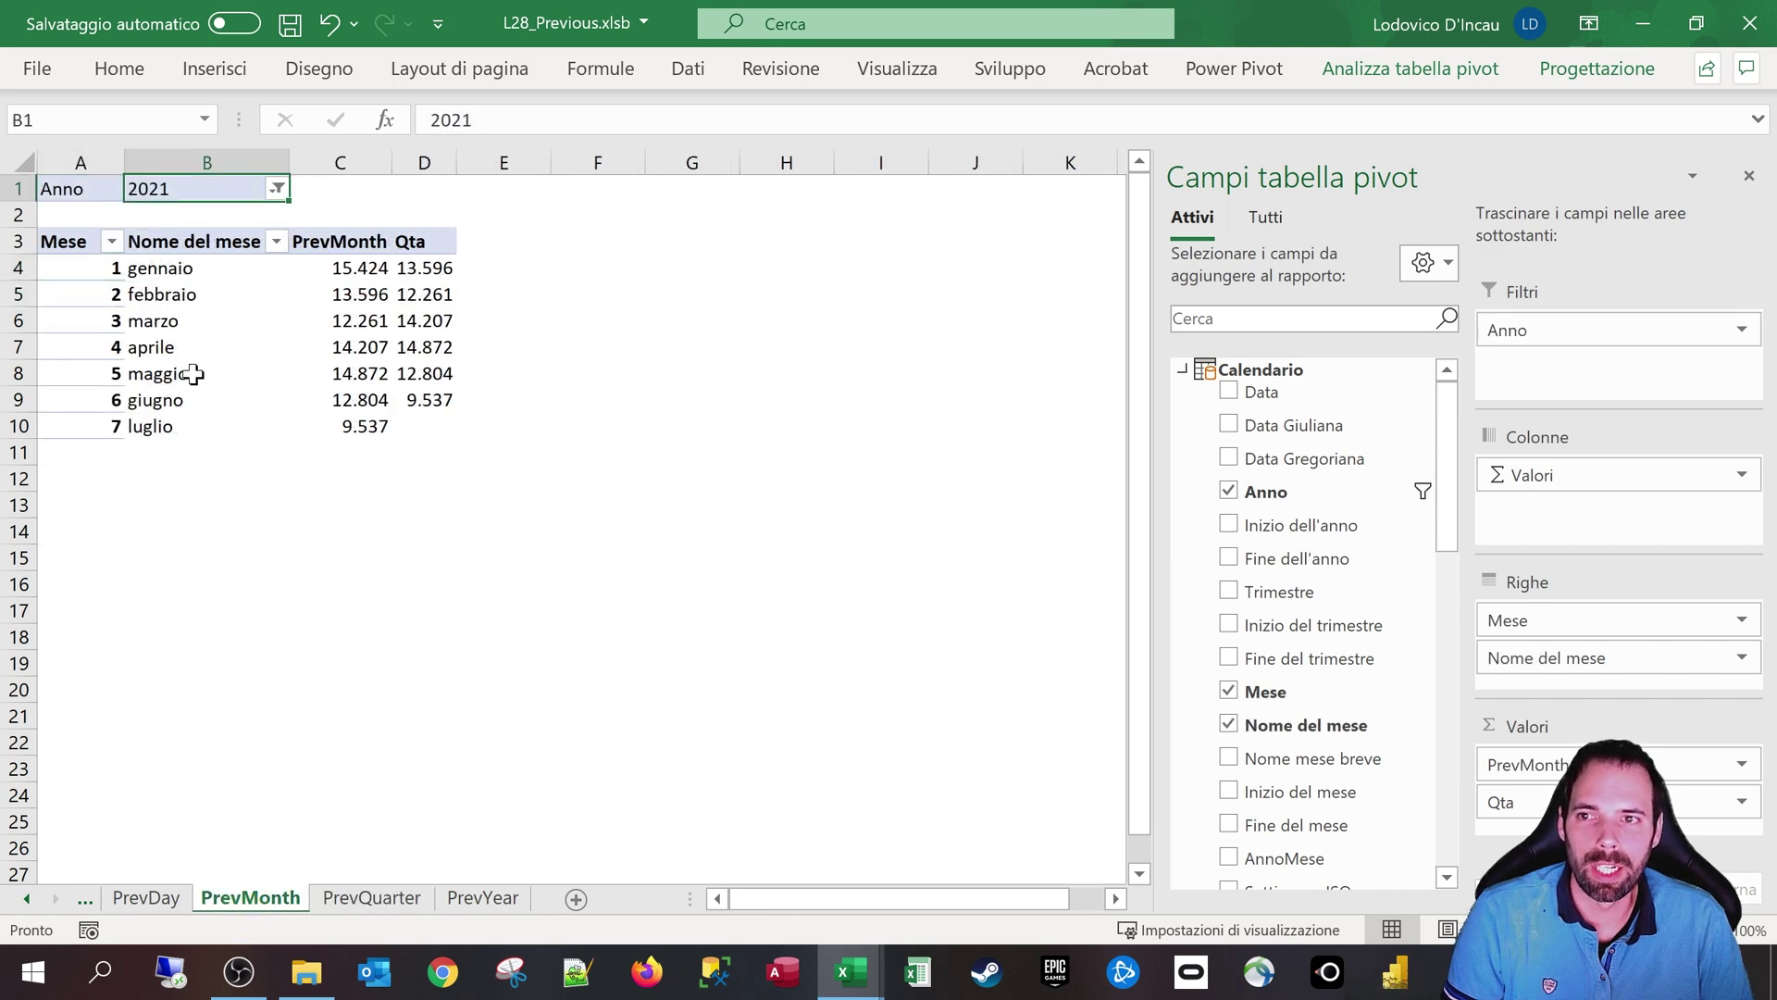
pyautogui.moveTo(328, 268); pyautogui.dragTo(440, 428)
pyautogui.click(195, 229)
# Step: Set the PrevMonth pivot table's Anno filter to All and examine the PrevMonth column for every month
pyautogui.click(277, 188)
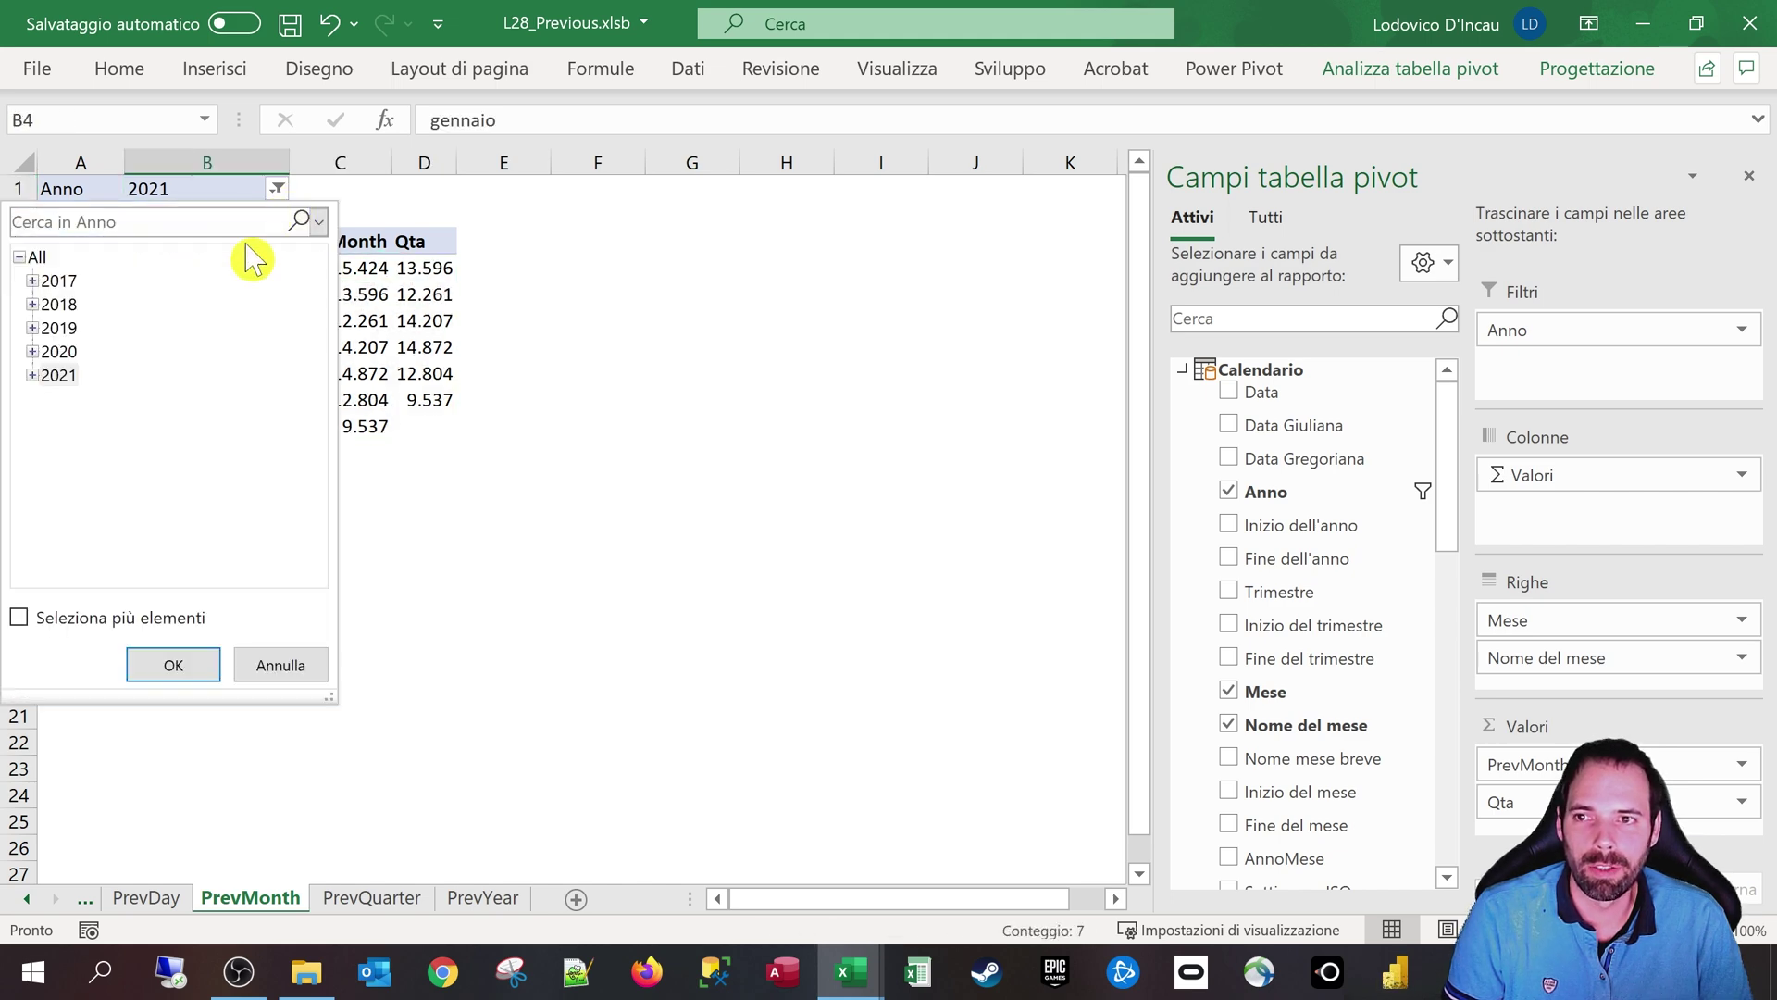
pyautogui.click(80, 376)
pyautogui.click(174, 665)
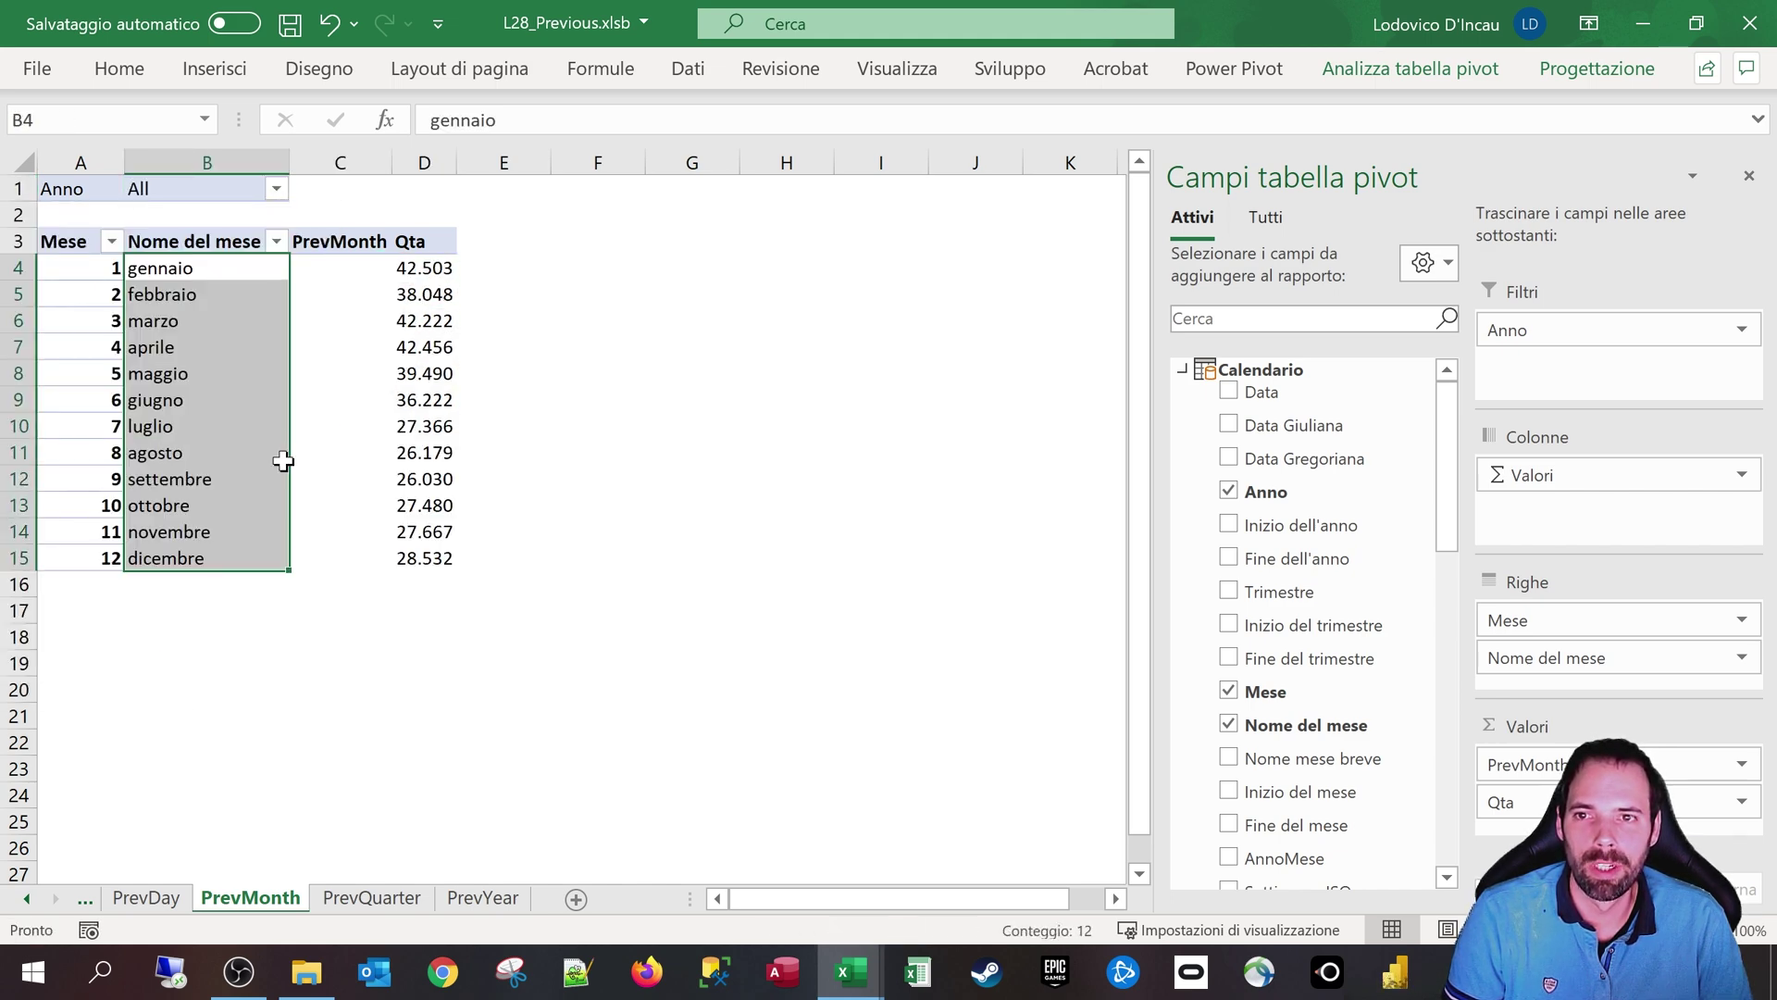
pyautogui.moveTo(357, 269); pyautogui.dragTo(368, 546)
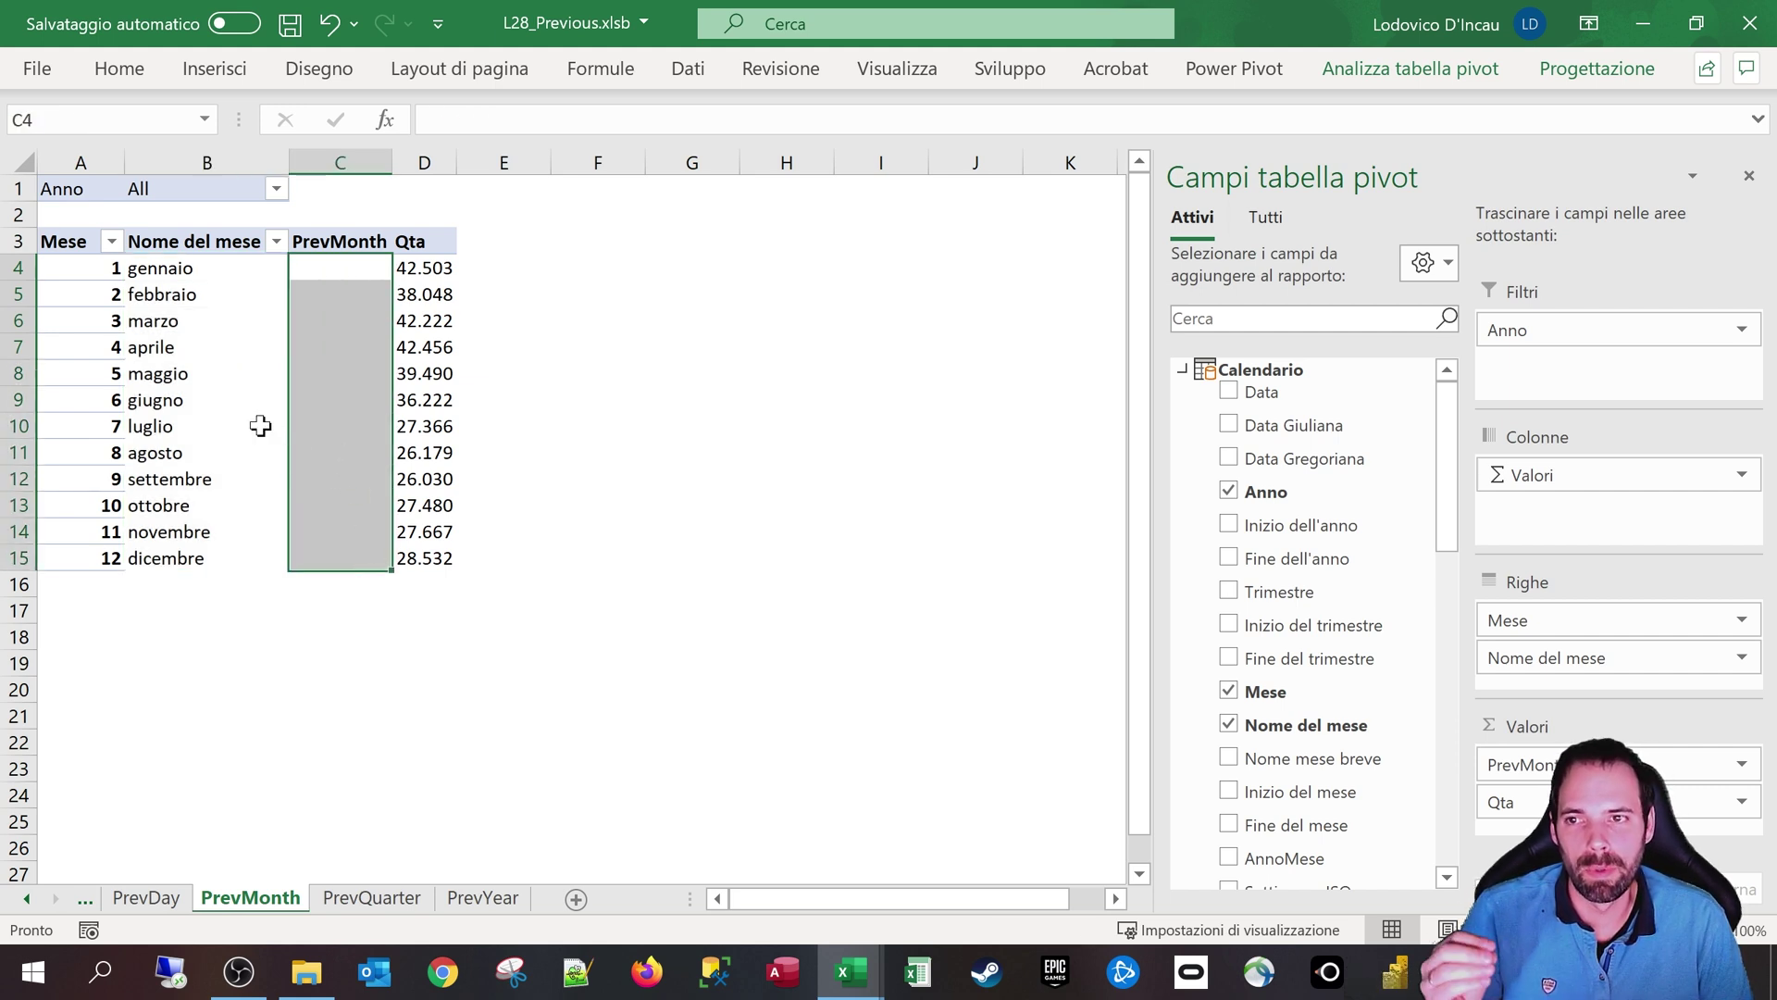
pyautogui.click(177, 268)
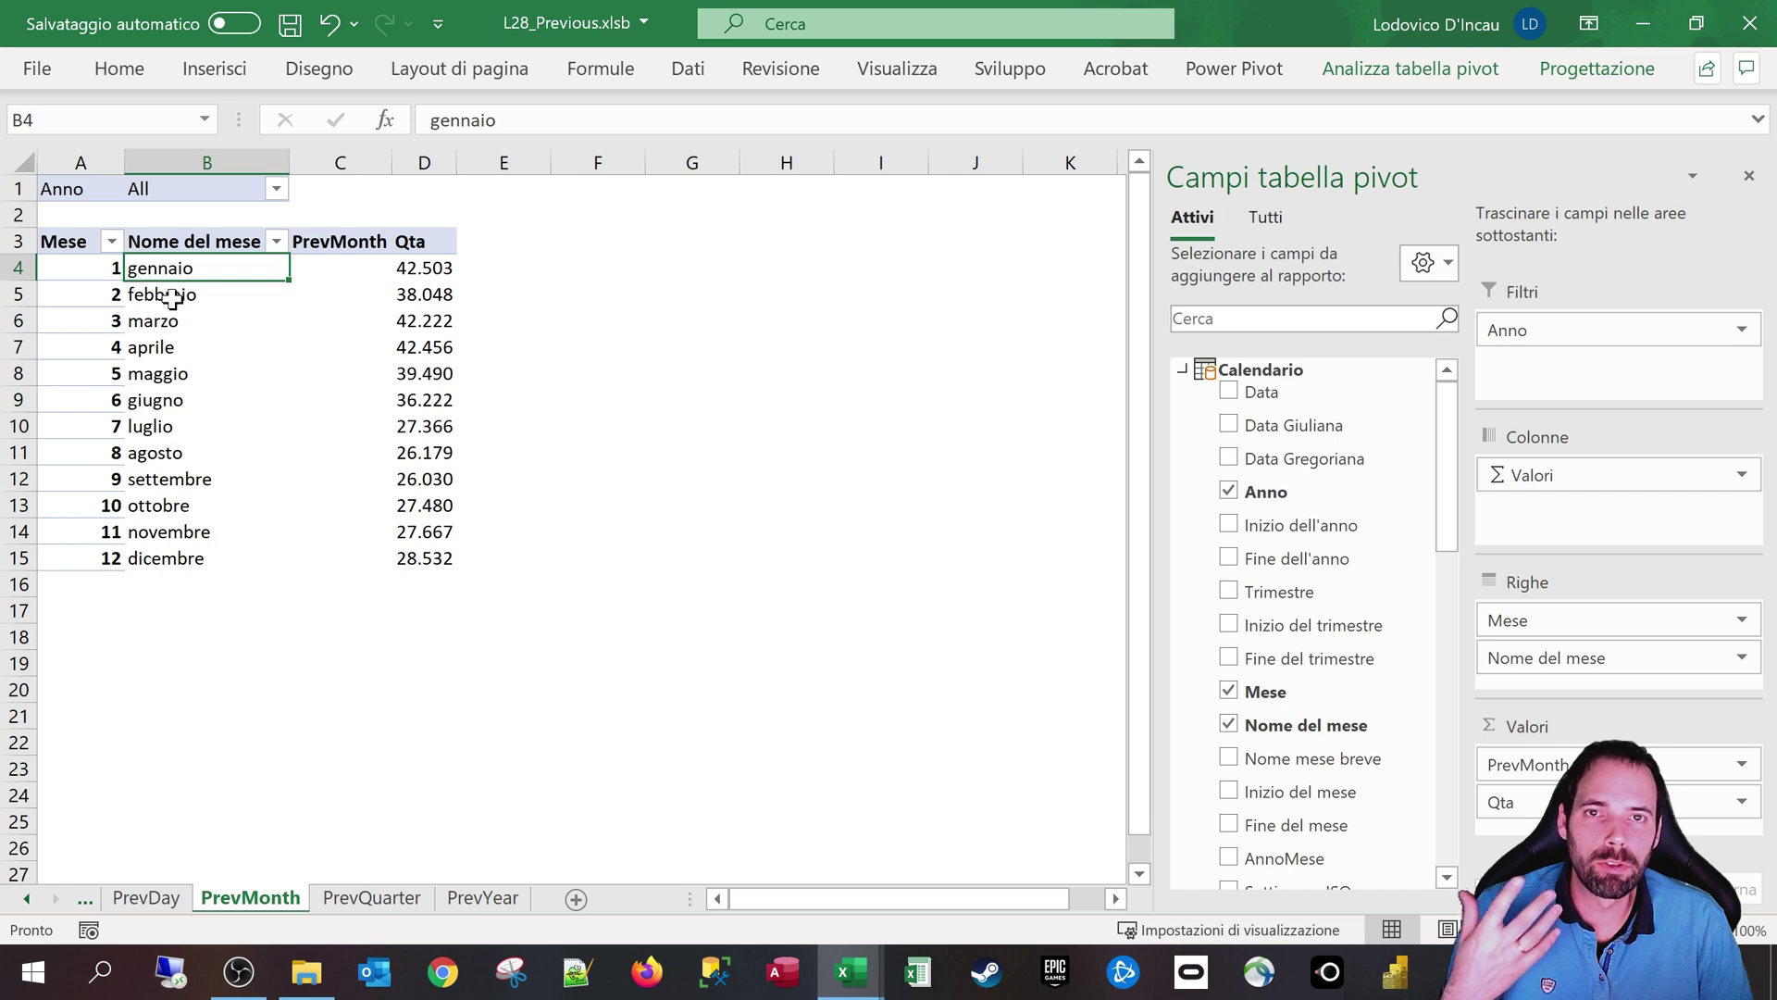
# Step: Move the Anno field from the report filters to the rows area, above Mese
pyautogui.click(1184, 371)
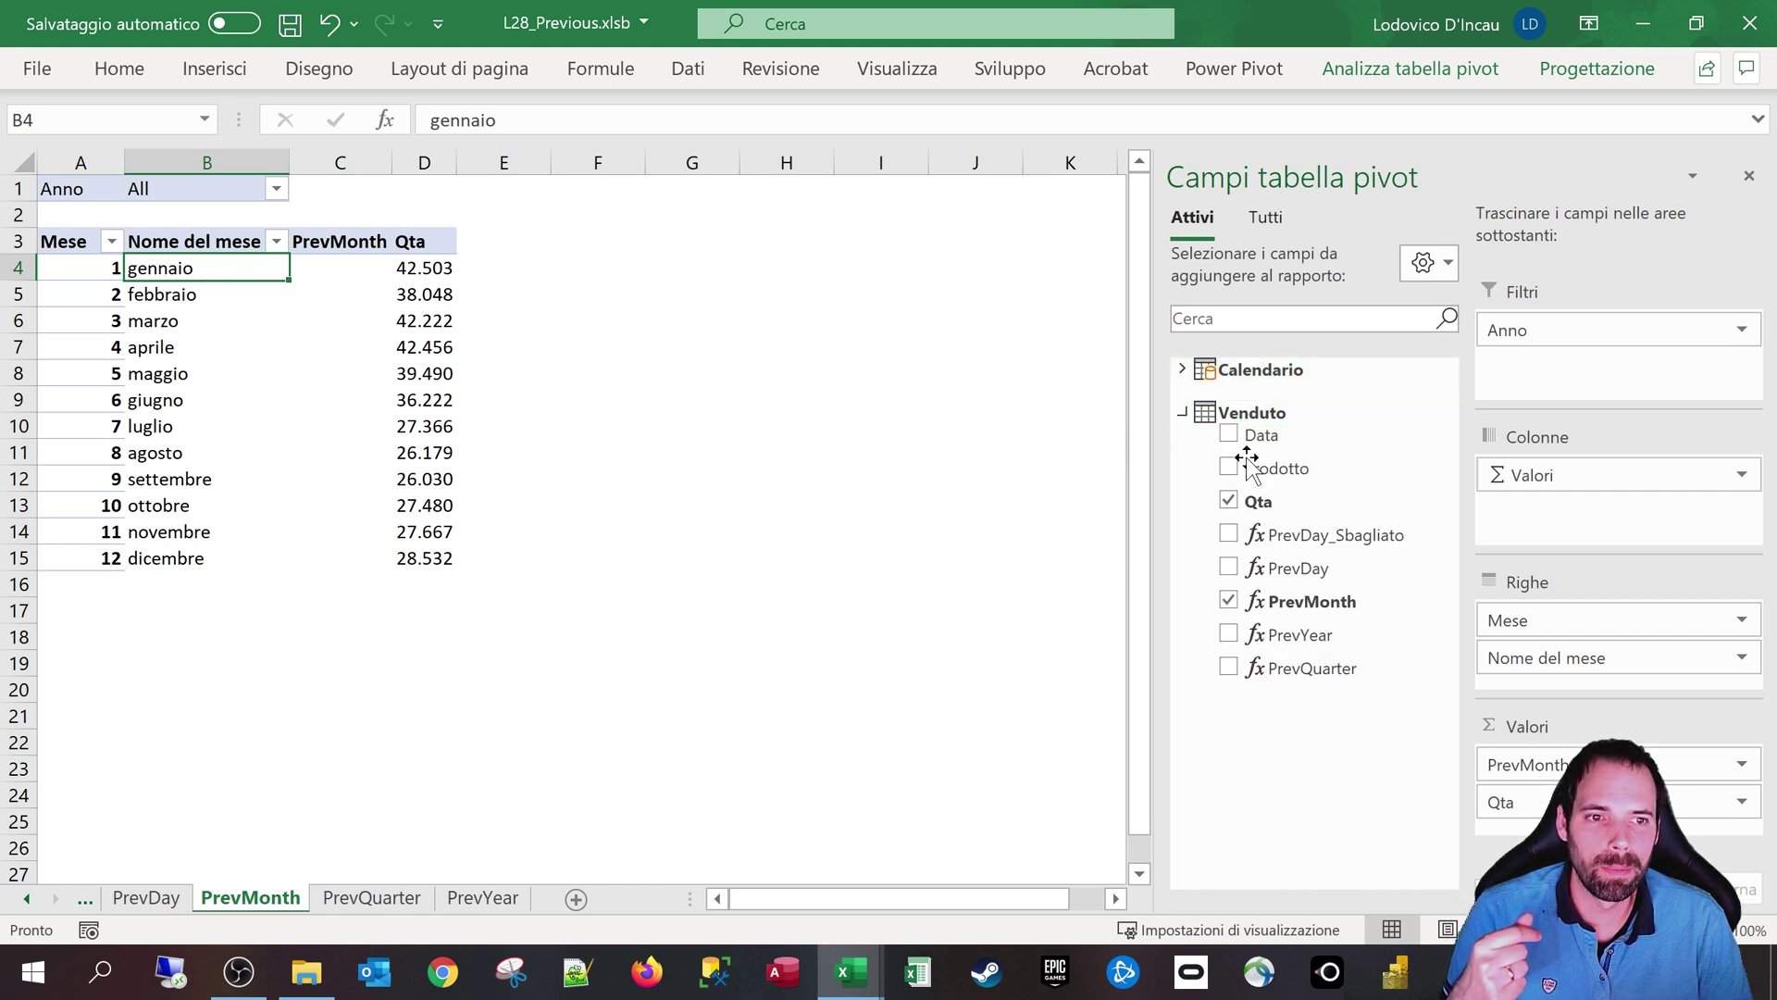
pyautogui.click(1182, 371)
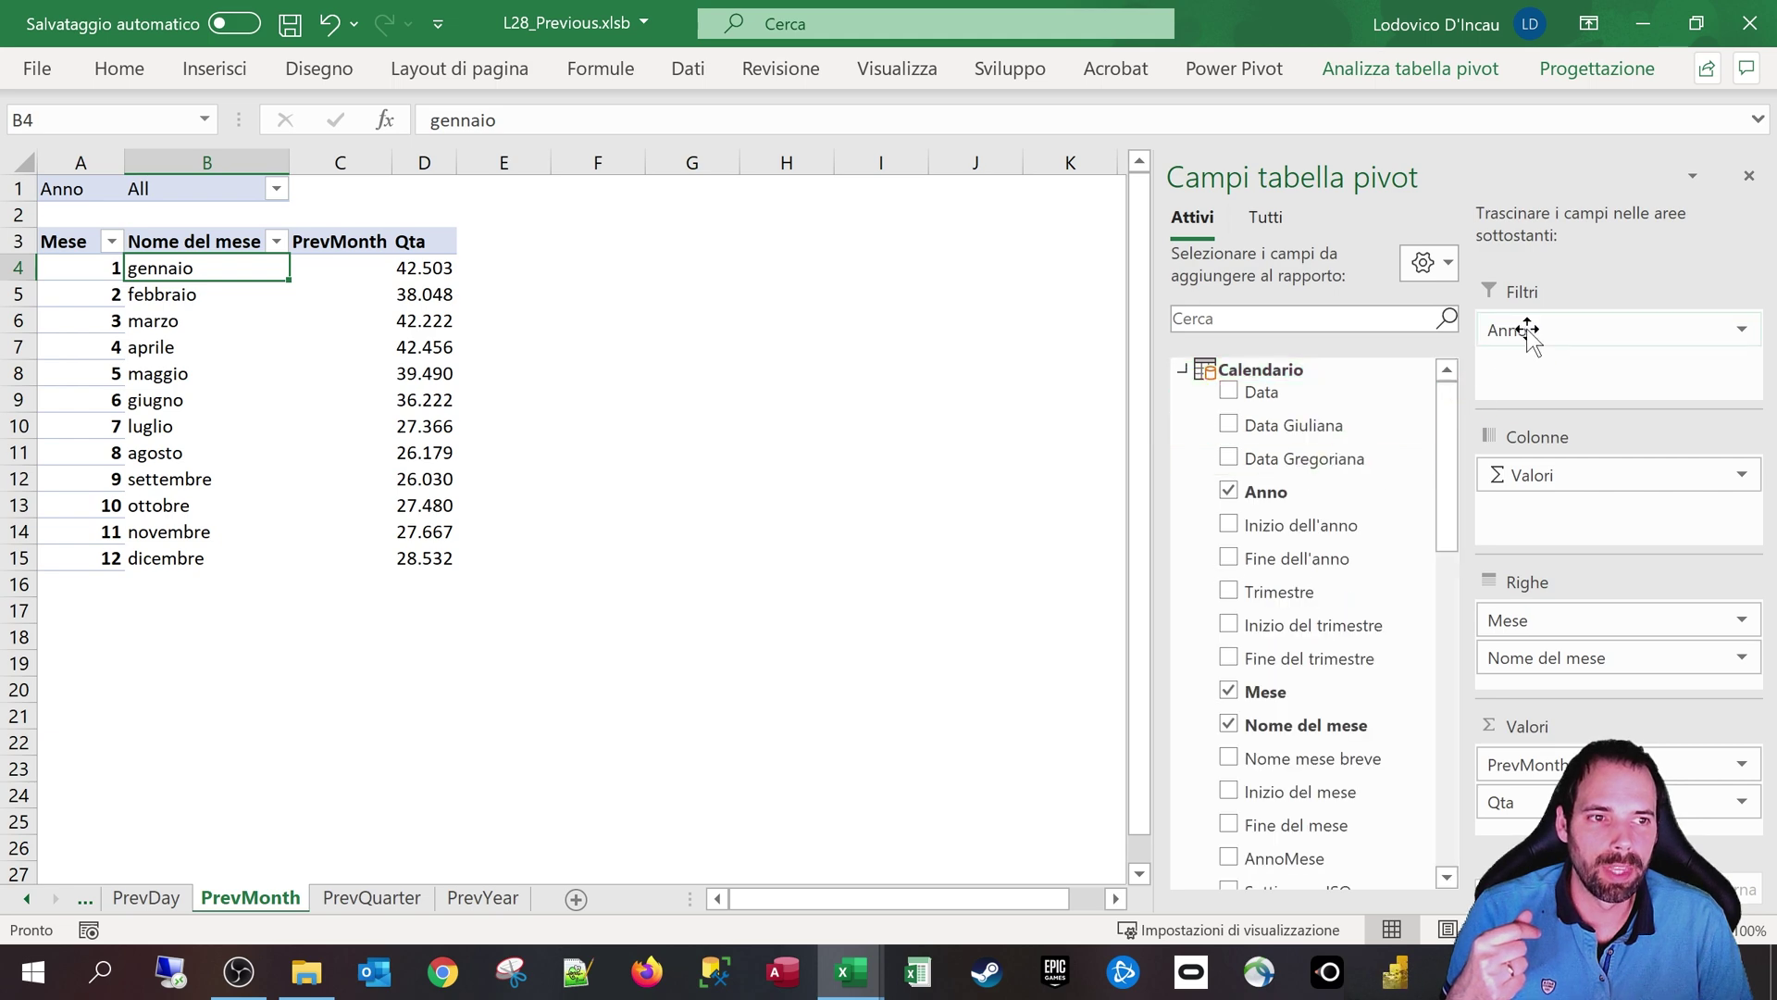
pyautogui.moveTo(1525, 331); pyautogui.dragTo(1530, 617)
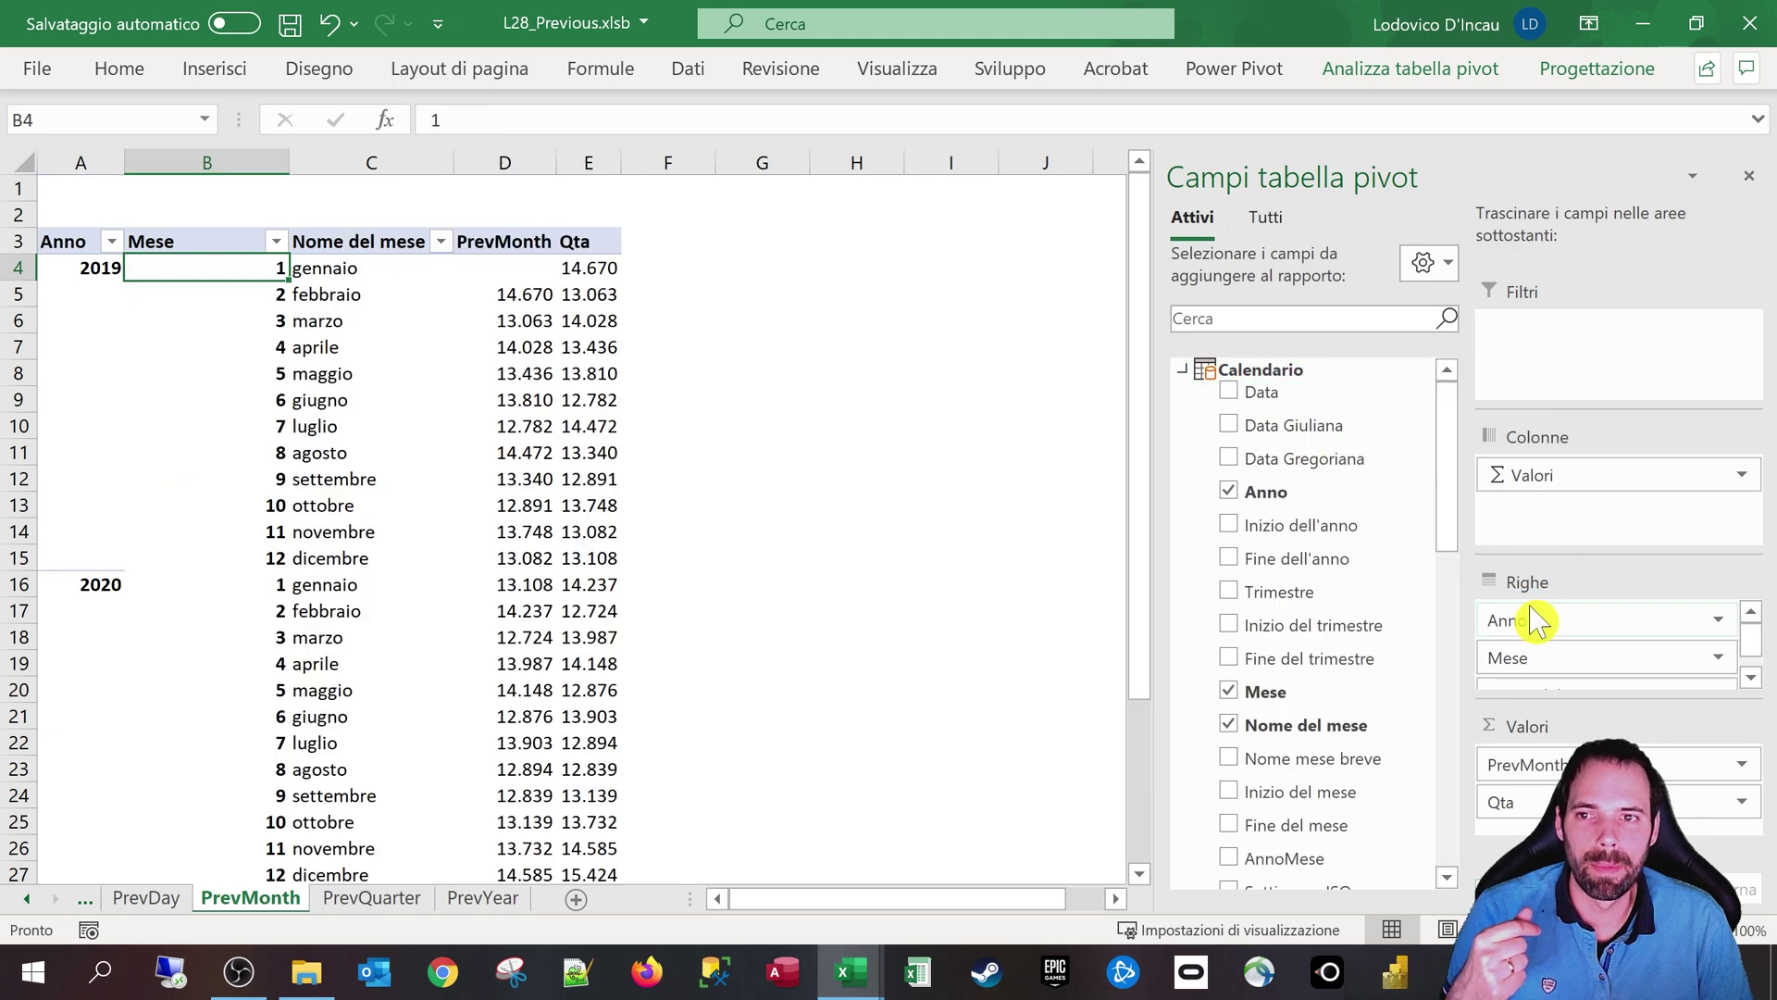
# Step: Compare the January 2019 Qta value with the February 2019 PrevMonth value in the year-by-month pivot table
pyautogui.click(521, 301)
pyautogui.click(583, 267)
pyautogui.click(523, 295)
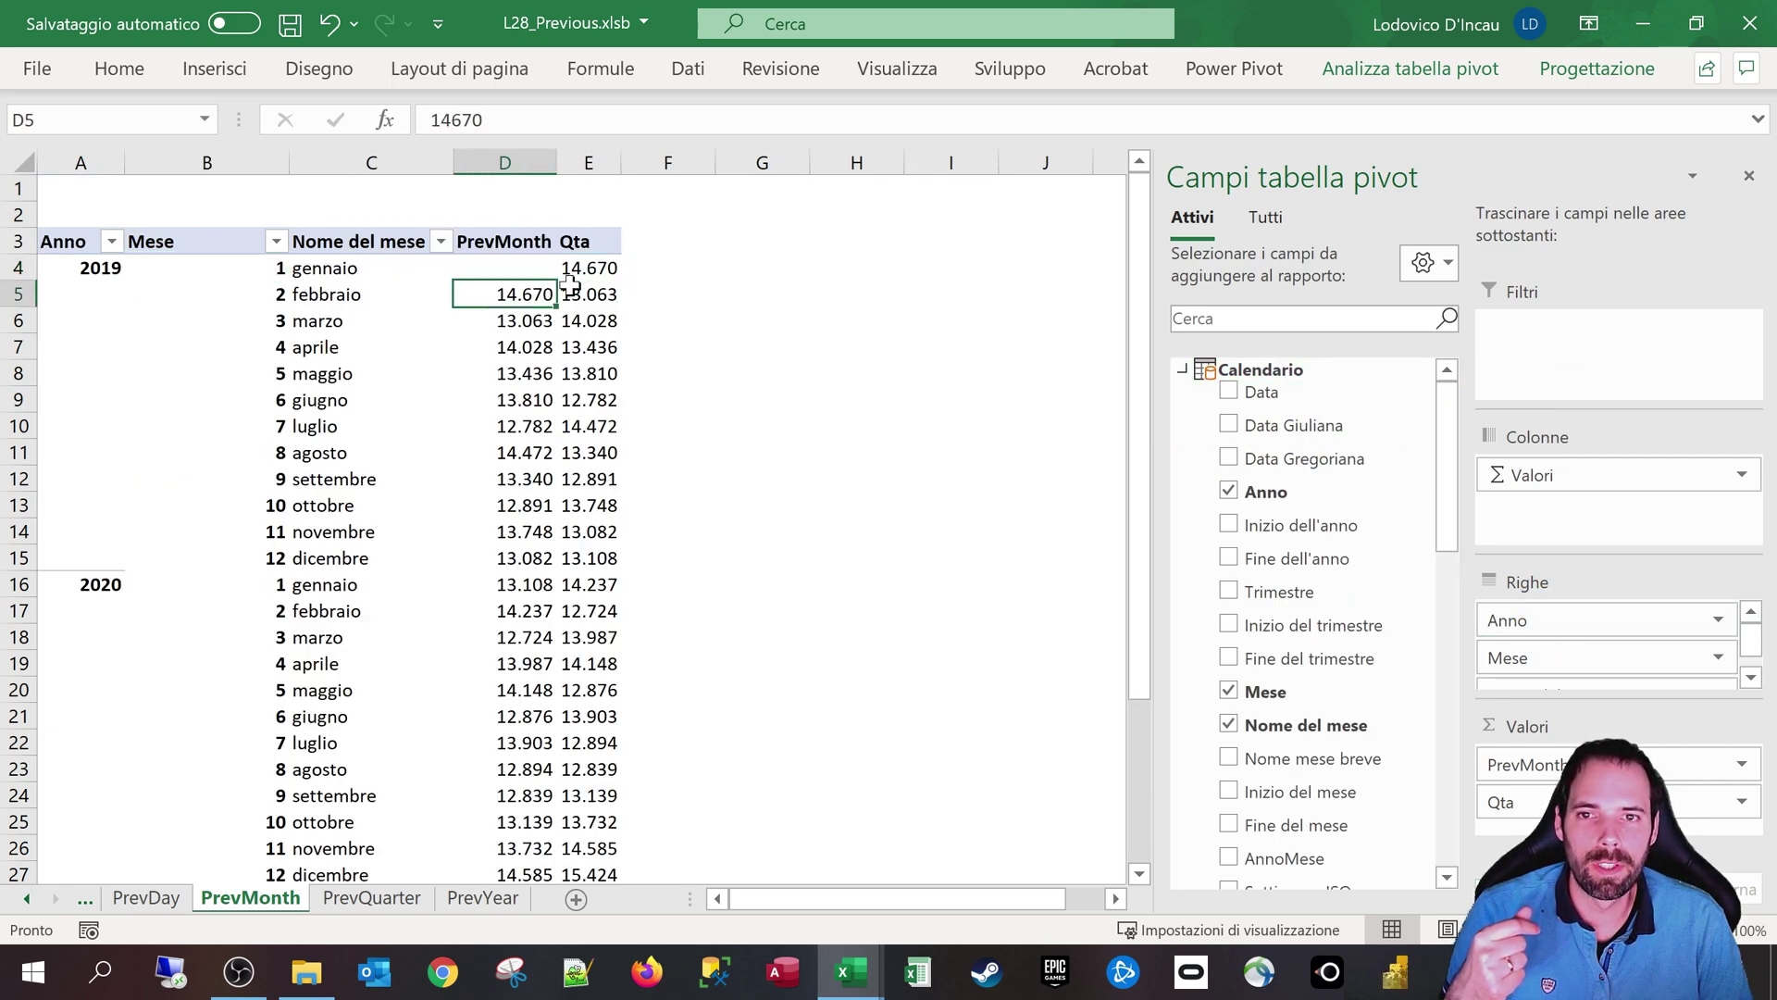
pyautogui.click(588, 267)
pyautogui.click(523, 294)
pyautogui.click(597, 265)
pyautogui.click(517, 295)
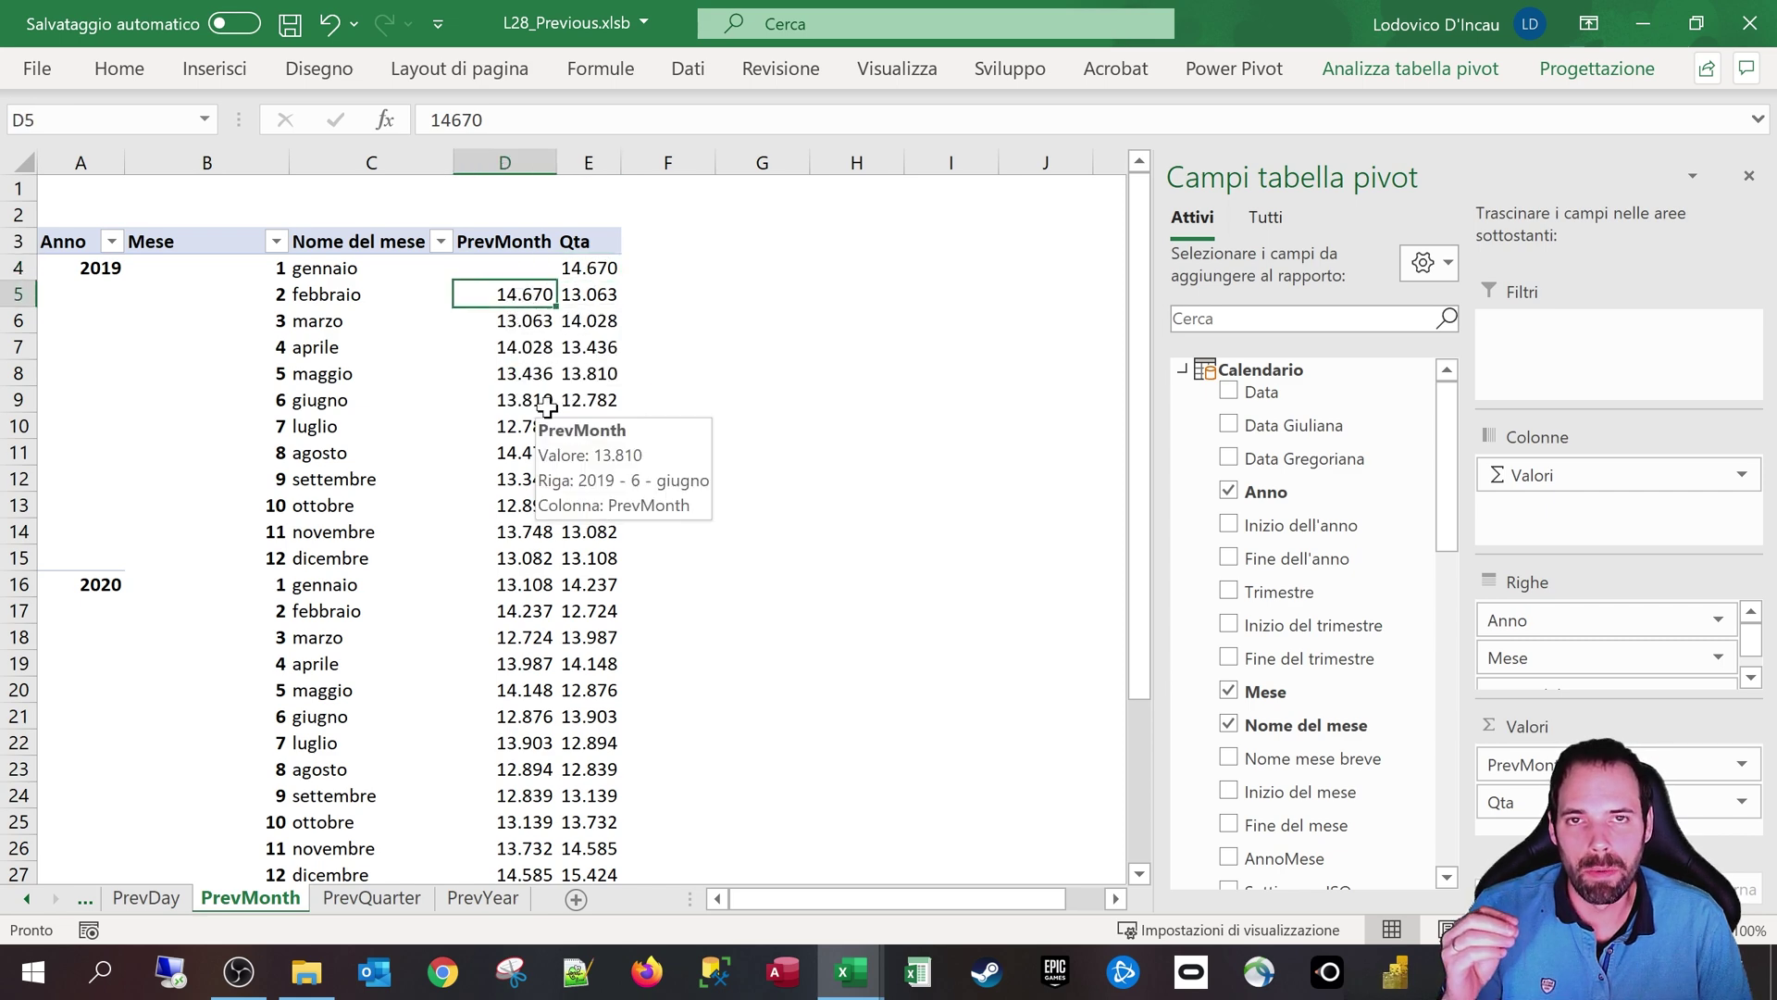
# Step: Examine the change from December 2019 to January 2020, comparing Qta with PrevMonth, and highlight the Anno column
pyautogui.click(348, 294)
pyautogui.click(344, 559)
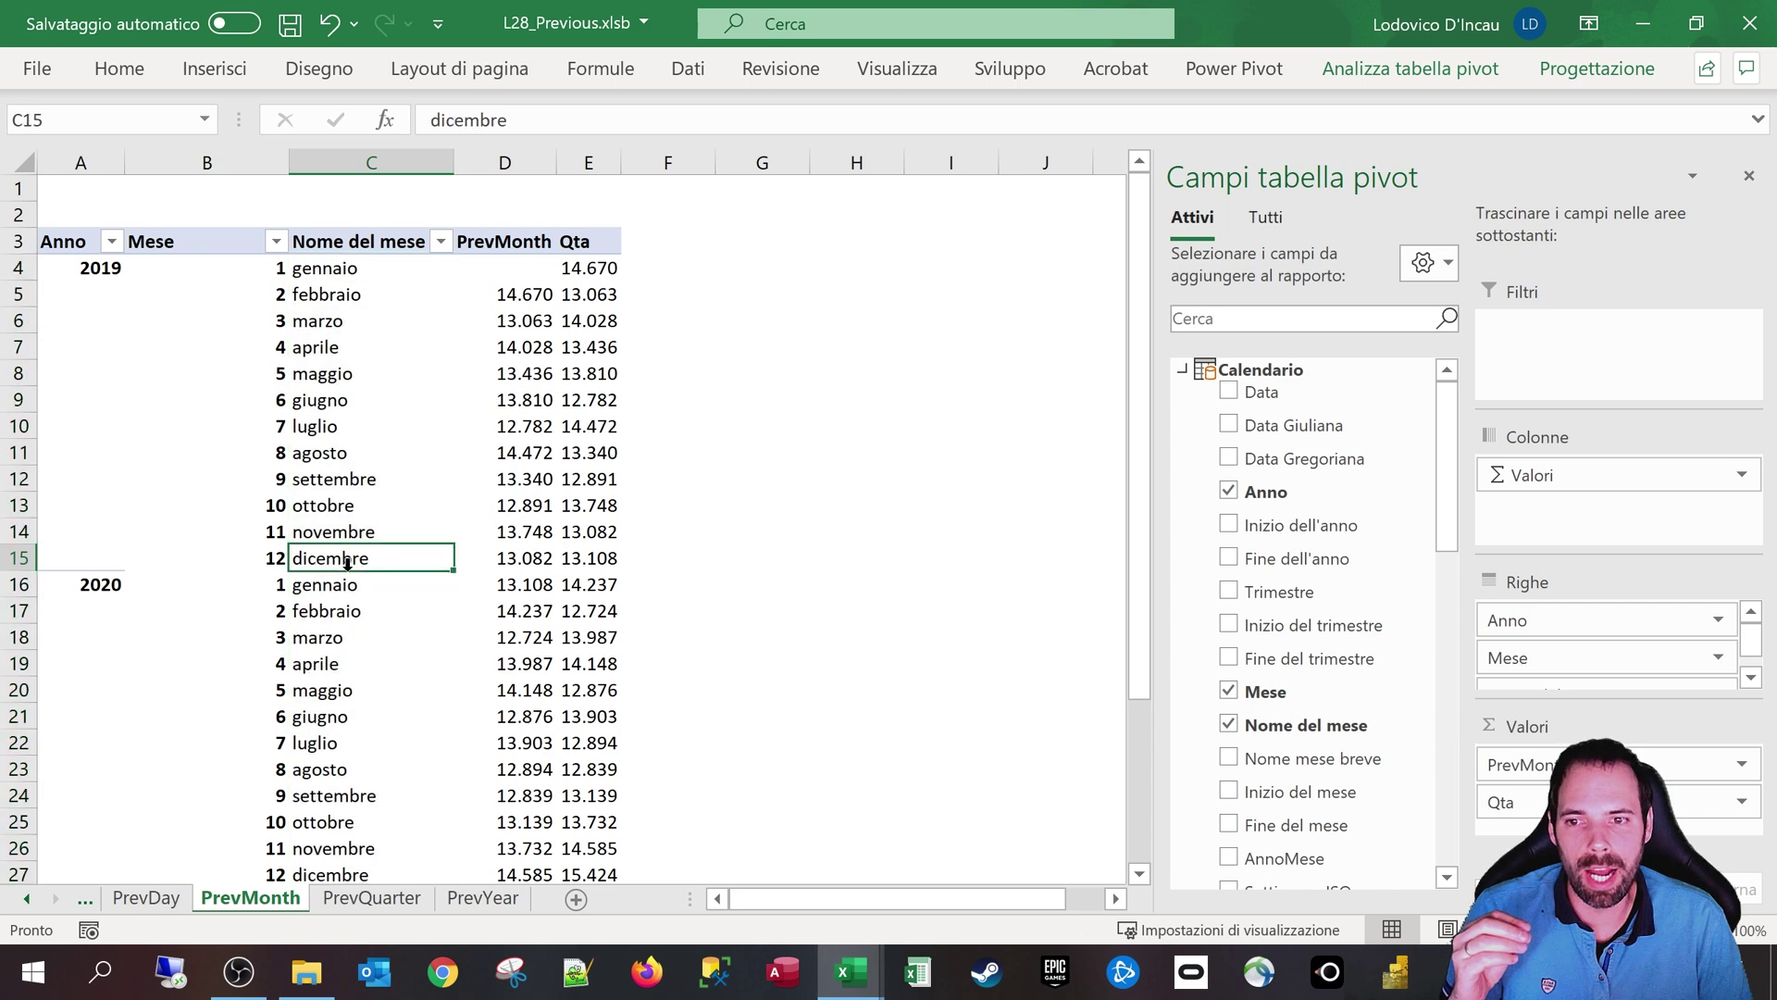
pyautogui.click(339, 585)
pyautogui.click(573, 558)
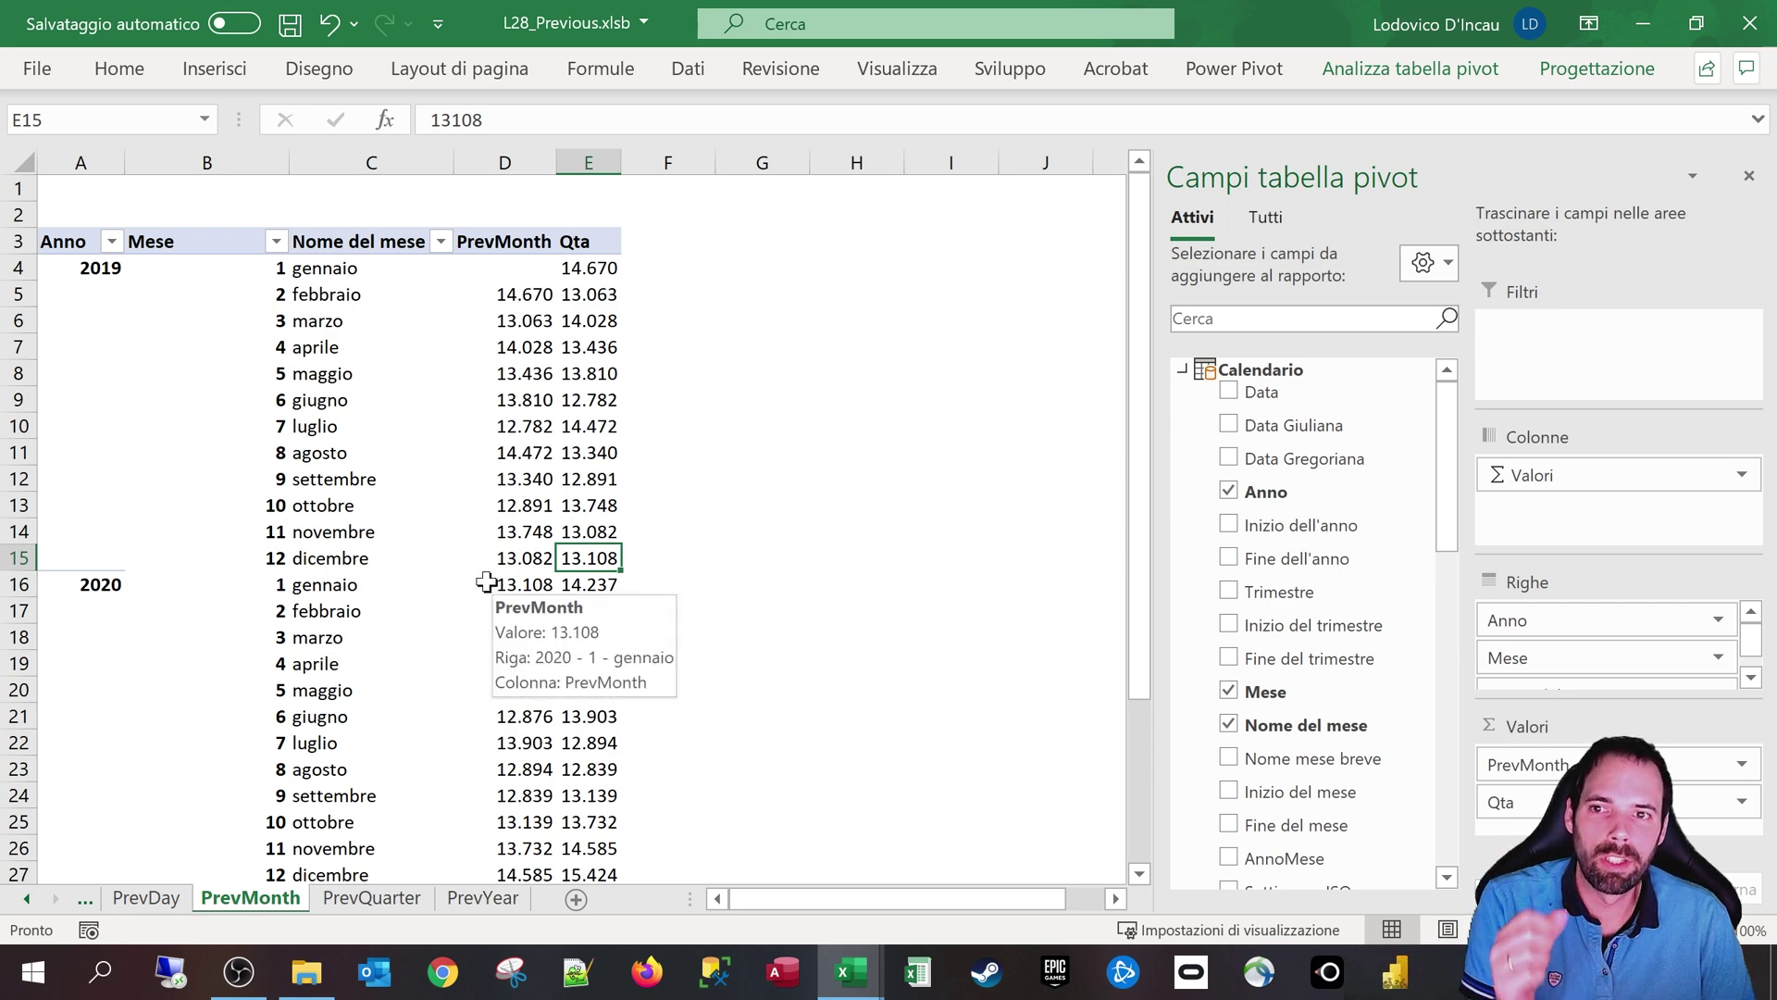
pyautogui.click(324, 296)
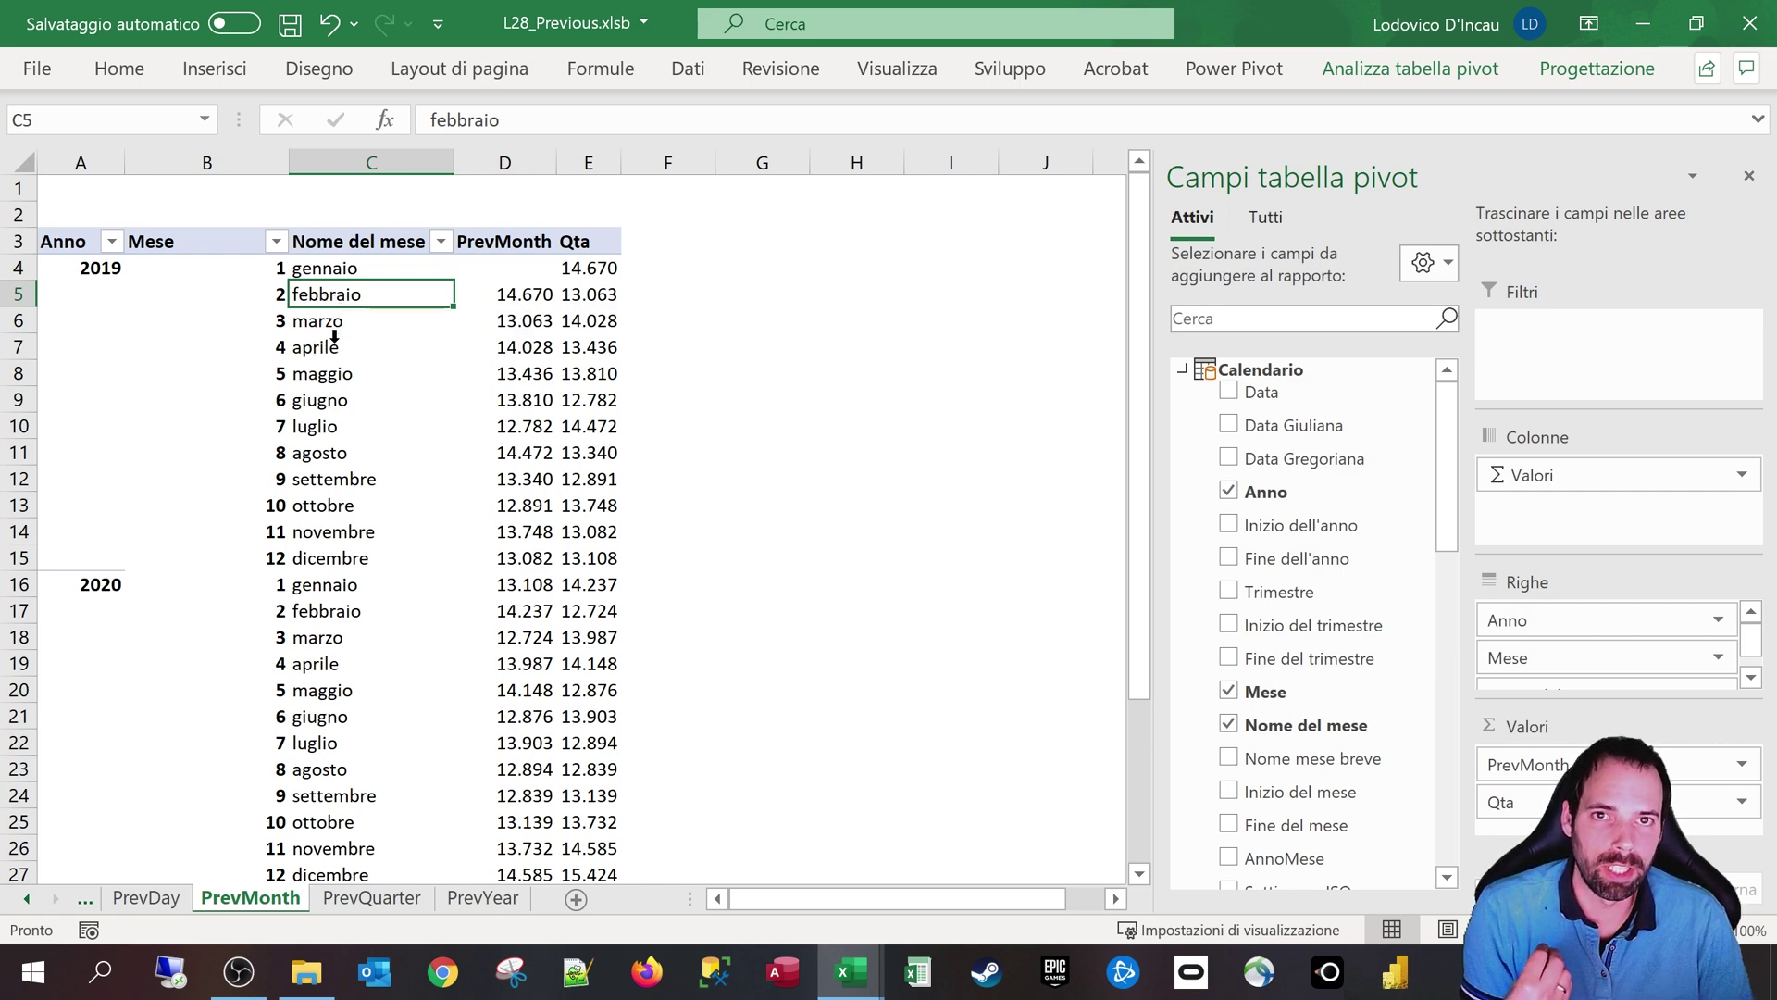
pyautogui.moveTo(88, 277); pyautogui.dragTo(92, 798)
# Step: Move the Anno field back to the report filters and examine the PrevMonth column, focusing on January and February
pyautogui.moveTo(1507, 620); pyautogui.dragTo(1509, 335)
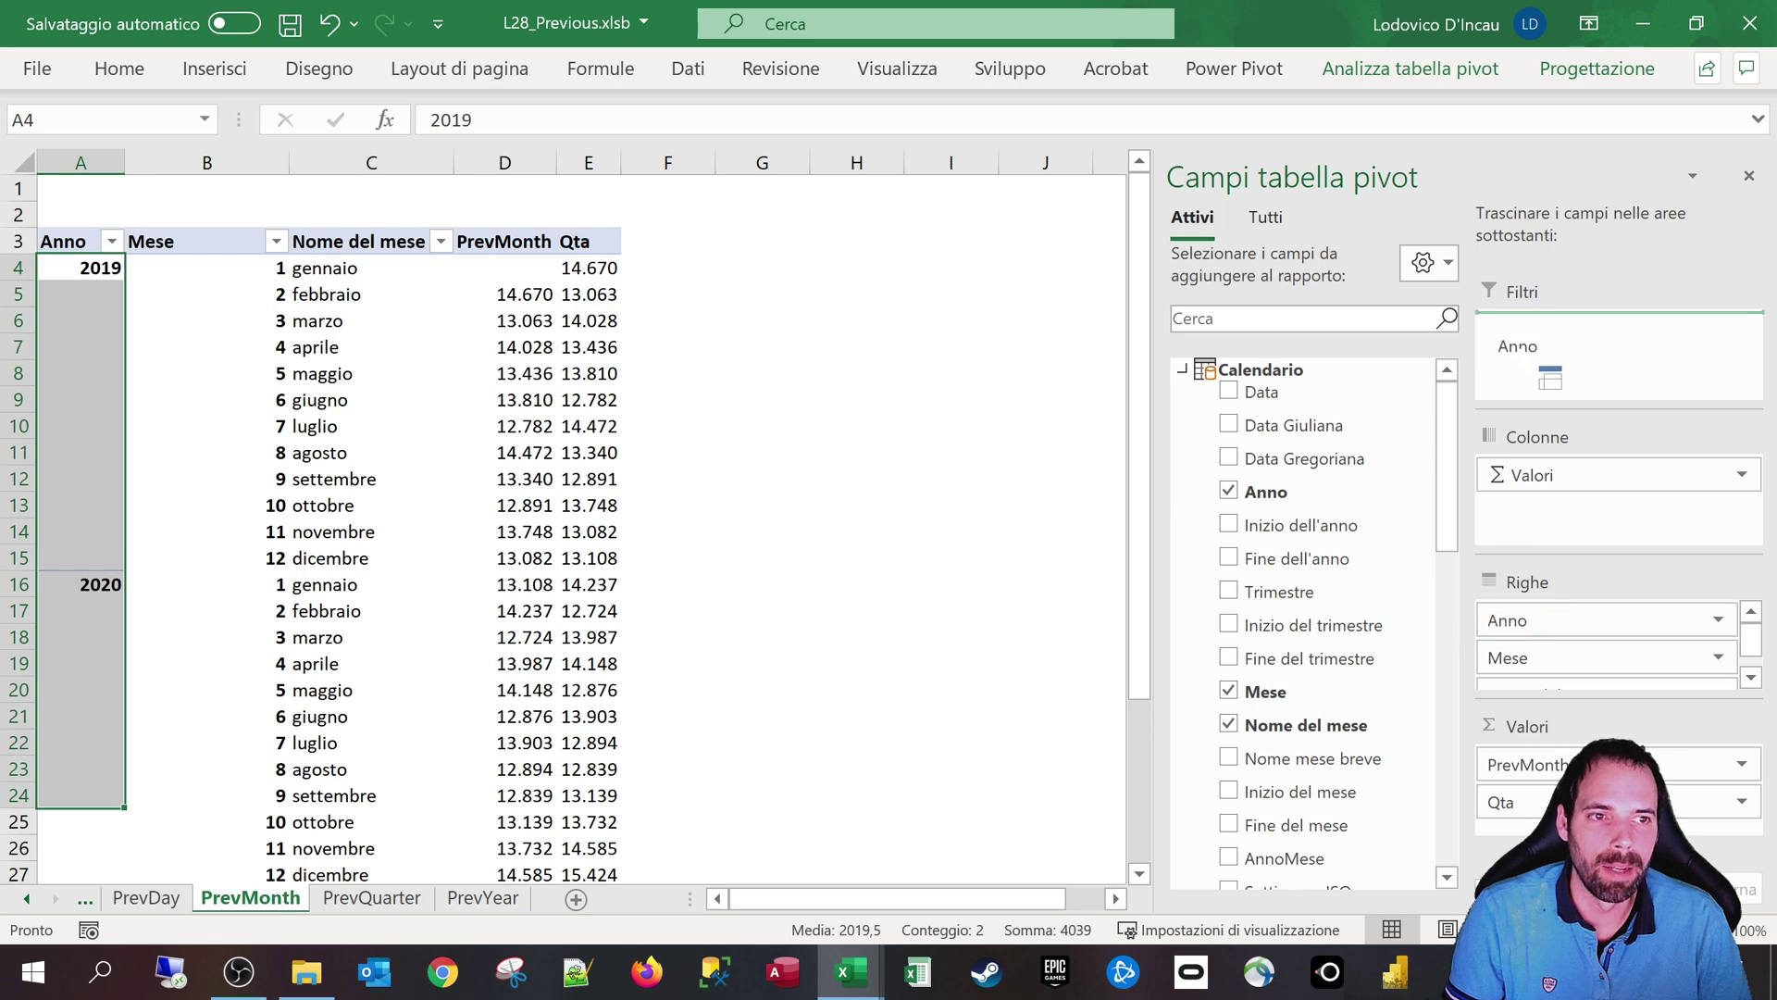
pyautogui.moveTo(104, 270); pyautogui.dragTo(427, 553)
pyautogui.click(218, 197)
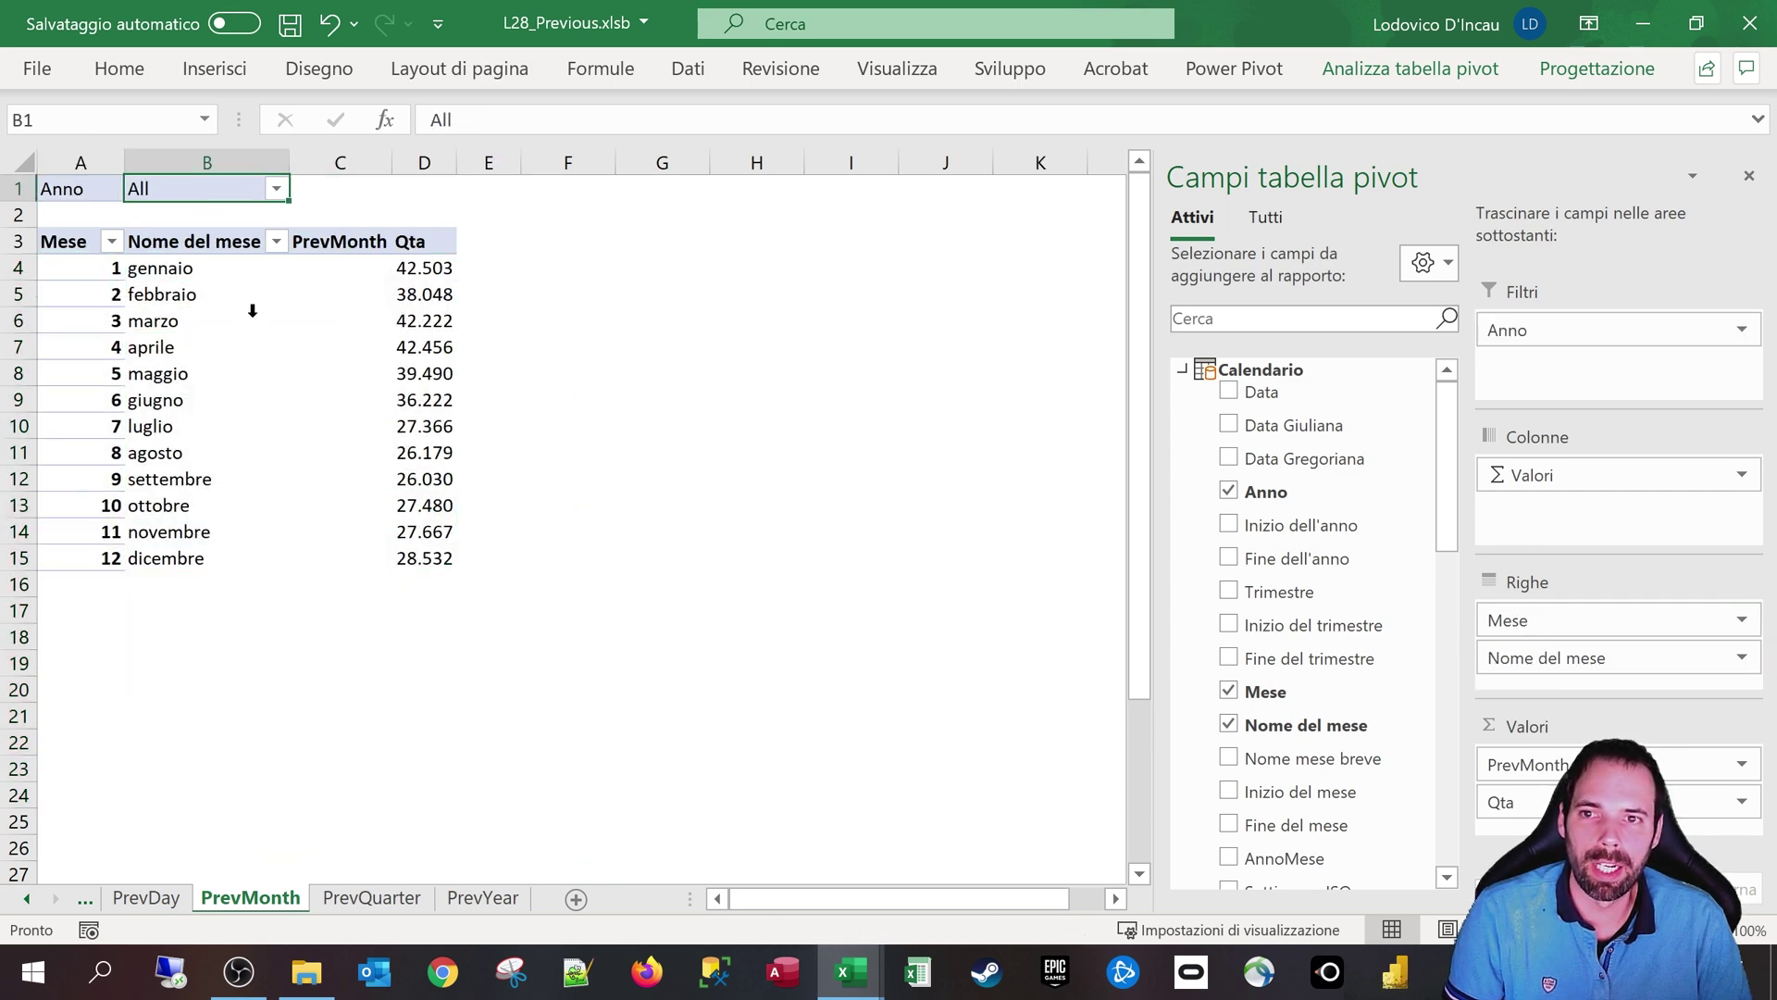
pyautogui.moveTo(350, 268); pyautogui.dragTo(350, 554)
pyautogui.click(173, 268)
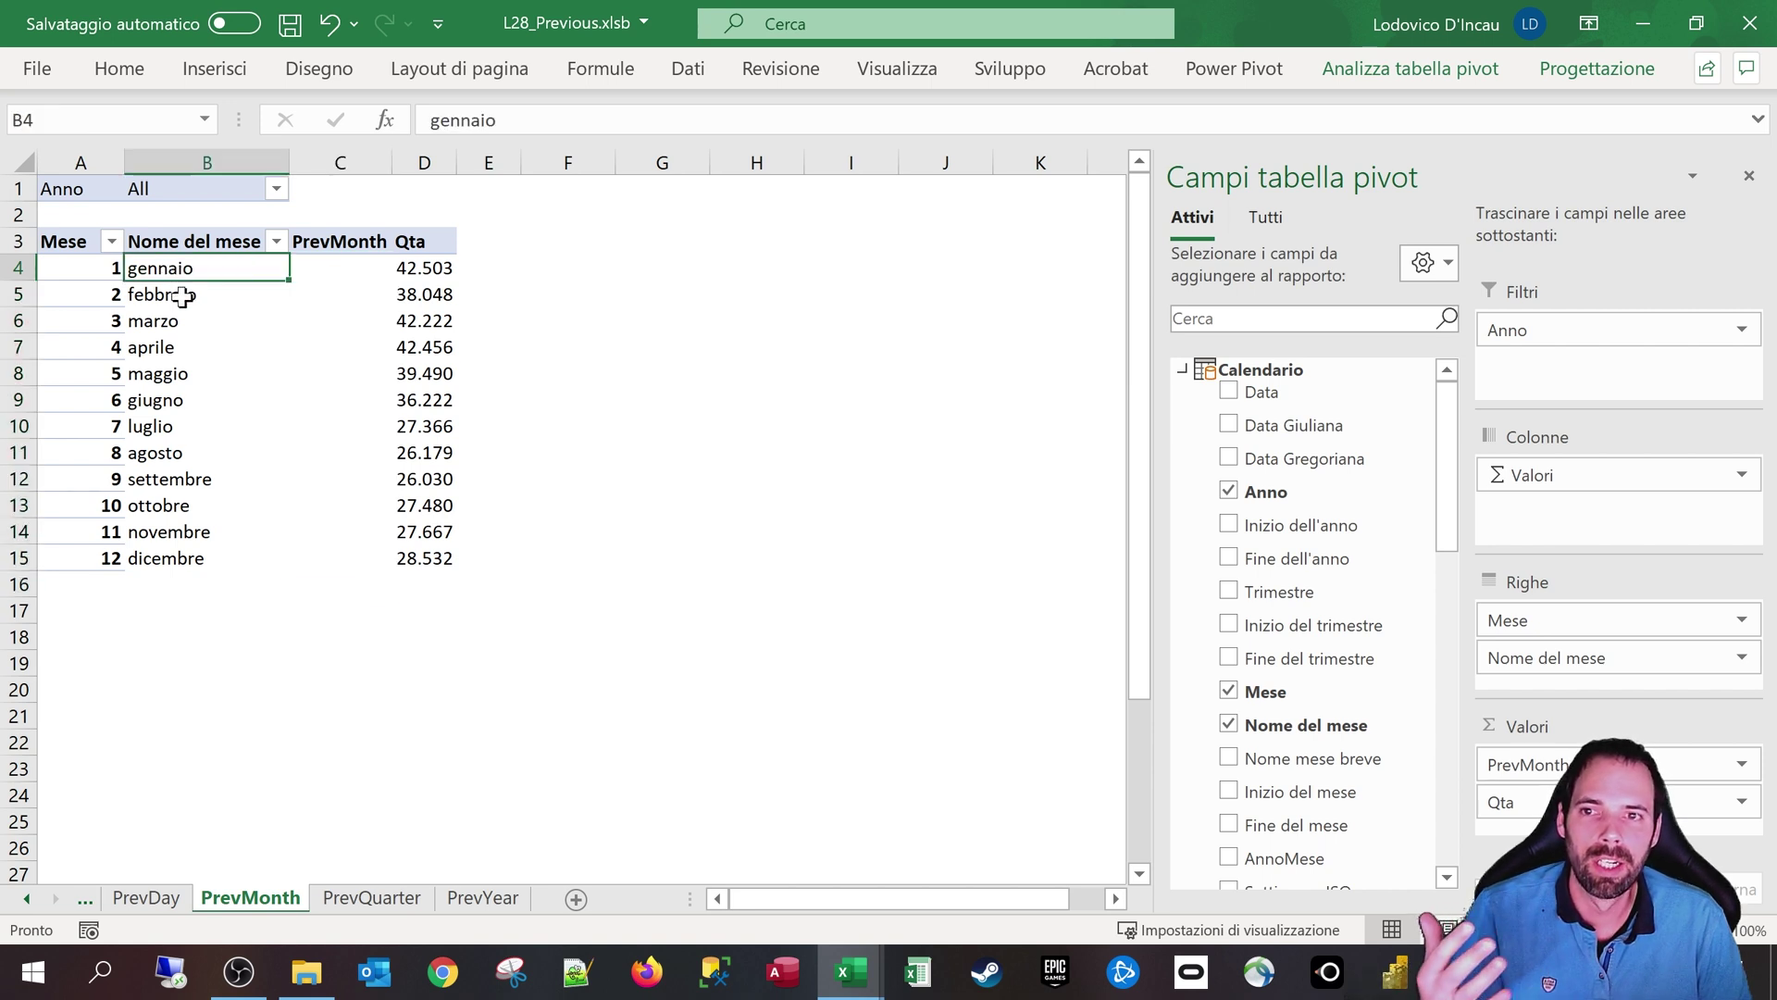
pyautogui.click(179, 304)
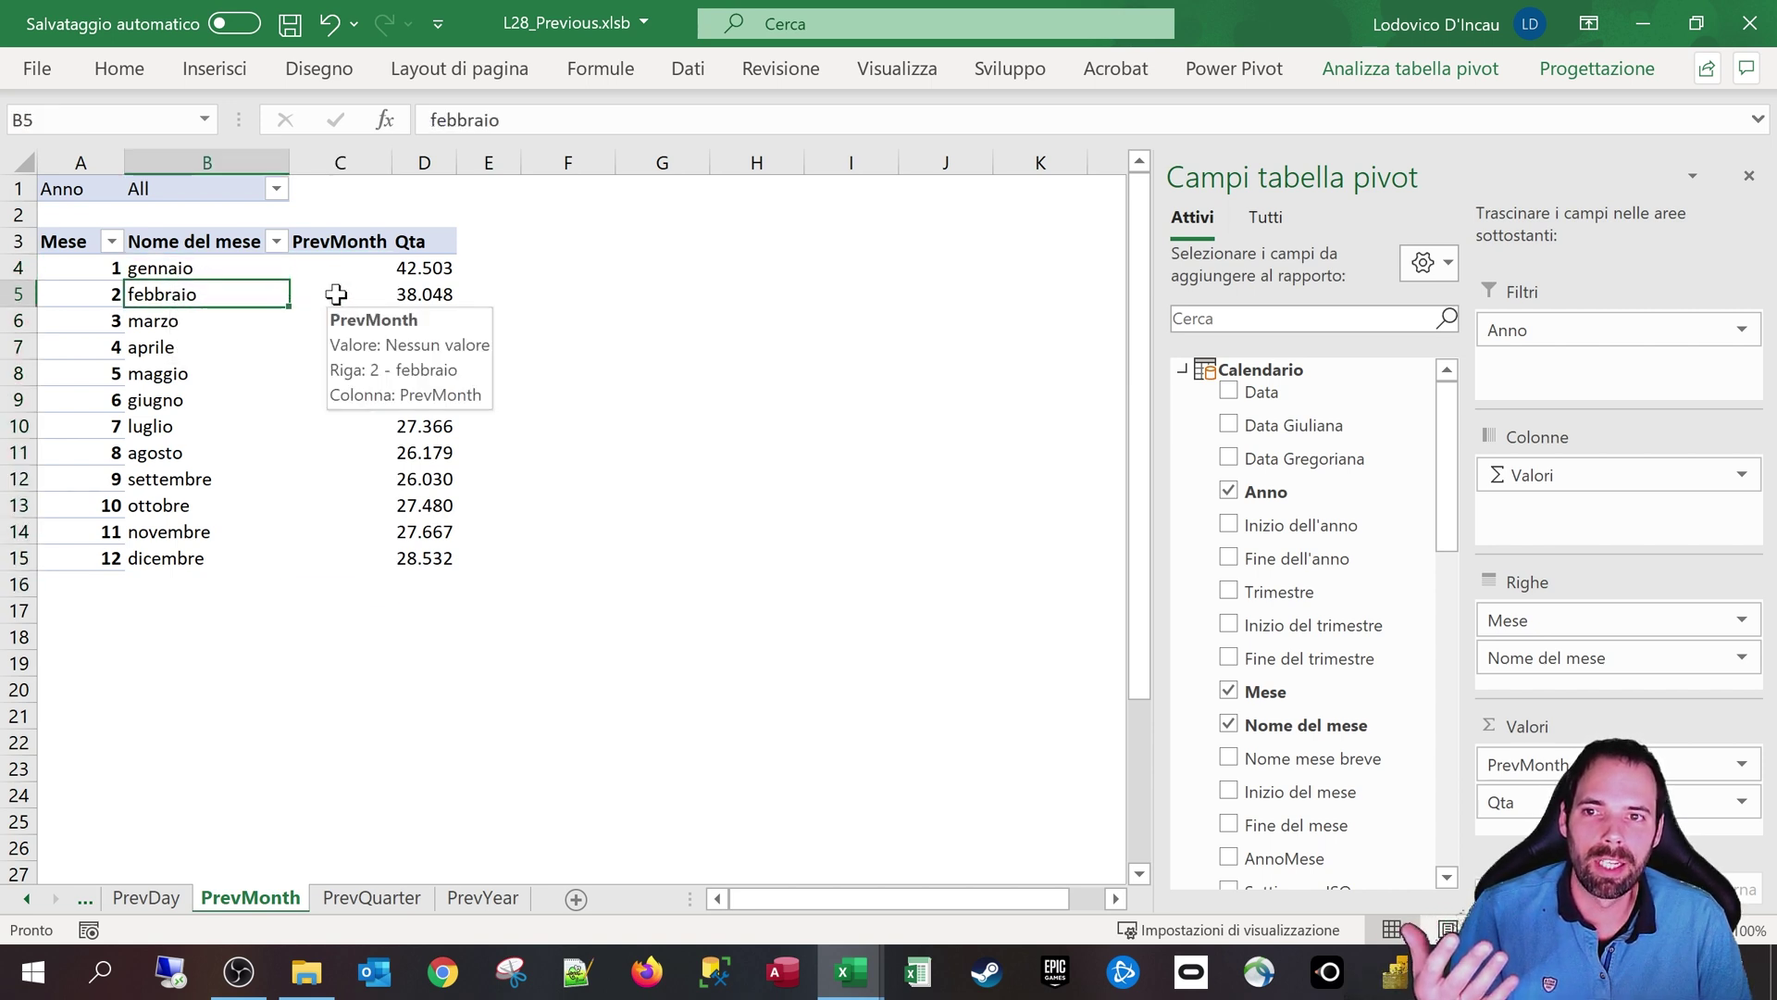
pyautogui.click(335, 295)
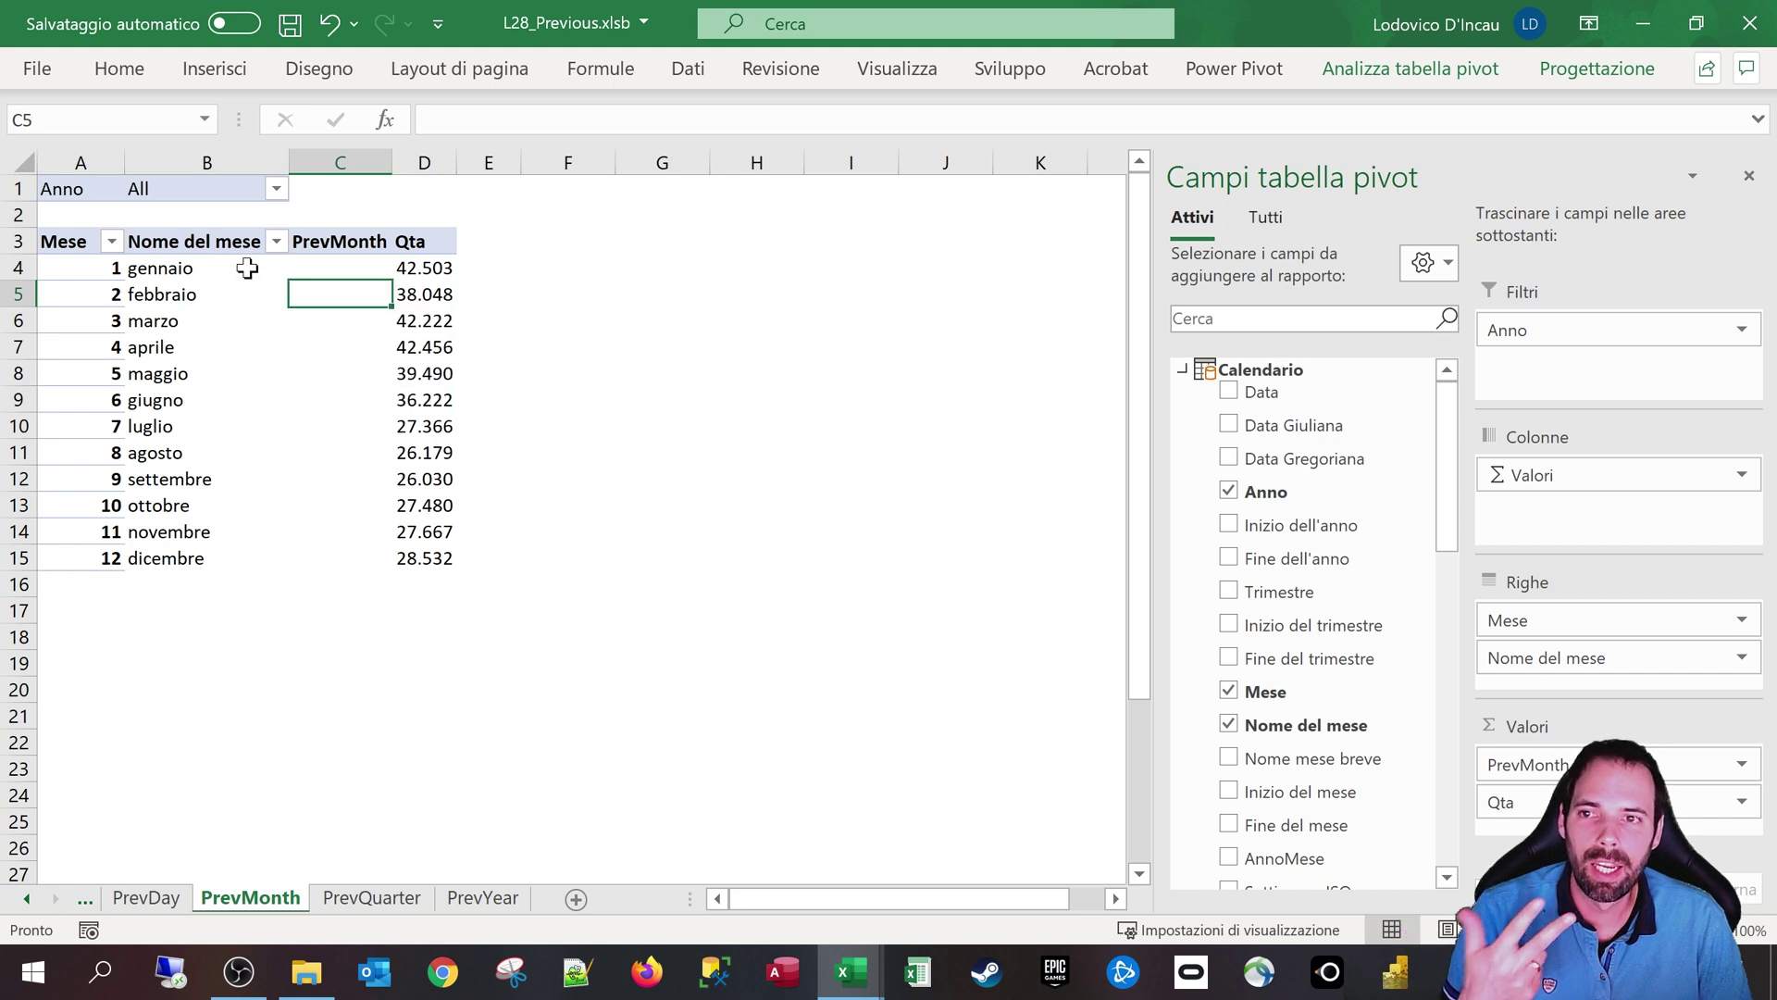
# Step: Filter the PrevMonth pivot table to Anno 2021 and check the February PrevMonth value
pyautogui.click(275, 189)
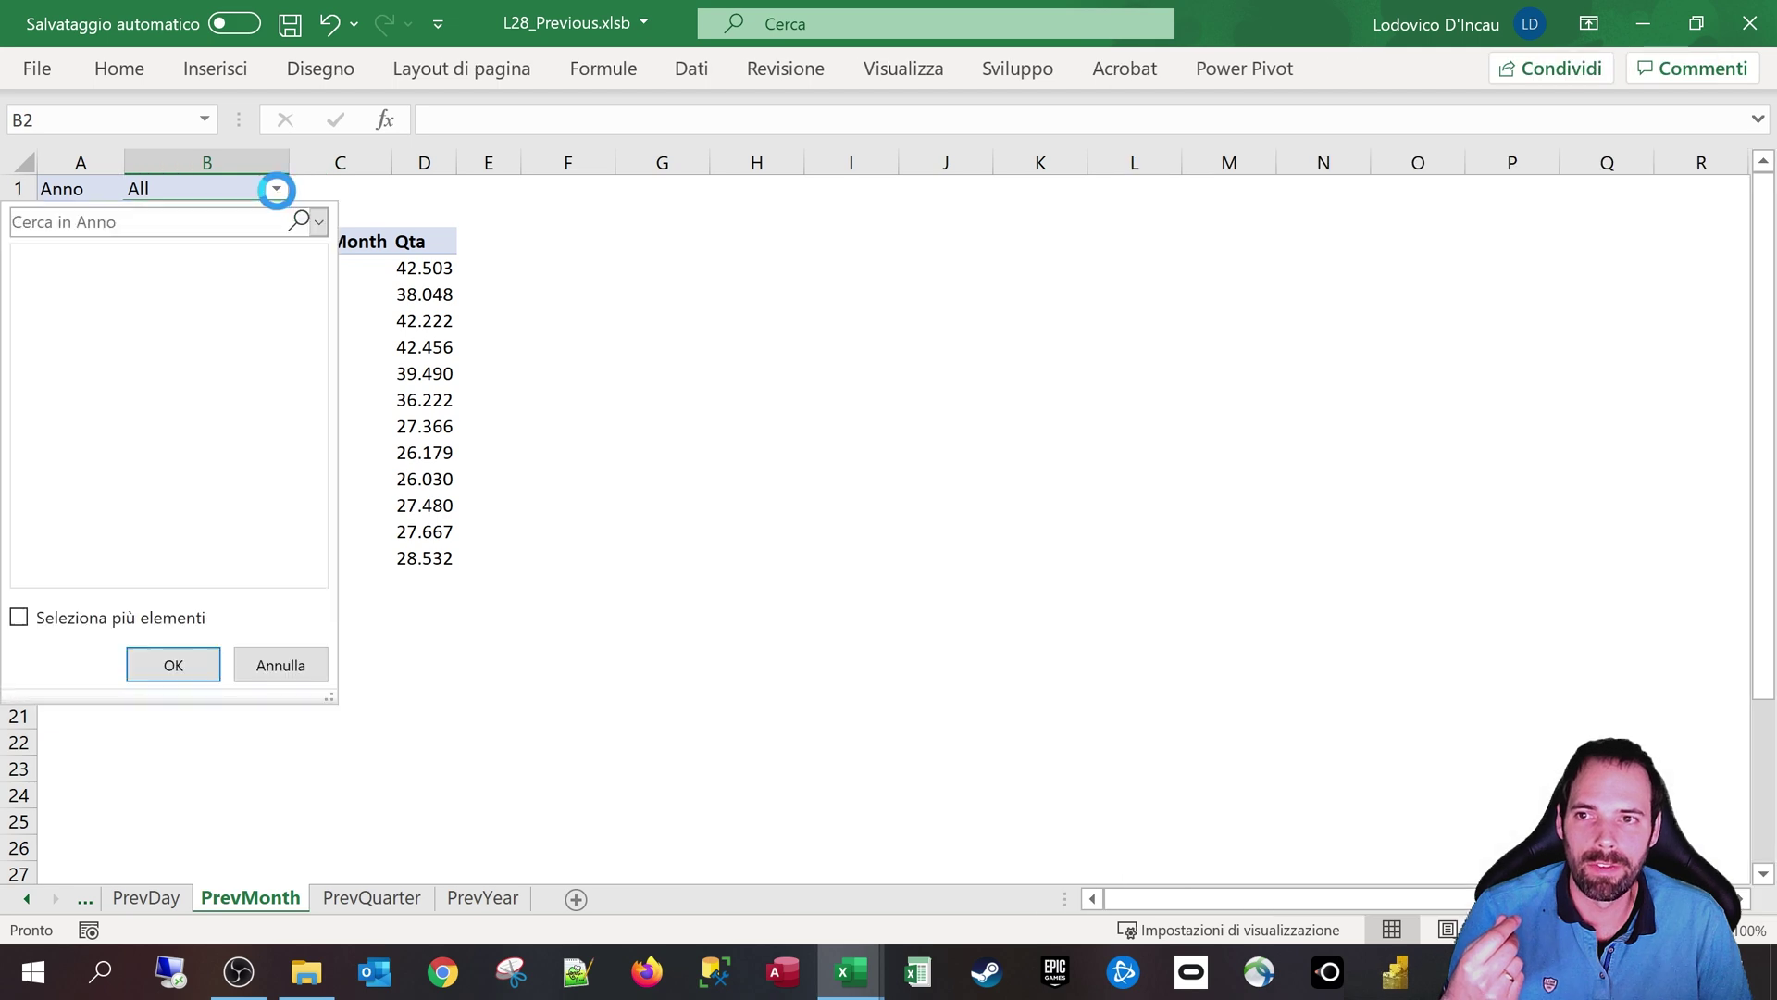
pyautogui.click(67, 376)
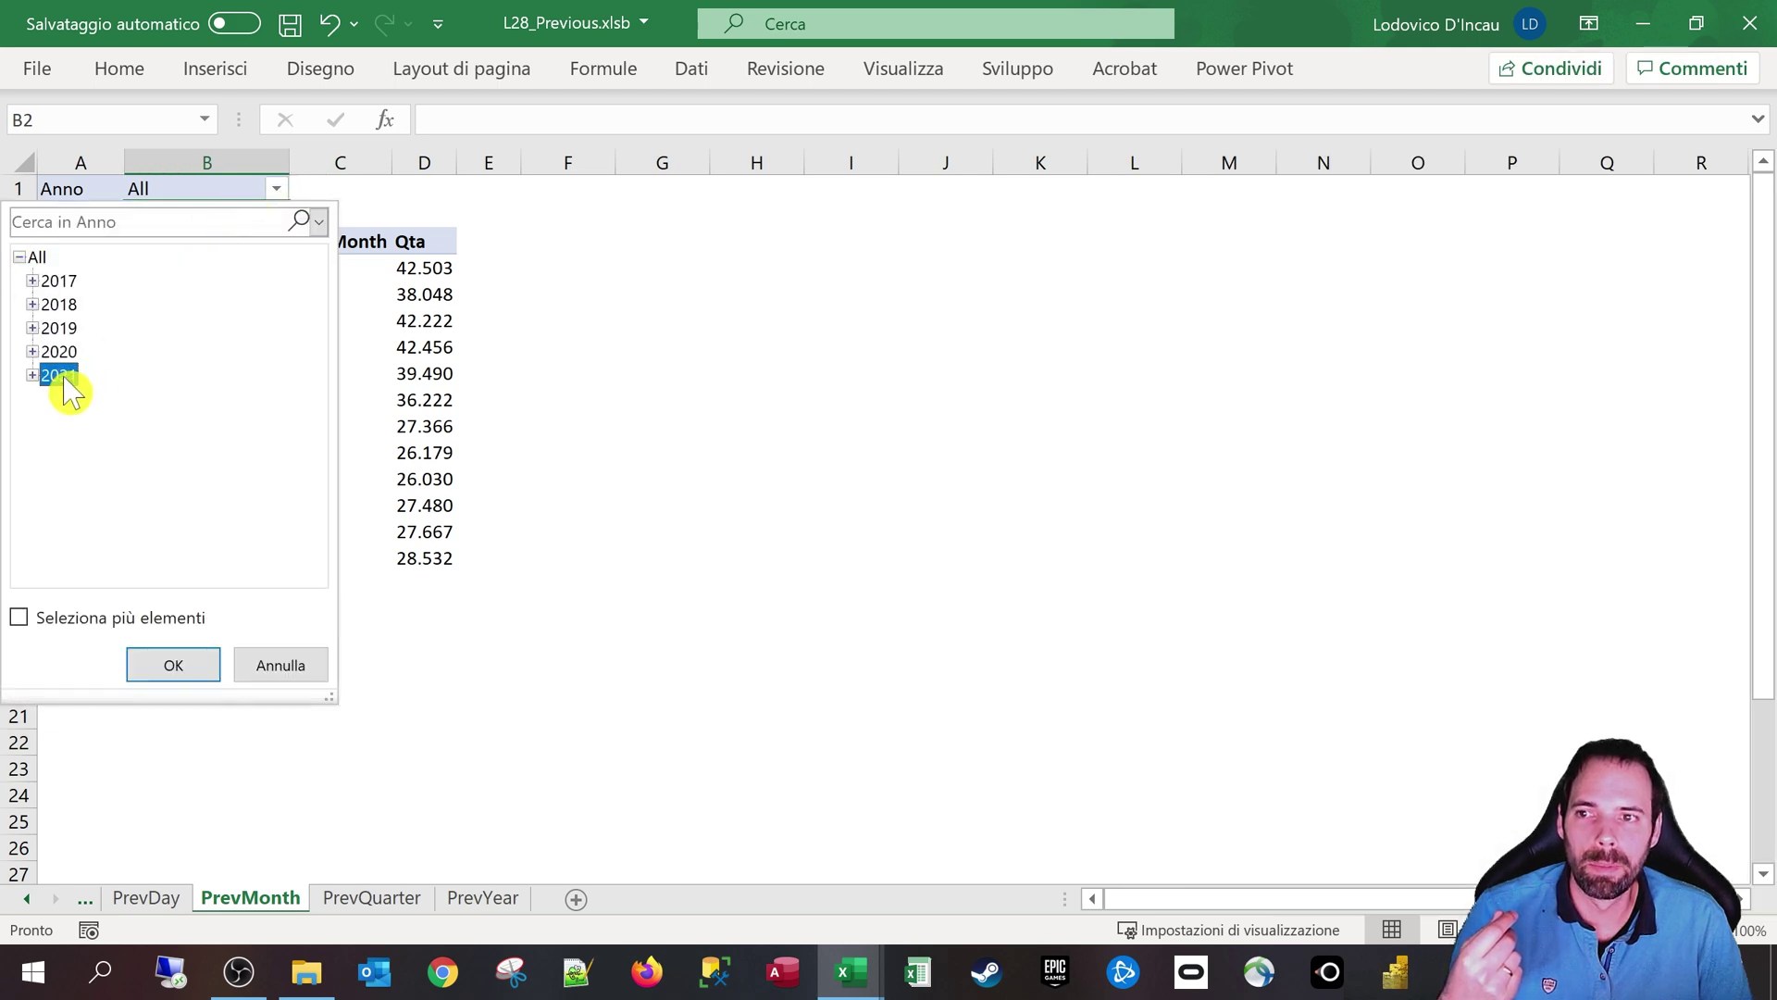
pyautogui.click(174, 664)
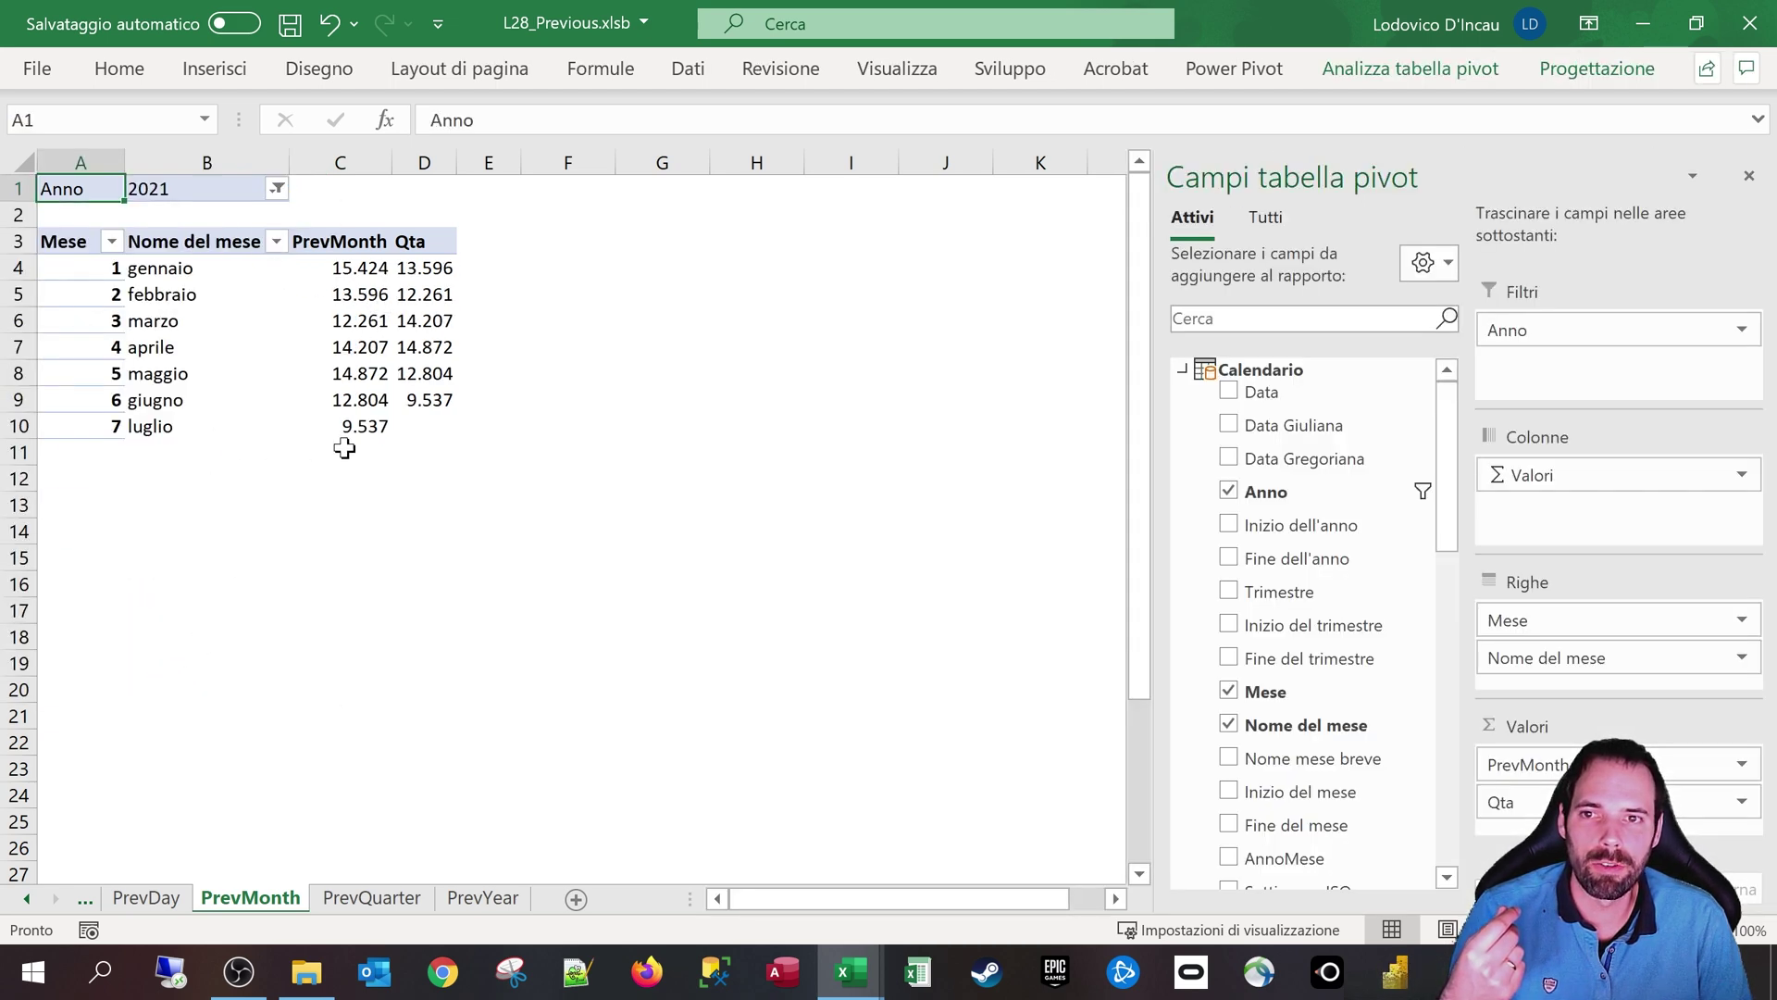
pyautogui.click(357, 287)
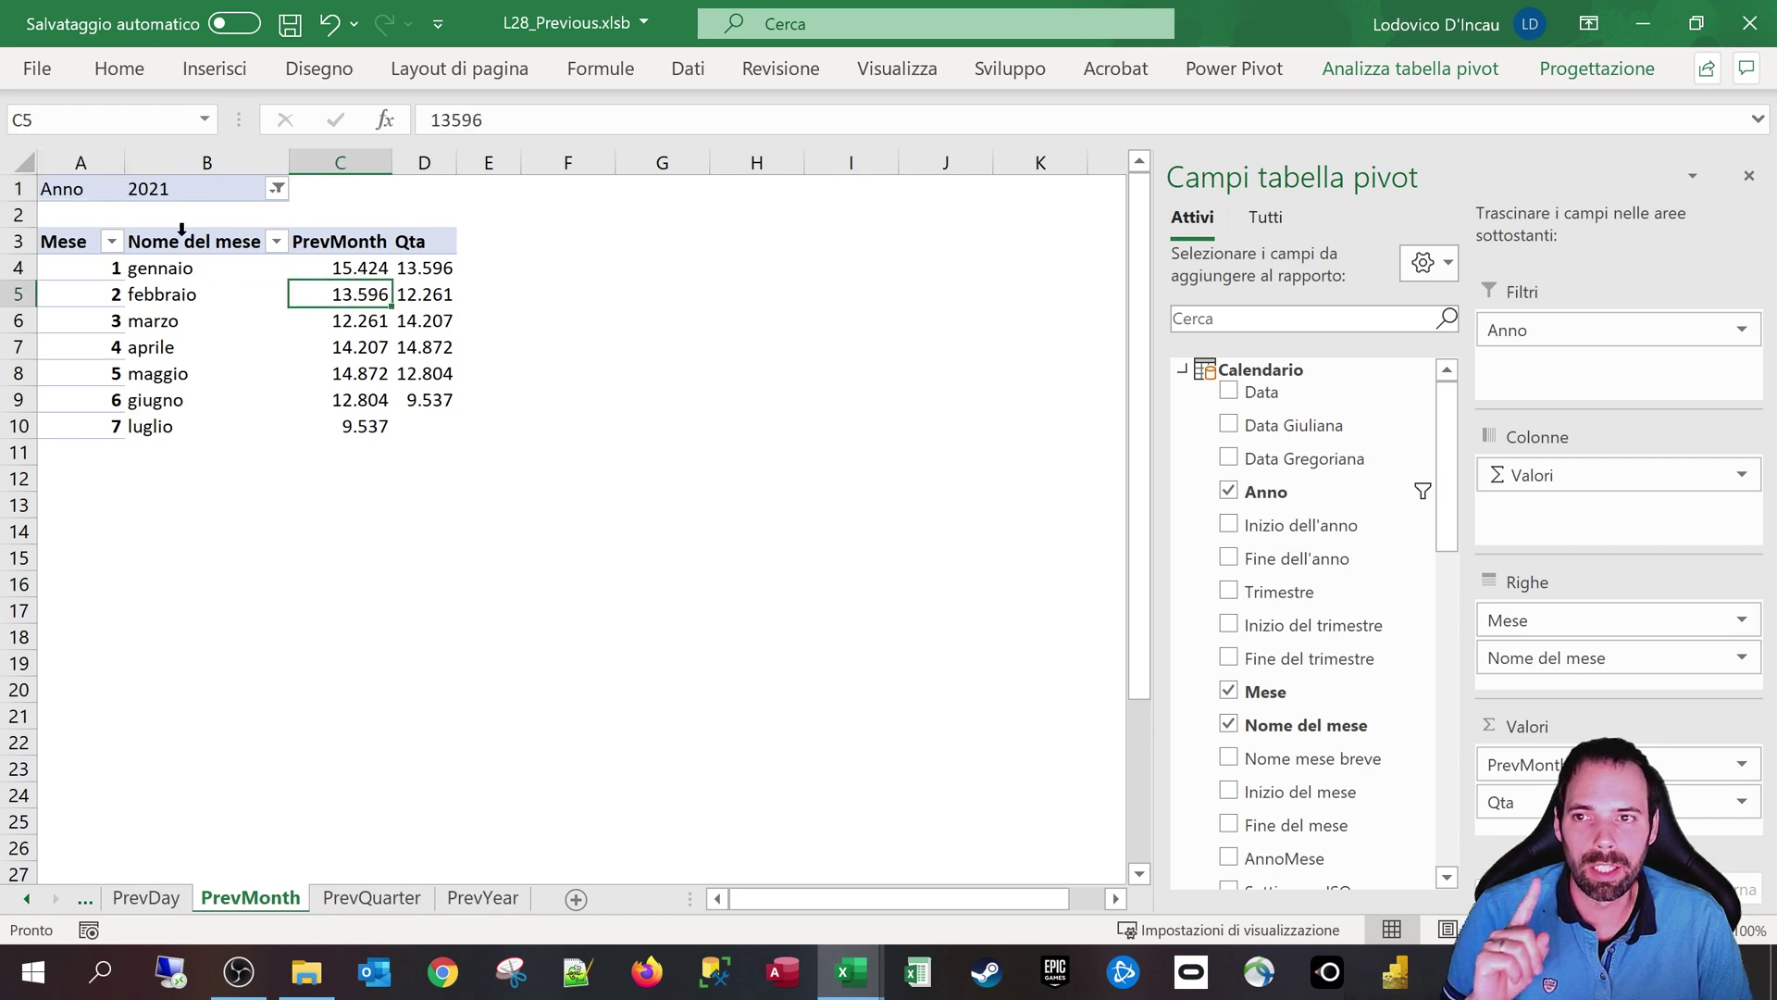
pyautogui.click(67, 241)
# Step: Open the PrevQuarter sheet and examine the 2019 quarters in the pivot table's Anno and Trimestre rows
pyautogui.click(379, 903)
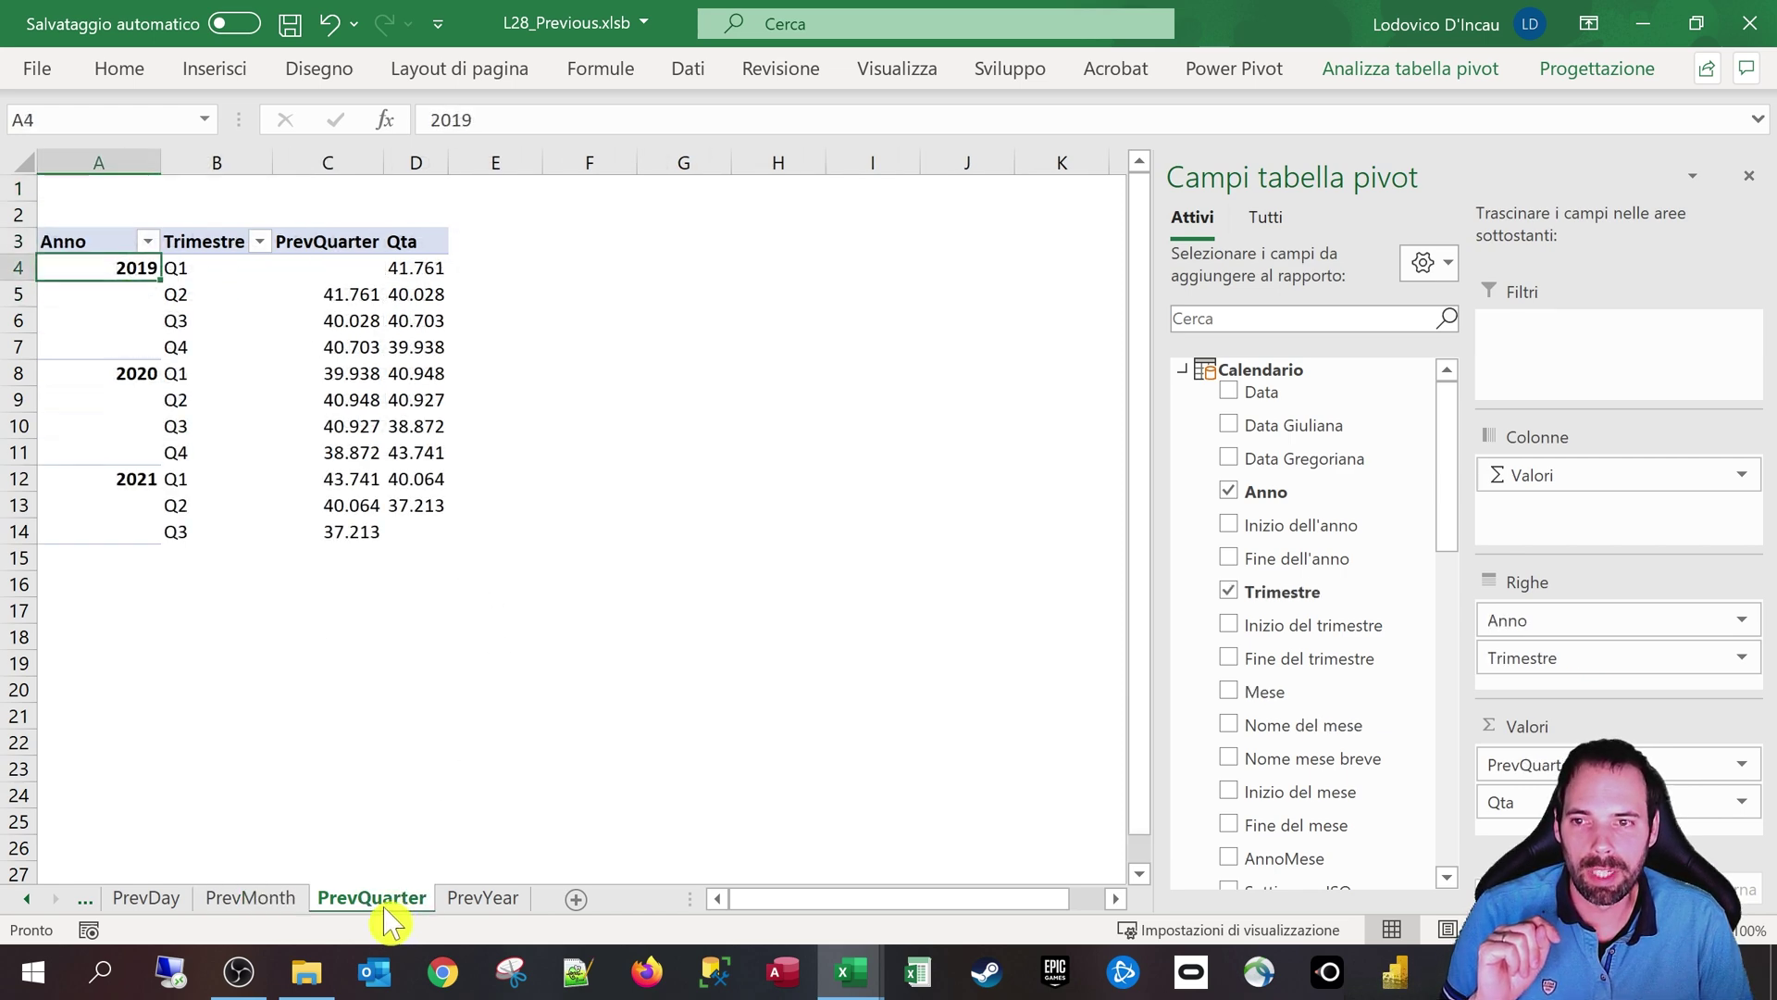
pyautogui.moveTo(200, 278); pyautogui.dragTo(200, 363)
pyautogui.click(120, 276)
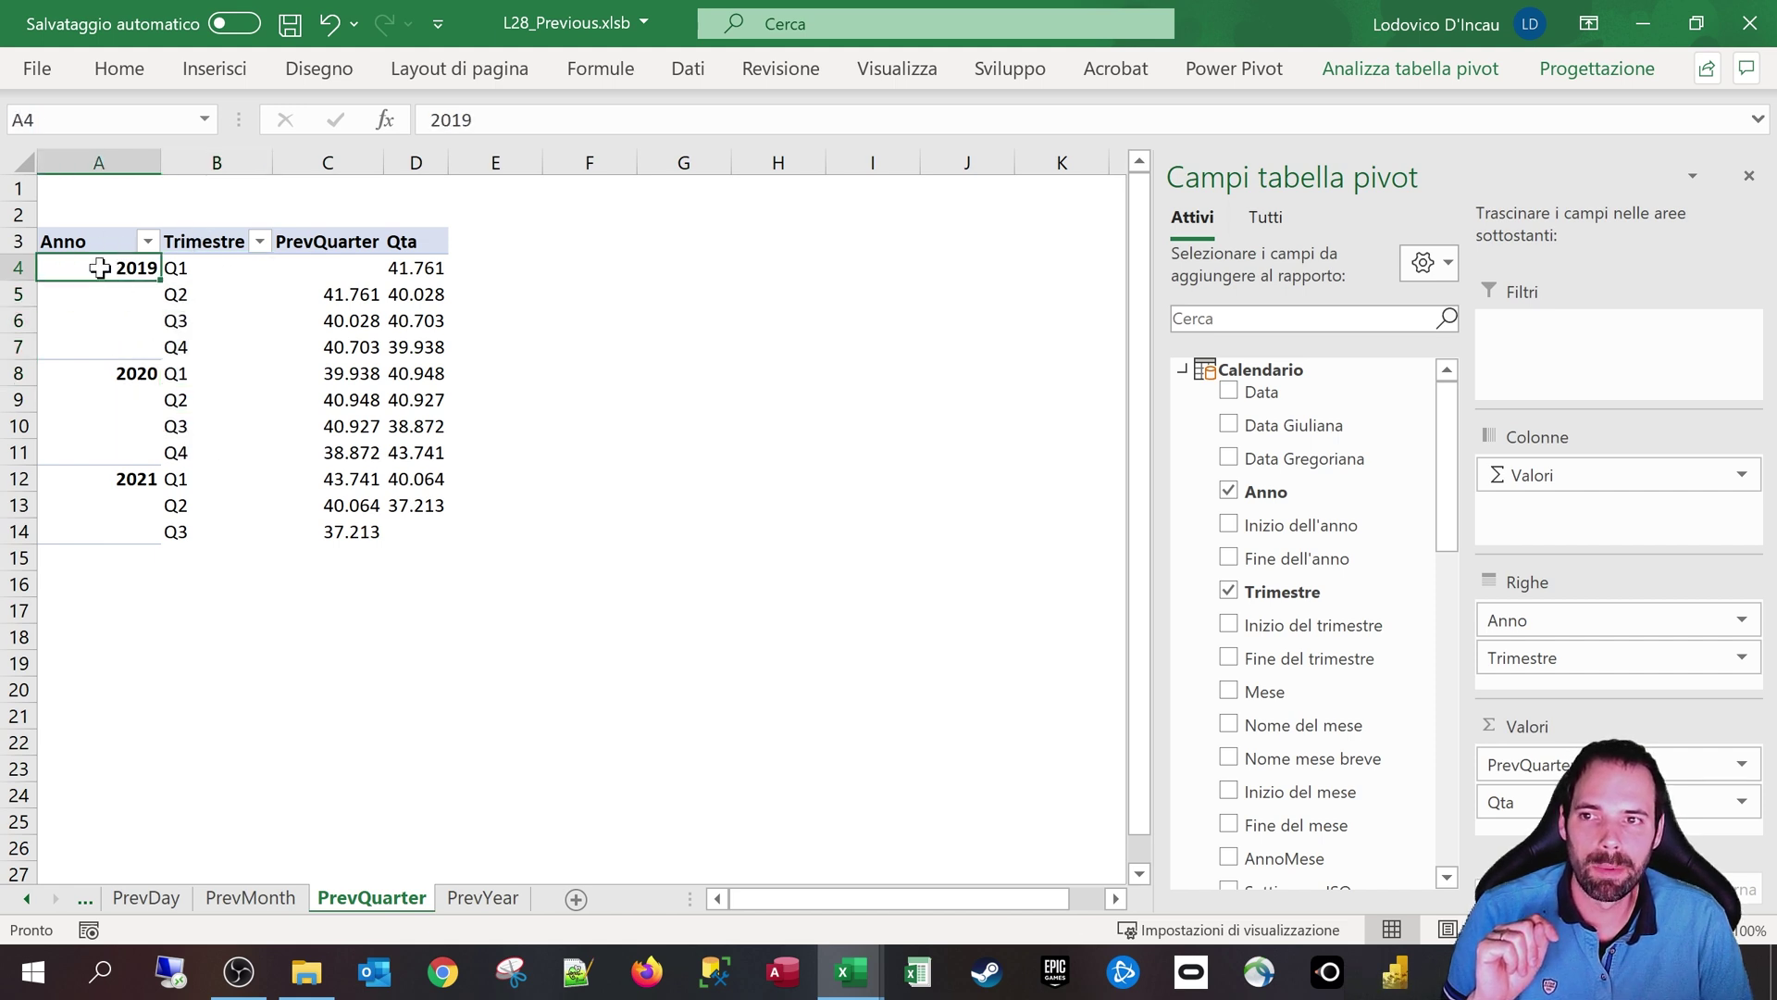
pyautogui.click(200, 269)
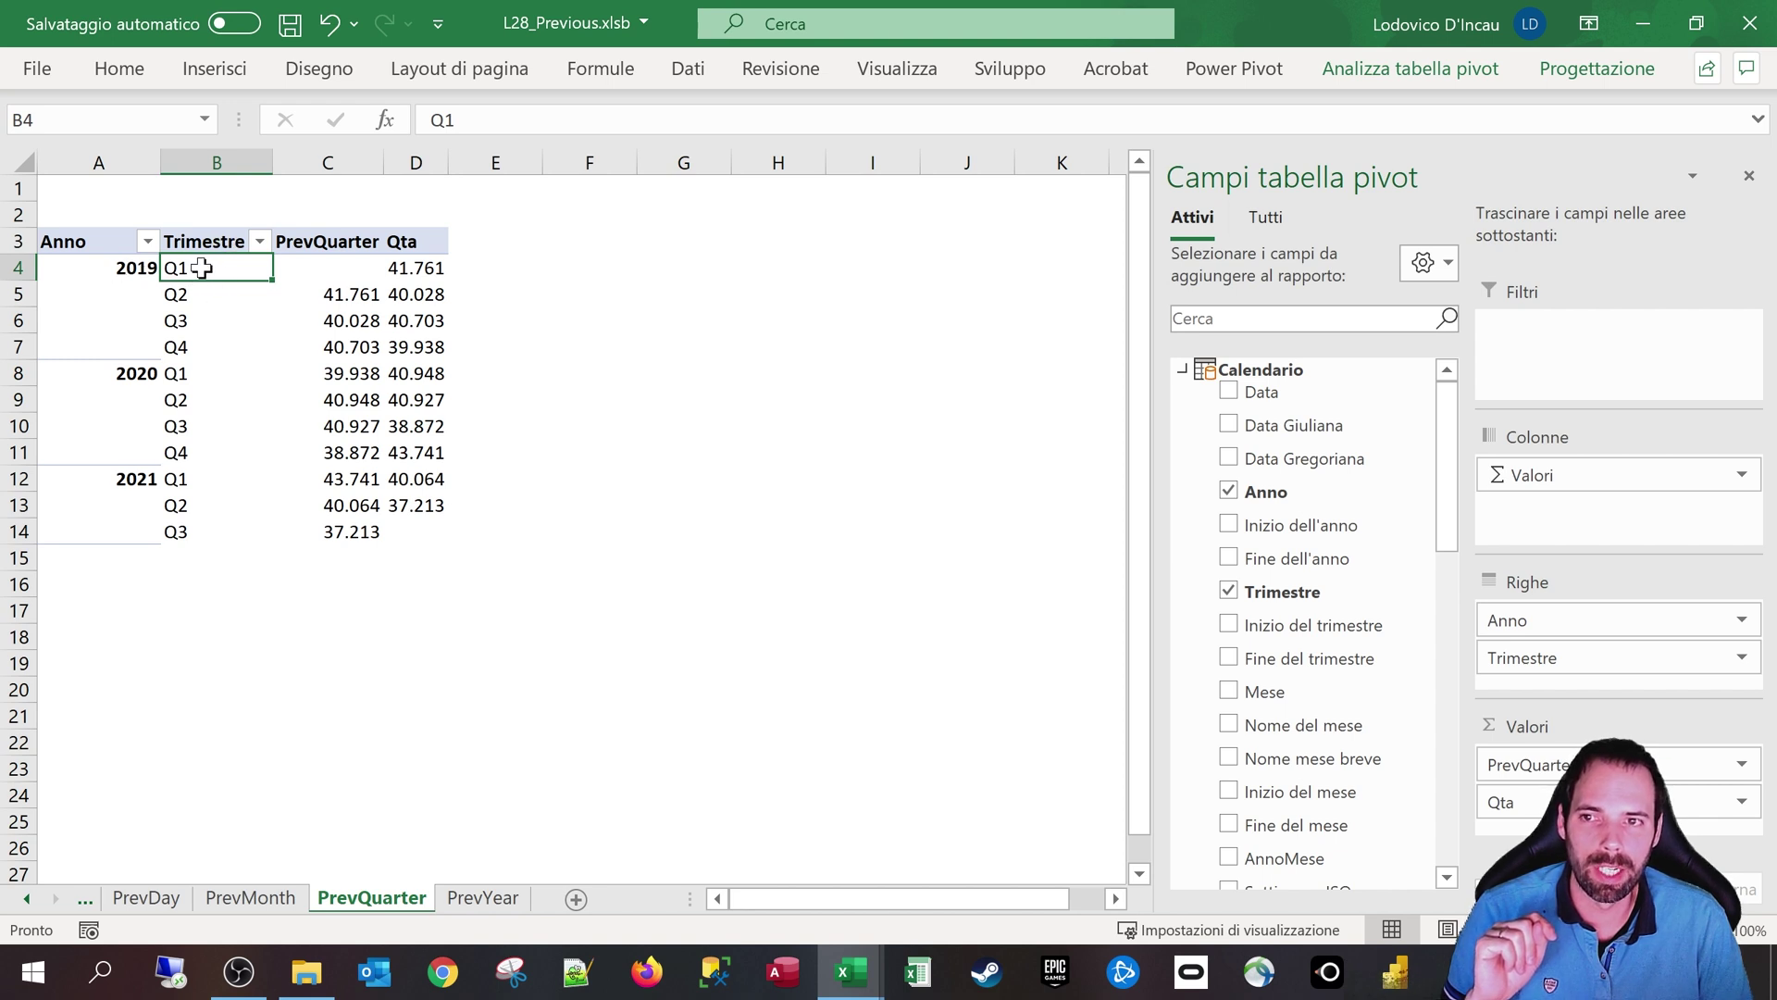
# Step: Move Anno to the report filters to check the PrevQuarter column for Q1 to Q4, and return it to the rows above Trimestre
pyautogui.moveTo(1504, 618); pyautogui.dragTo(1558, 375)
pyautogui.moveTo(211, 270); pyautogui.dragTo(213, 347)
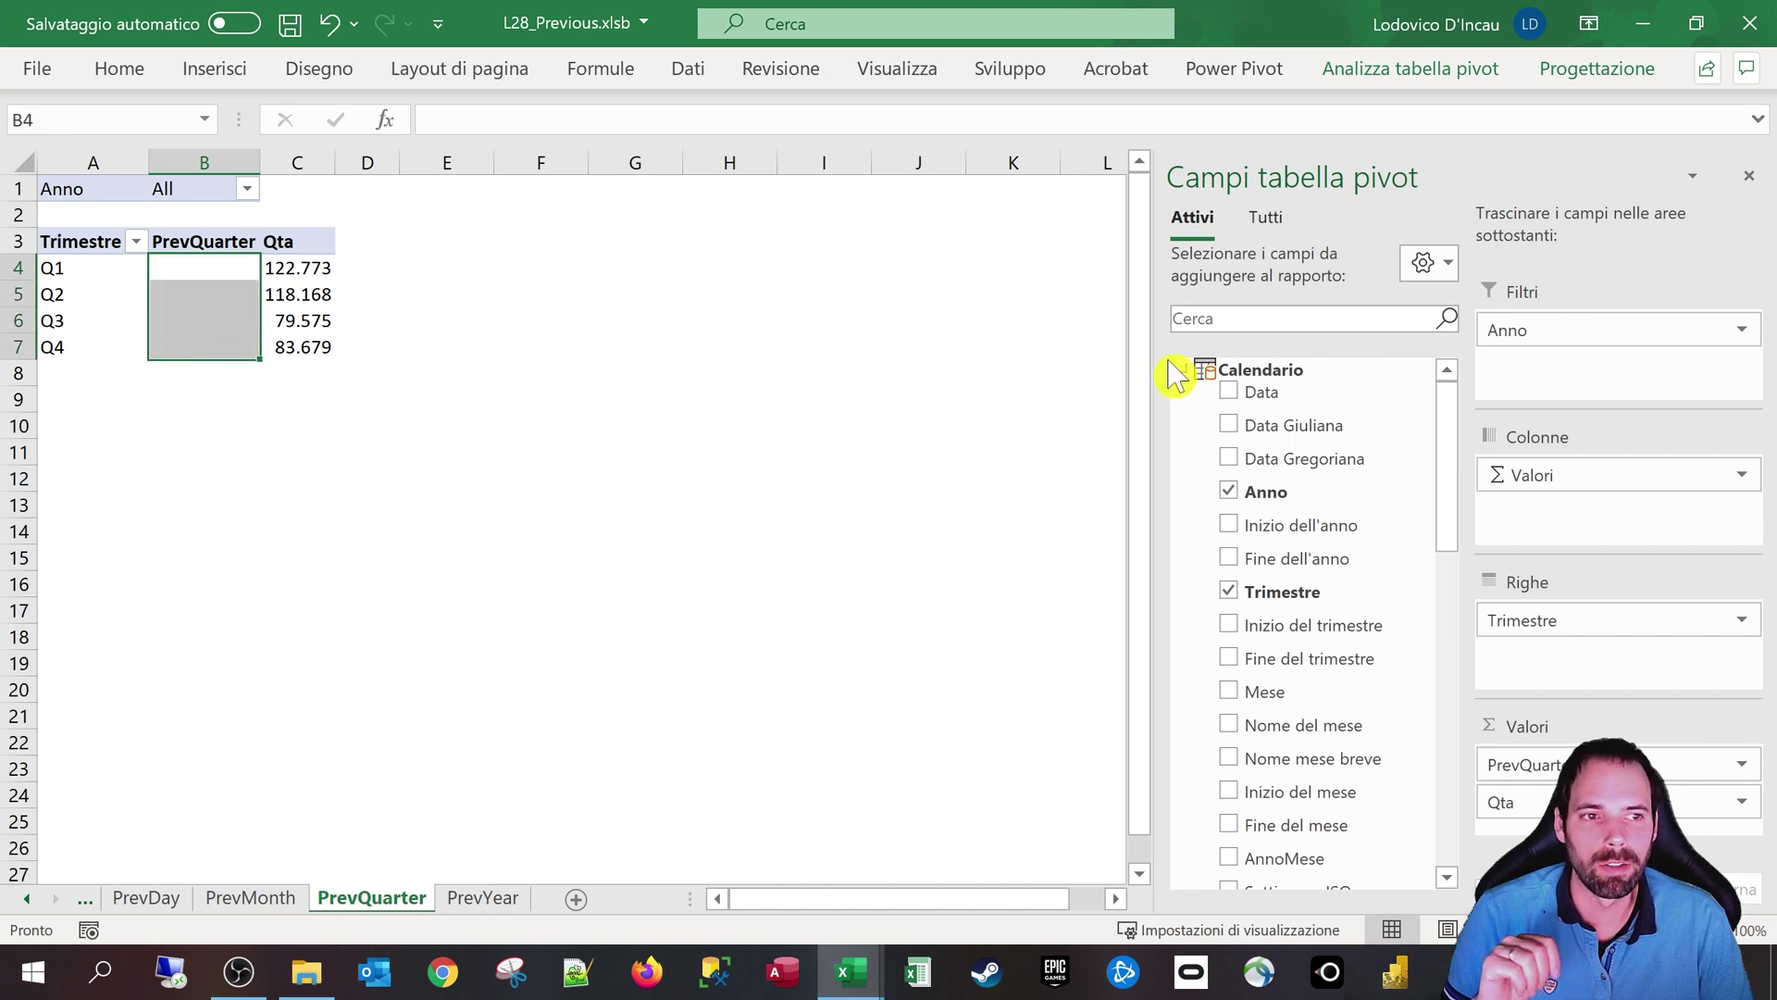
pyautogui.moveTo(1543, 329); pyautogui.dragTo(1531, 606)
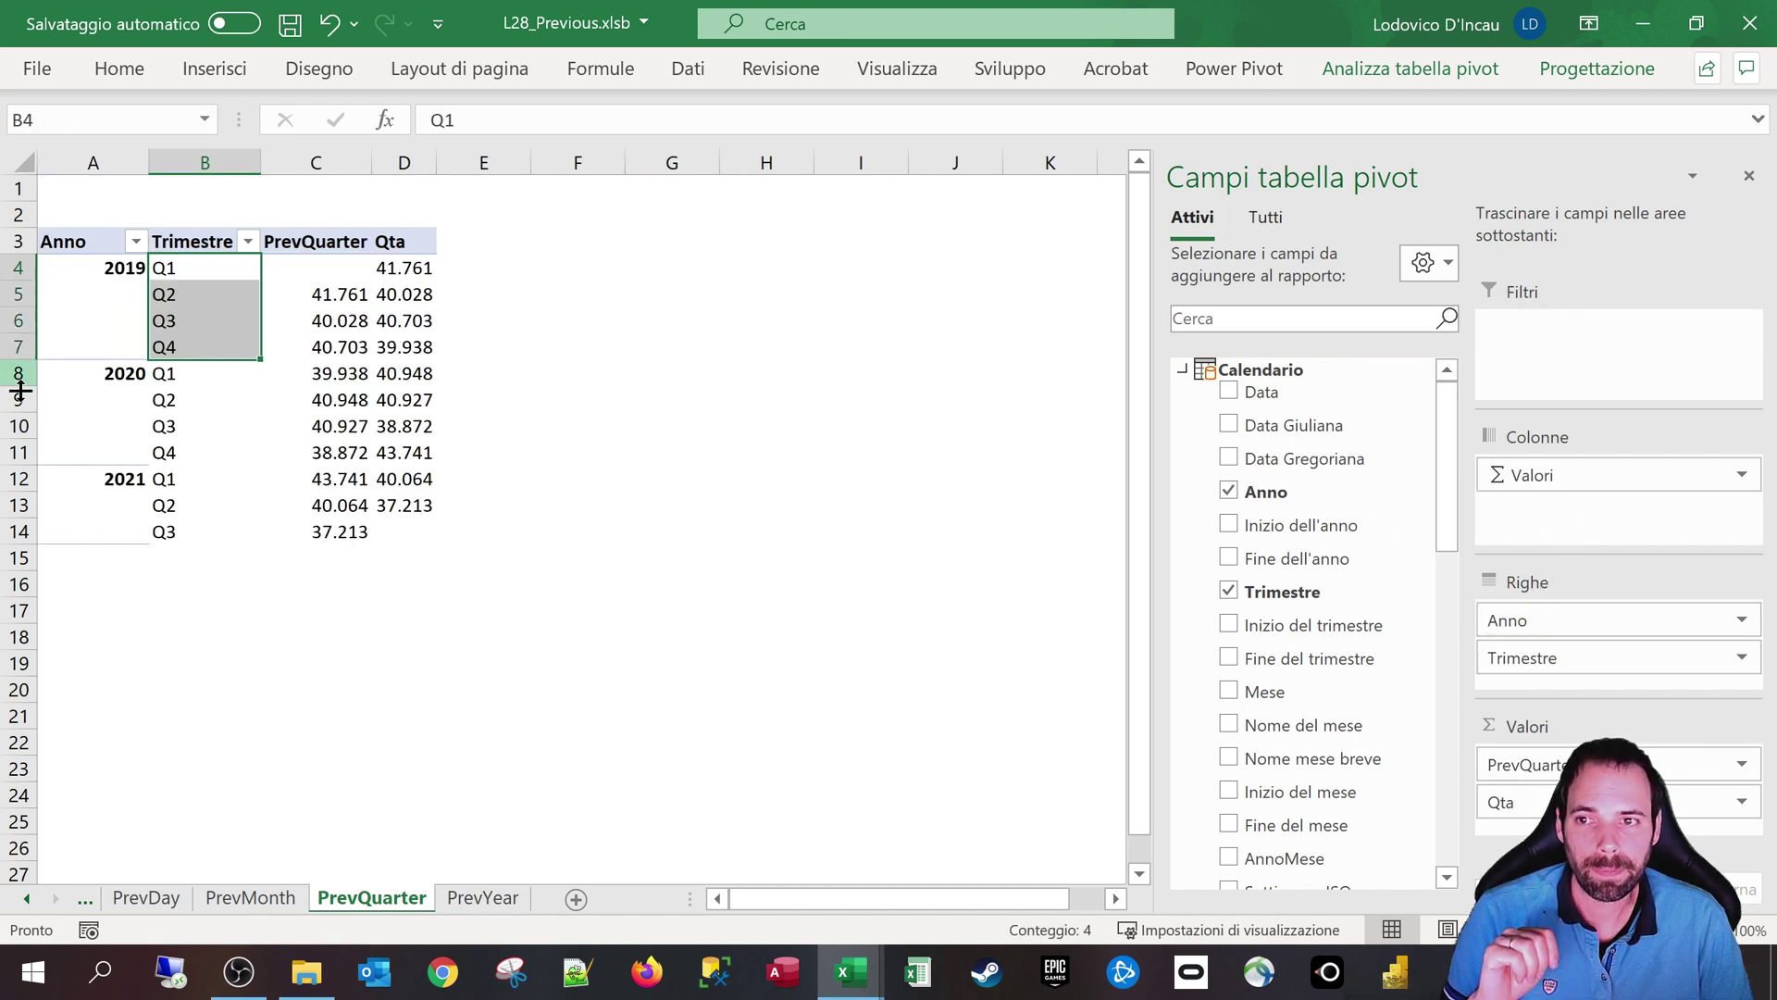
pyautogui.click(392, 330)
pyautogui.click(57, 240)
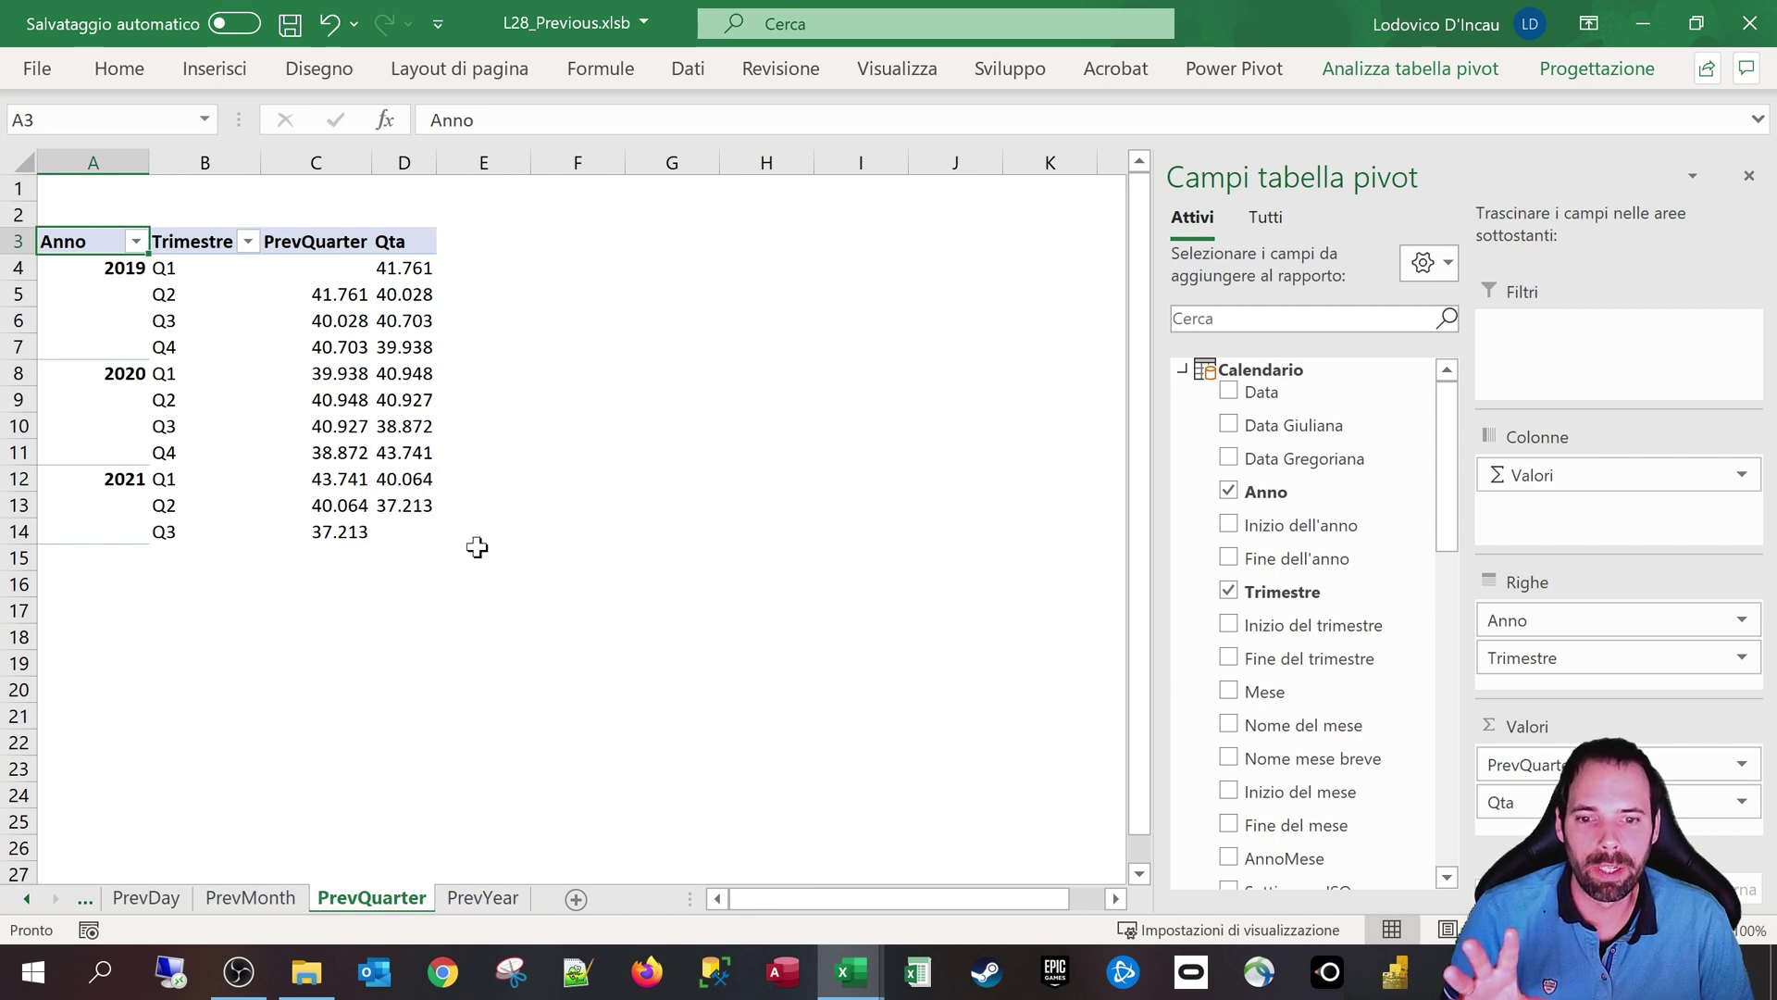
# Step: Switch to the Corsi_YouTube workbook and review the Parte 7 DAX a gogo lessons, including DATESYTD, DATEADD and the PREVIOUS functions
pyautogui.moveTo(831, 944)
pyautogui.click(551, 842)
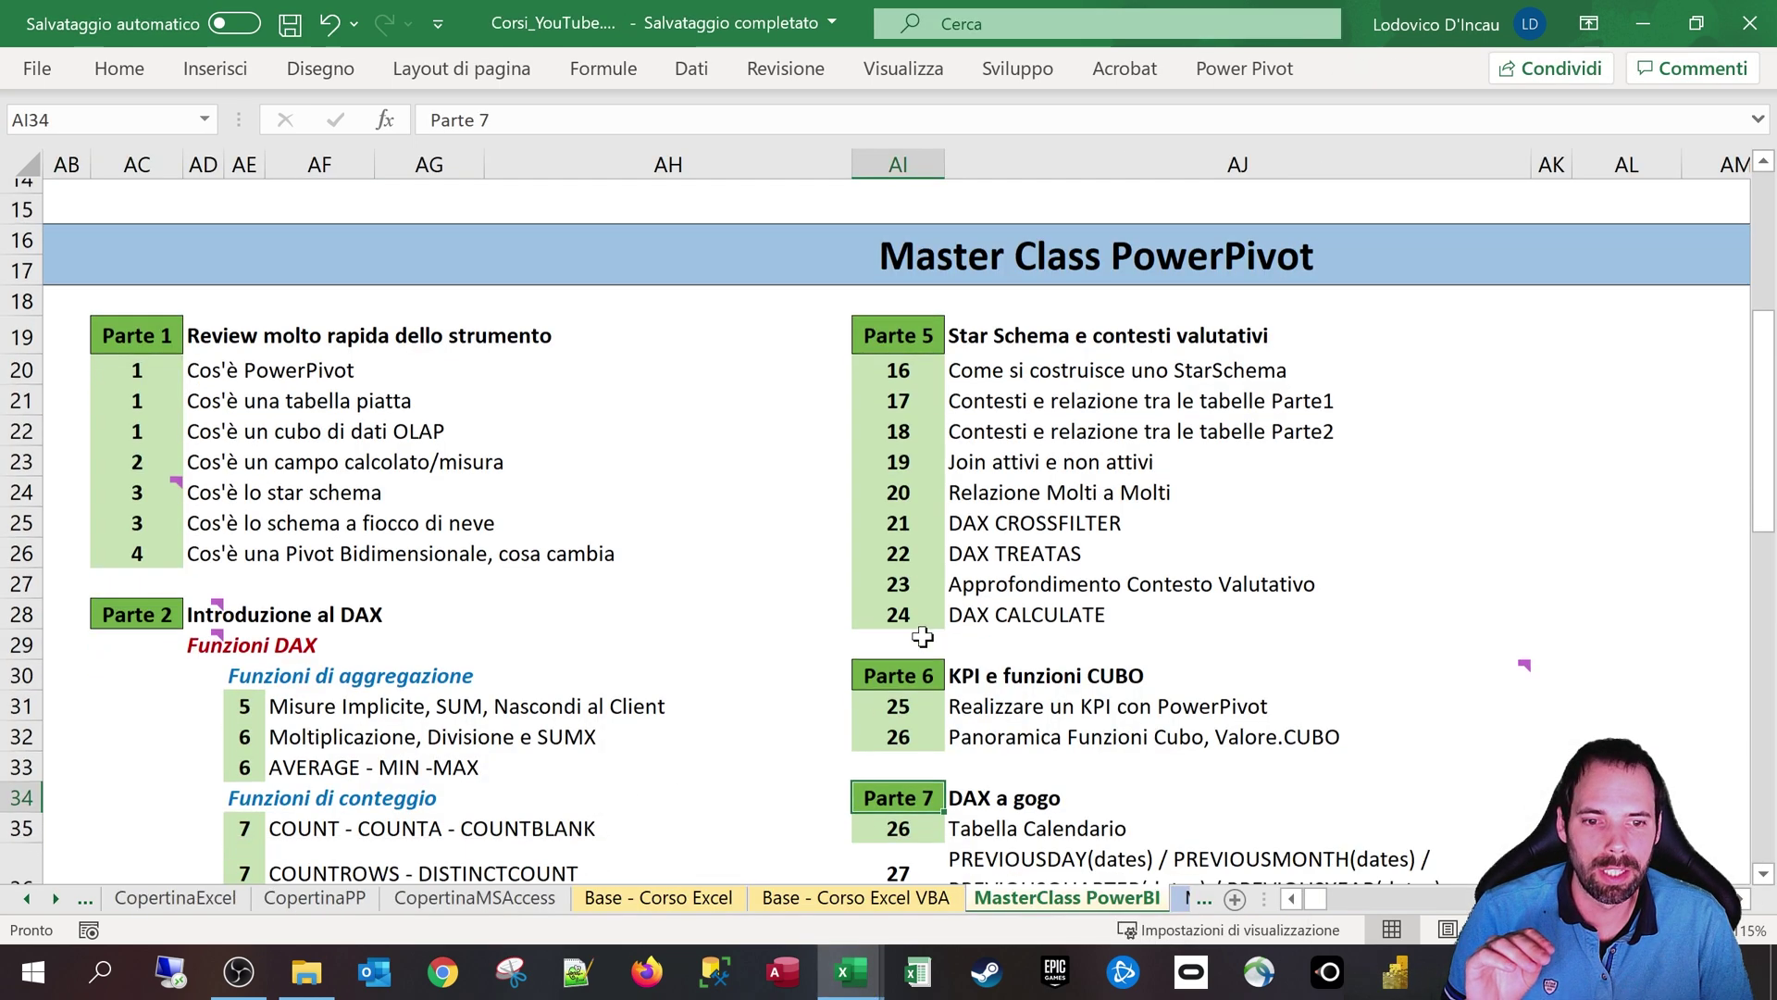
pyautogui.scroll(-2, 587, 635)
pyautogui.click(993, 612)
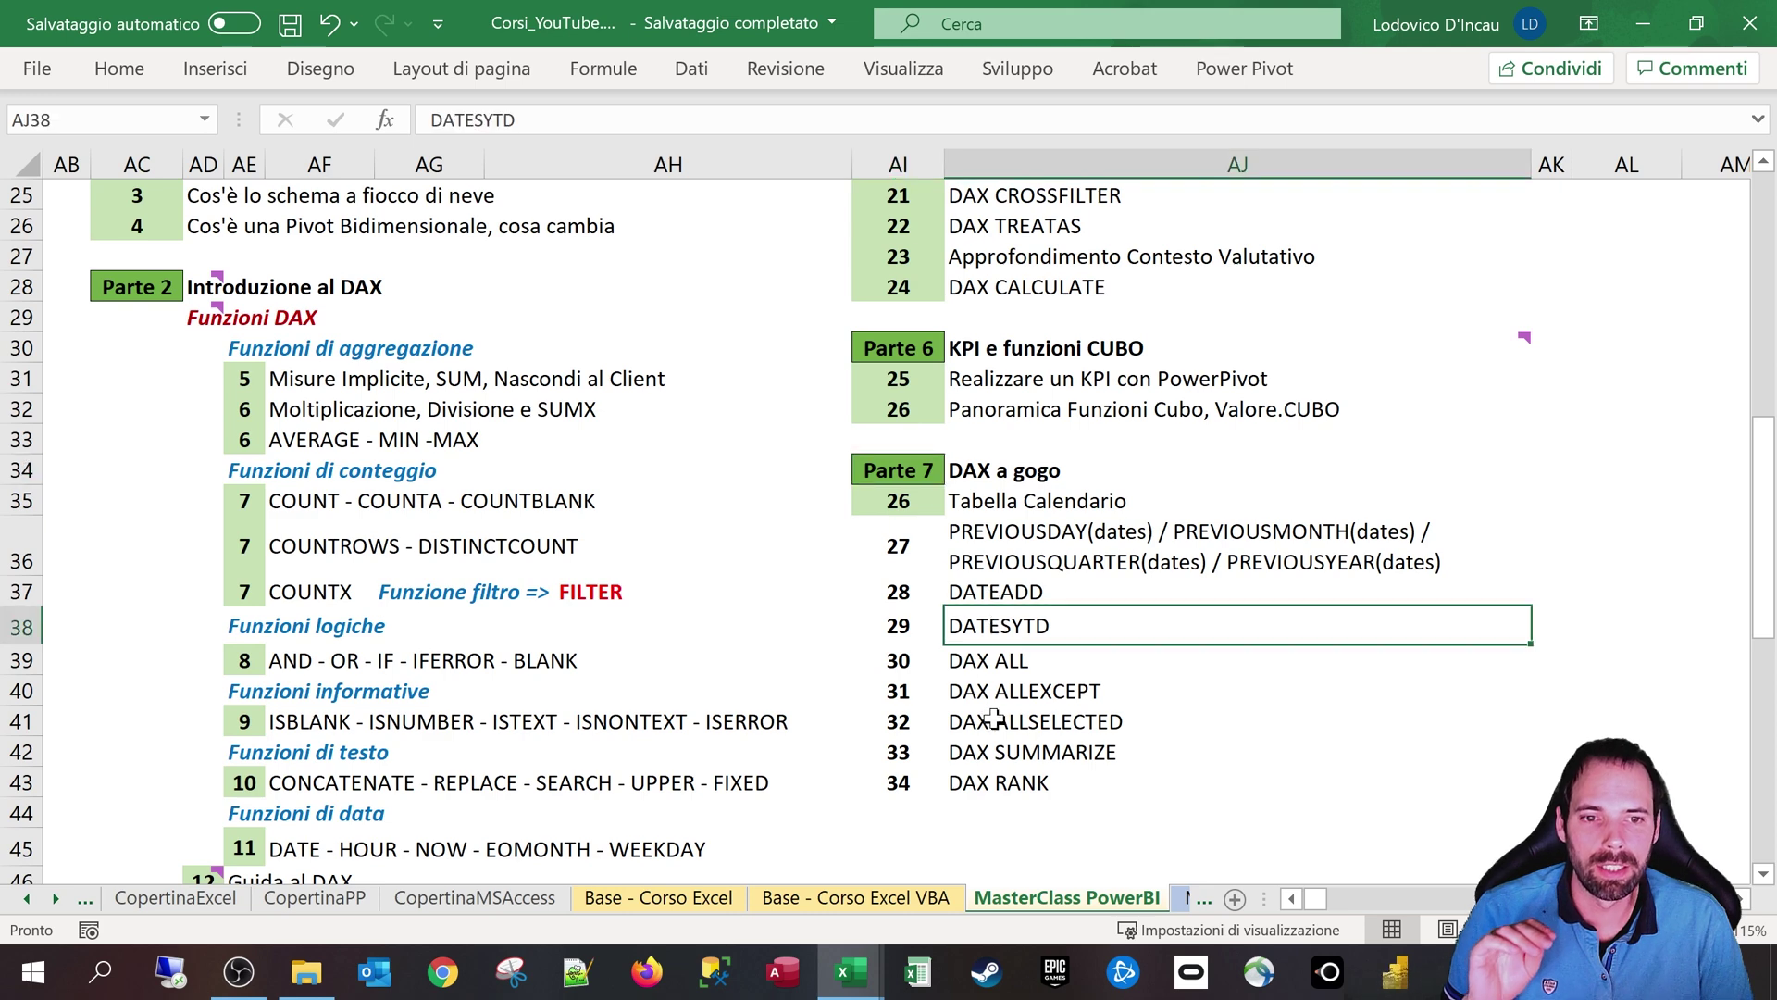
pyautogui.click(1009, 589)
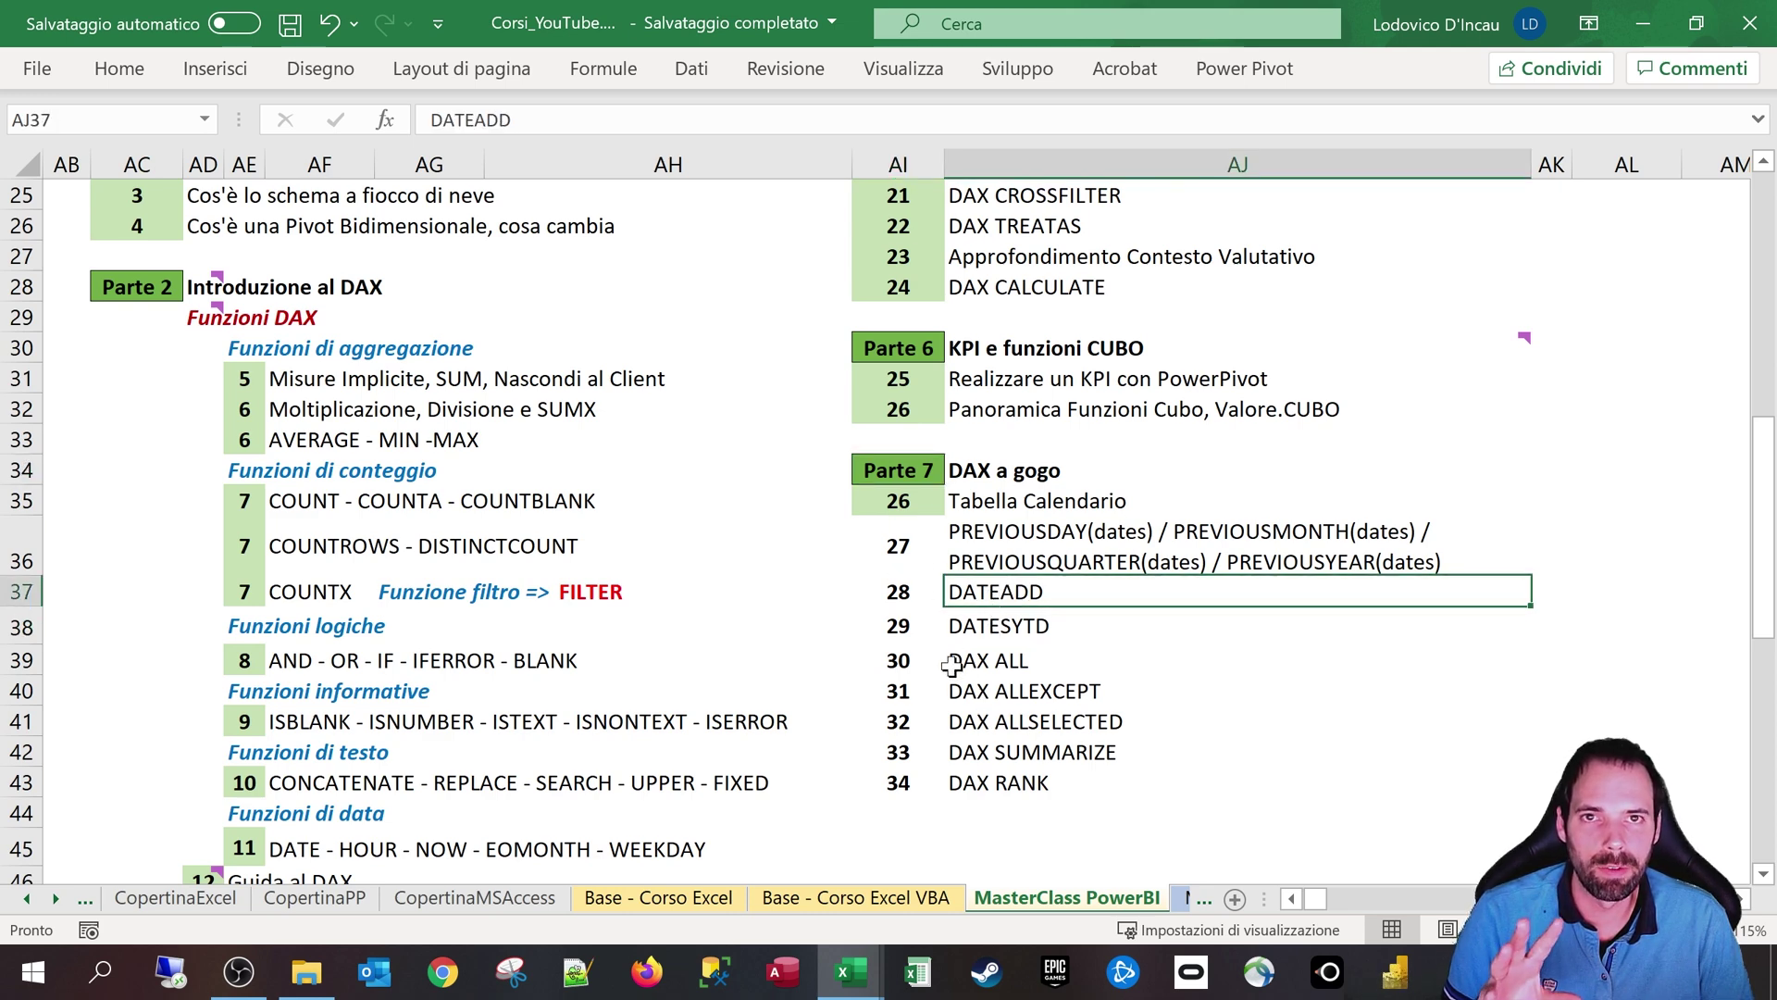
pyautogui.click(991, 553)
pyautogui.scroll(3, 972, 583)
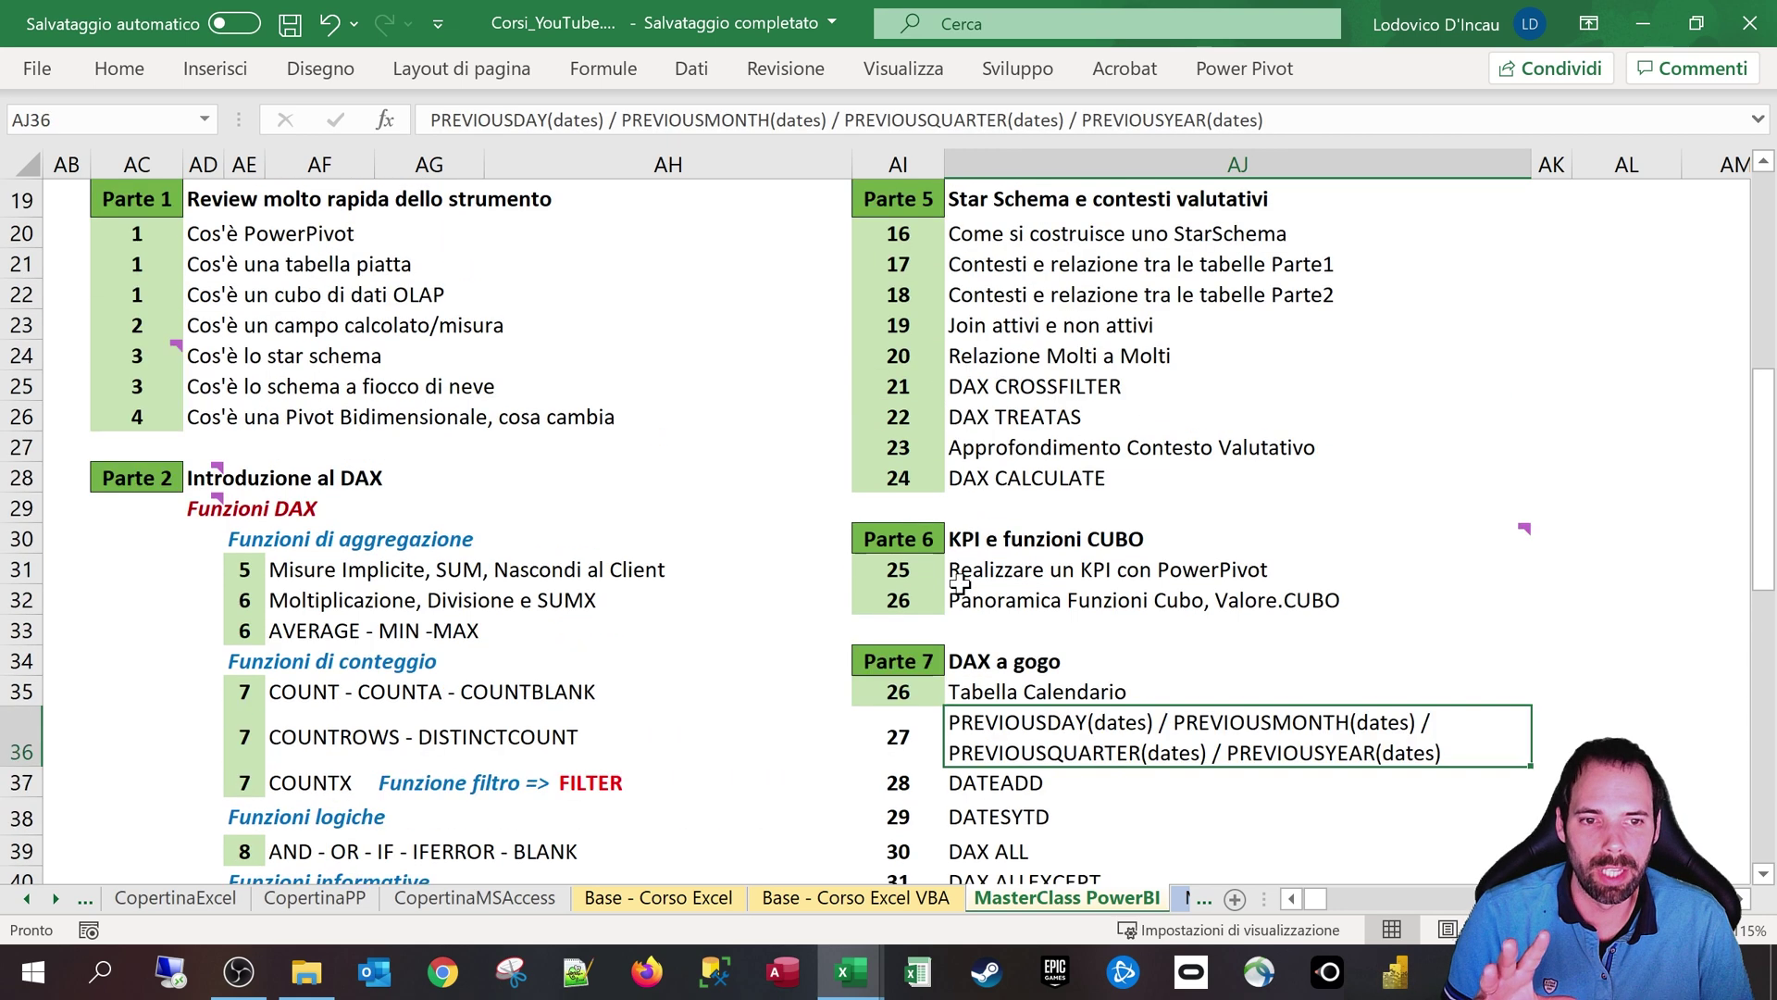
# Step: Switch to the Power Pivot window of L28_Previous.xlsb and discard the invalid pending edit of the PrevQuarter measure
pyautogui.click(854, 983)
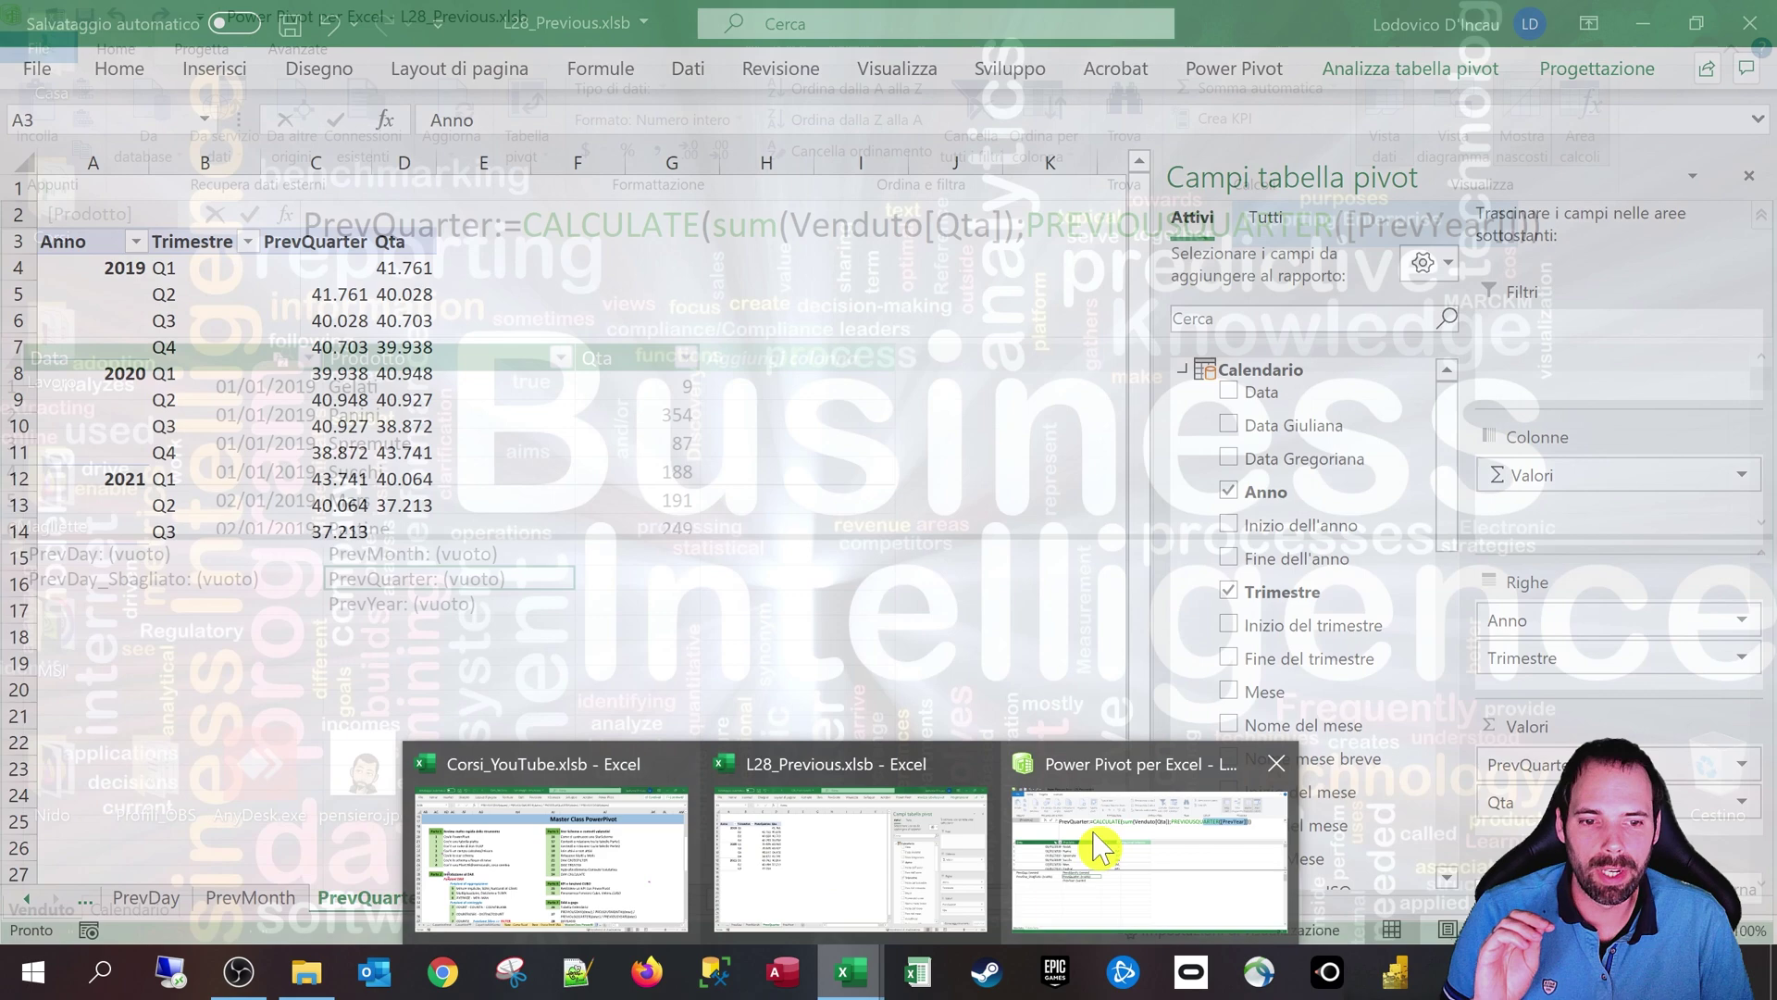
pyautogui.click(1106, 874)
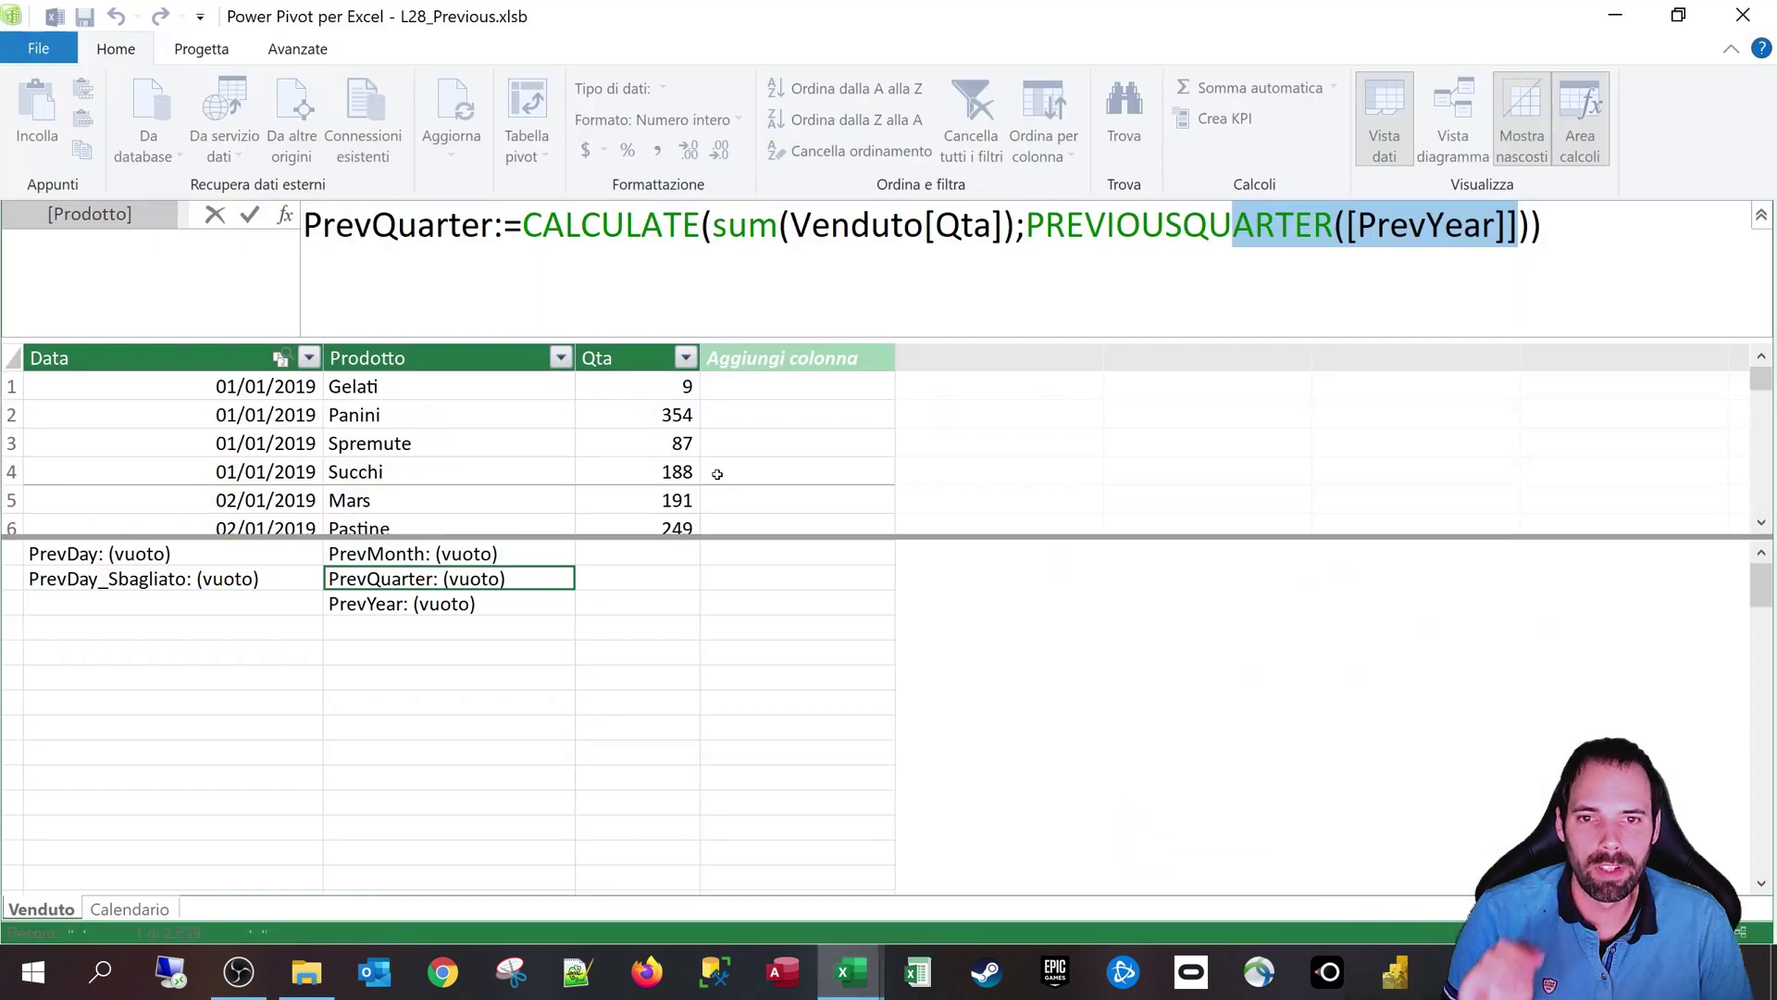
pyautogui.click(393, 581)
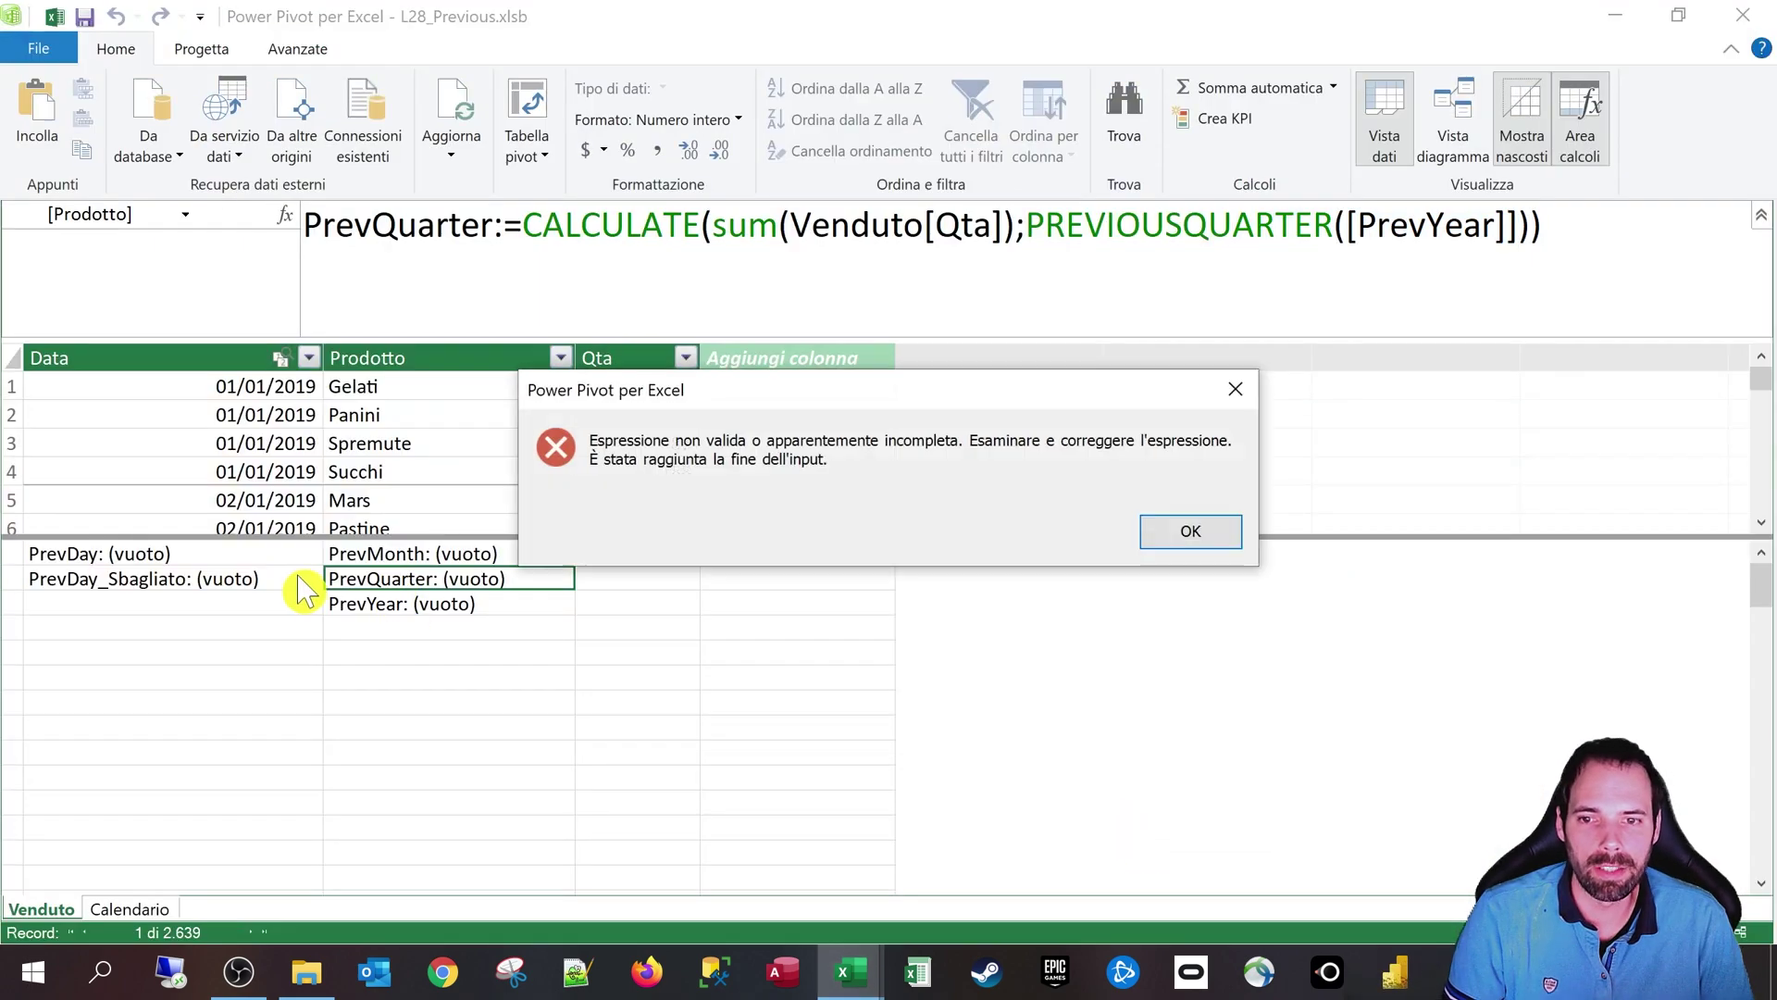
pyautogui.click(1183, 533)
# Step: Replace PREVIOUSQUARTER with NEXTQUARTER in the PrevQuarter measure's formula and commit the change
pyautogui.click(1185, 225)
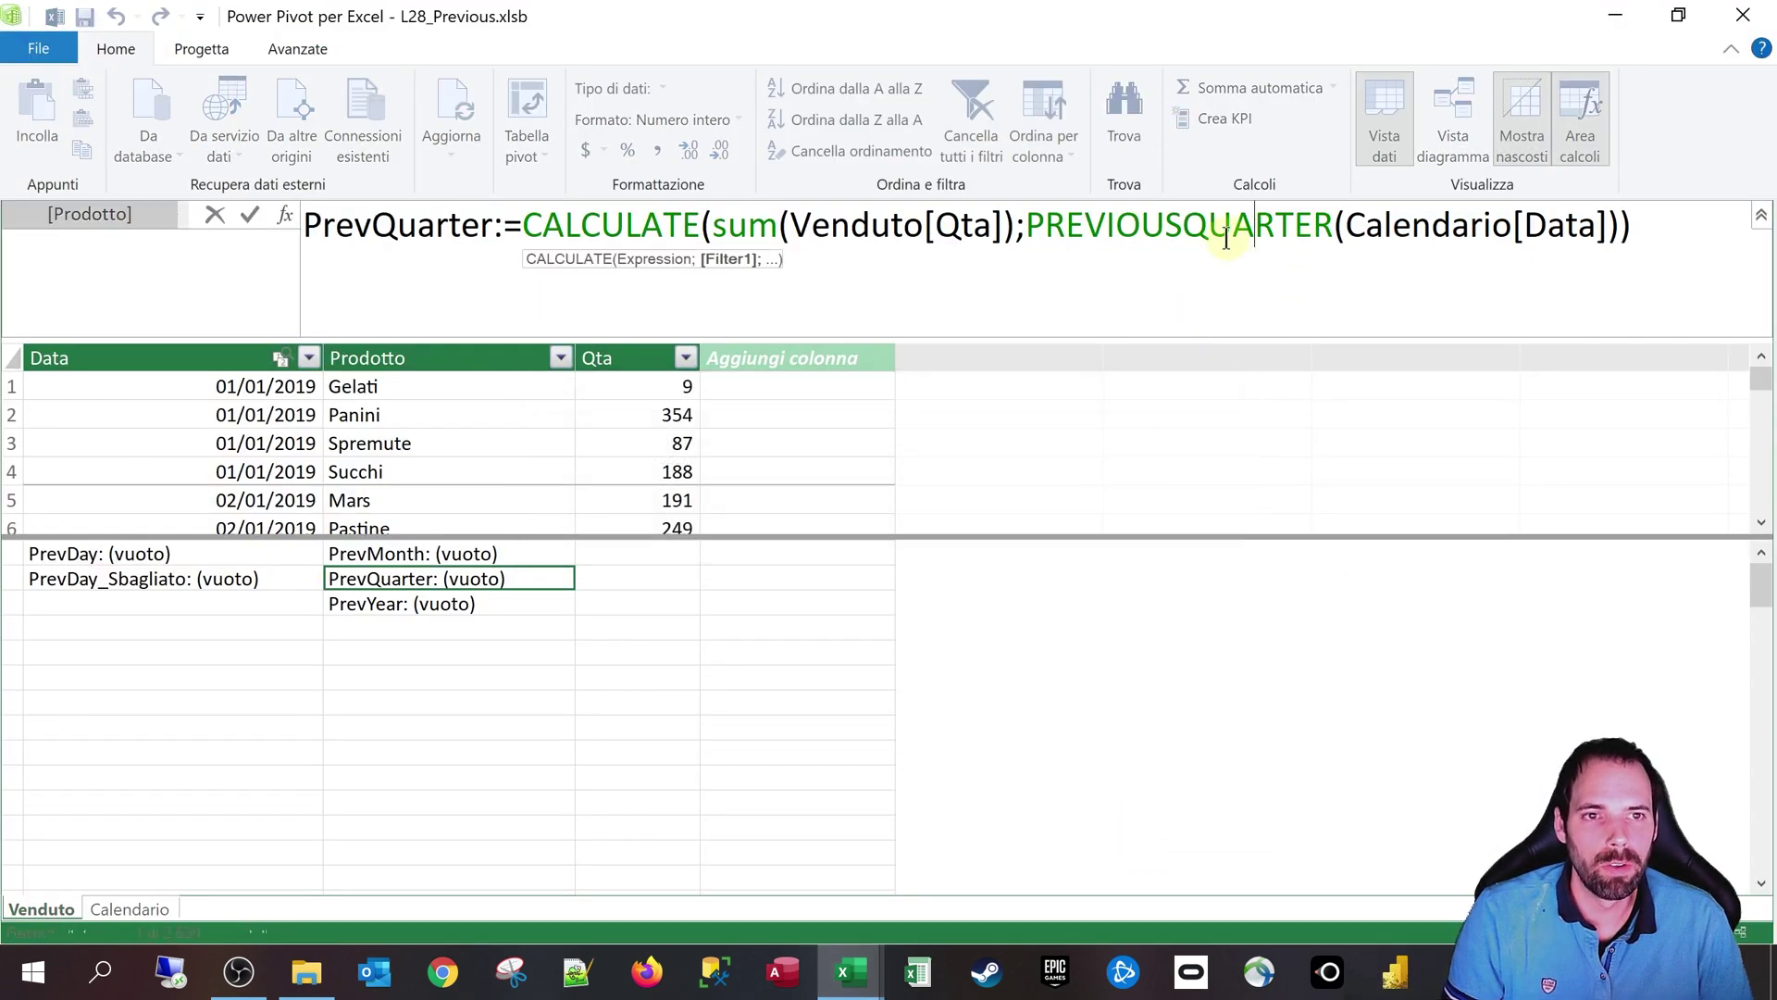
pyautogui.moveTo(1182, 224); pyautogui.dragTo(1035, 219)
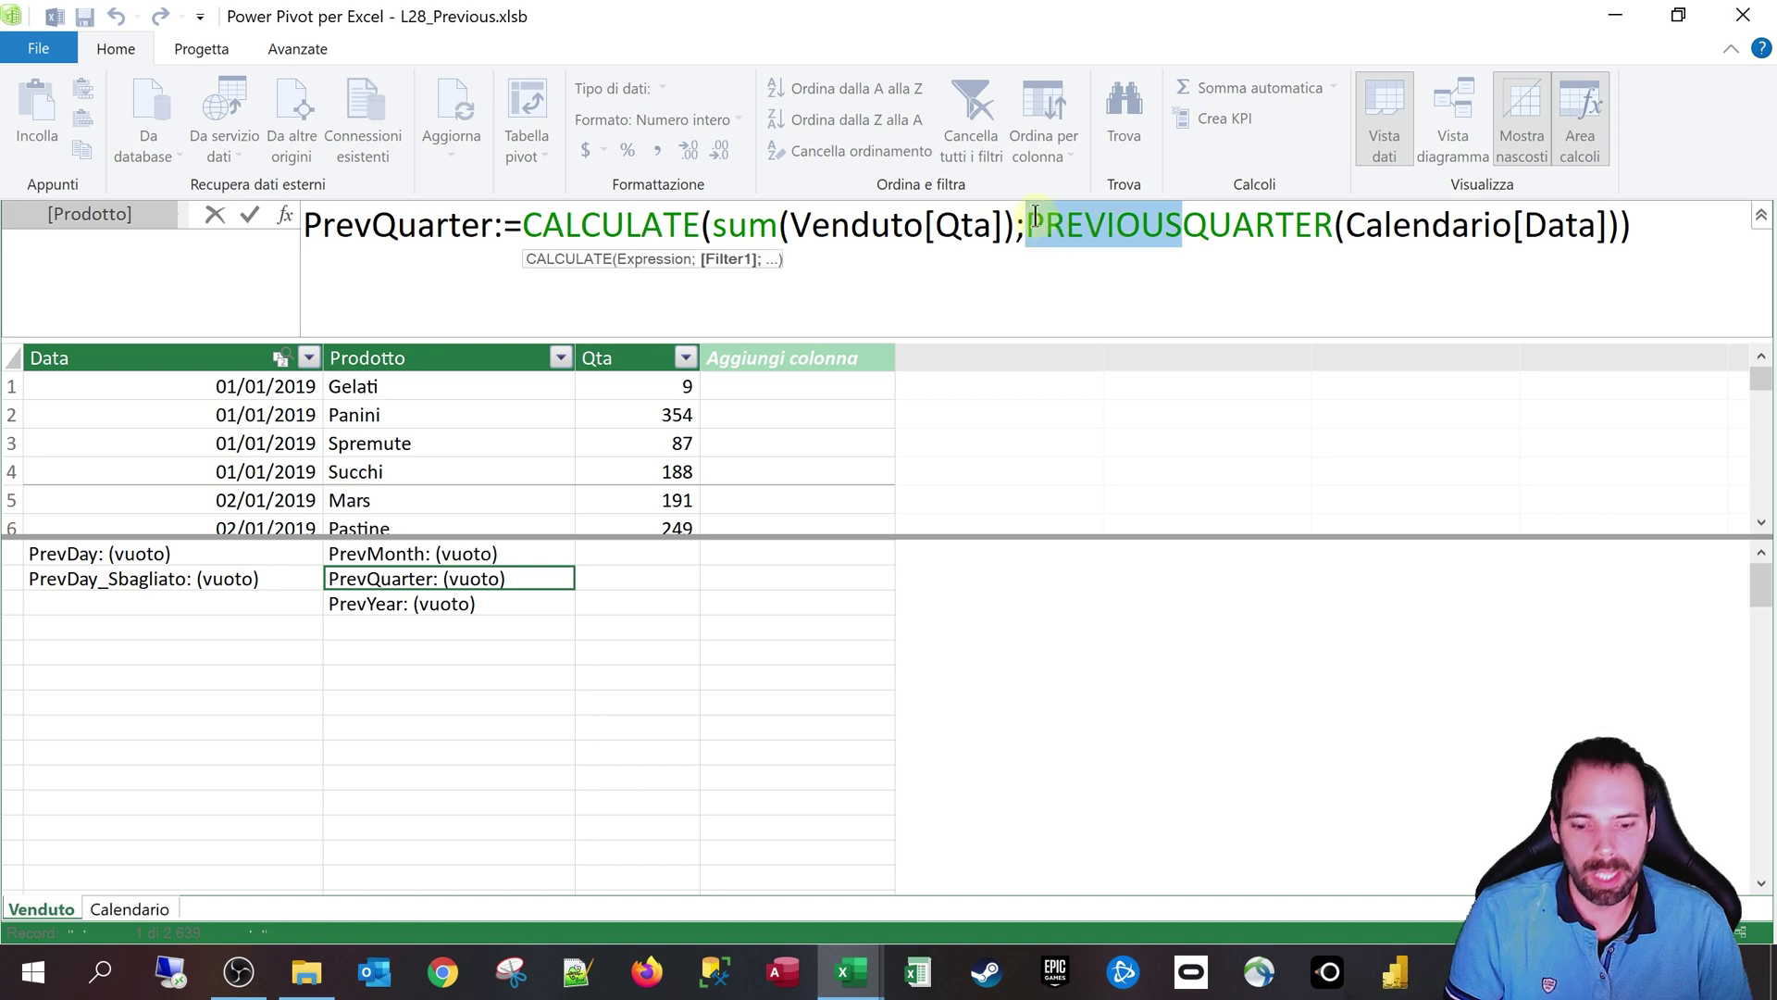
pyautogui.write('NEXT')
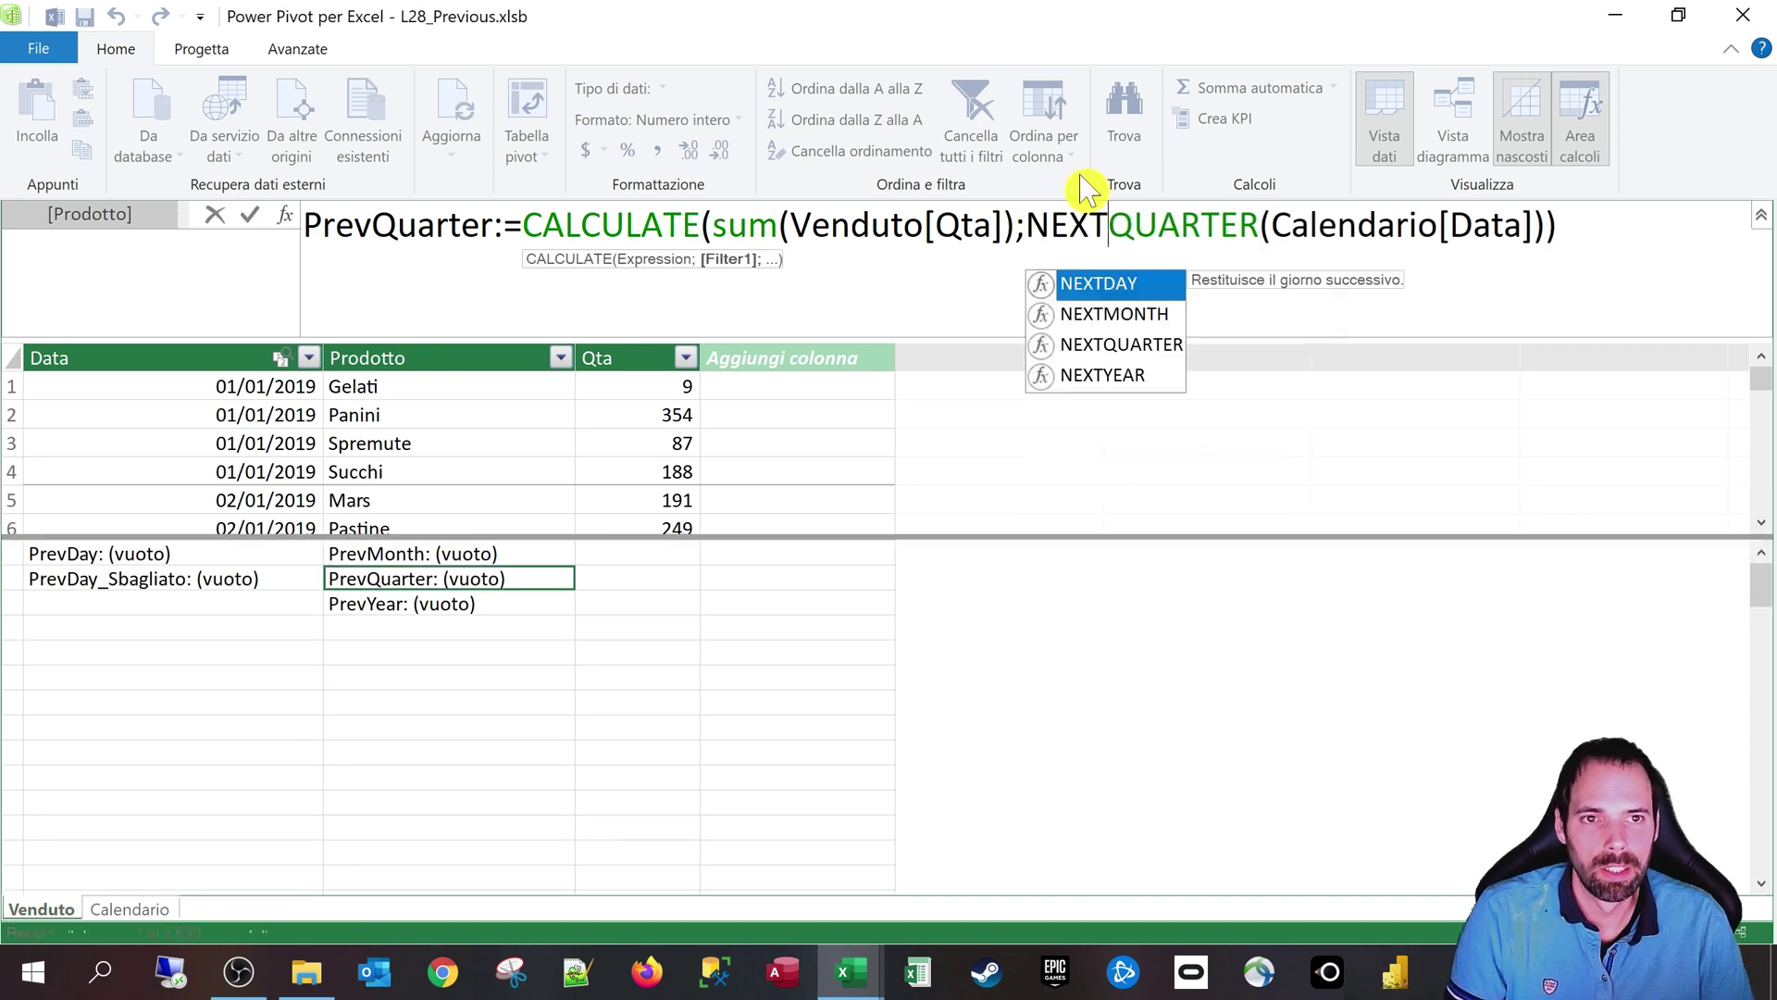
pyautogui.click(412, 585)
pyautogui.click(407, 635)
# Step: Duplicate the edited PrevQuarter measure into an empty cell below PrevYear and rename the copy NextQuarter
pyautogui.click(408, 581)
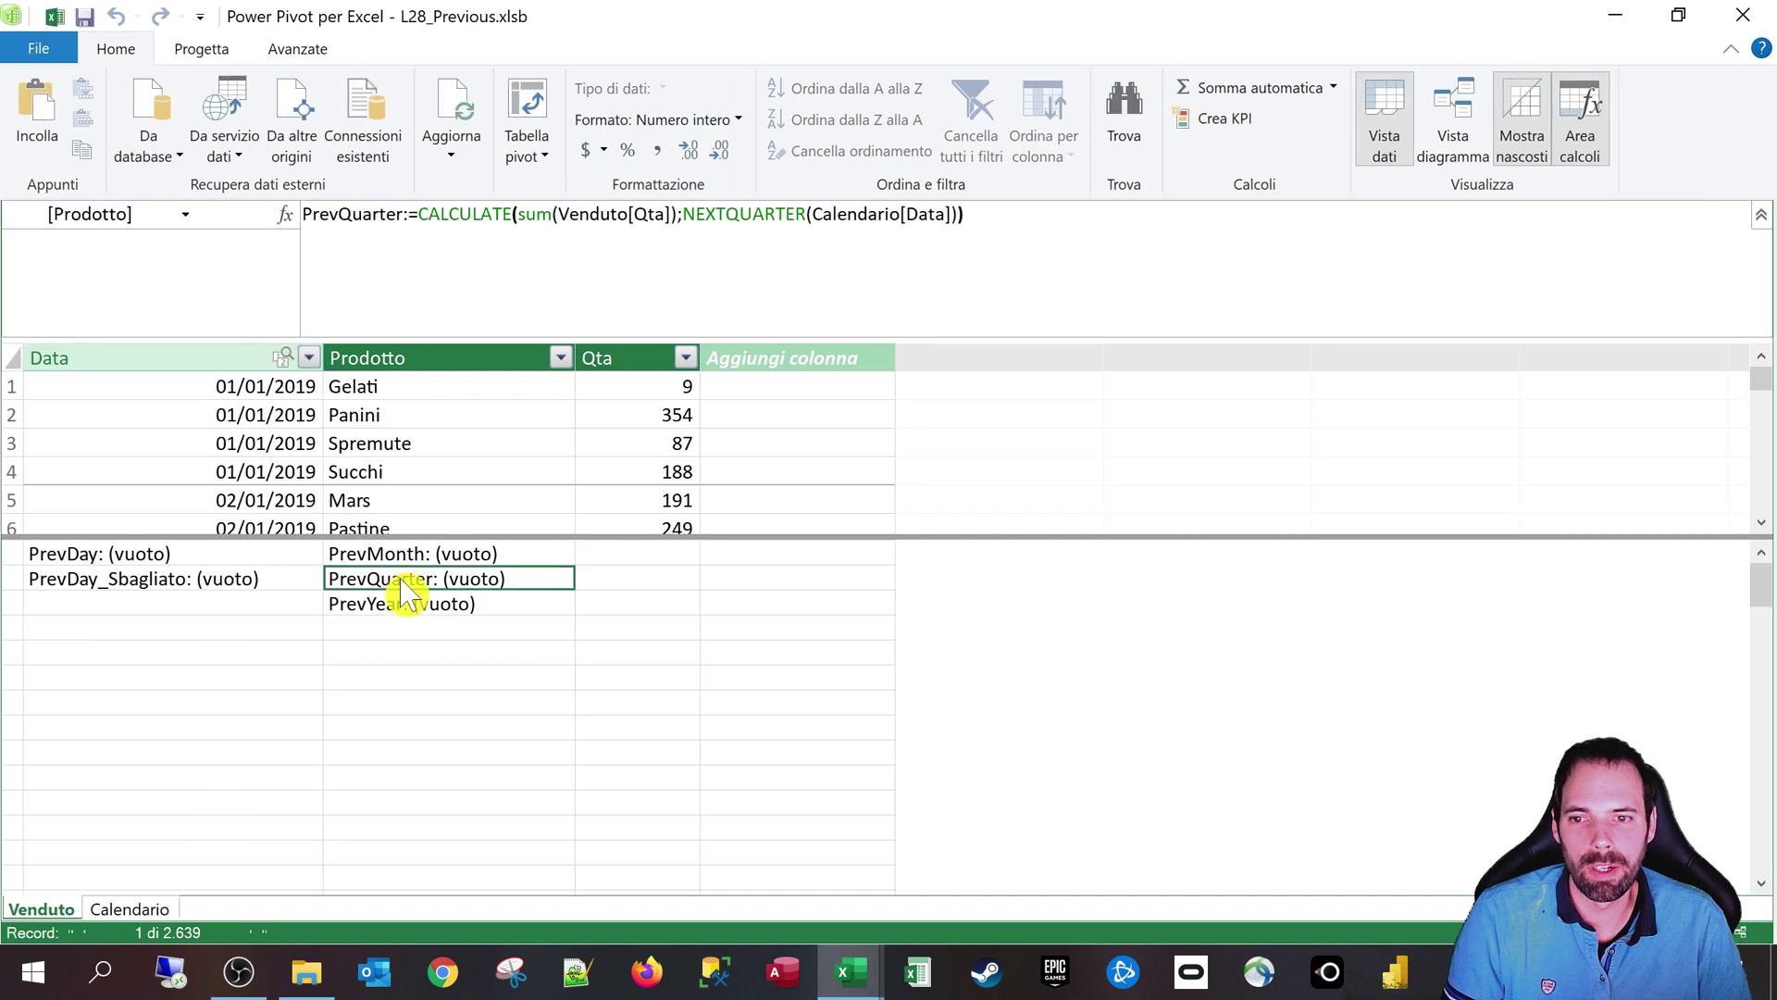
pyautogui.hotkey('ctrl', 'c')
pyautogui.click(401, 659)
pyautogui.hotkey('ctrl', 'v')
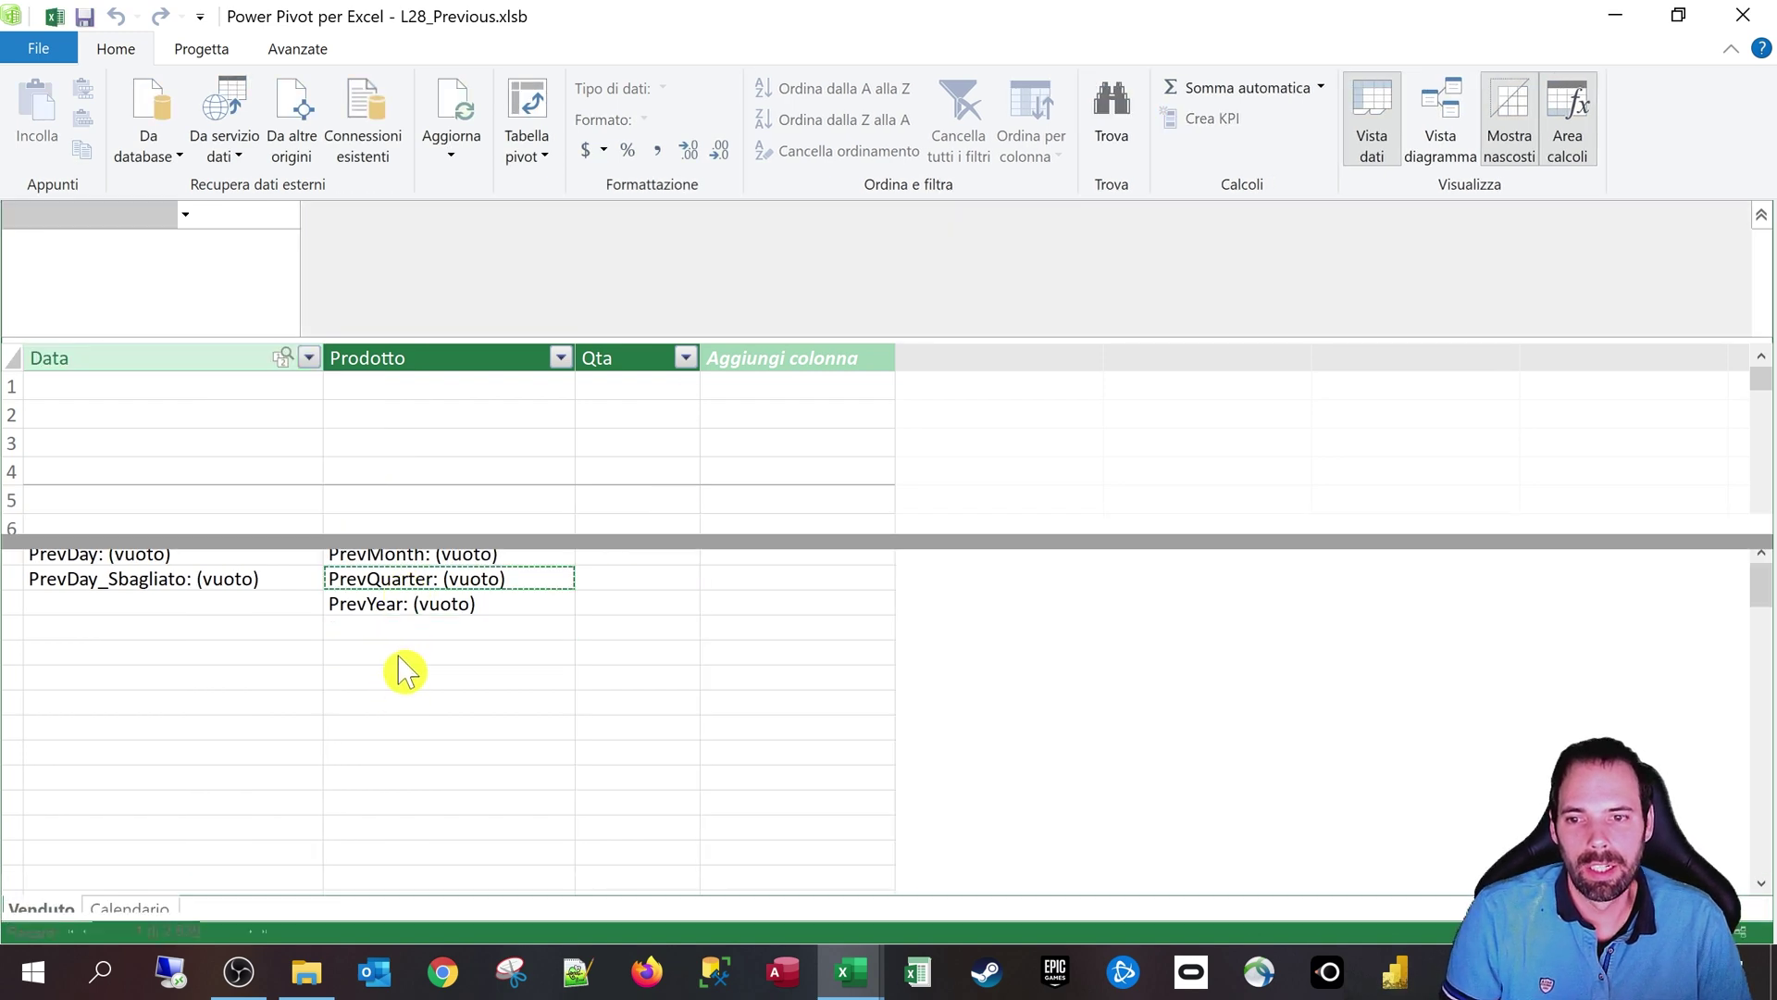
pyautogui.click(470, 241)
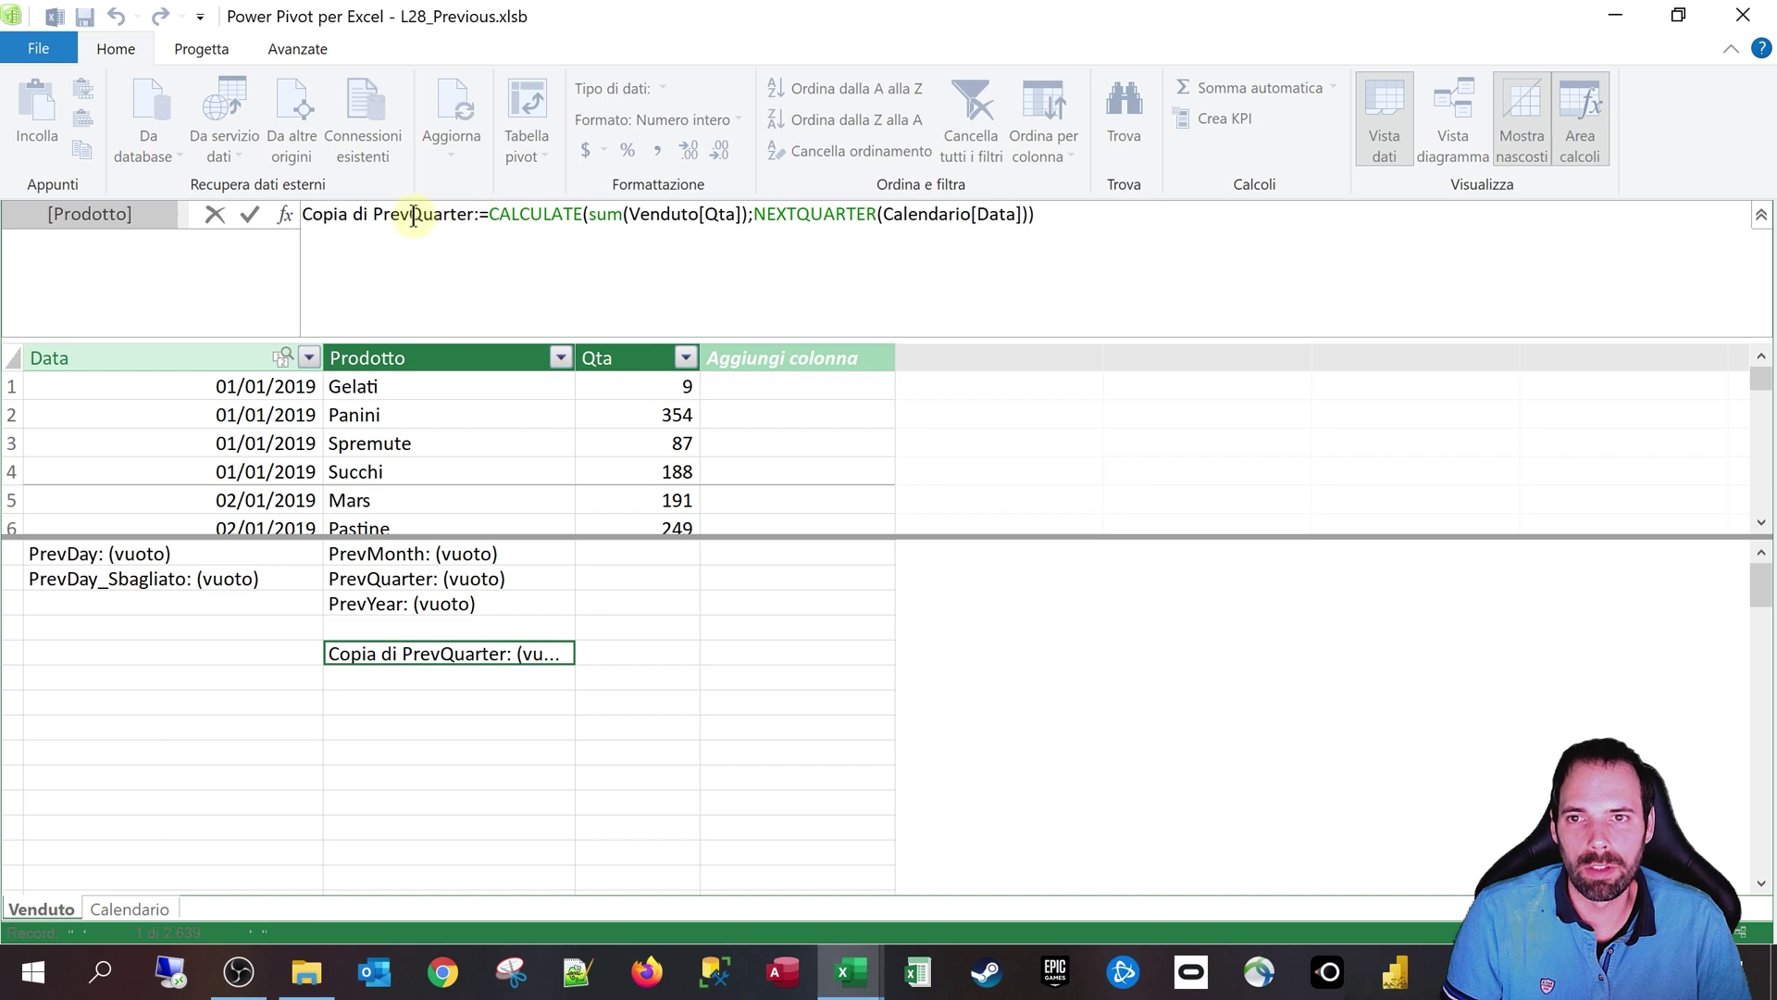
pyautogui.moveTo(413, 215); pyautogui.dragTo(172, 169)
pyautogui.write('N')
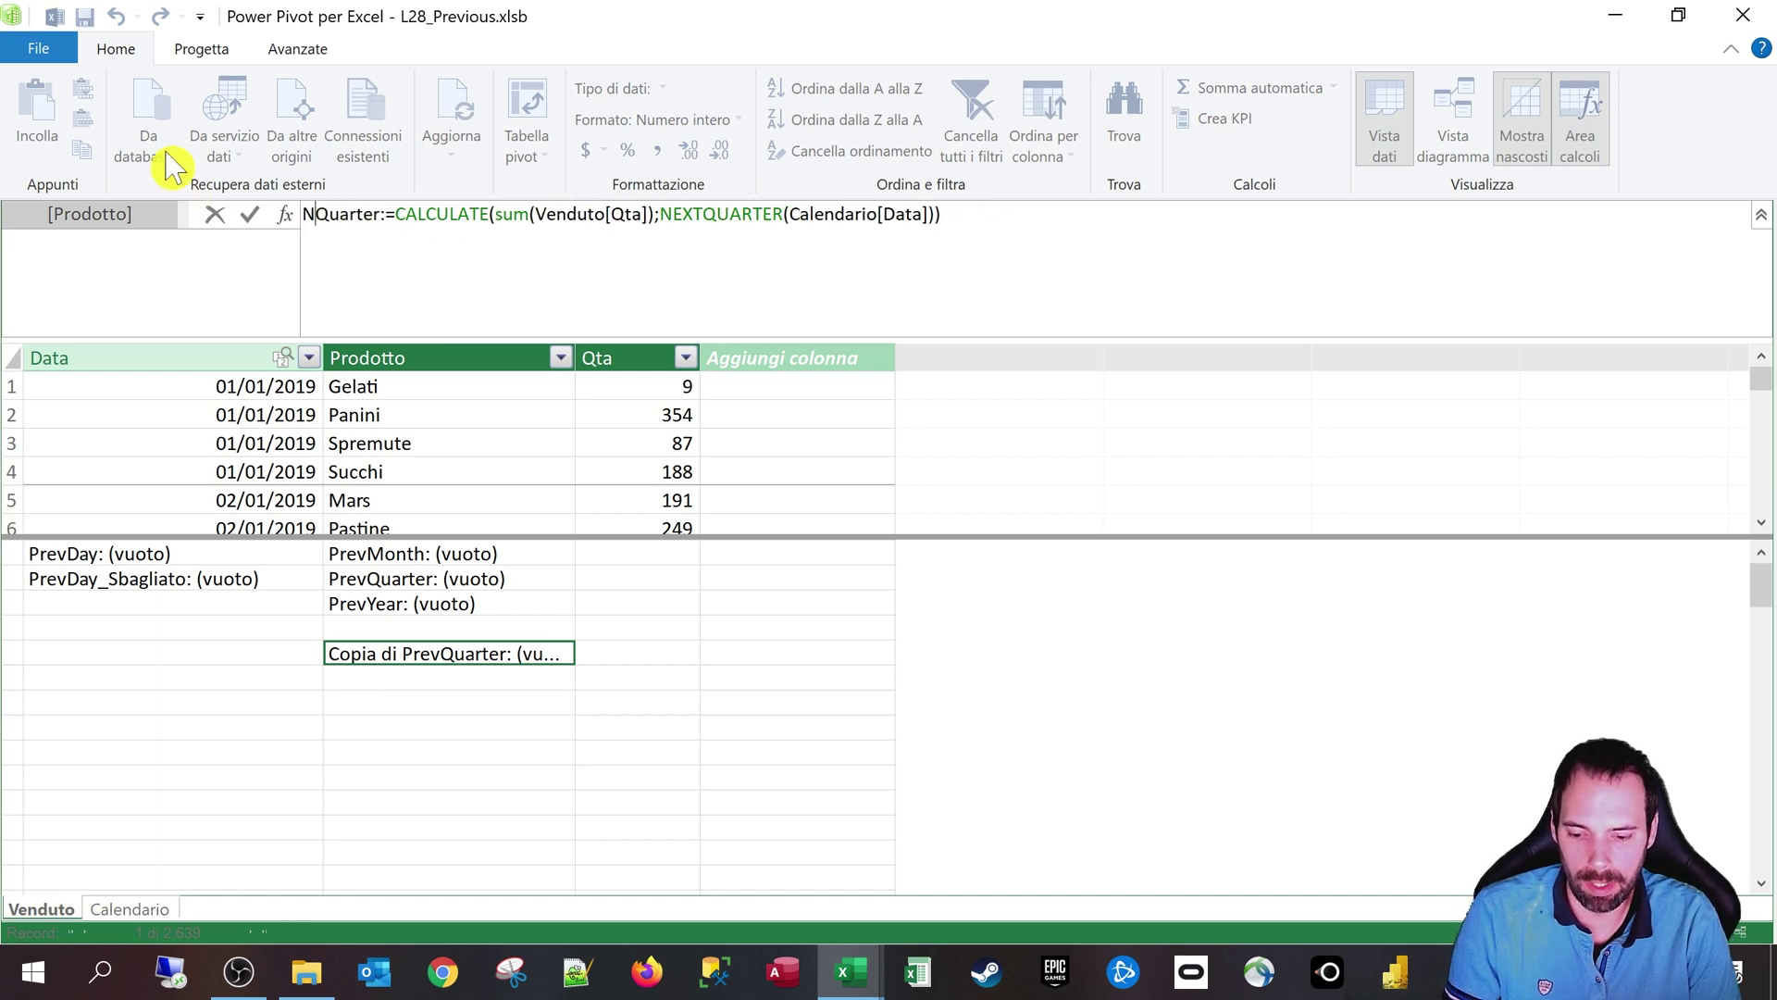
pyautogui.write('ext')
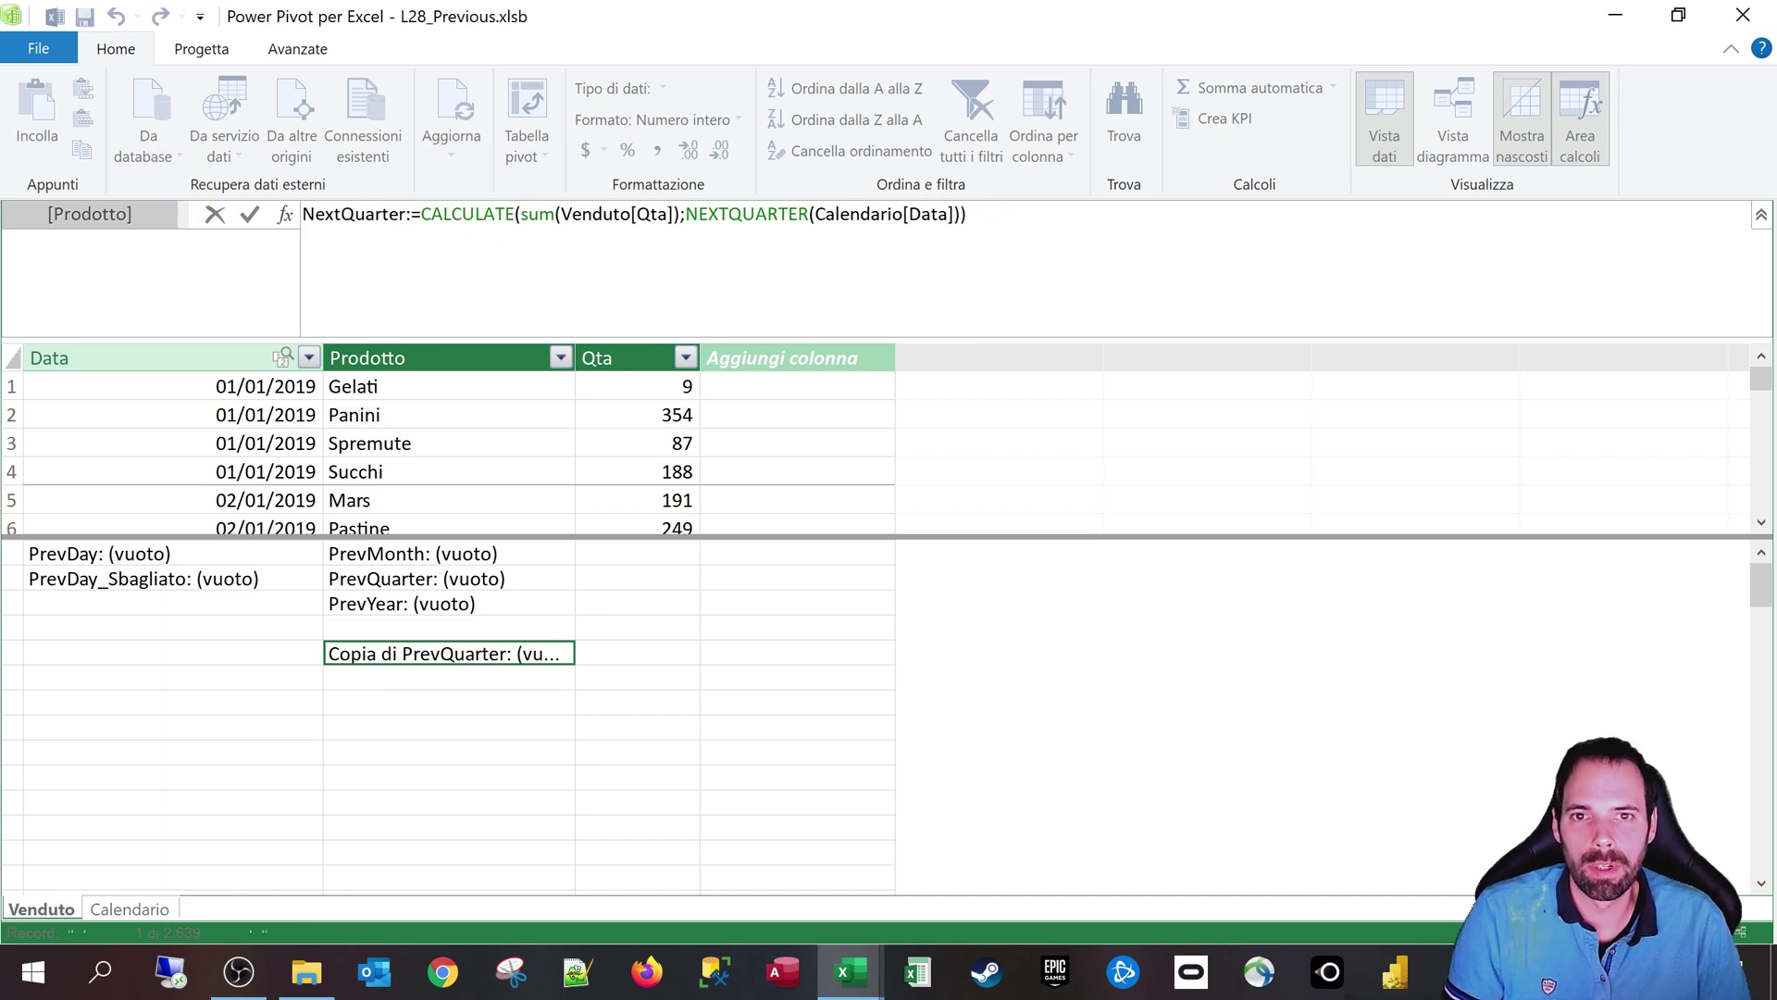
pyautogui.press('Return')
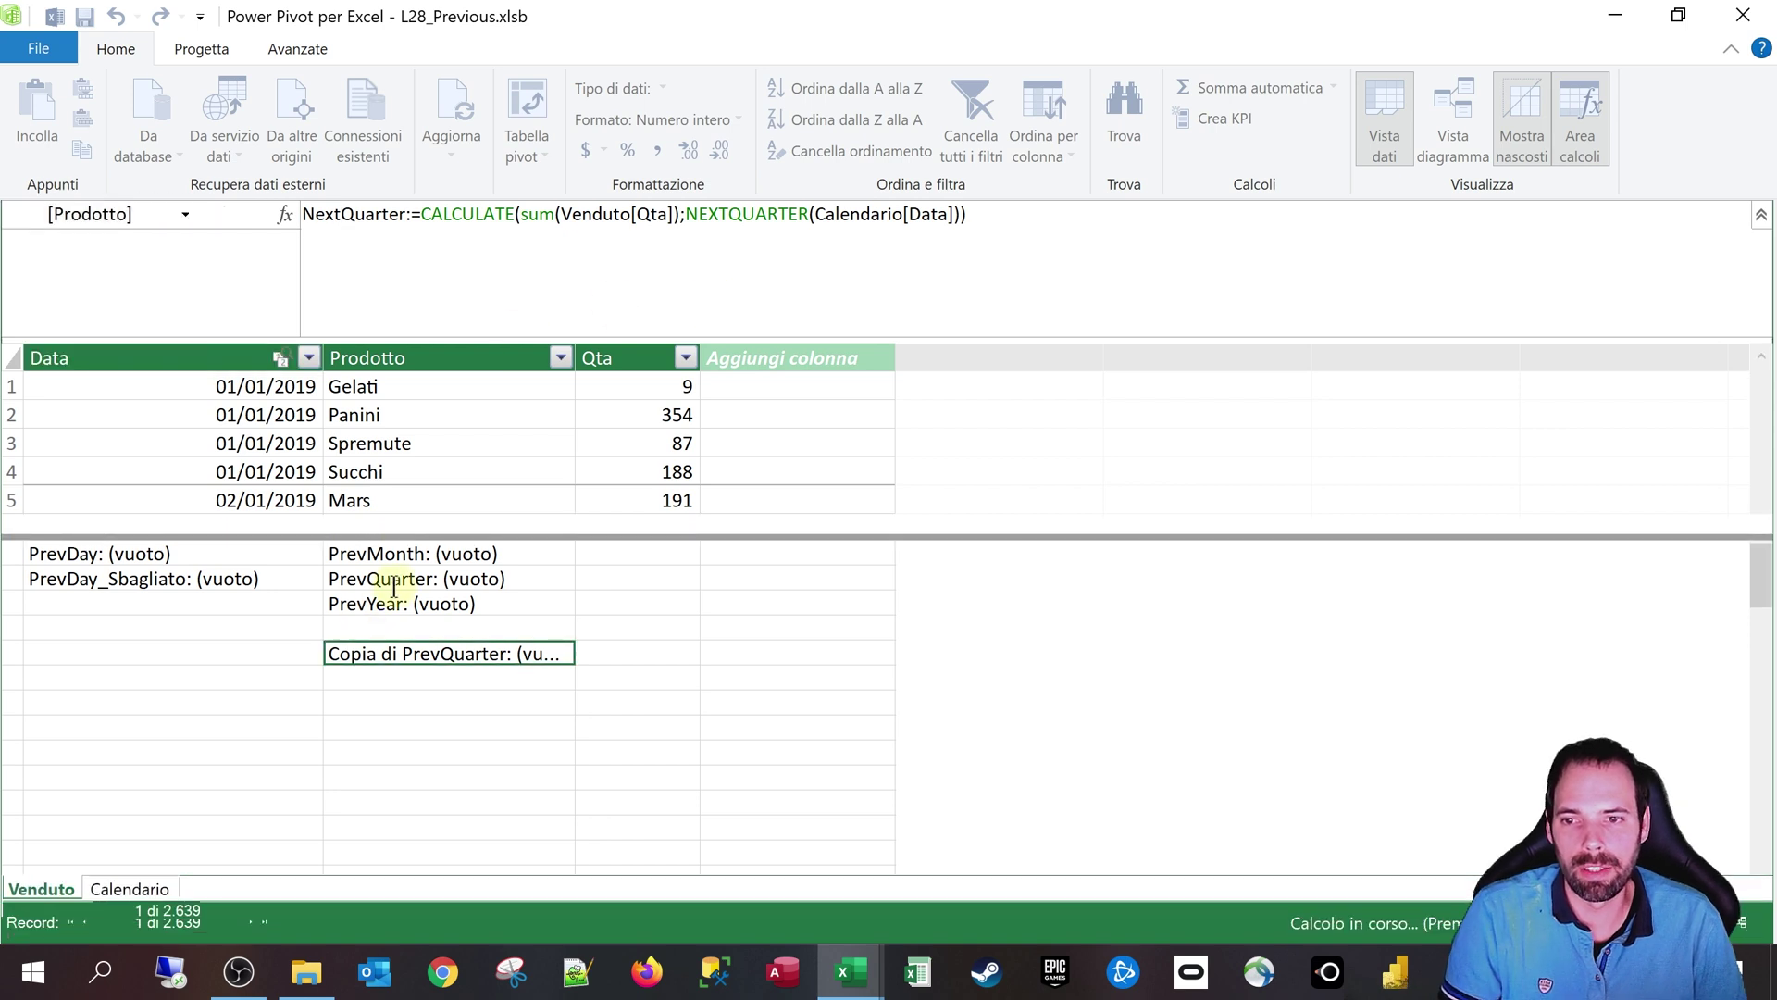
# Step: Restore PREVIOUSQUARTER(Calendario[Data]) in the PrevQuarter measure's formula, remove the stray ADDCOLUMNS call, and commit it
pyautogui.click(395, 584)
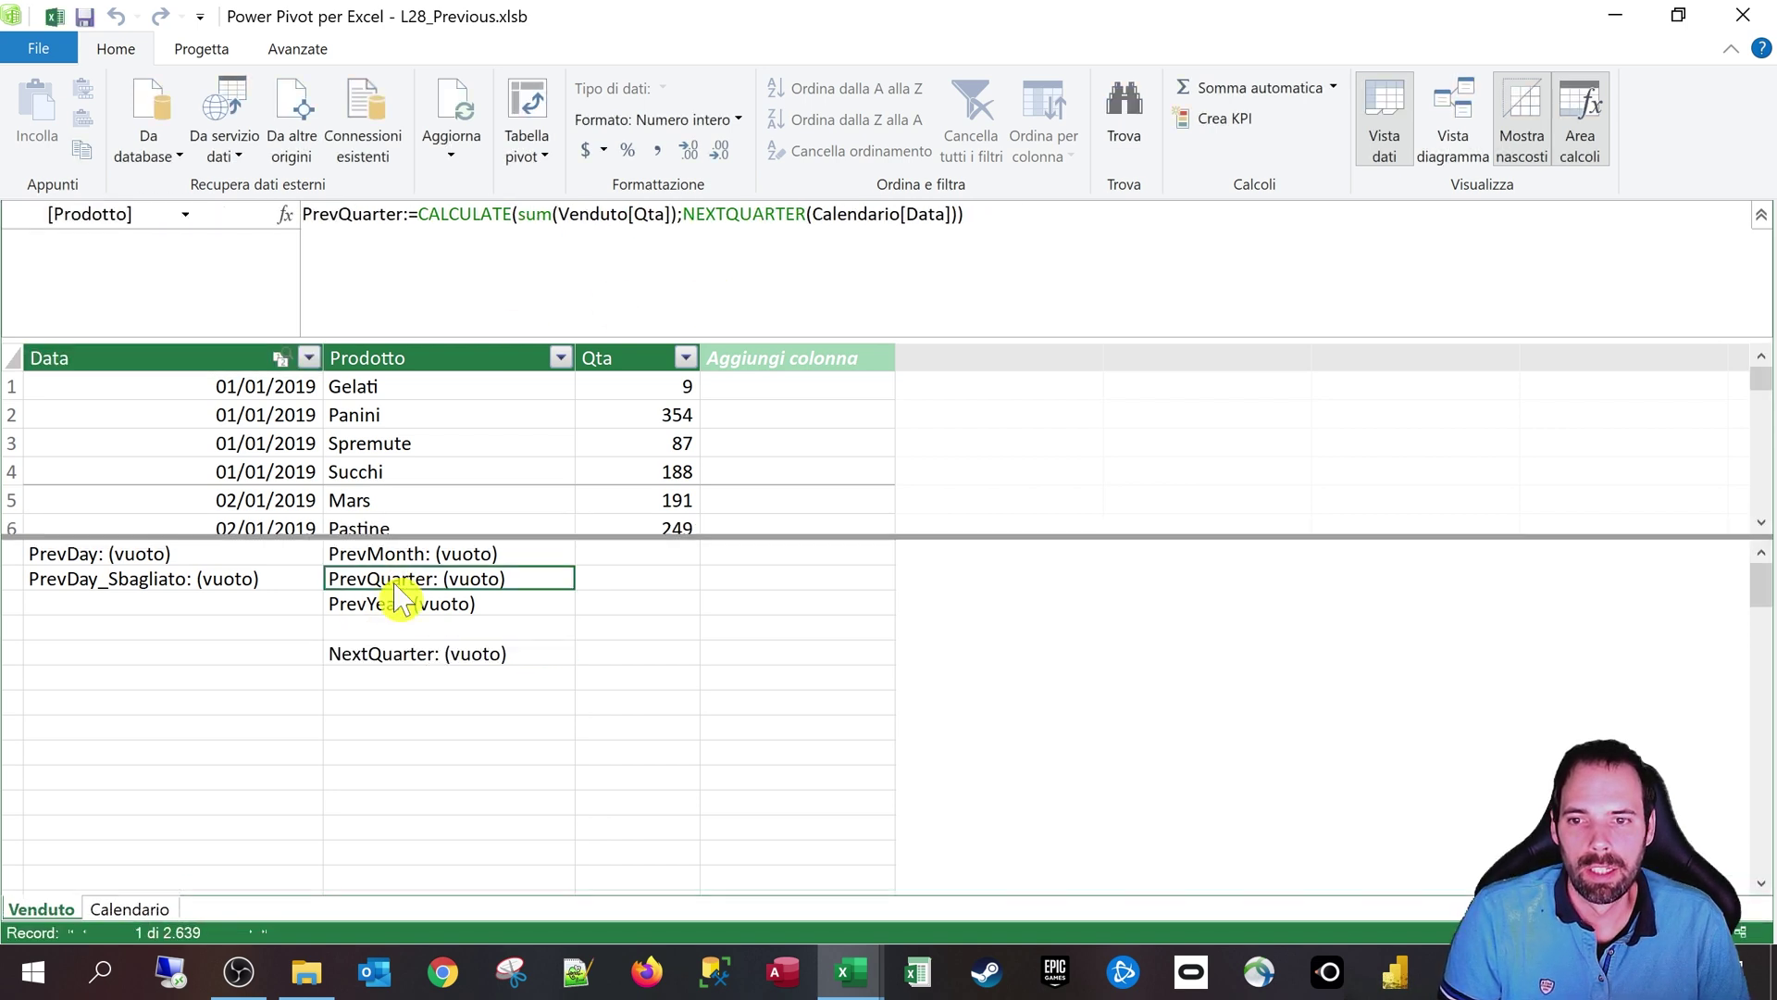
pyautogui.click(731, 216)
pyautogui.moveTo(731, 216); pyautogui.dragTo(683, 216)
pyautogui.write('P')
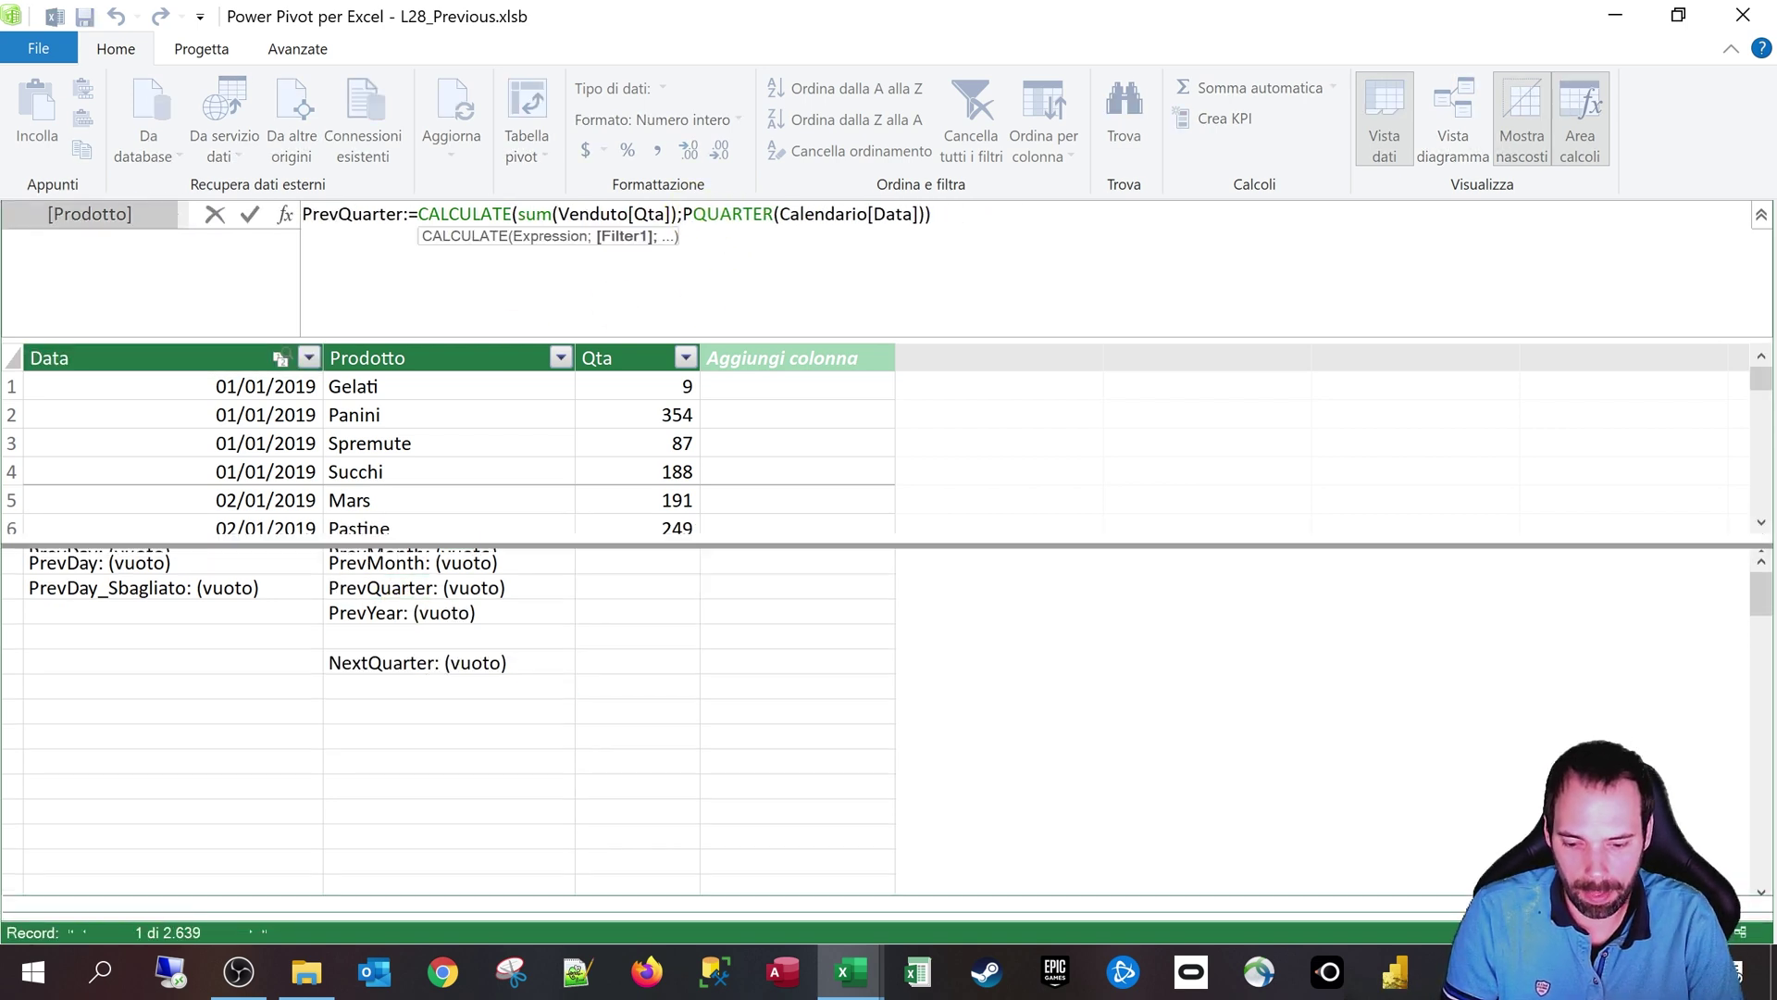
pyautogui.write('REVIO')
pyautogui.press('BackSpace')
pyautogui.press('BackSpace')
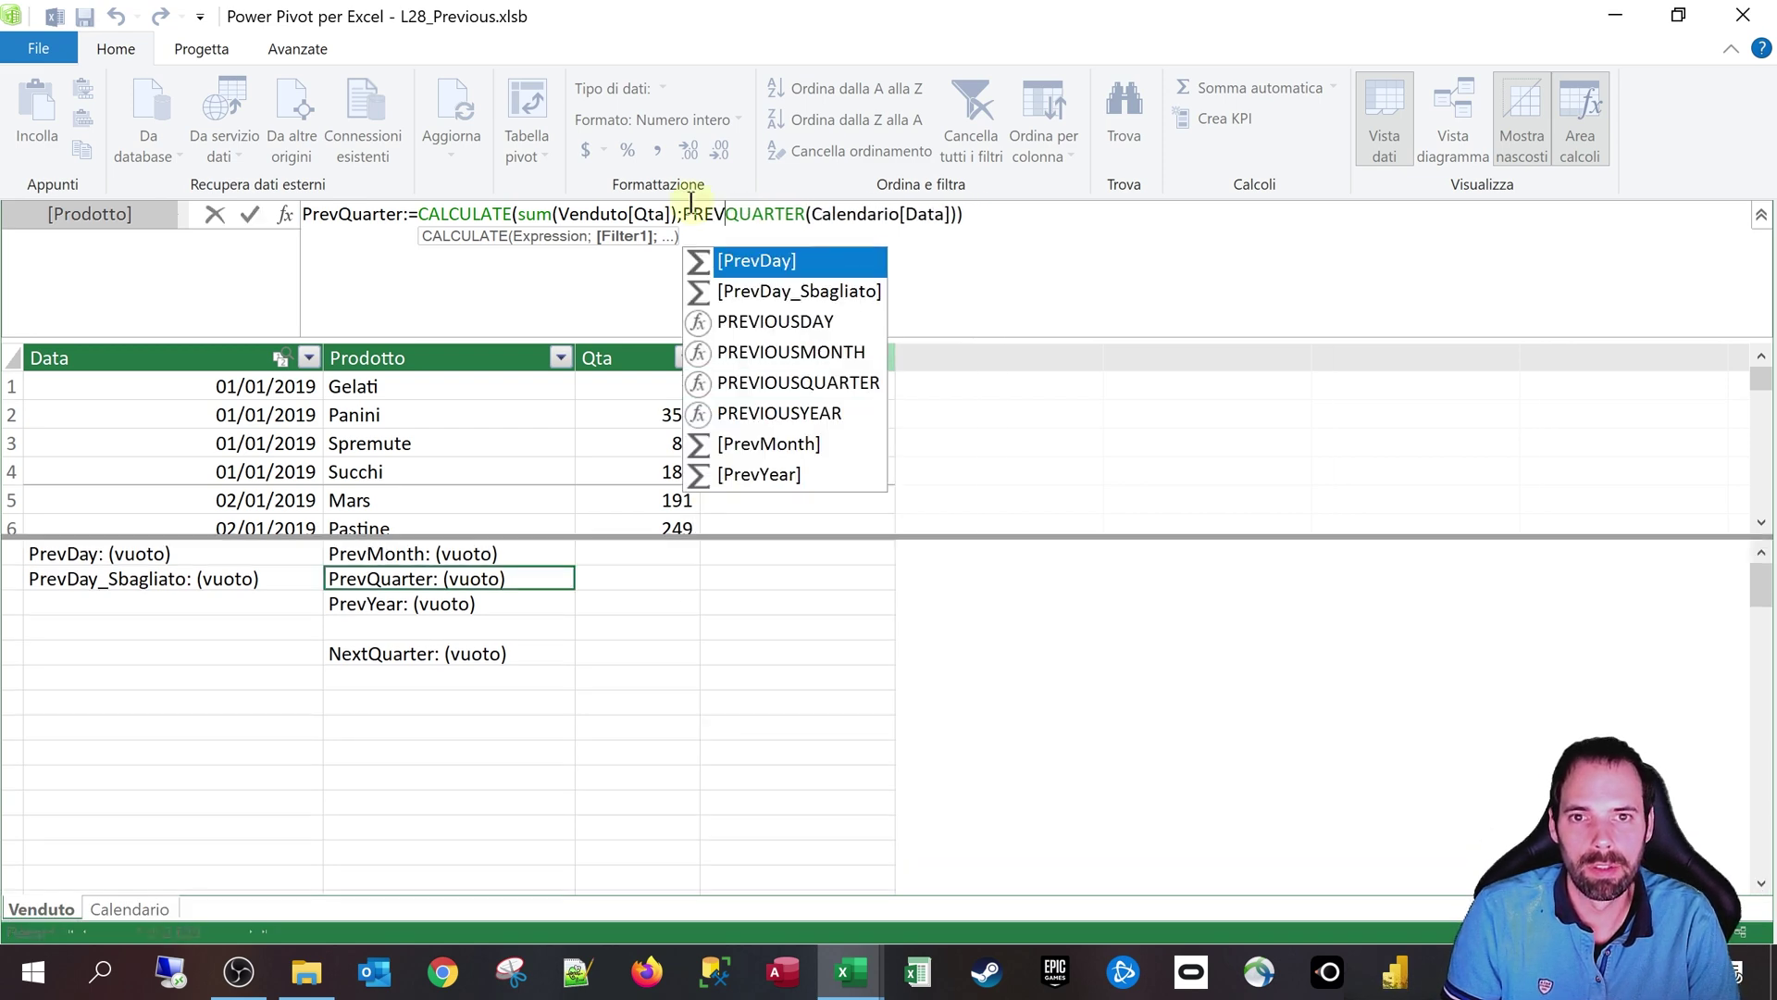
pyautogui.press('Down')
pyautogui.press('Down')
pyautogui.press('Down')
pyautogui.press('Down')
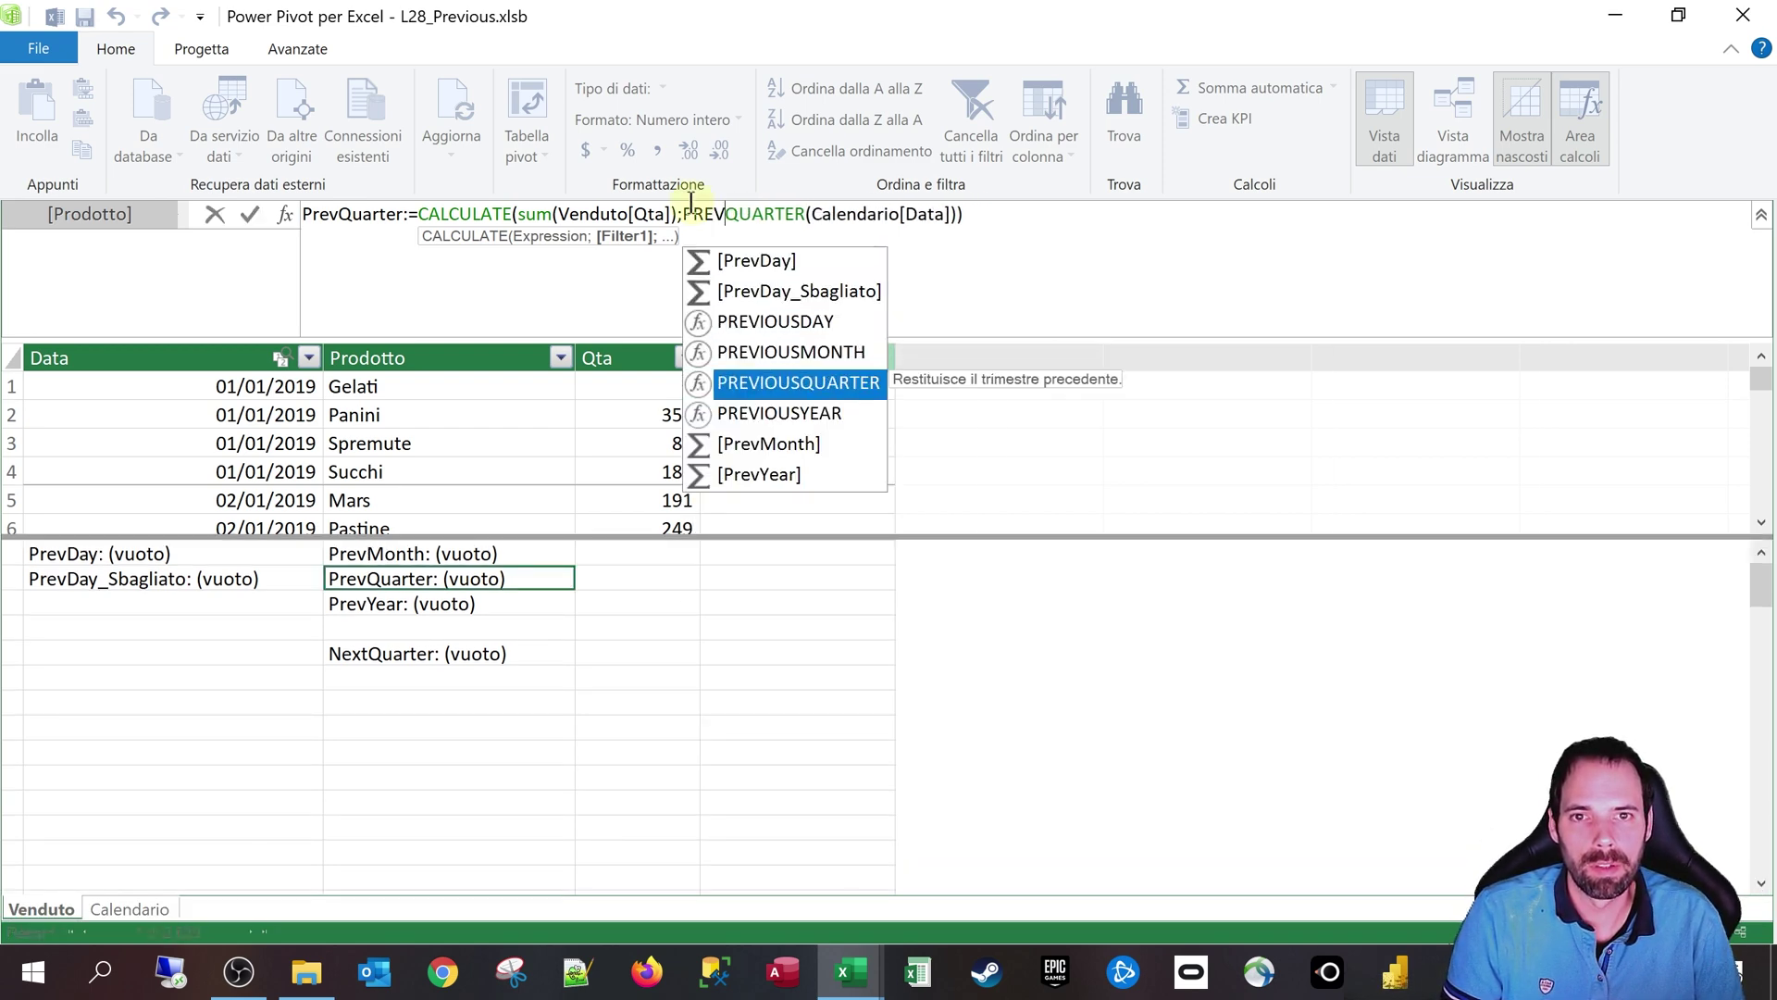
pyautogui.press('Tab')
pyautogui.press('Tab')
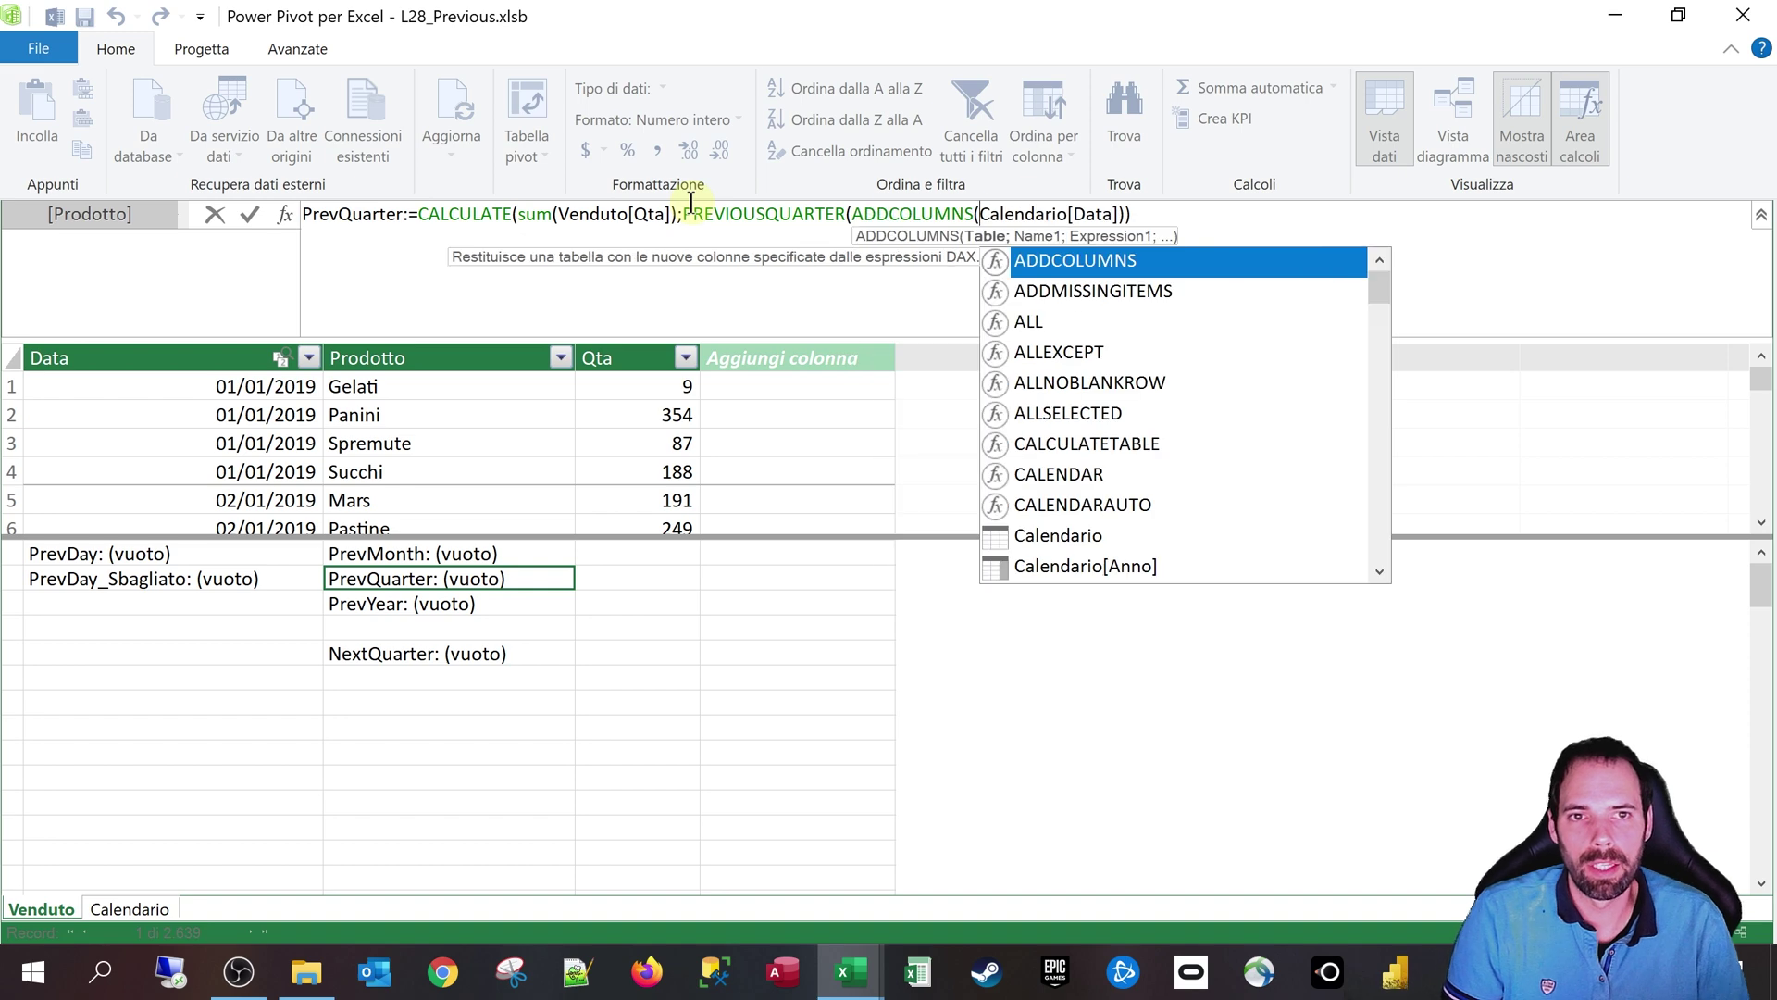
pyautogui.moveTo(849, 219); pyautogui.dragTo(978, 218)
pyautogui.press('BackSpace')
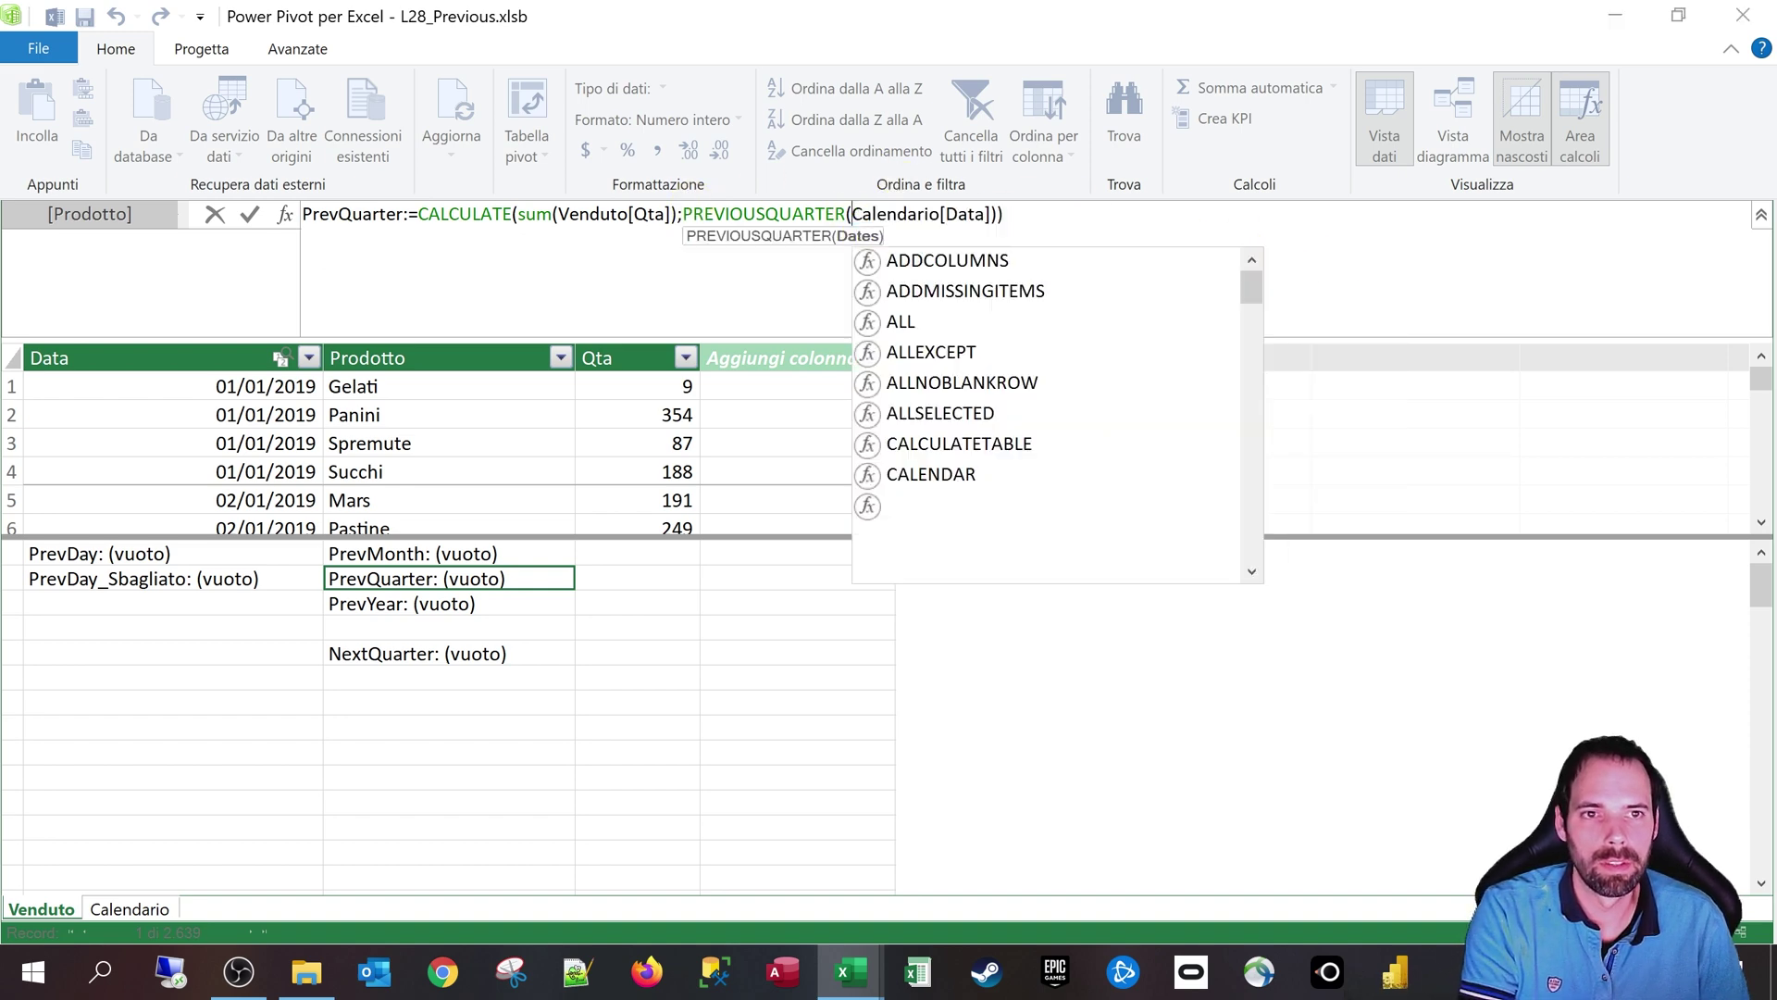
pyautogui.press('Return')
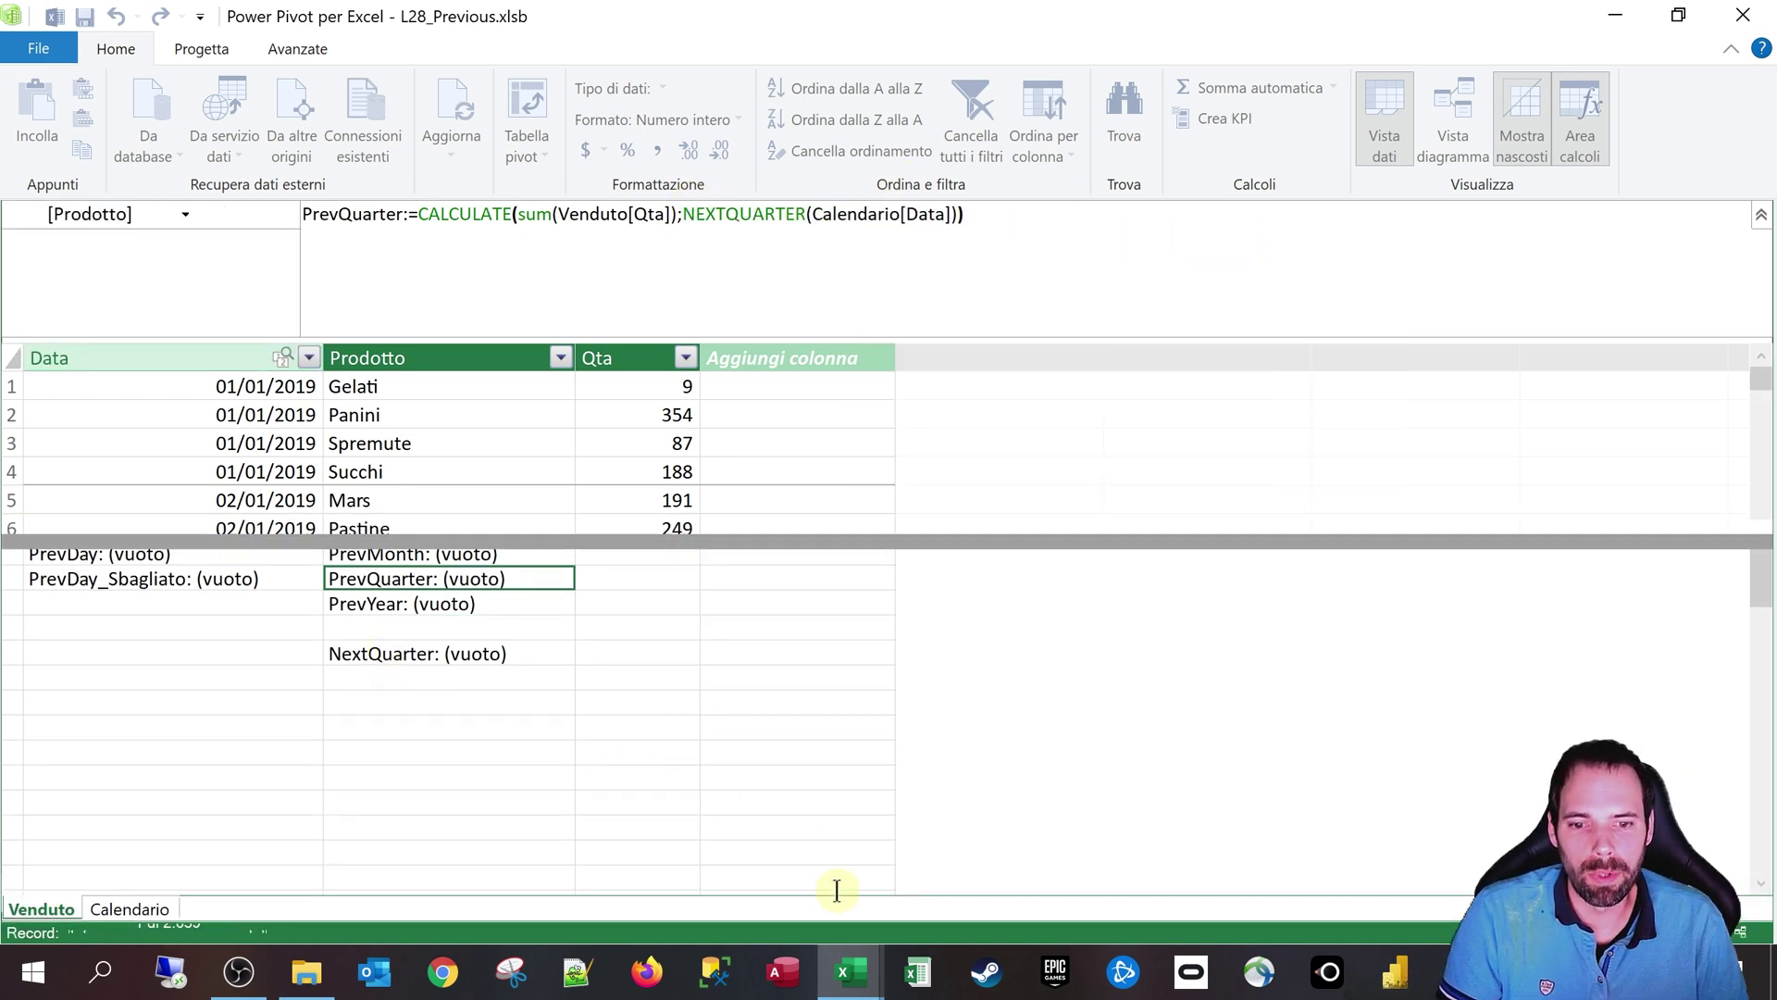
# Step: Switch back to the L28_Previous workbook and add NextQuarter to the pivot table's values, between PrevQuarter and Qta
pyautogui.moveTo(850, 972)
pyautogui.click(842, 815)
pyautogui.click(316, 346)
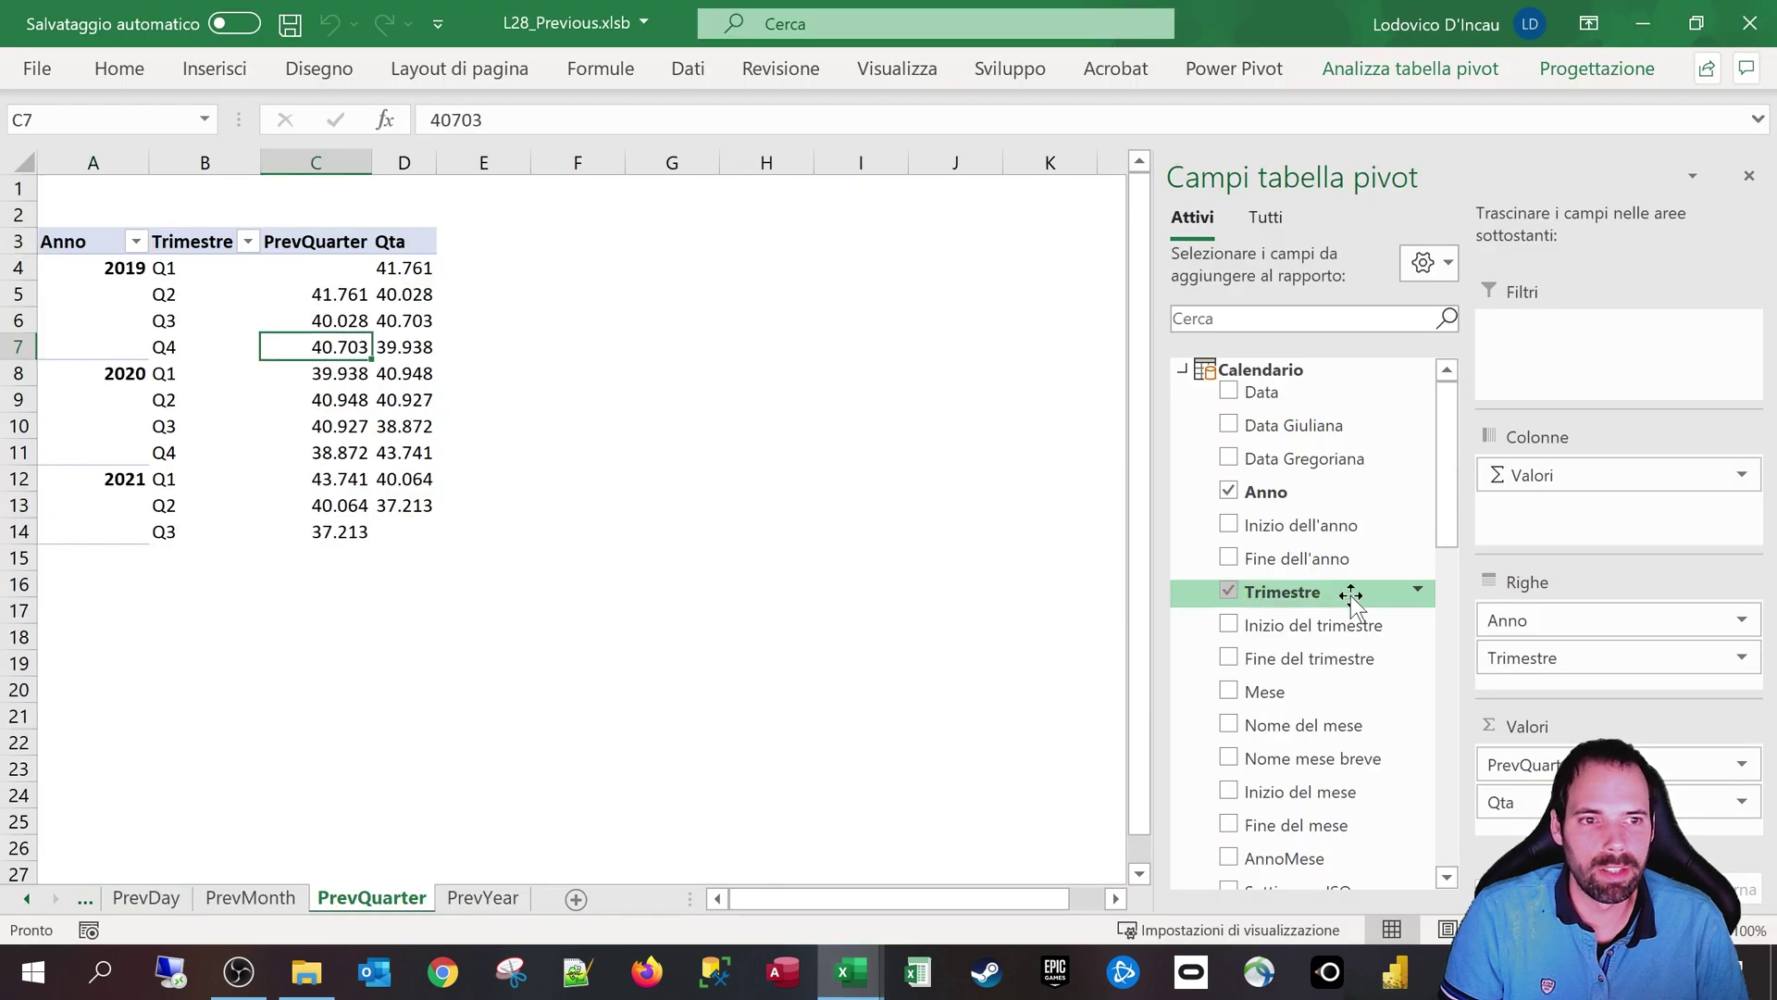
pyautogui.click(1182, 369)
pyautogui.moveTo(1305, 701); pyautogui.dragTo(1528, 802)
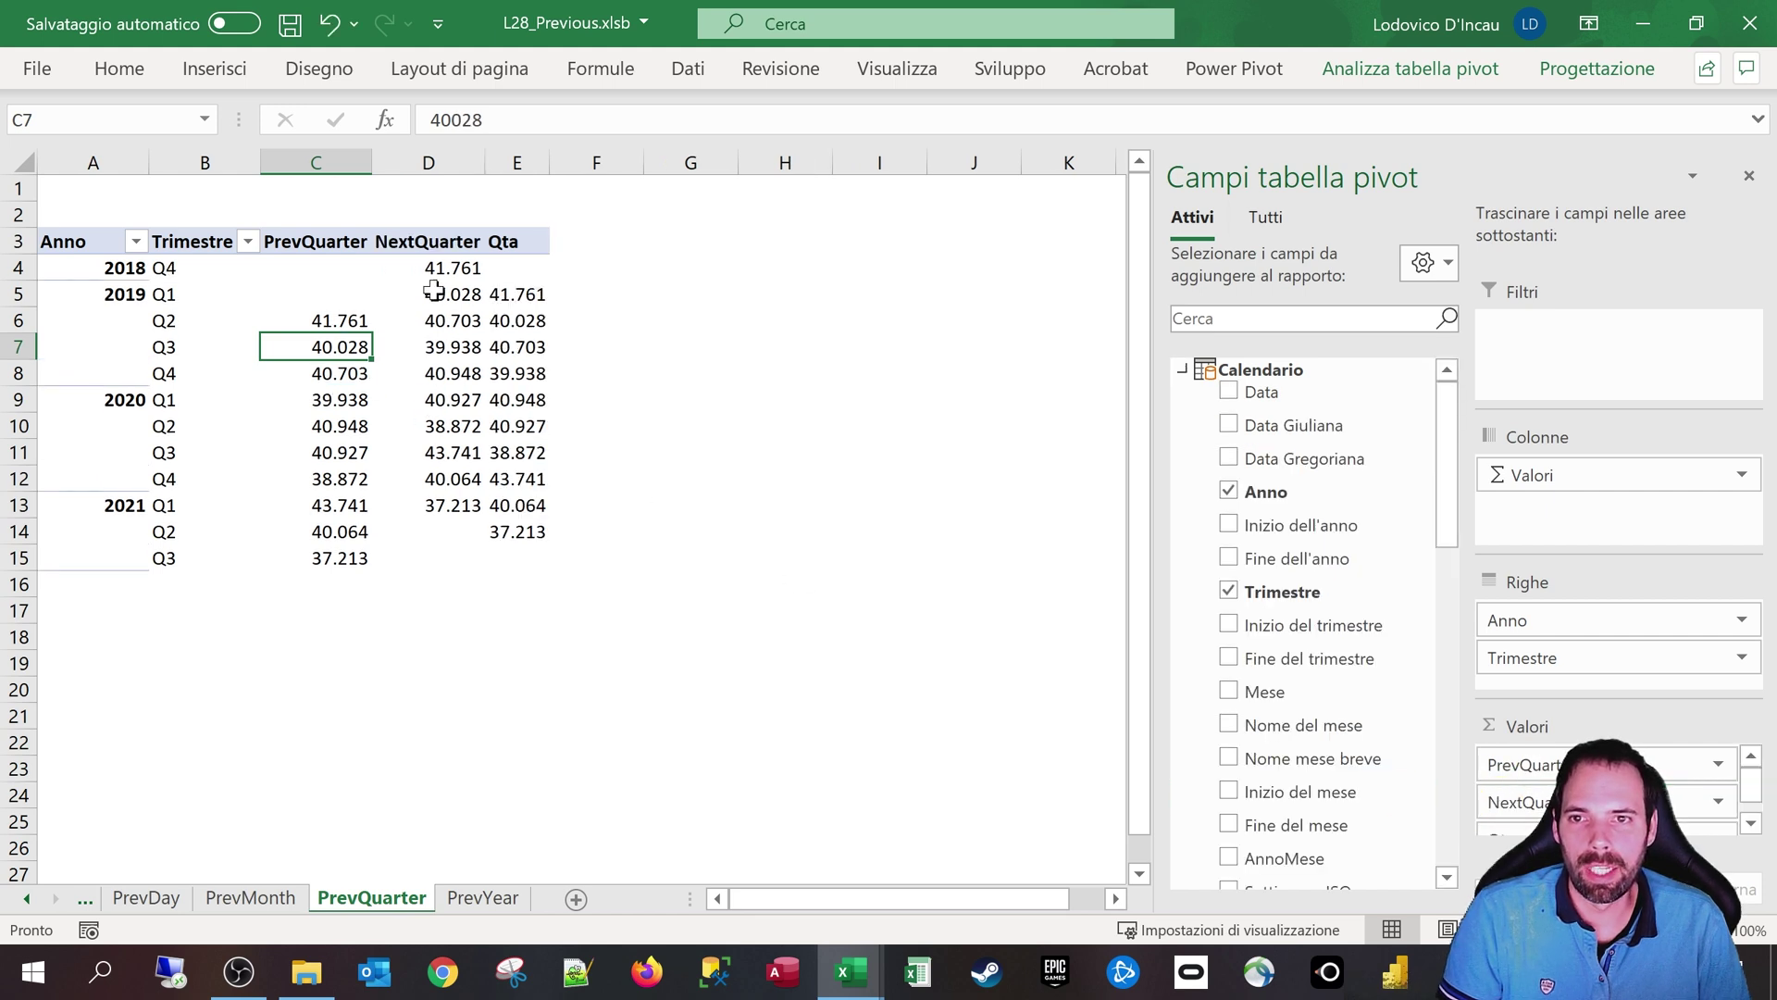
# Step: Move NextQuarter below Qta in the pivot table's values so it becomes the last column
pyautogui.click(414, 243)
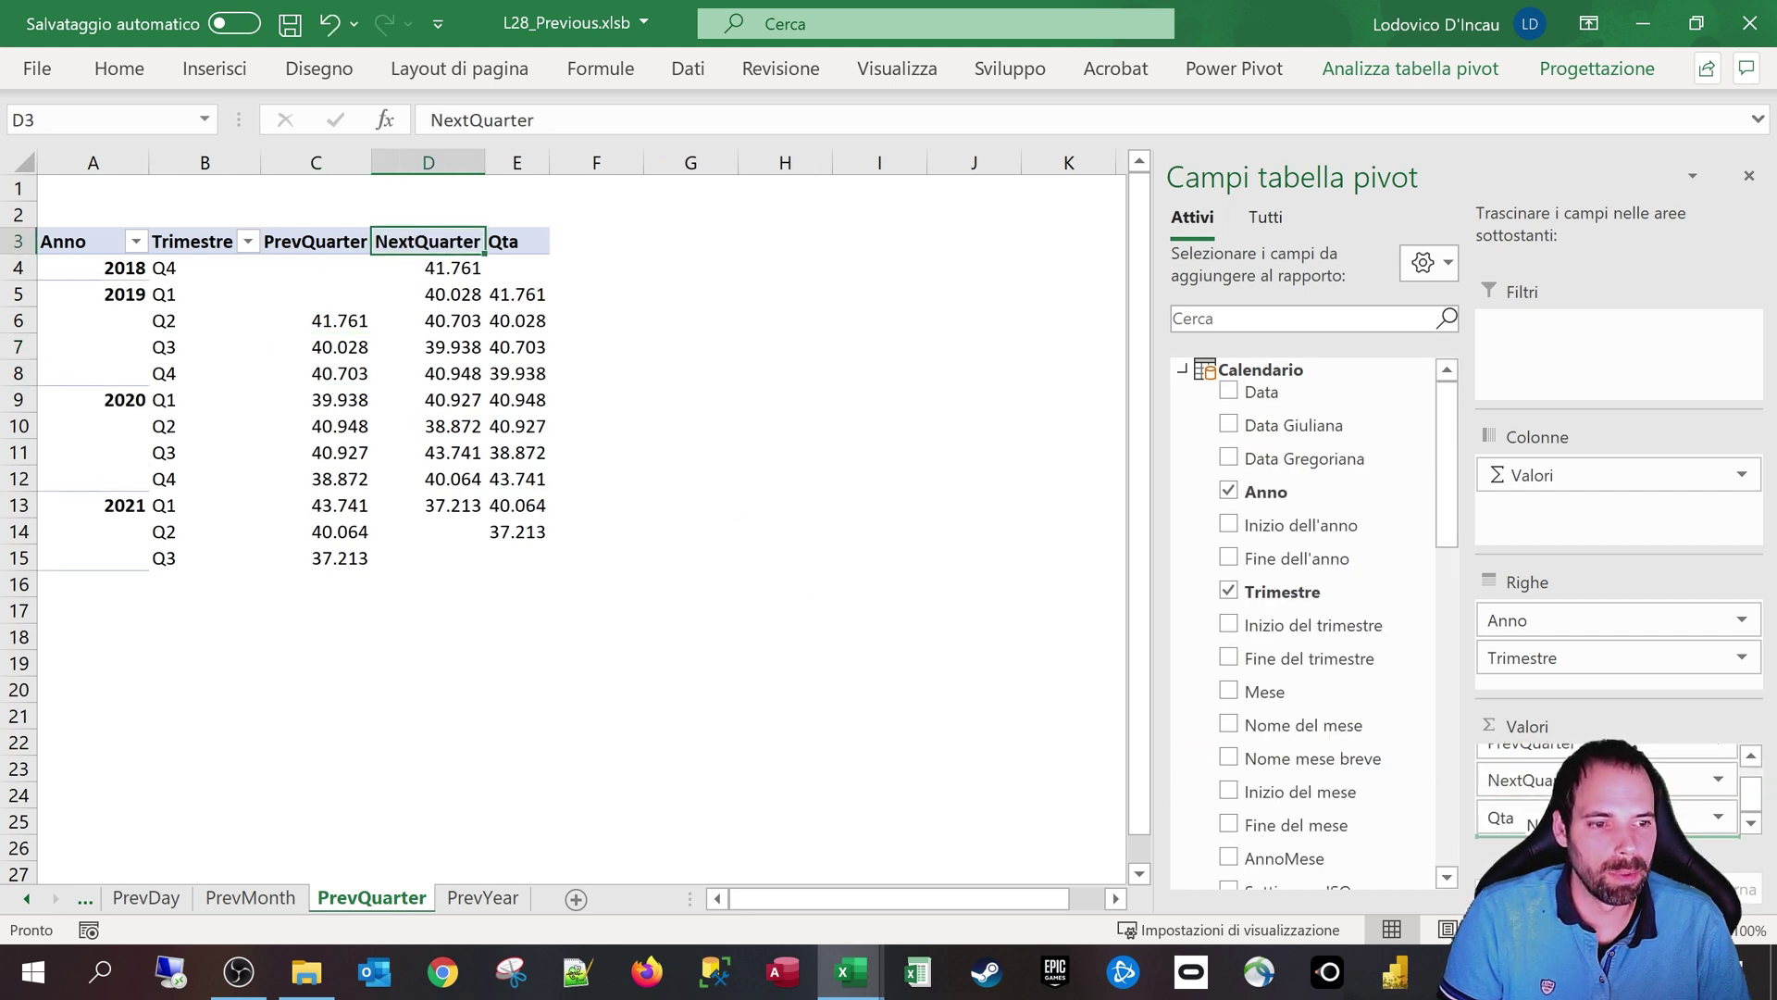
pyautogui.moveTo(1526, 822); pyautogui.dragTo(1496, 822)
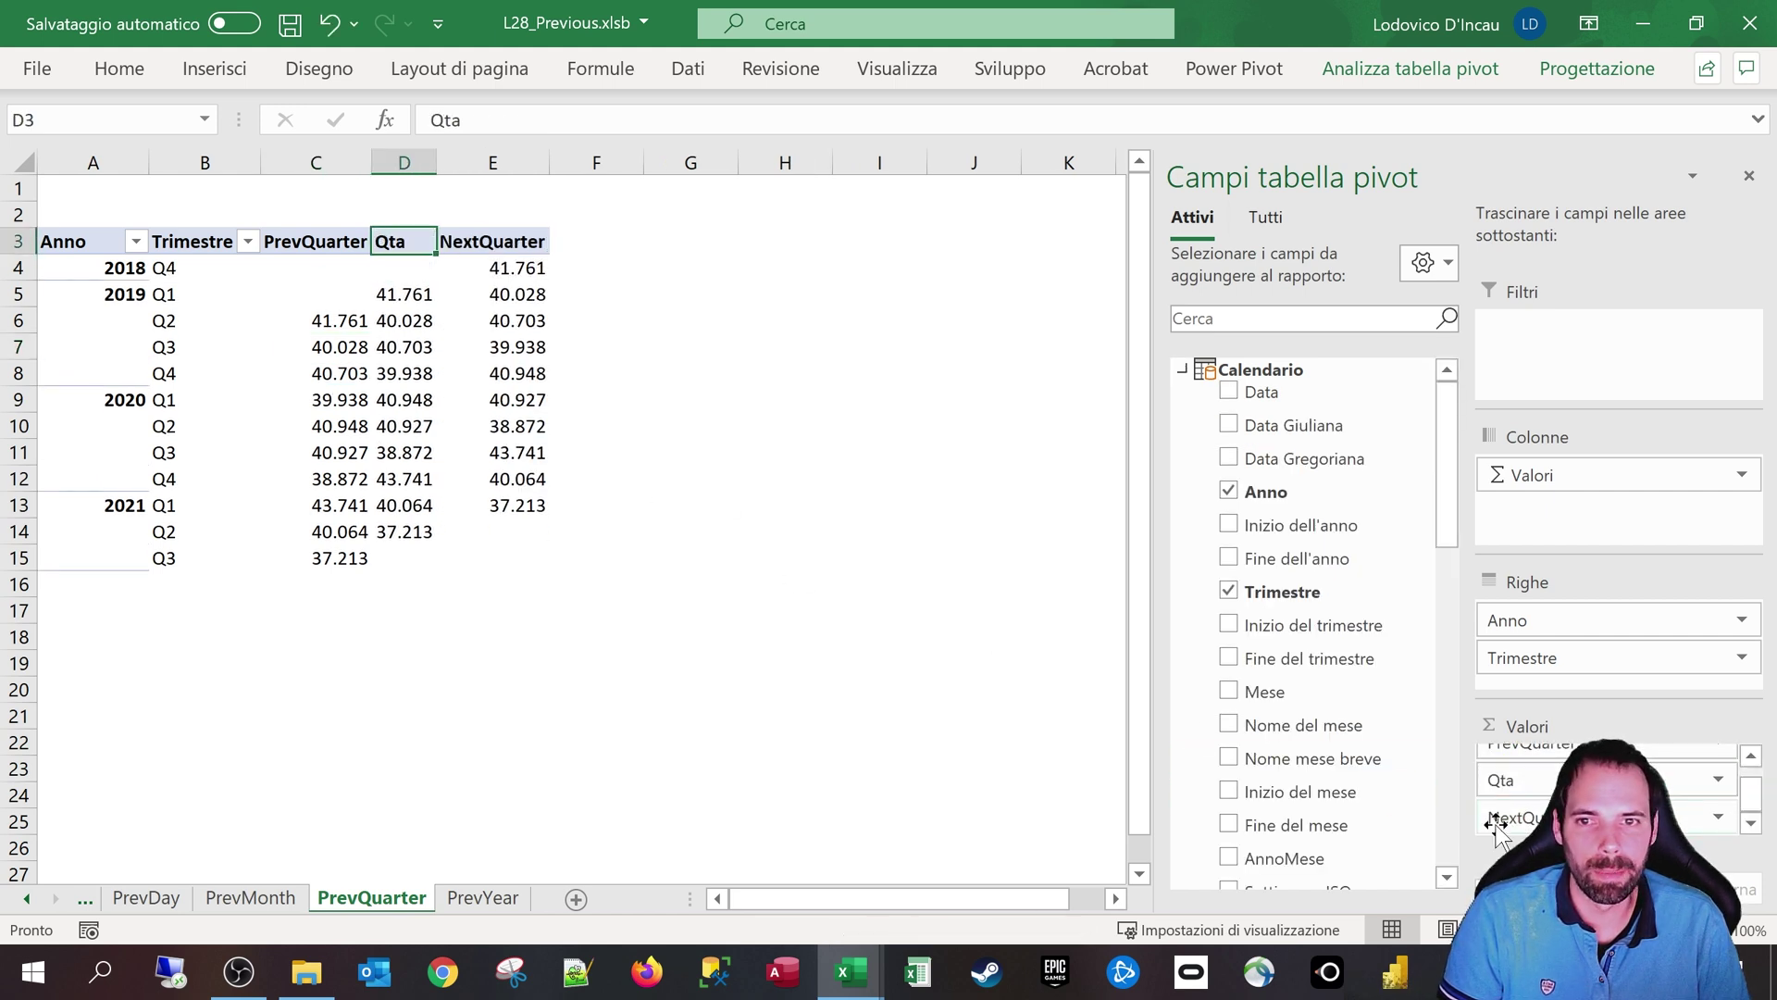
# Step: Compare the PrevQuarter and NextQuarter columns with Qta quarter by quarter, checking how each is shifted across the years
pyautogui.click(514, 271)
pyautogui.click(169, 283)
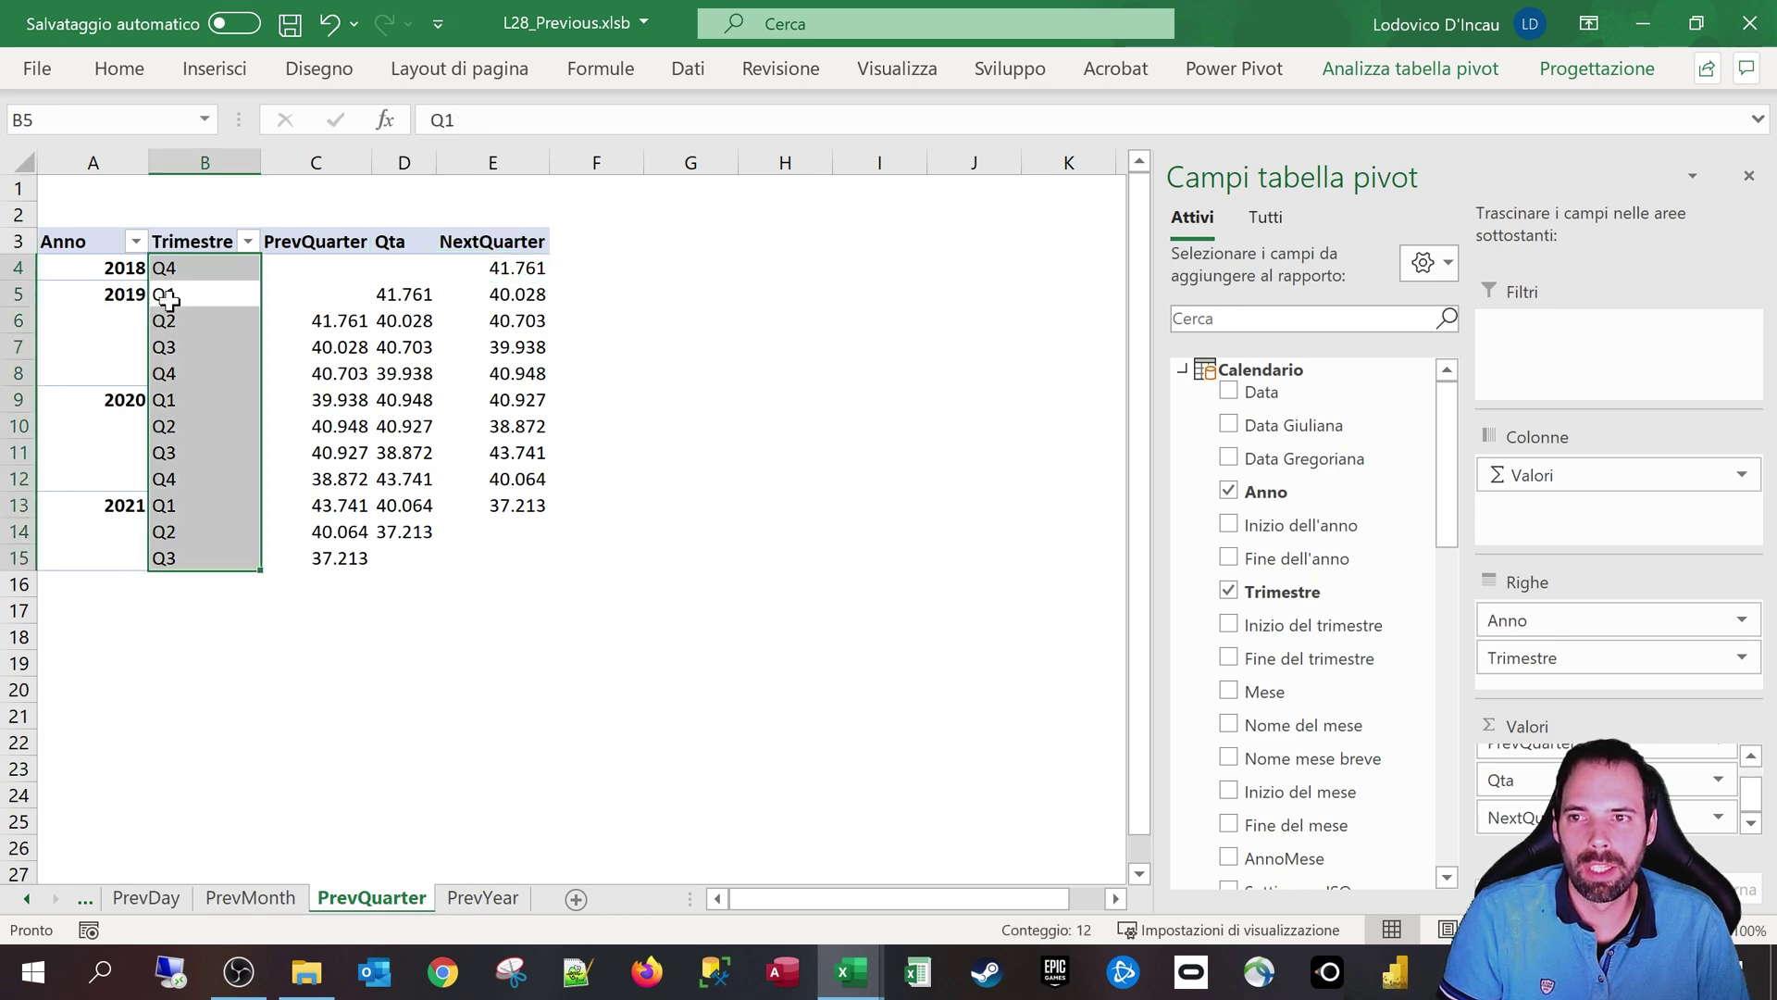
pyautogui.click(518, 295)
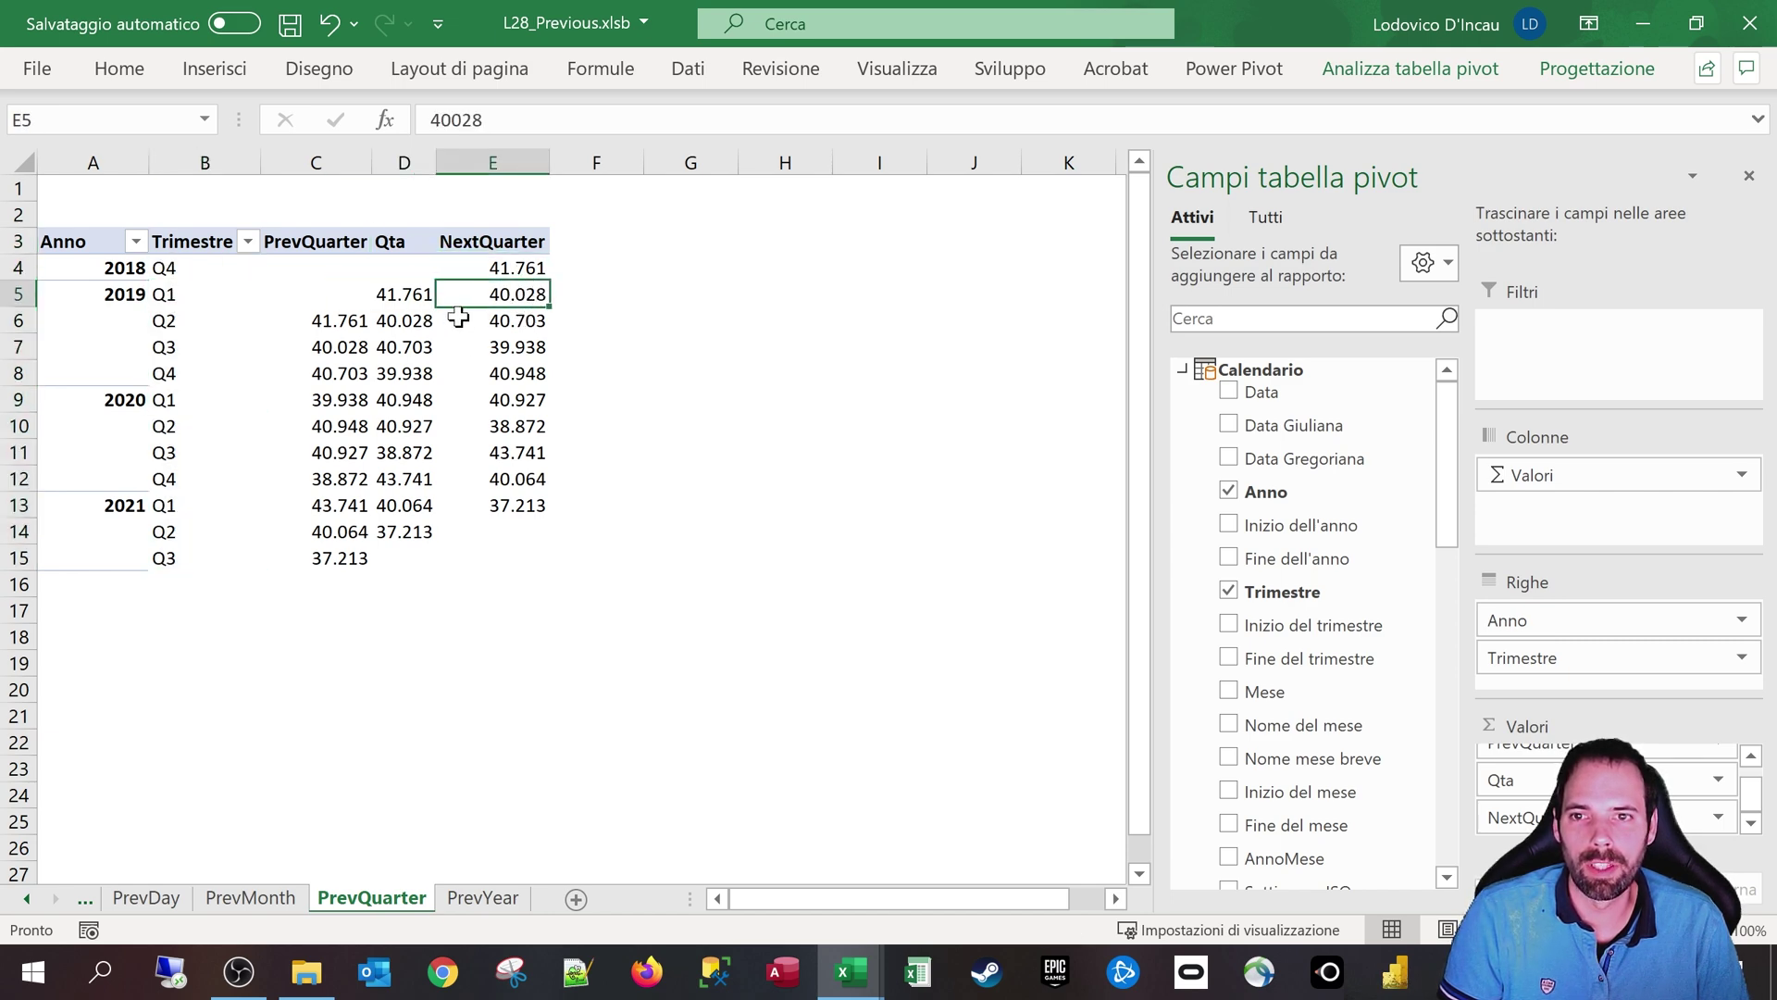
pyautogui.click(407, 324)
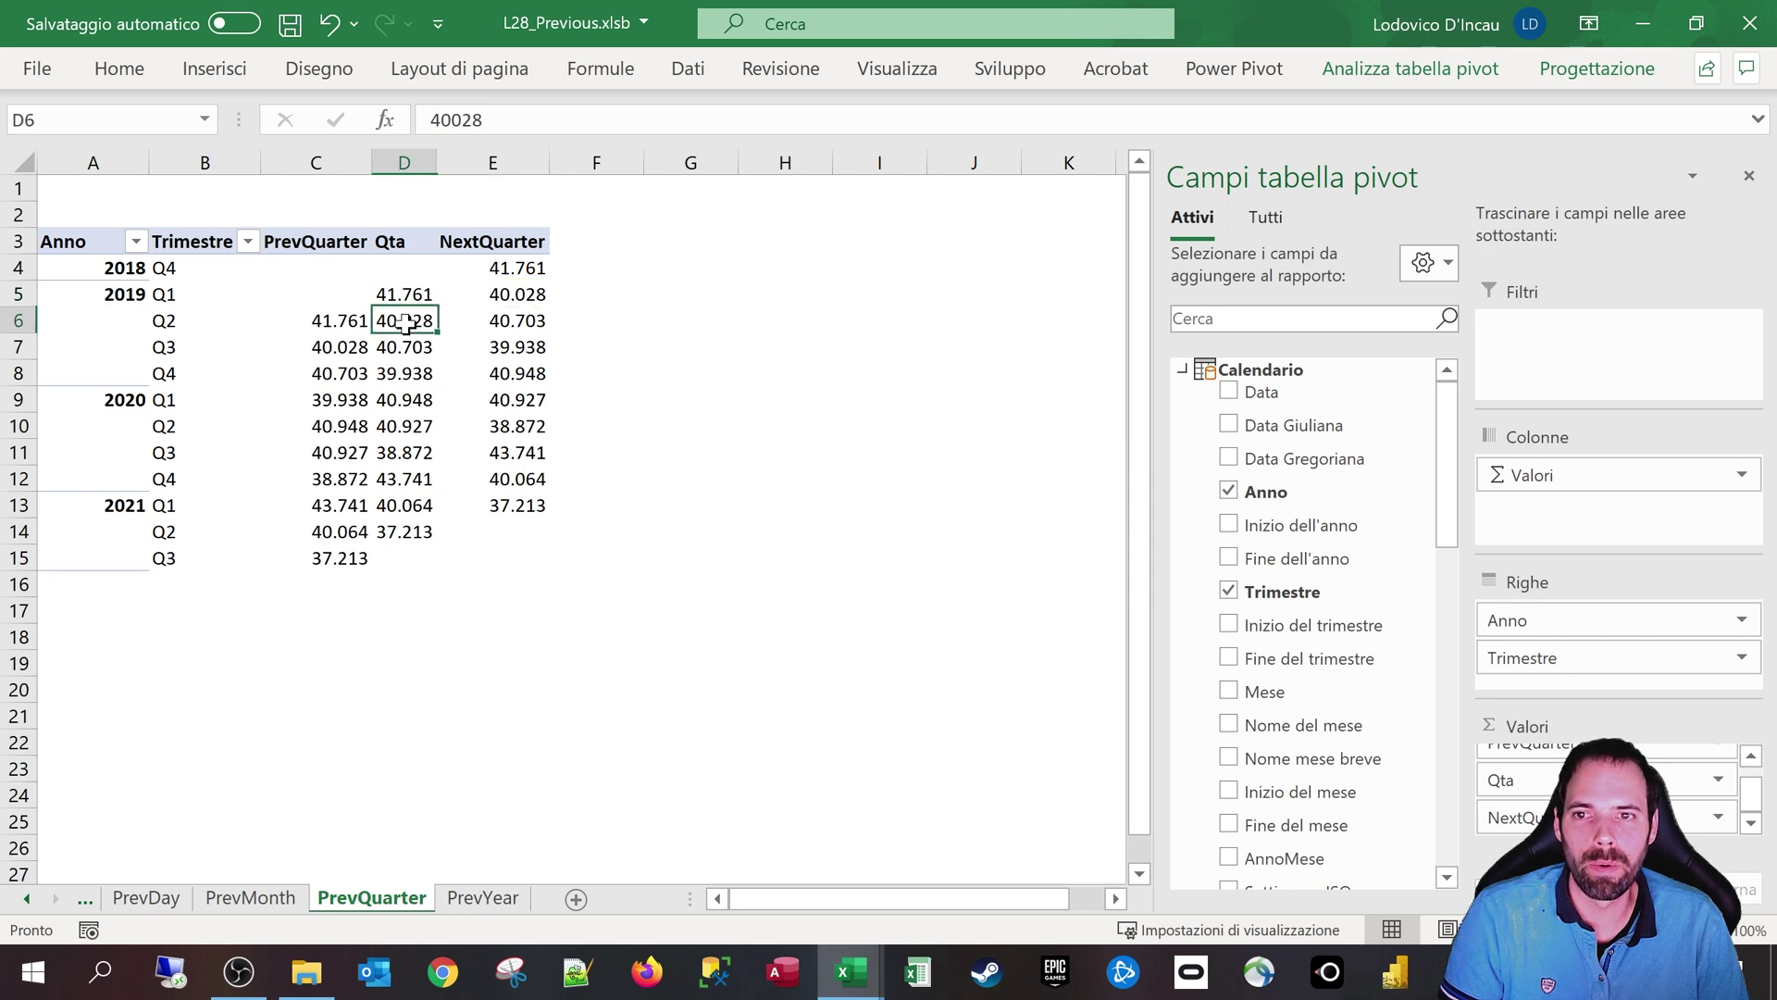
pyautogui.click(508, 294)
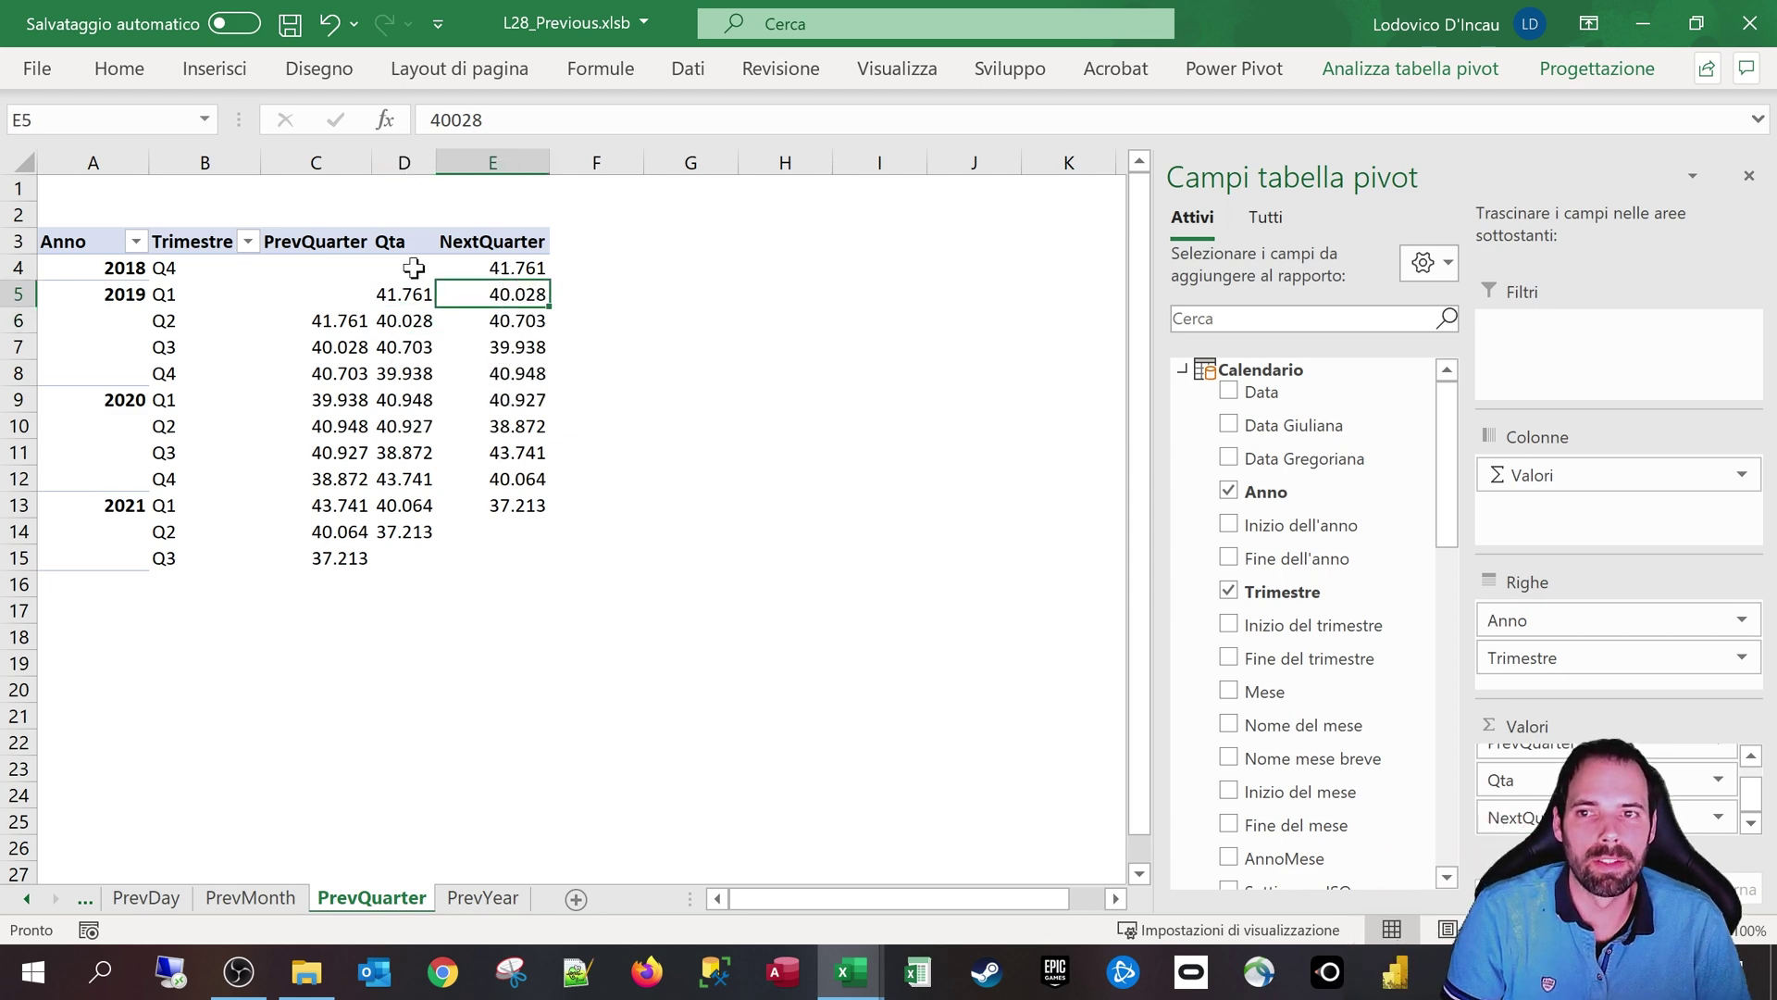
pyautogui.click(310, 242)
pyautogui.click(500, 265)
pyautogui.click(473, 242)
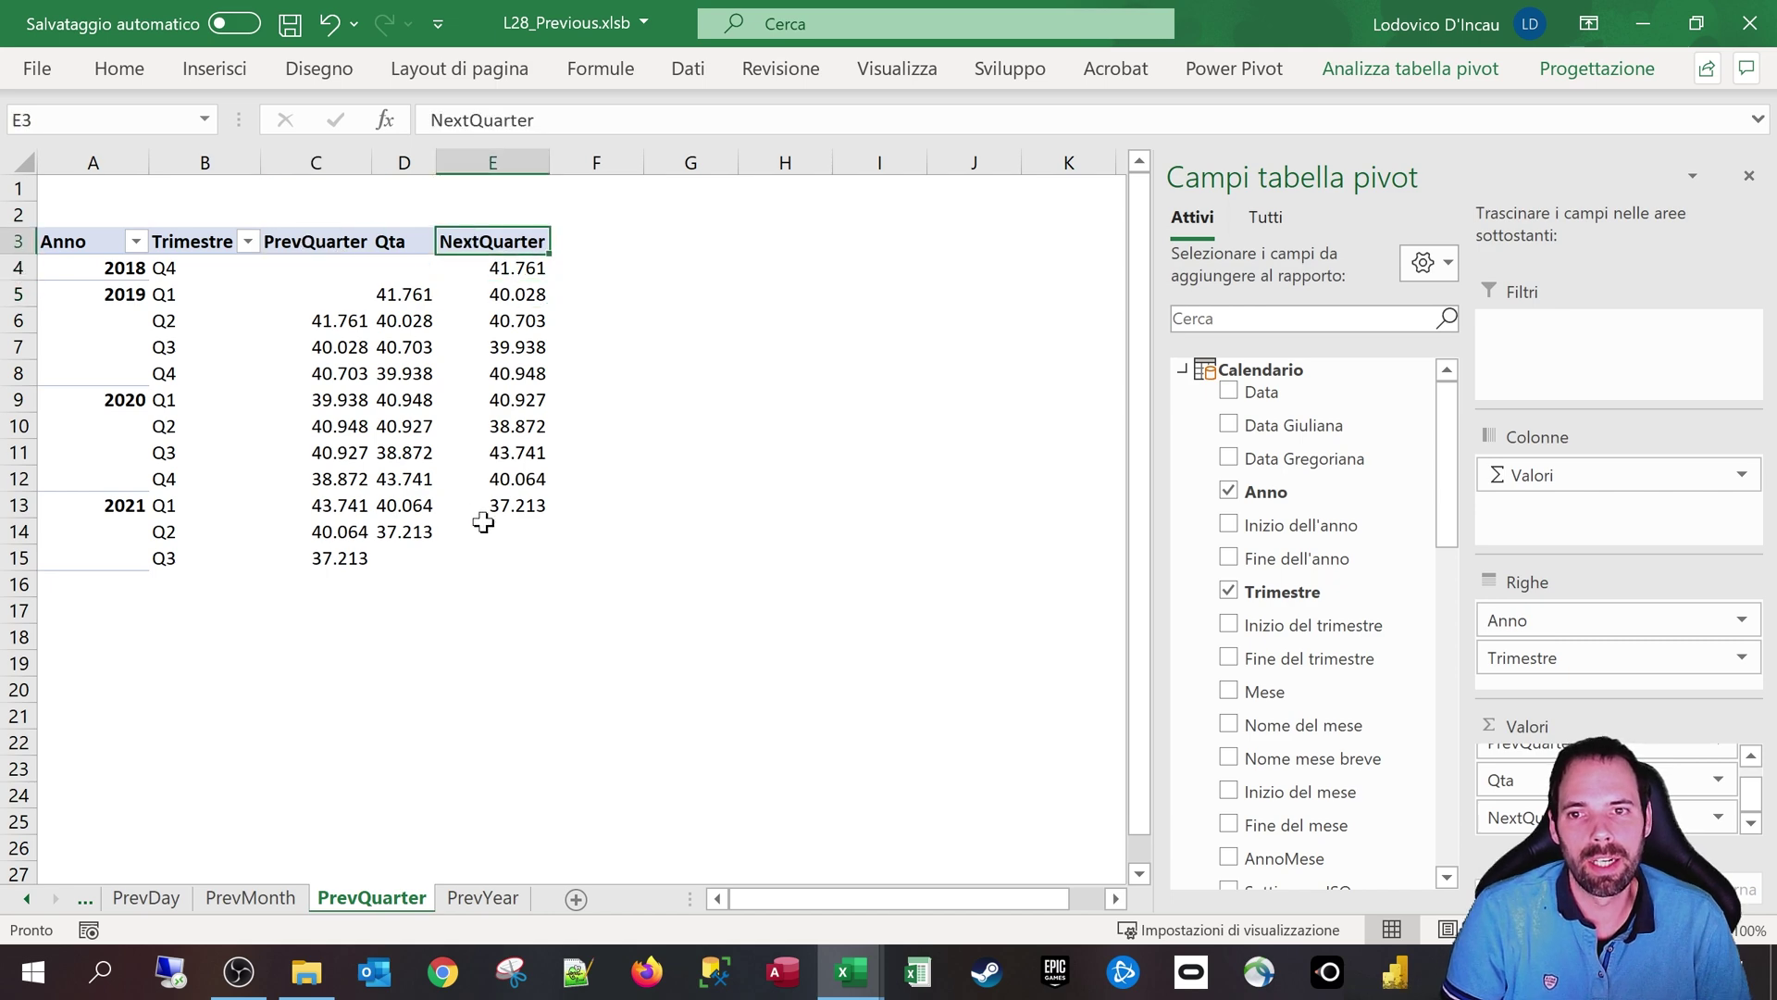
pyautogui.moveTo(313, 267); pyautogui.dragTo(507, 558)
pyautogui.click(485, 410)
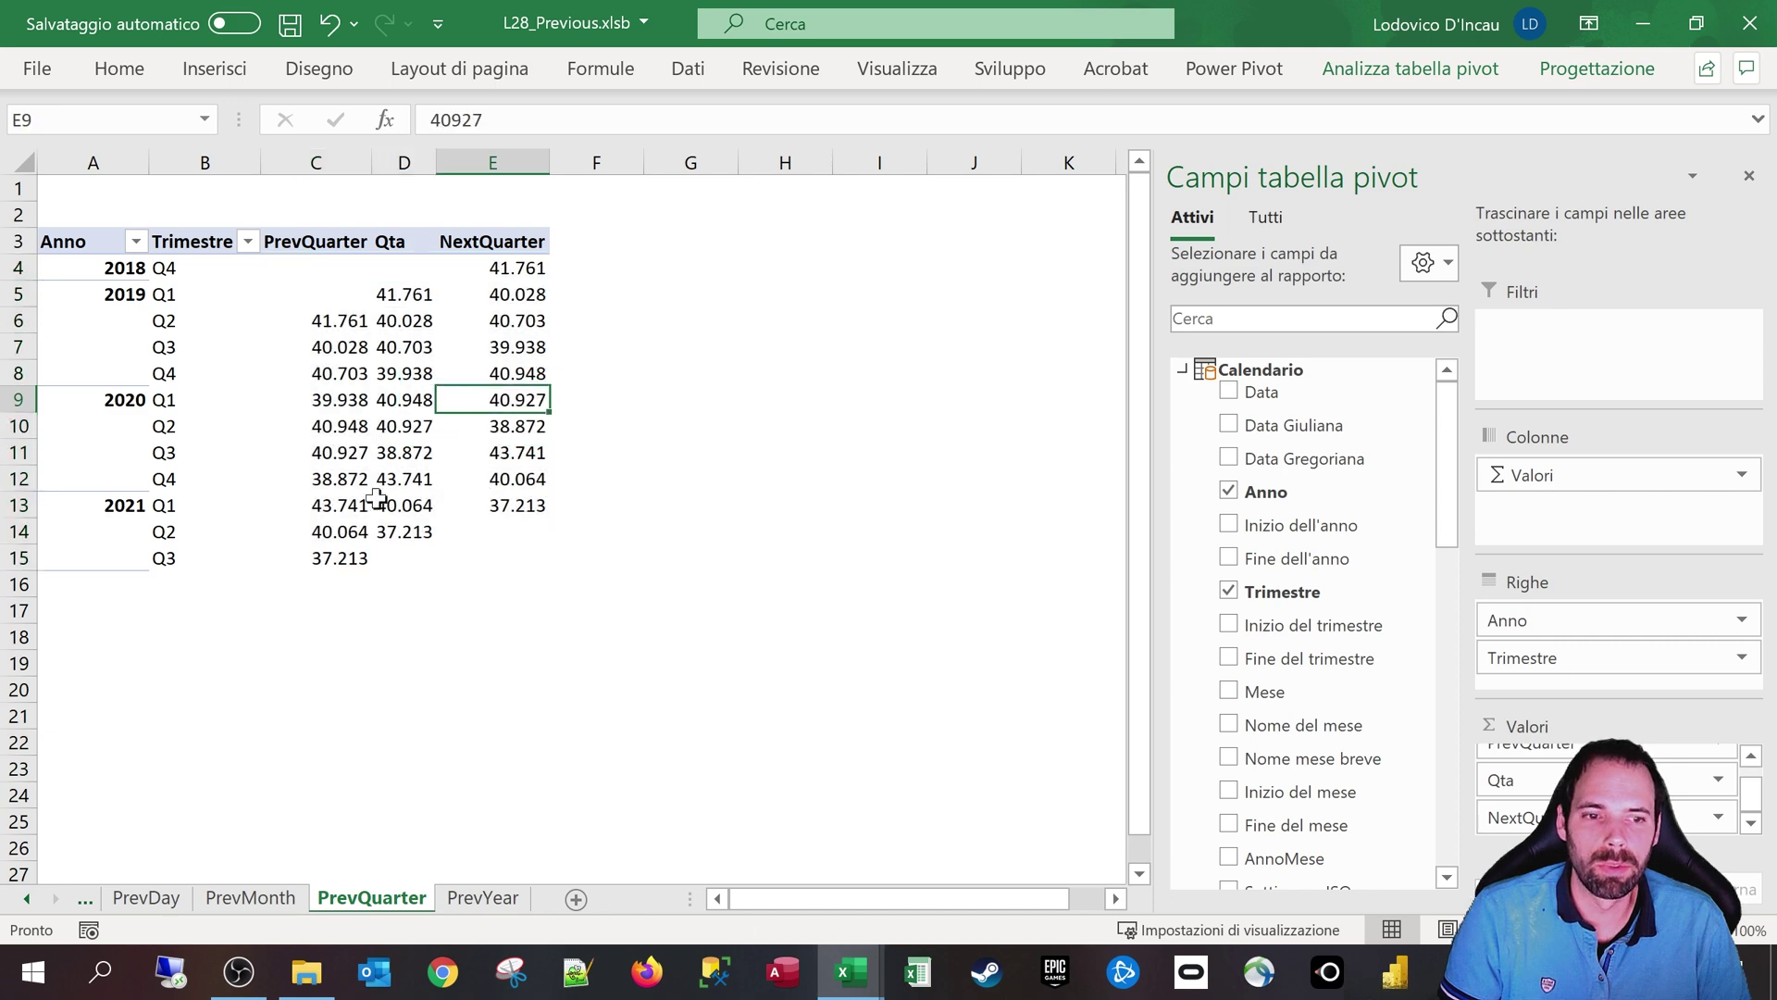
pyautogui.click(80, 246)
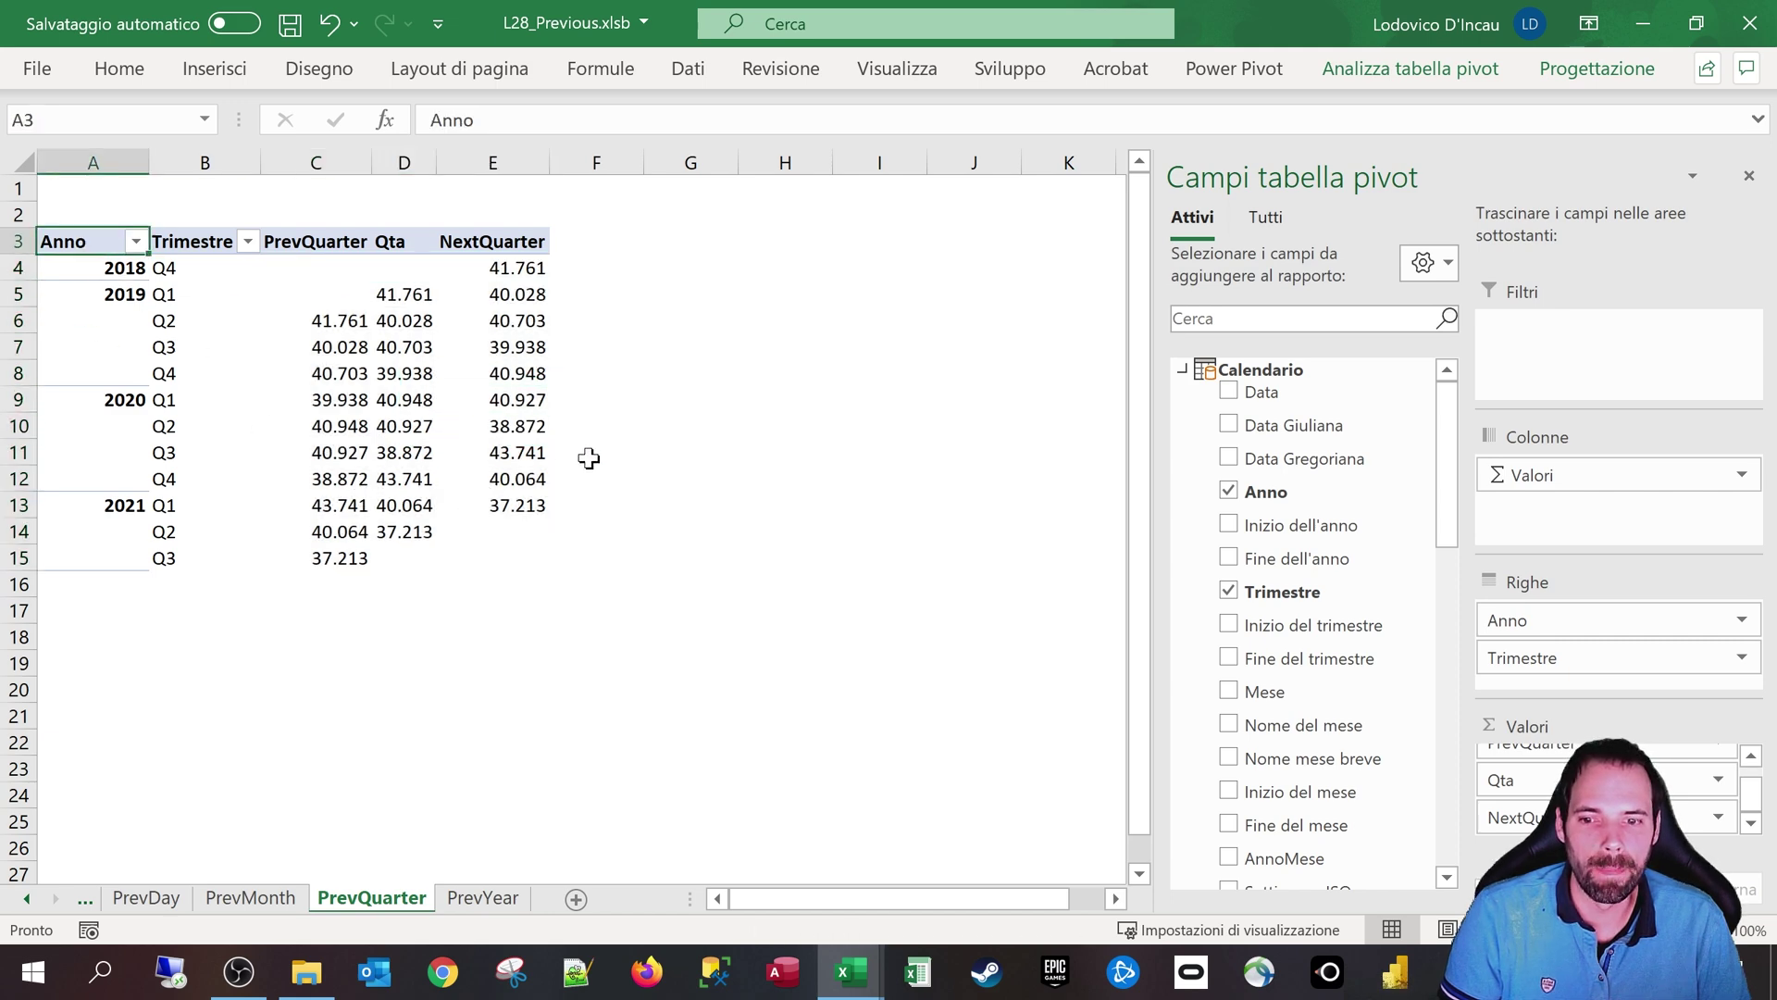